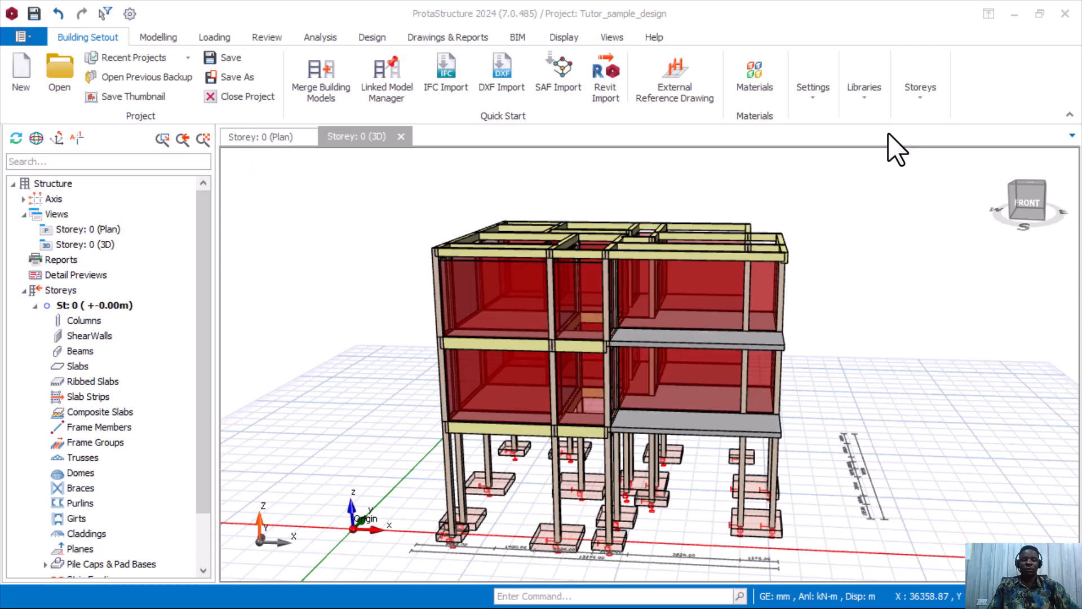
Set Visual Interrogation's recolouring criterion to Design Status so members show green (OK) with a legend.
{"action": "mouse_move", "coordinate": [857, 369]}
{"action": "middle_mouse_down"}
{"action": "mouse_move", "coordinate": [826, 353]}
{"action": "mouse_move", "coordinate": [729, 366]}
{"action": "mouse_move", "coordinate": [768, 374]}
{"action": "mouse_move", "coordinate": [944, 357]}
{"action": "mouse_move", "coordinate": [586, 369]}
{"action": "mouse_move", "coordinate": [828, 380]}
{"action": "mouse_move", "coordinate": [910, 396]}
{"action": "mouse_move", "coordinate": [893, 375]}
{"action": "mouse_move", "coordinate": [799, 366]}
{"action": "mouse_move", "coordinate": [908, 379]}
{"action": "mouse_move", "coordinate": [947, 370]}
{"action": "mouse_move", "coordinate": [838, 366]}
{"action": "middle_mouse_up"}
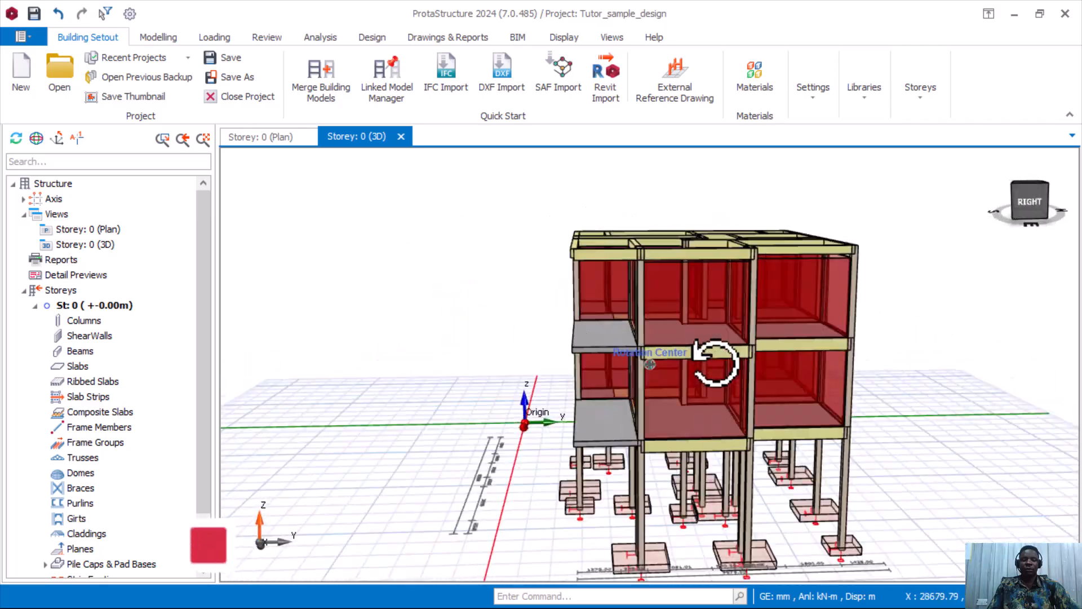
{"action": "mouse_move", "coordinate": [773, 368]}
{"action": "middle_mouse_down"}
{"action": "mouse_move", "coordinate": [898, 374]}
{"action": "mouse_move", "coordinate": [785, 356]}
{"action": "middle_mouse_up"}
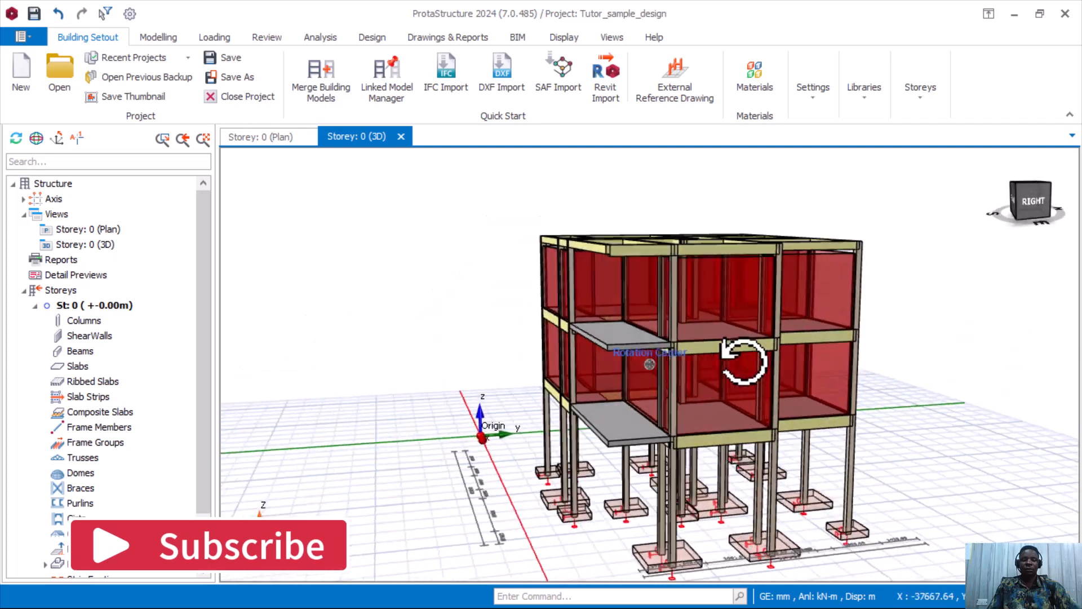
{"action": "middle_click_drag", "start_coordinate": [851, 350], "coordinate": [833, 386]}
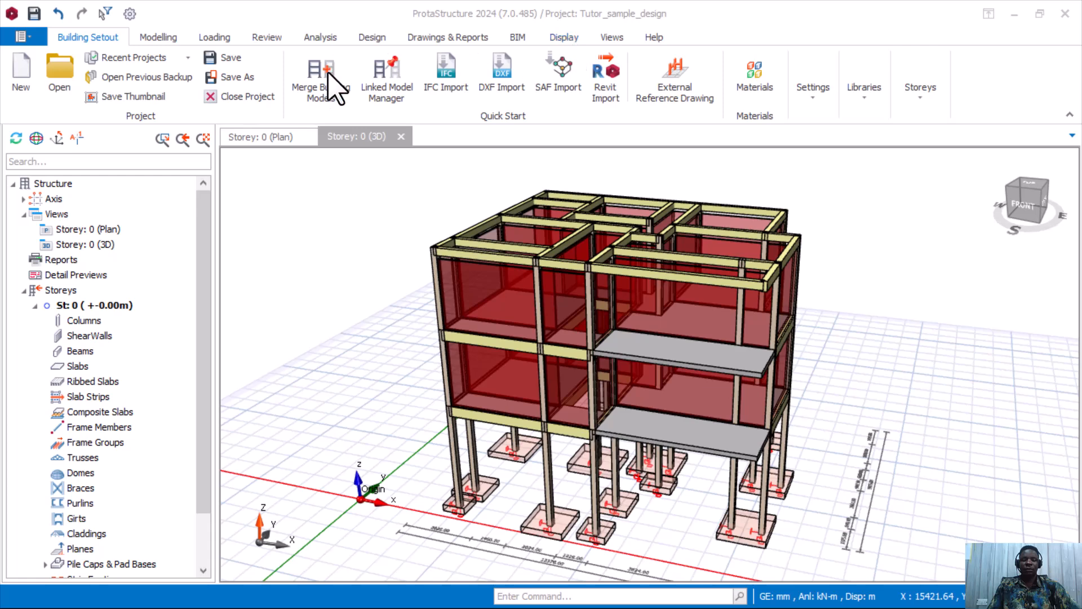
{"action": "left_click", "coordinate": [567, 36]}
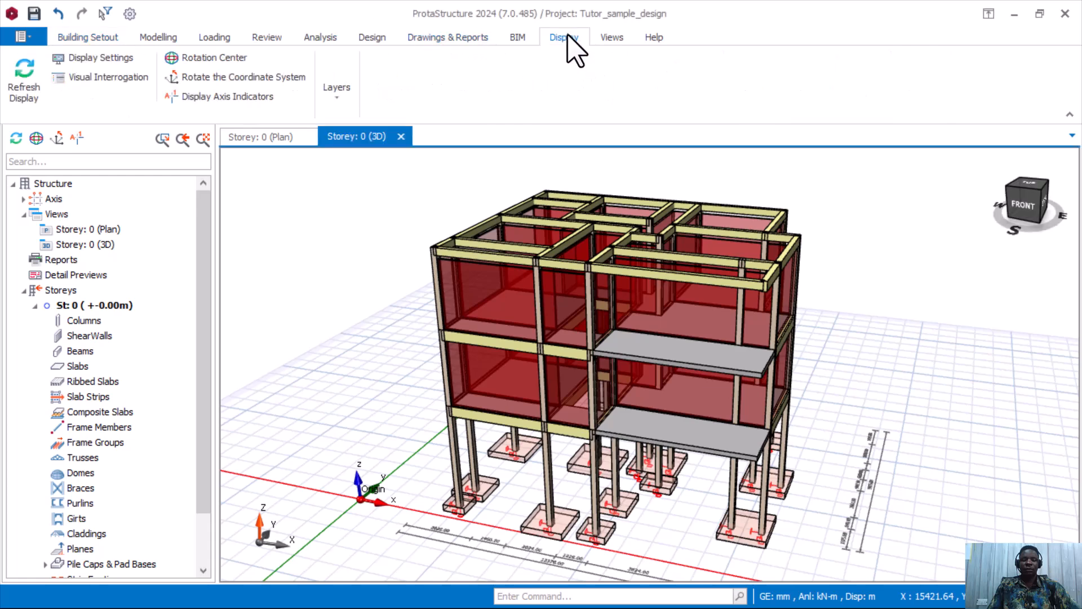
{"action": "left_click", "coordinate": [139, 78]}
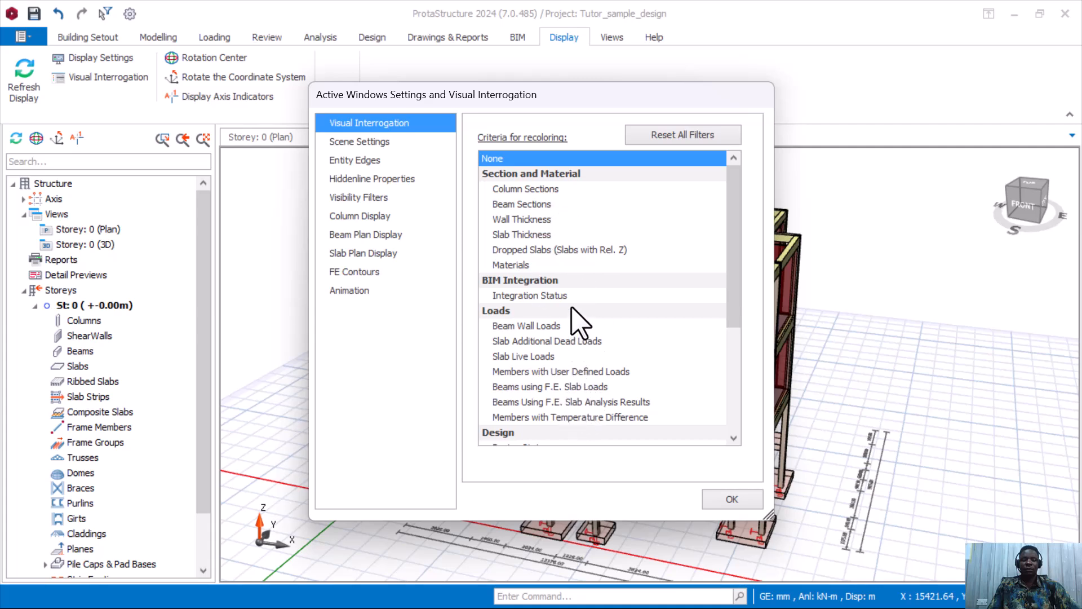
{"action": "scroll", "coordinate": [572, 297], "scroll_direction": "down", "scroll_amount": 2}
{"action": "scroll", "coordinate": [572, 297], "scroll_direction": "up", "scroll_amount": 2}
{"action": "scroll", "coordinate": [555, 319], "scroll_direction": "down", "scroll_amount": 2}
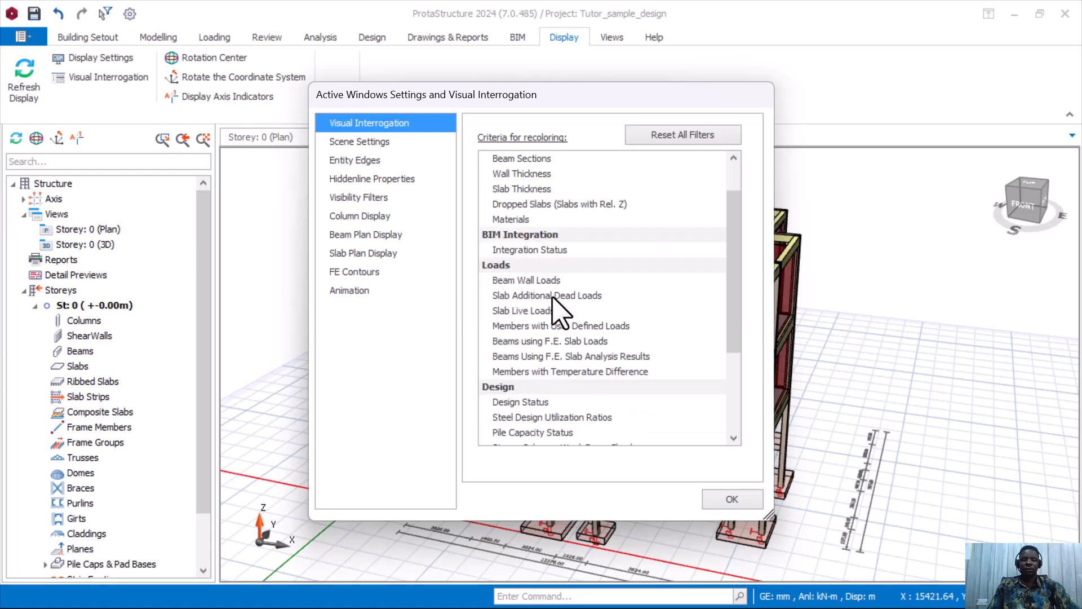
{"action": "scroll", "coordinate": [547, 333], "scroll_direction": "down", "scroll_amount": 1}
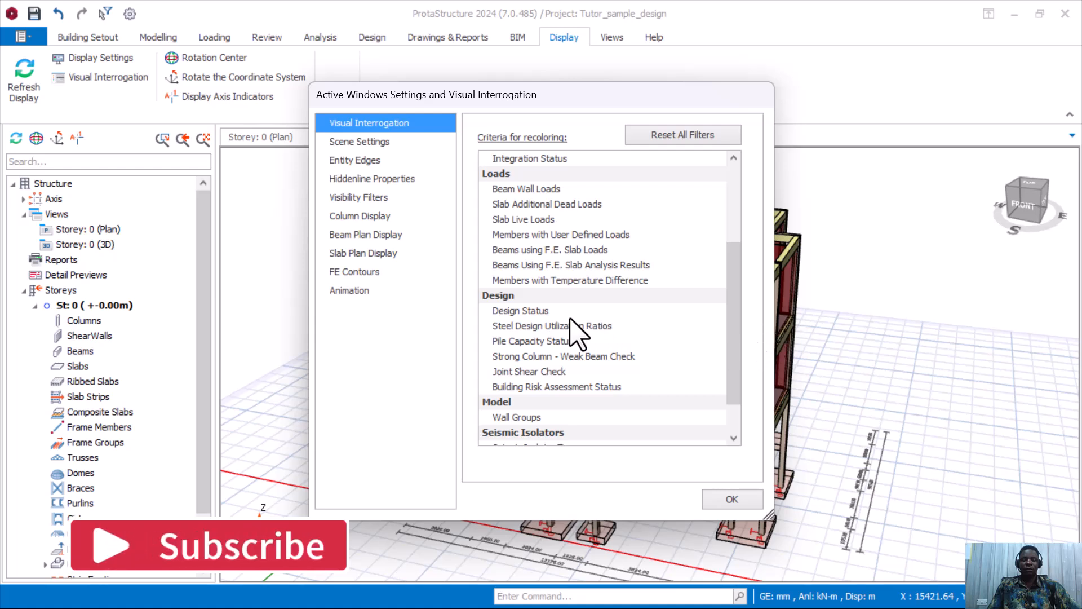
{"action": "left_click", "coordinate": [542, 312]}
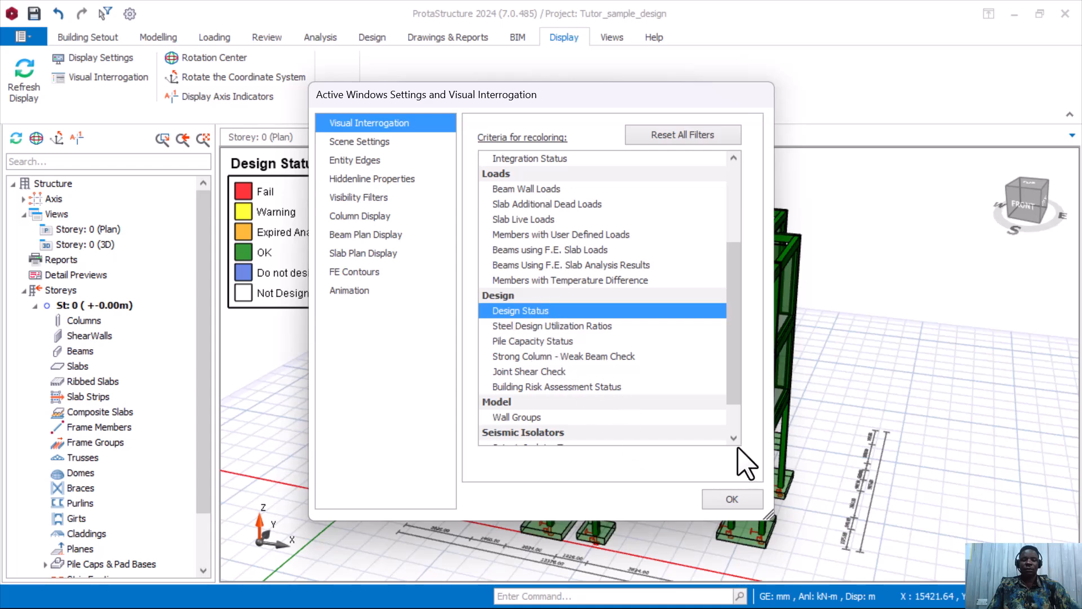
Close the display settings and view the green model from the right, above and back-right.
{"action": "left_click", "coordinate": [732, 500]}
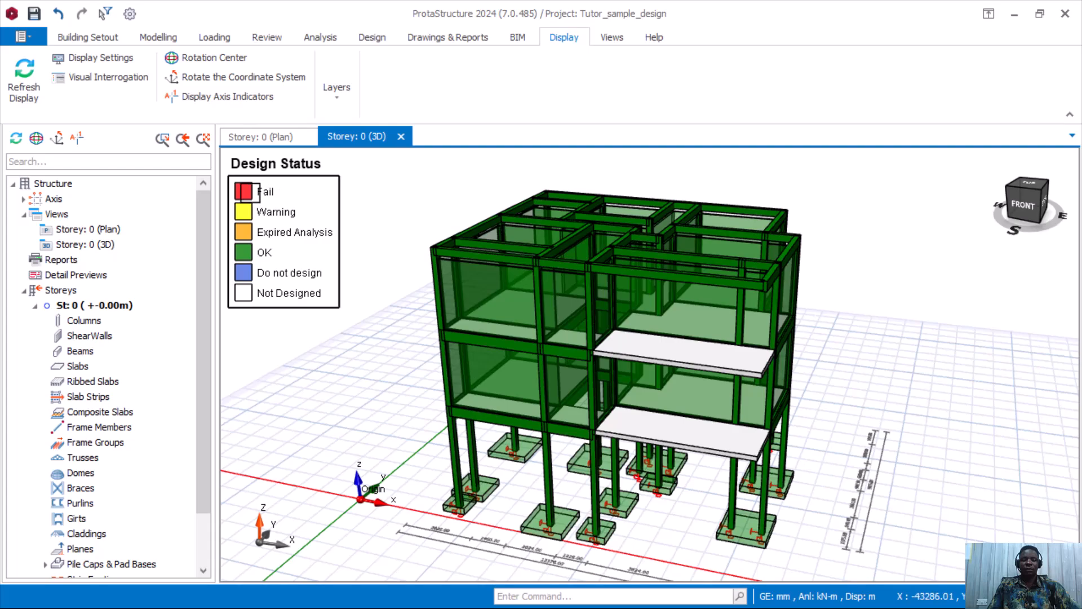
{"action": "mouse_move", "coordinate": [854, 372]}
{"action": "middle_mouse_down"}
{"action": "mouse_move", "coordinate": [877, 370]}
{"action": "mouse_move", "coordinate": [478, 346]}
{"action": "middle_mouse_up"}
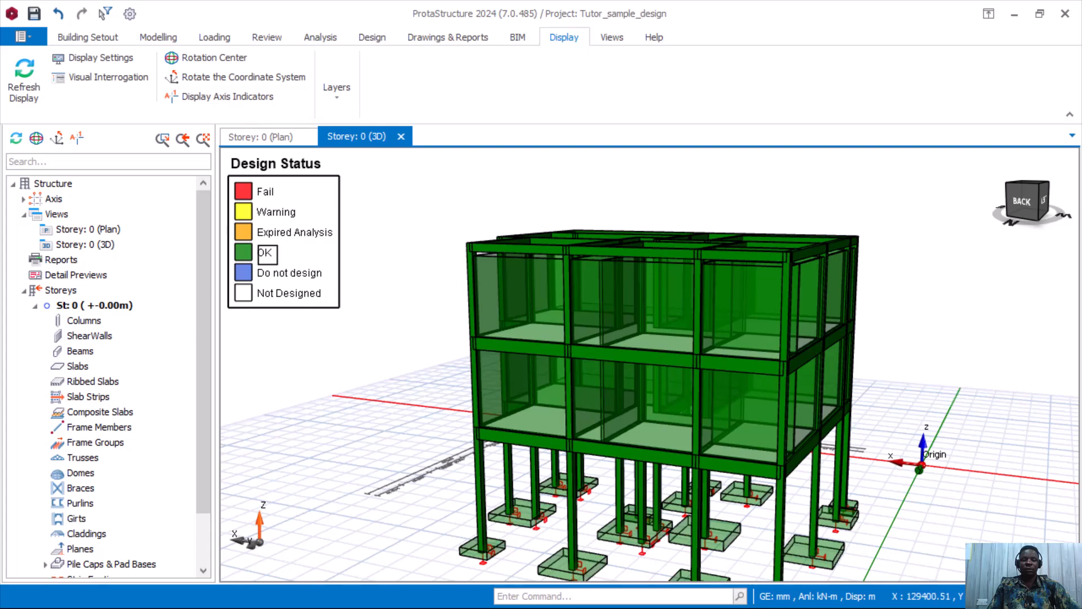
{"action": "mouse_move", "coordinate": [407, 337]}
{"action": "middle_mouse_down"}
{"action": "mouse_move", "coordinate": [481, 333]}
{"action": "mouse_move", "coordinate": [438, 333]}
{"action": "mouse_move", "coordinate": [411, 376]}
{"action": "mouse_move", "coordinate": [430, 389]}
{"action": "mouse_move", "coordinate": [452, 341]}
{"action": "mouse_move", "coordinate": [577, 265]}
{"action": "mouse_move", "coordinate": [536, 321]}
{"action": "mouse_move", "coordinate": [418, 331]}
{"action": "middle_mouse_up"}
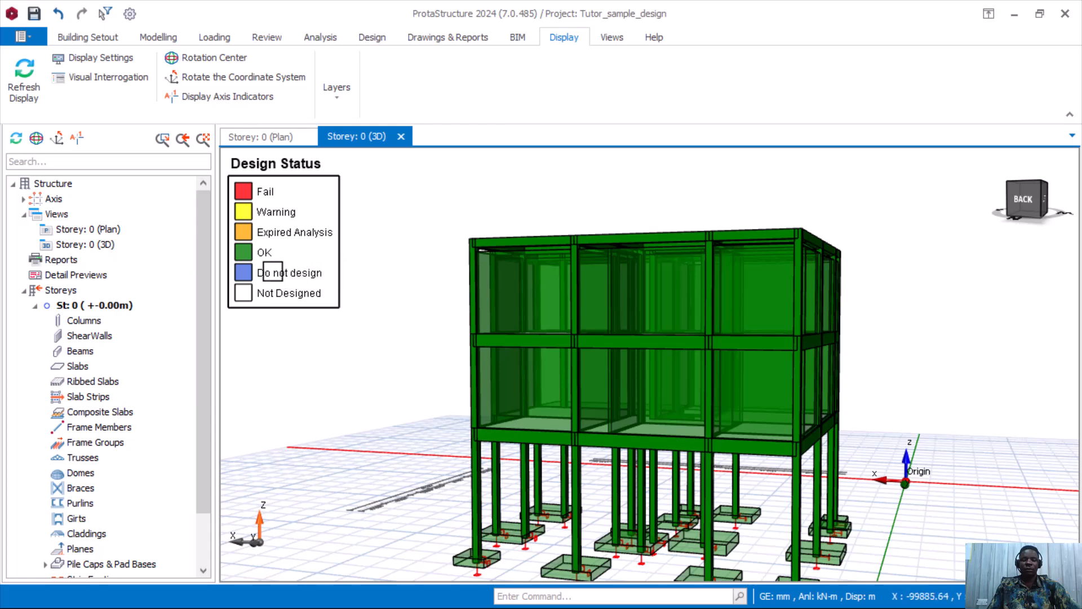
{"action": "middle_click_drag", "start_coordinate": [376, 332], "coordinate": [673, 357]}
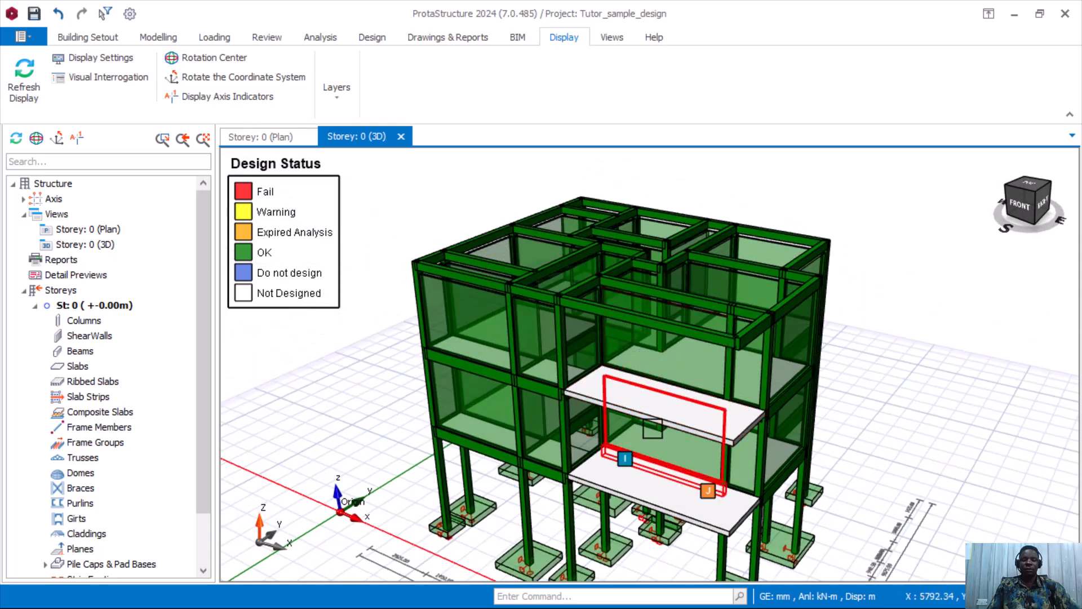
{"action": "mouse_move", "coordinate": [636, 432]}
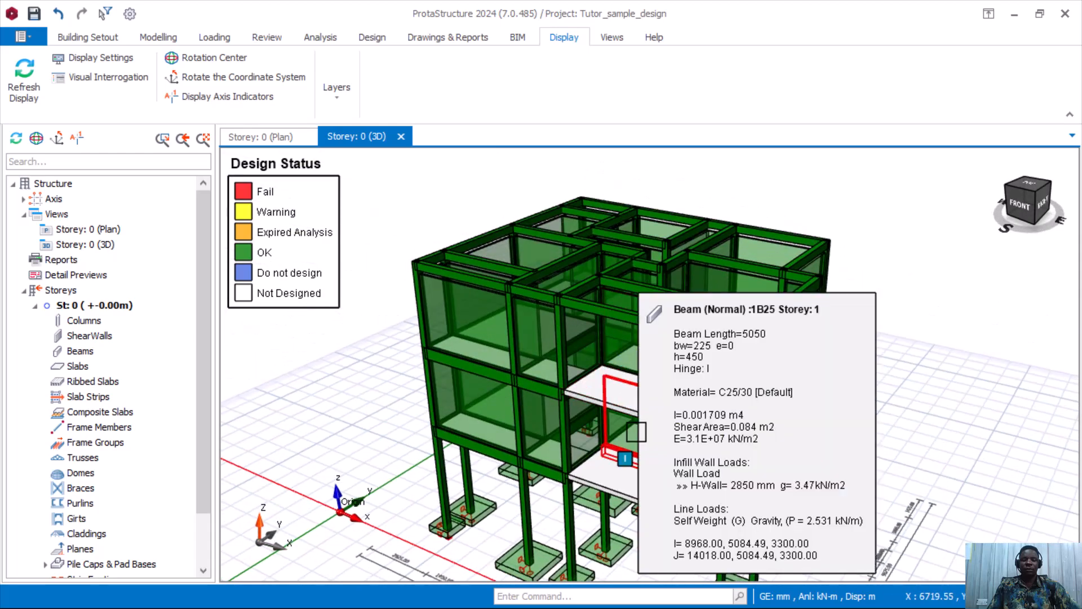
{"action": "scroll", "coordinate": [636, 432], "scroll_direction": "up", "scroll_amount": 2}
{"action": "scroll", "coordinate": [781, 362], "scroll_direction": "down", "scroll_amount": 1}
Inspect the building's right and left sides up close, confirming every member is OK.
{"action": "middle_click_drag", "start_coordinate": [935, 454], "coordinate": [862, 438]}
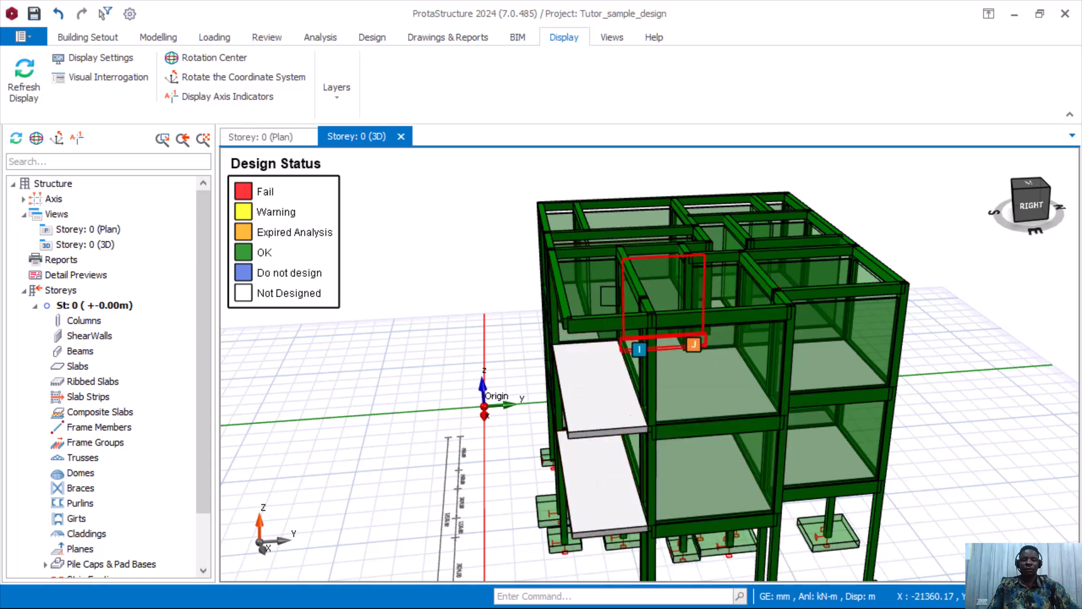
{"action": "mouse_move", "coordinate": [483, 266]}
{"action": "middle_mouse_down"}
{"action": "mouse_move", "coordinate": [550, 265]}
{"action": "mouse_move", "coordinate": [648, 232]}
{"action": "mouse_move", "coordinate": [721, 231]}
{"action": "mouse_move", "coordinate": [531, 234]}
{"action": "mouse_move", "coordinate": [543, 317]}
{"action": "middle_mouse_up"}
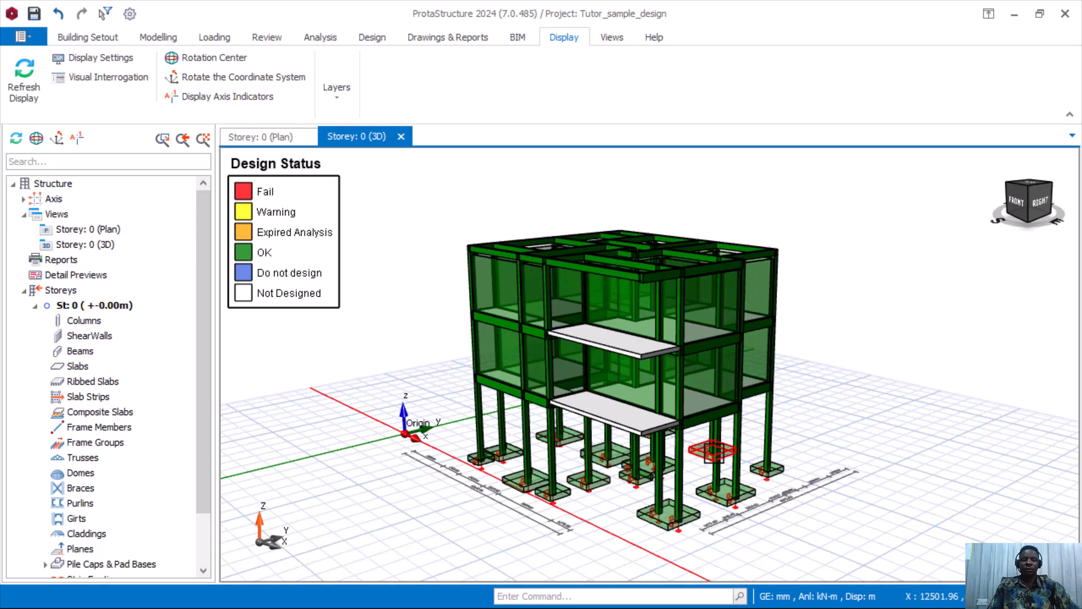
{"action": "scroll", "coordinate": [715, 467], "scroll_direction": "up", "scroll_amount": 1}
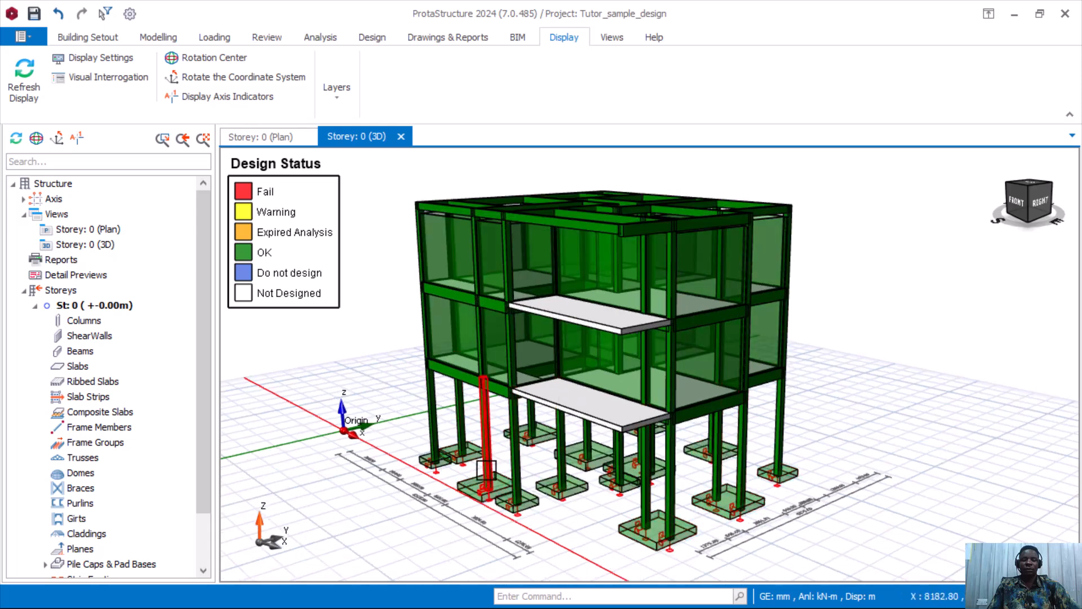
{"action": "mouse_move", "coordinate": [485, 470]}
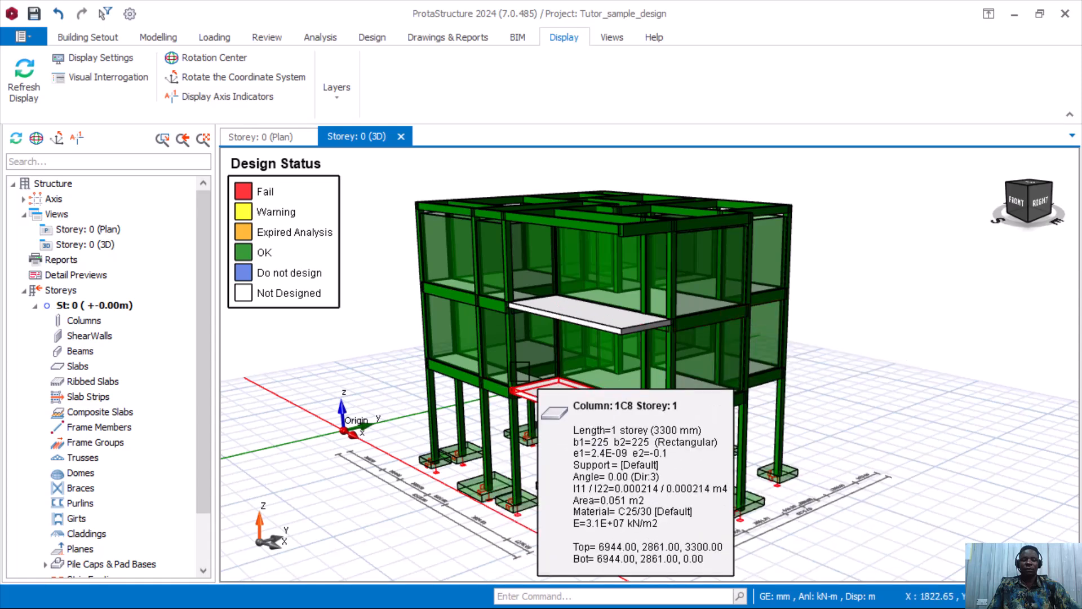
{"action": "scroll", "coordinate": [703, 396], "scroll_direction": "down", "scroll_amount": 1}
{"action": "scroll", "coordinate": [538, 394], "scroll_direction": "down", "scroll_amount": 2}
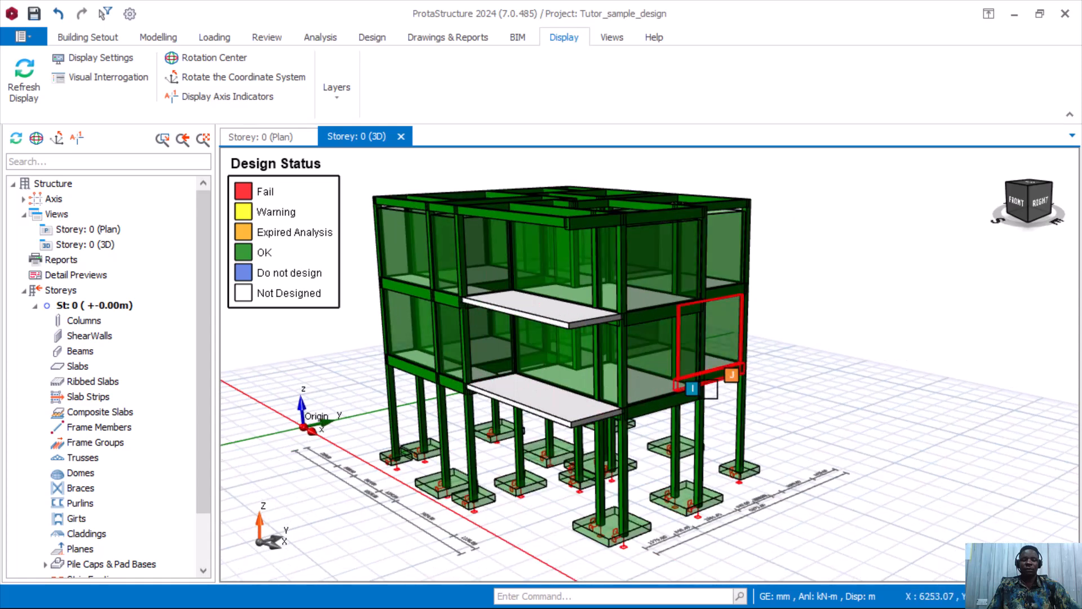
{"action": "mouse_move", "coordinate": [393, 330]}
{"action": "middle_mouse_down"}
{"action": "mouse_move", "coordinate": [531, 338]}
{"action": "mouse_move", "coordinate": [652, 314]}
{"action": "middle_mouse_up"}
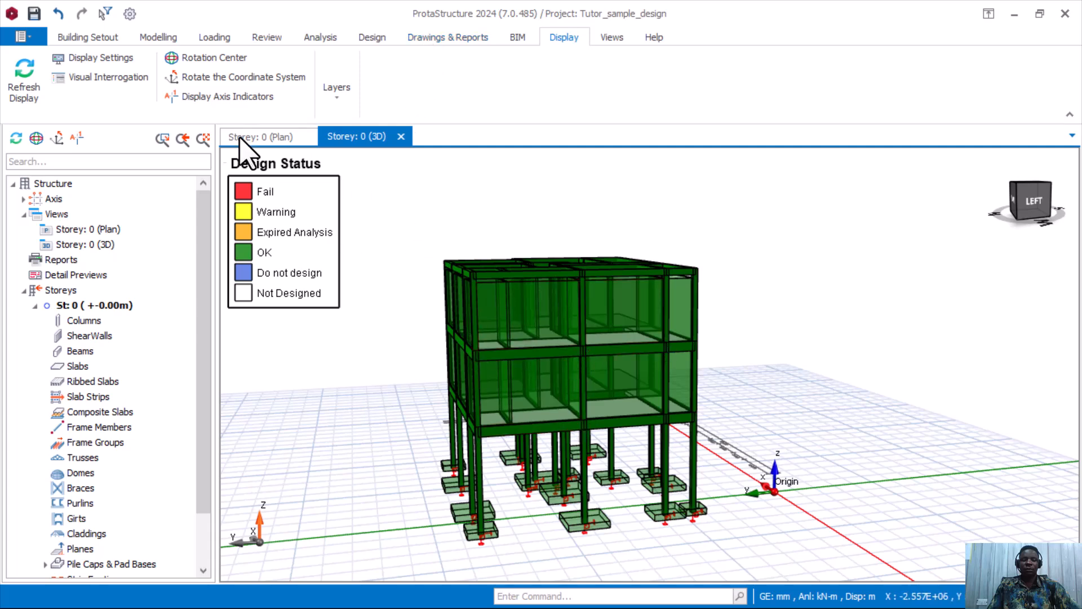
Set the recolouring criterion back to None to restore the building's standard colours.
{"action": "left_click", "coordinate": [119, 77]}
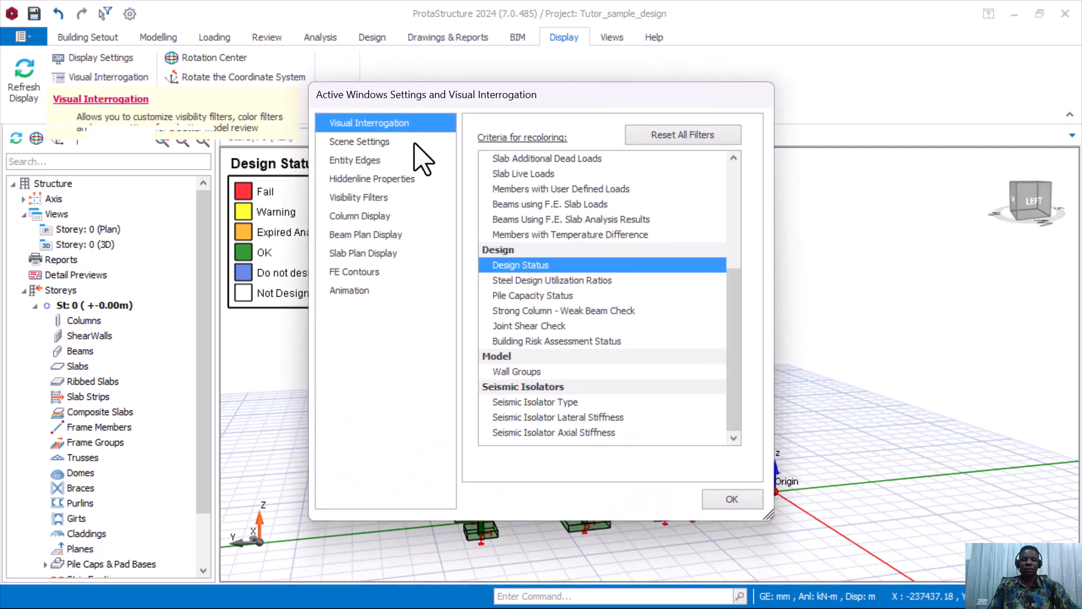
{"action": "scroll", "coordinate": [544, 282], "scroll_direction": "up", "scroll_amount": 4}
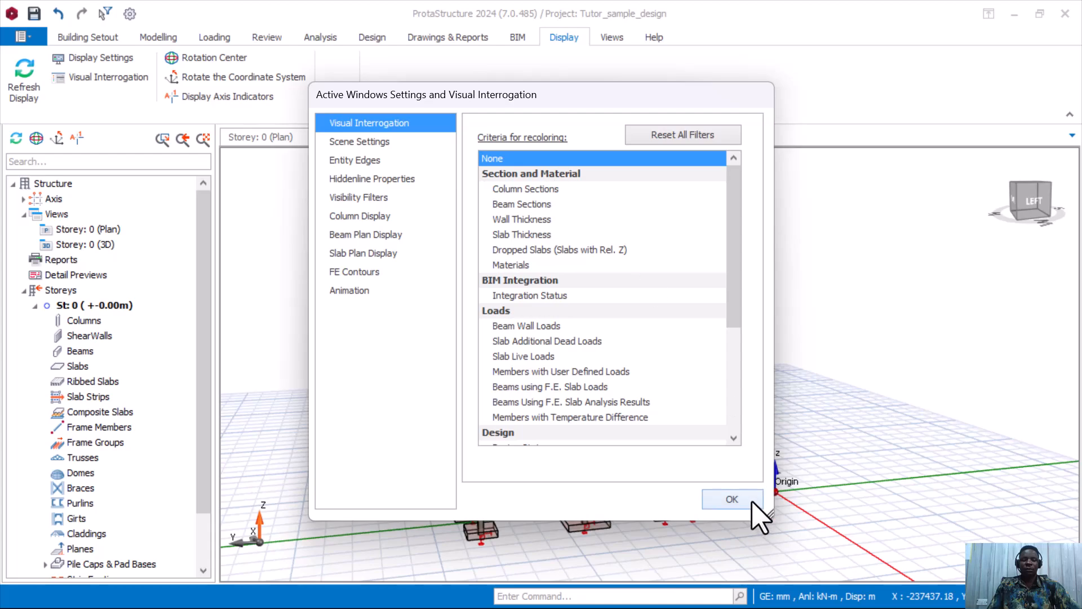
{"action": "left_click", "coordinate": [733, 499]}
{"action": "middle_click_drag", "start_coordinate": [410, 353], "coordinate": [355, 331]}
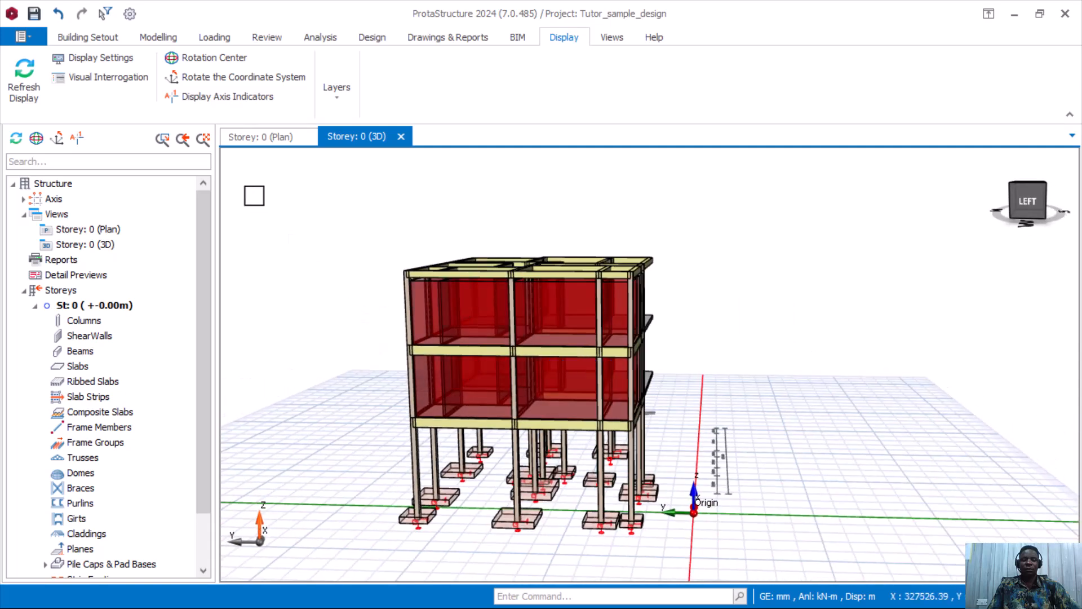
Show the Storey 0 plan with the Axes and Ghost Axes layers turned on.
{"action": "left_click", "coordinate": [259, 141]}
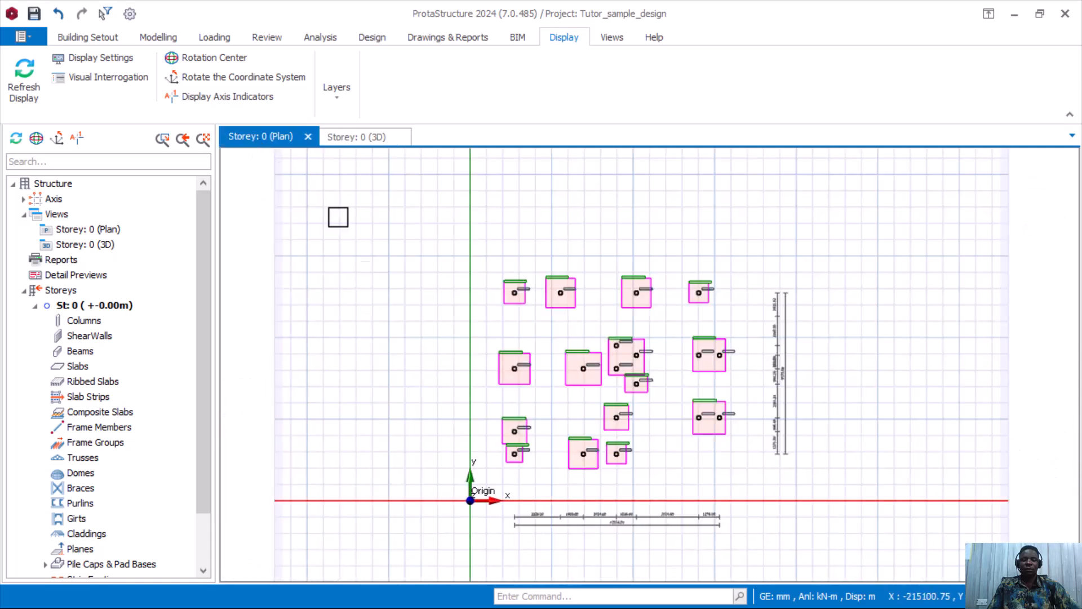
{"action": "scroll", "coordinate": [107, 405], "scroll_direction": "down", "scroll_amount": 2}
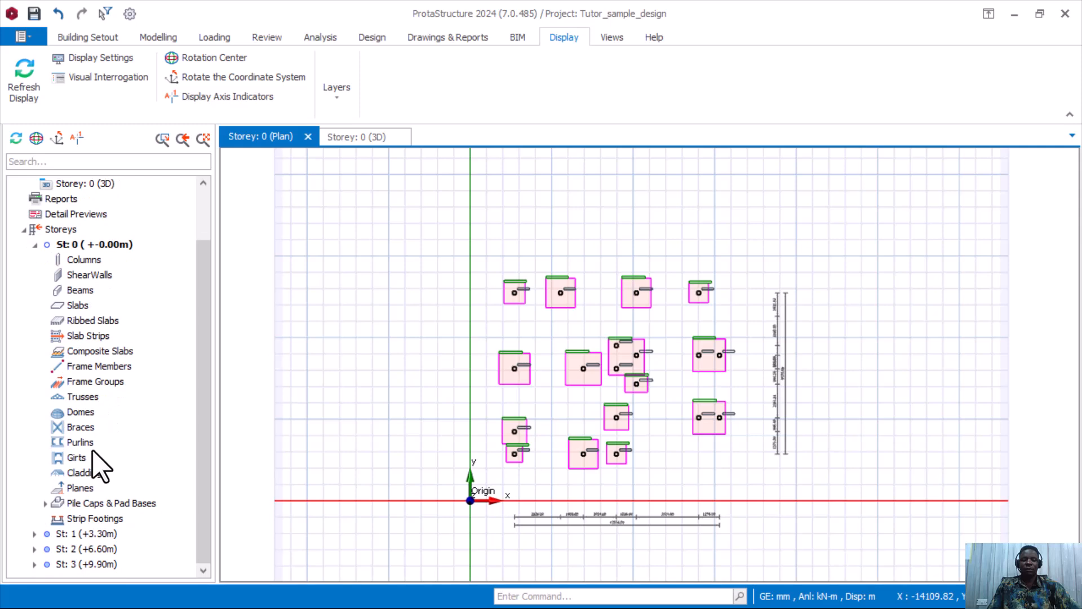
{"action": "left_click", "coordinate": [127, 80]}
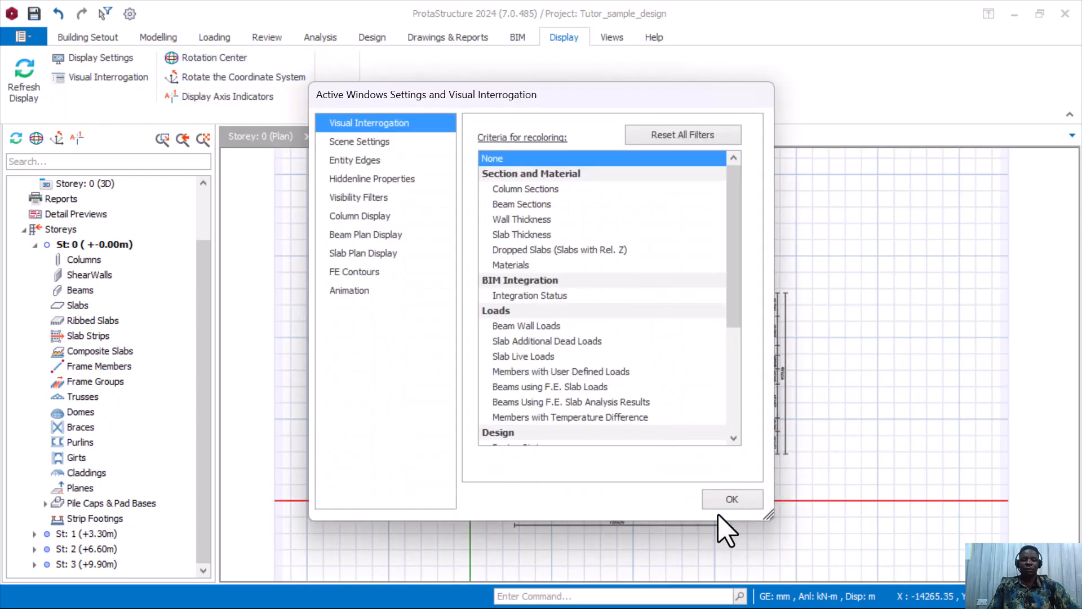
{"action": "left_click", "coordinate": [719, 506]}
{"action": "left_click", "coordinate": [332, 104]}
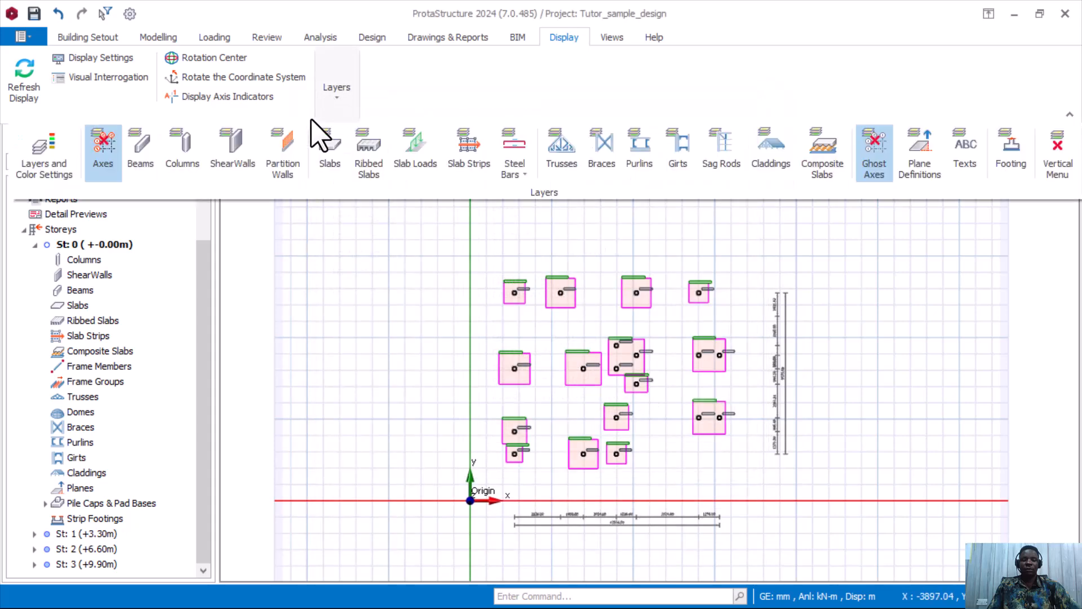
{"action": "left_click", "coordinate": [106, 169]}
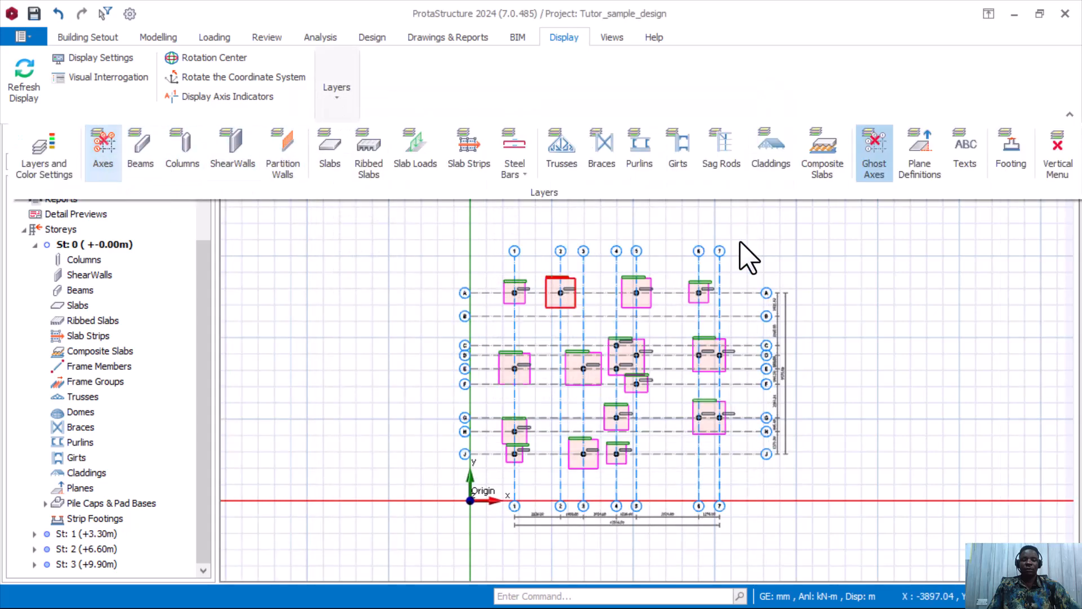
{"action": "left_click", "coordinate": [874, 194]}
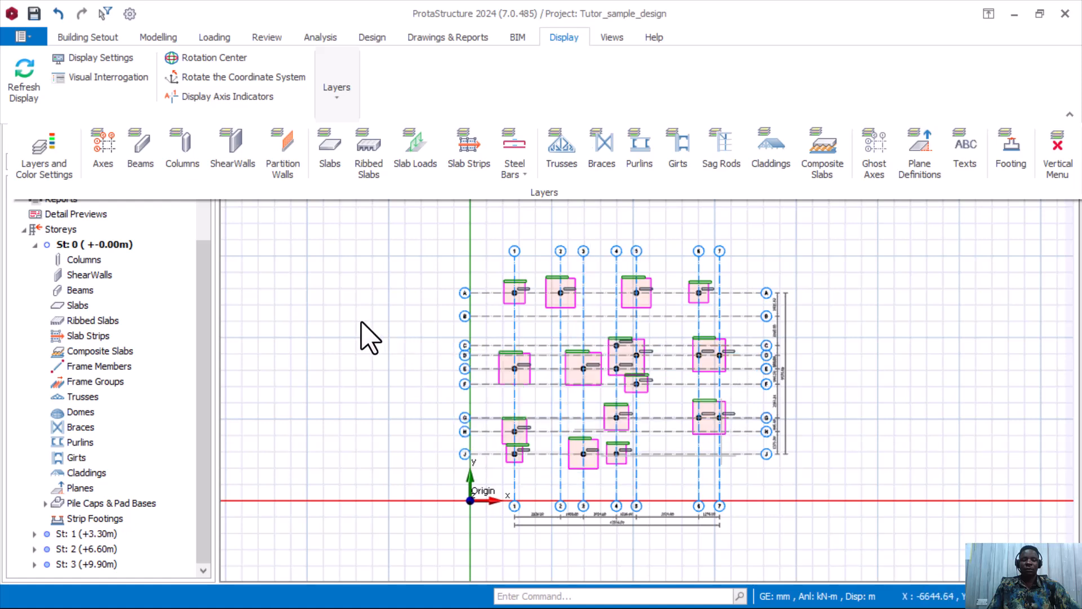
{"action": "left_click", "coordinate": [168, 37]}
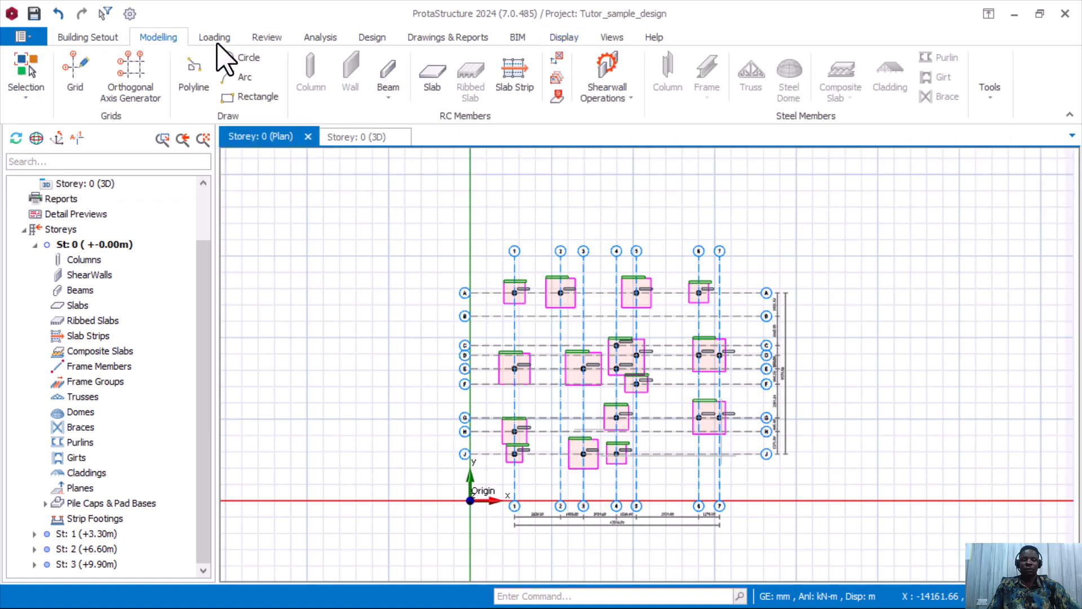
Show the Drawings & Reports Reports list with Pre-Analysis Checks and design report options.
{"action": "left_click", "coordinate": [440, 37]}
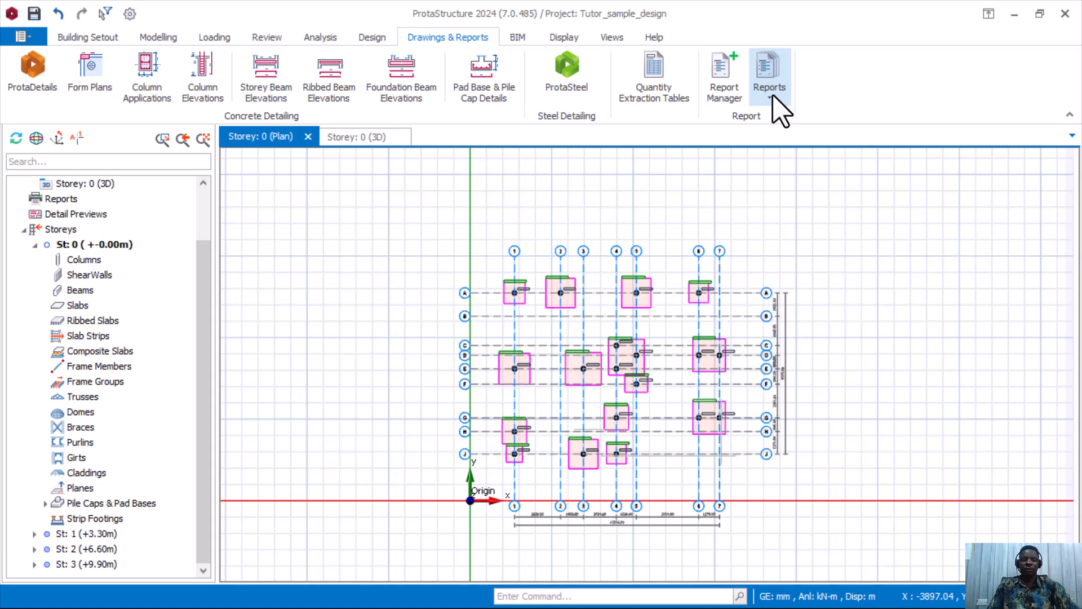
{"action": "left_click", "coordinate": [777, 96]}
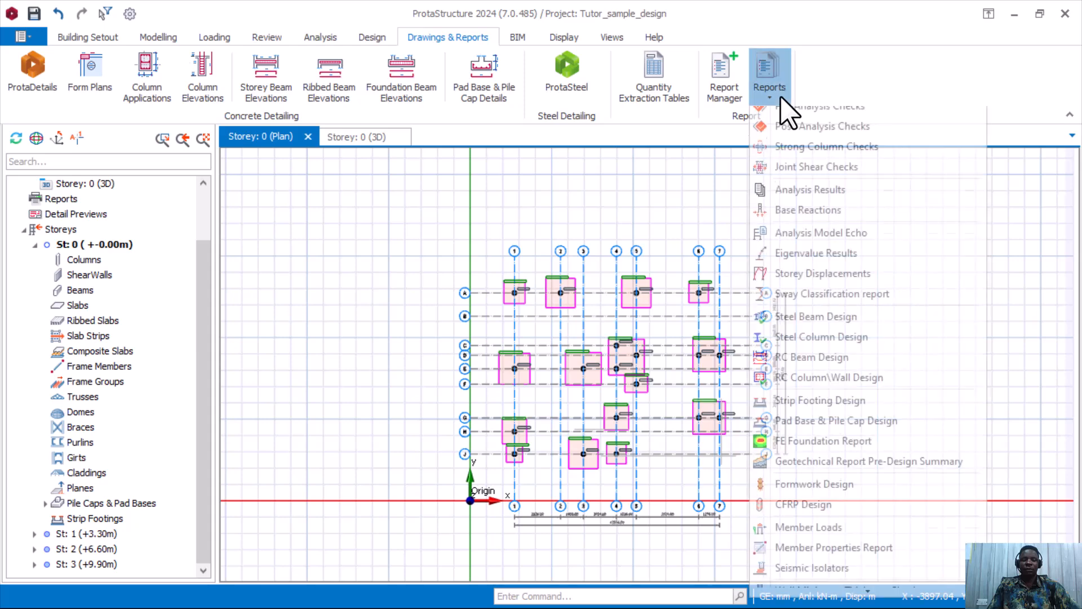
{"action": "left_click", "coordinate": [779, 117]}
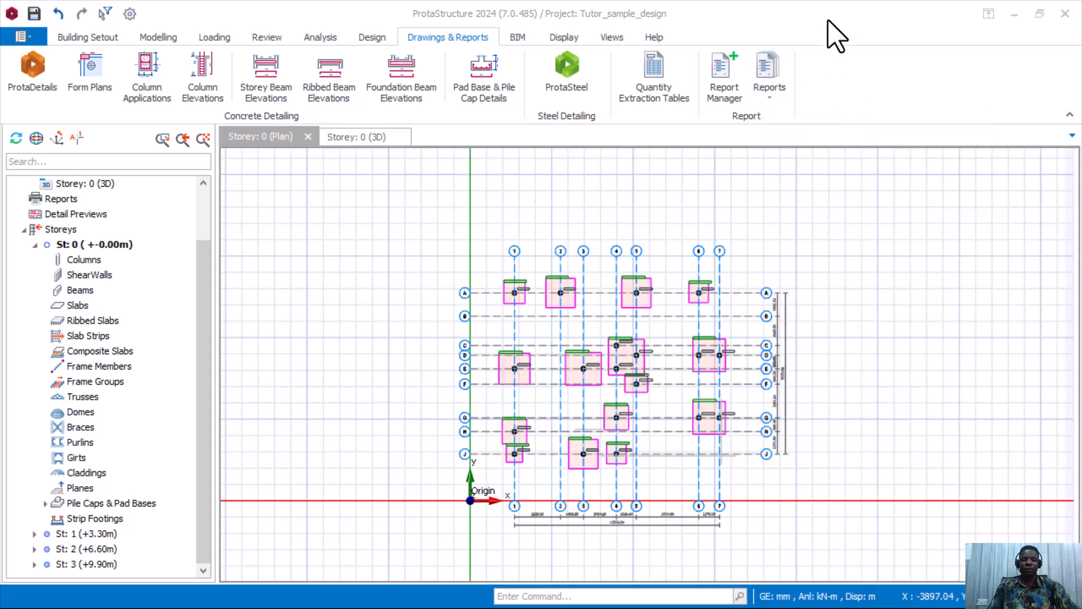
{"action": "left_click", "coordinate": [775, 97]}
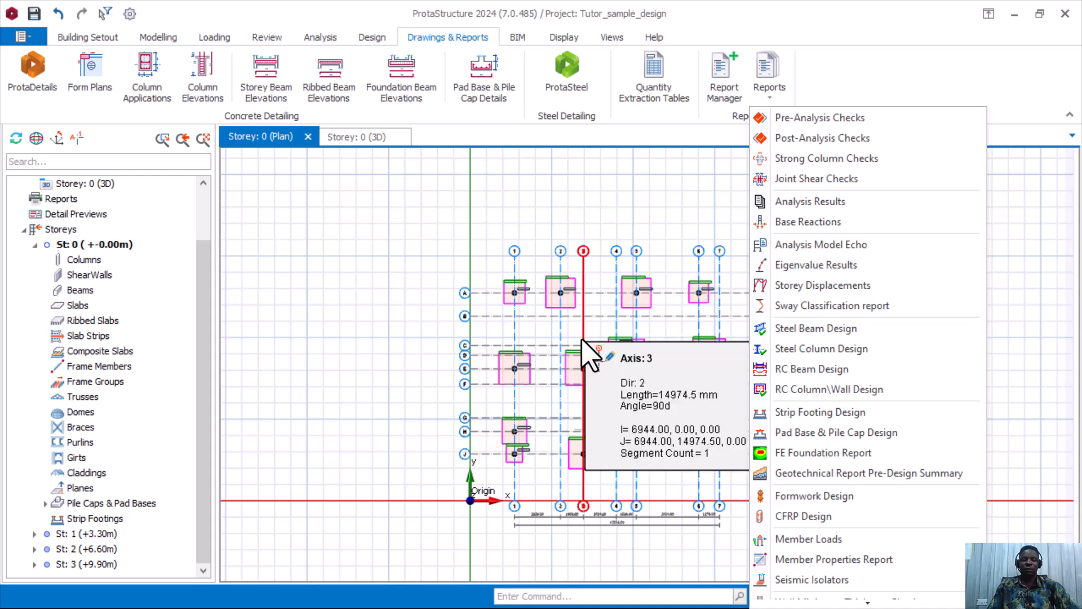
Open the Pre-analysis Checks report and read through its building data.
{"action": "left_click", "coordinate": [820, 117]}
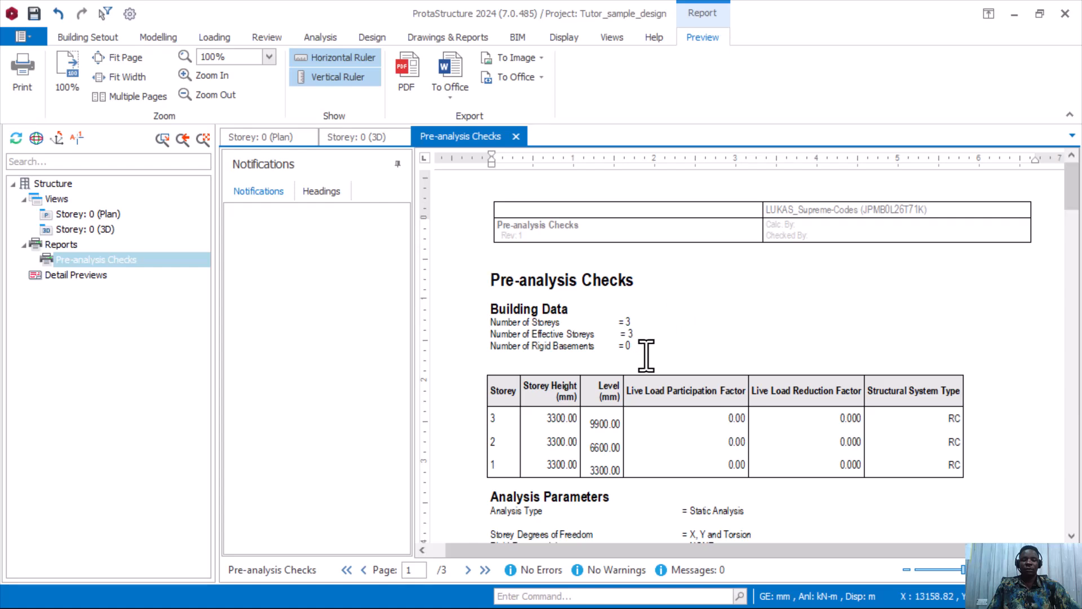
{"action": "scroll", "coordinate": [528, 396], "scroll_direction": "down", "scroll_amount": 1}
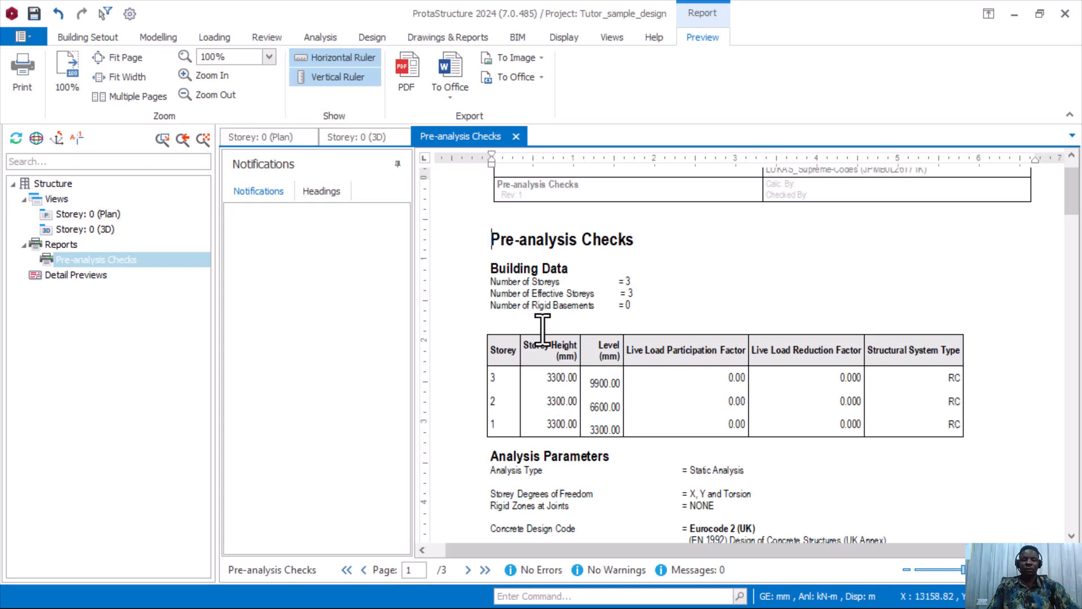
{"action": "scroll", "coordinate": [552, 387], "scroll_direction": "down", "scroll_amount": 1}
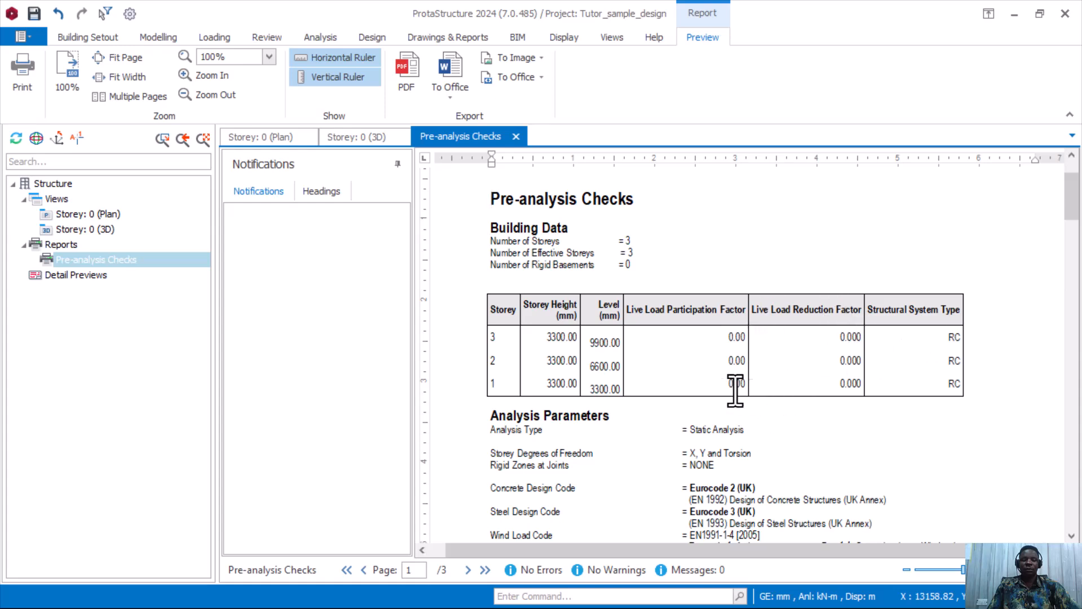
{"action": "scroll", "coordinate": [669, 404], "scroll_direction": "down", "scroll_amount": 1}
{"action": "scroll", "coordinate": [559, 379], "scroll_direction": "down", "scroll_amount": 1}
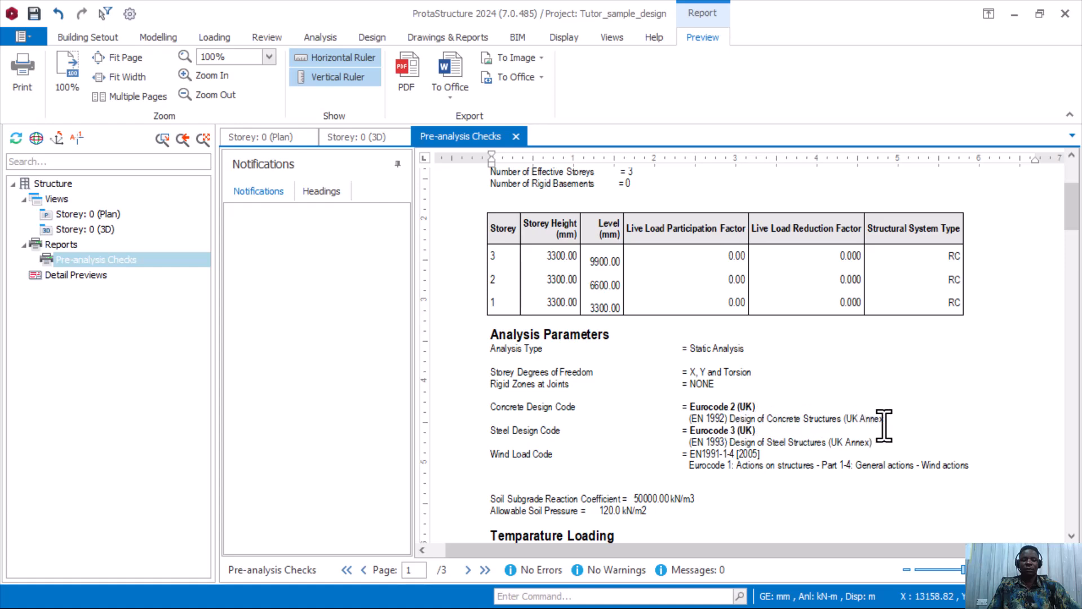
{"action": "scroll", "coordinate": [758, 434], "scroll_direction": "down", "scroll_amount": 1}
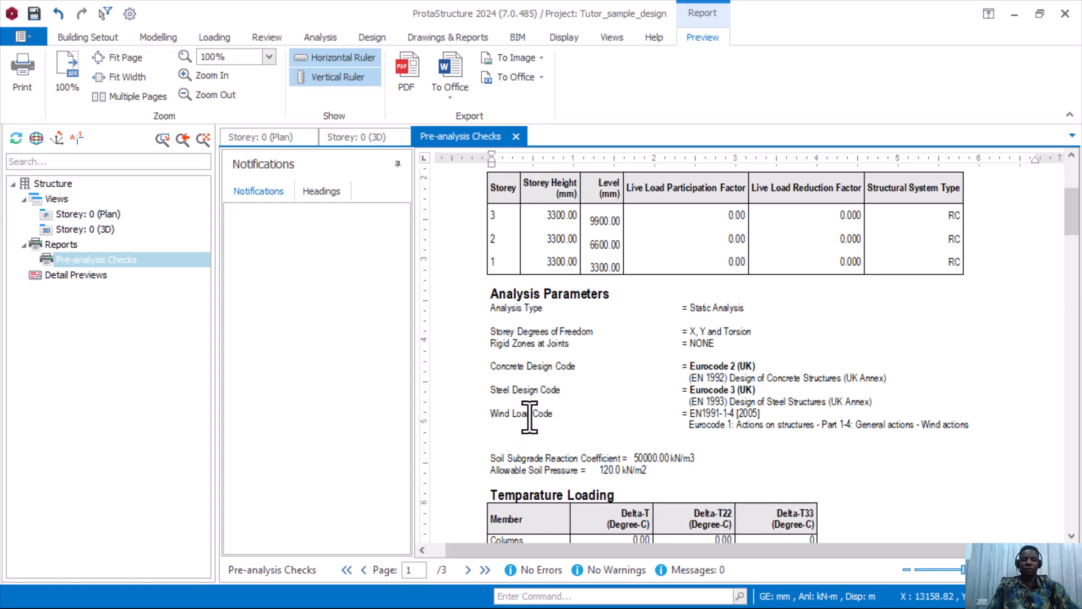
{"action": "scroll", "coordinate": [579, 388], "scroll_direction": "down", "scroll_amount": 2}
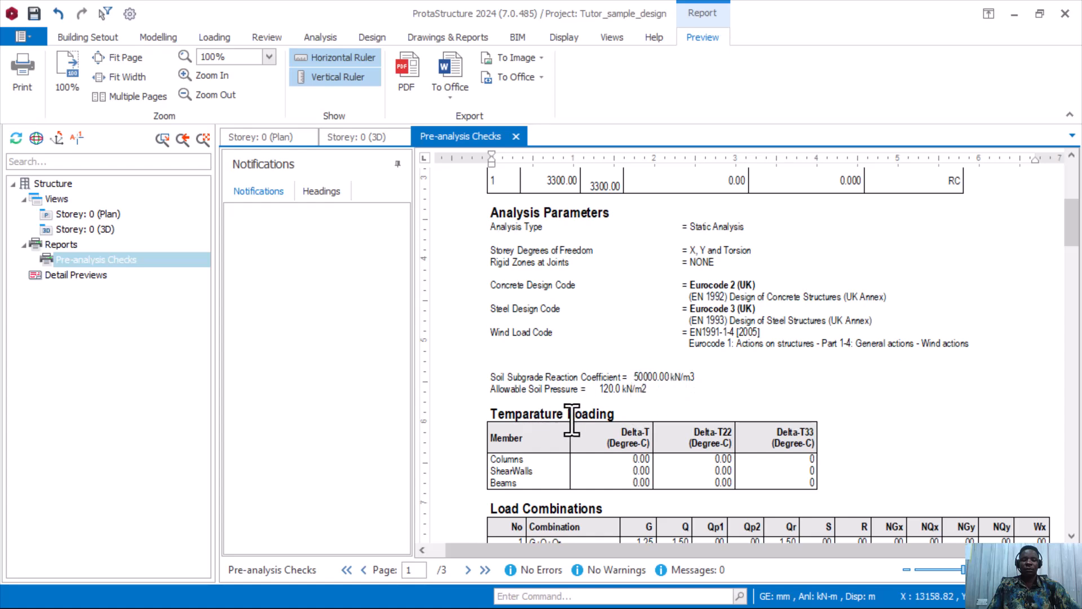
Continue through the analysis parameters and load combinations, confirming no errors or warnings.
{"action": "scroll", "coordinate": [592, 418], "scroll_direction": "down", "scroll_amount": 1}
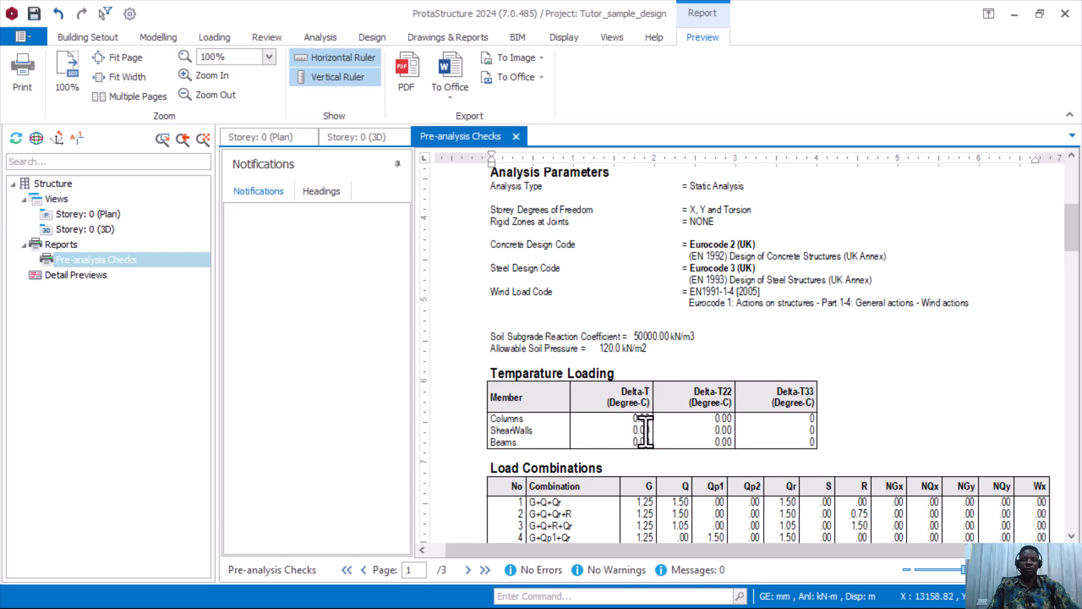
{"action": "scroll", "coordinate": [648, 419], "scroll_direction": "down", "scroll_amount": 3}
{"action": "scroll", "coordinate": [633, 398], "scroll_direction": "down", "scroll_amount": 3}
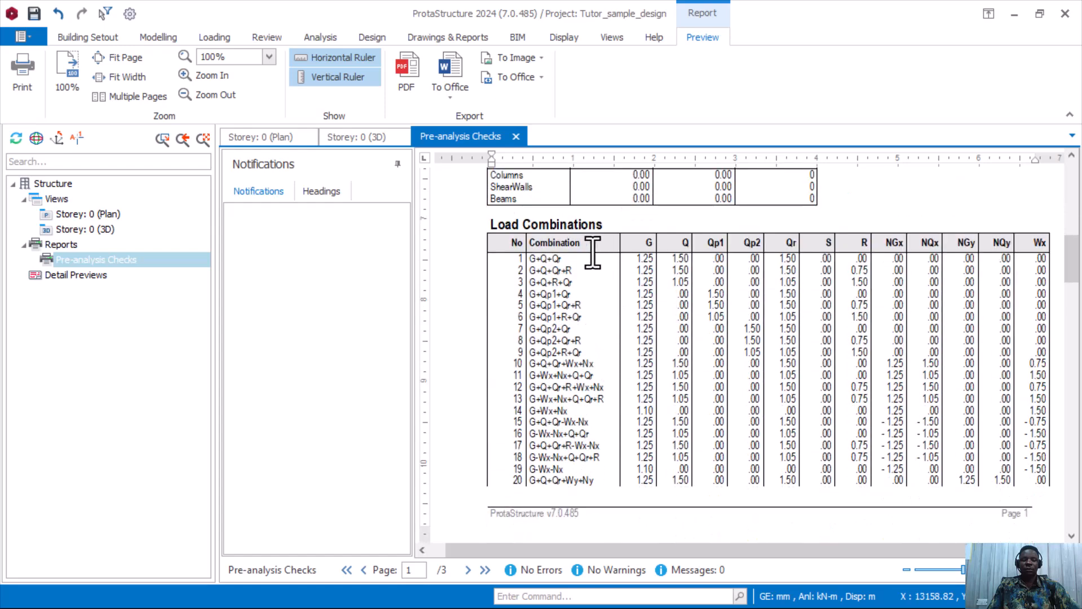
{"action": "scroll", "coordinate": [712, 327], "scroll_direction": "down", "scroll_amount": 4}
{"action": "scroll", "coordinate": [707, 349], "scroll_direction": "down", "scroll_amount": 10}
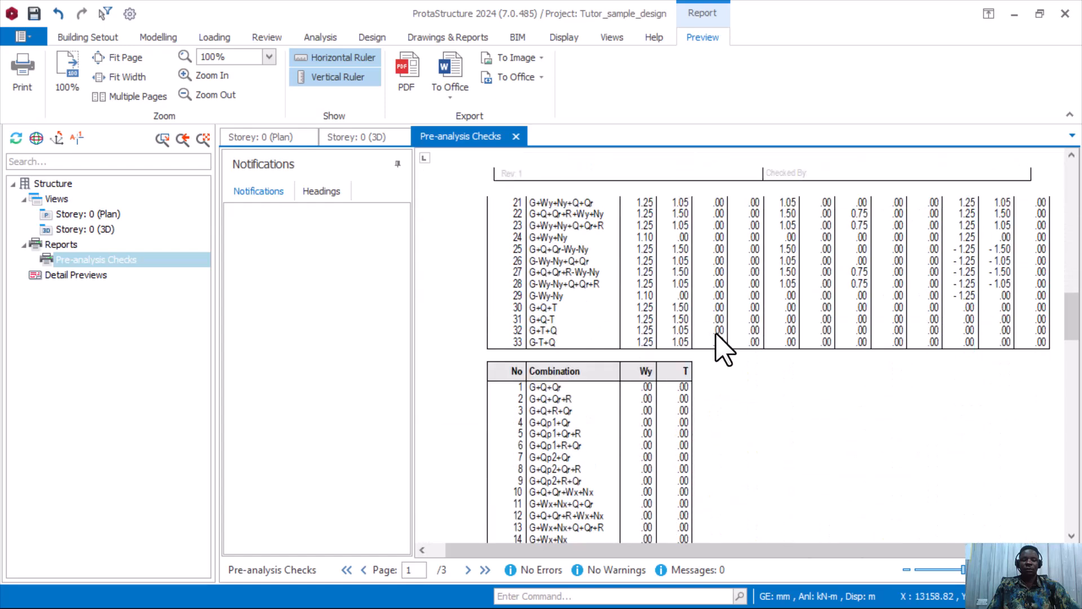
{"action": "scroll", "coordinate": [710, 339], "scroll_direction": "up", "scroll_amount": 1}
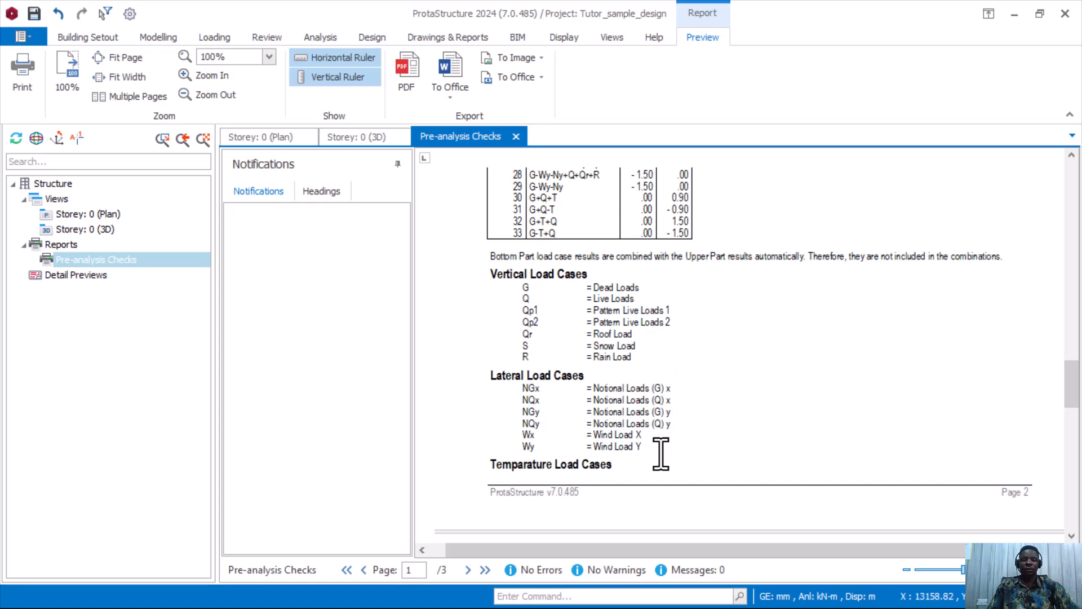
{"action": "scroll", "coordinate": [638, 403], "scroll_direction": "down", "scroll_amount": 1}
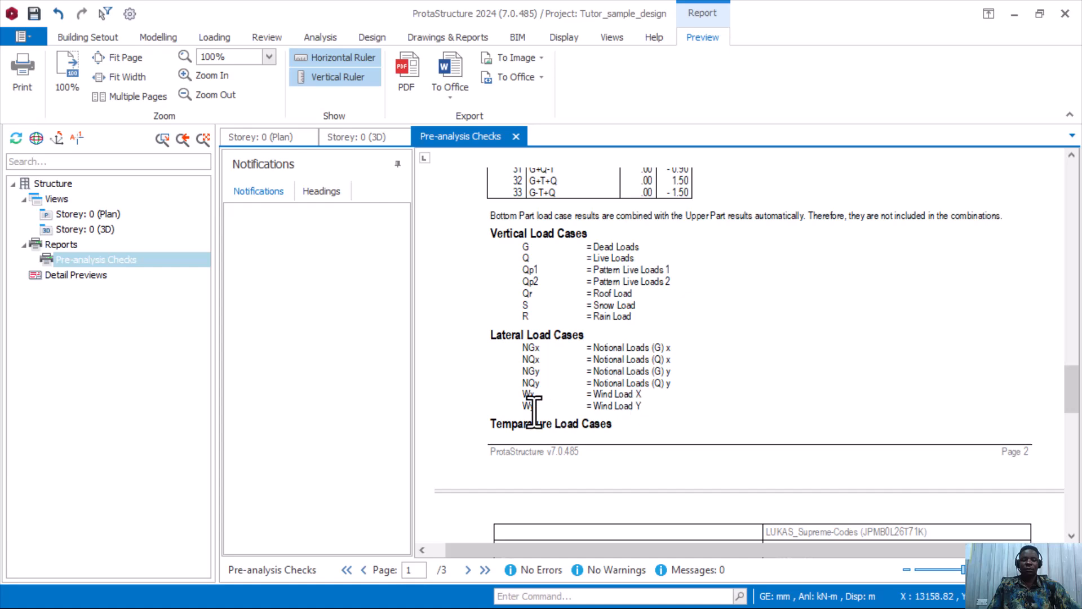
{"action": "scroll", "coordinate": [761, 371], "scroll_direction": "down", "scroll_amount": 2}
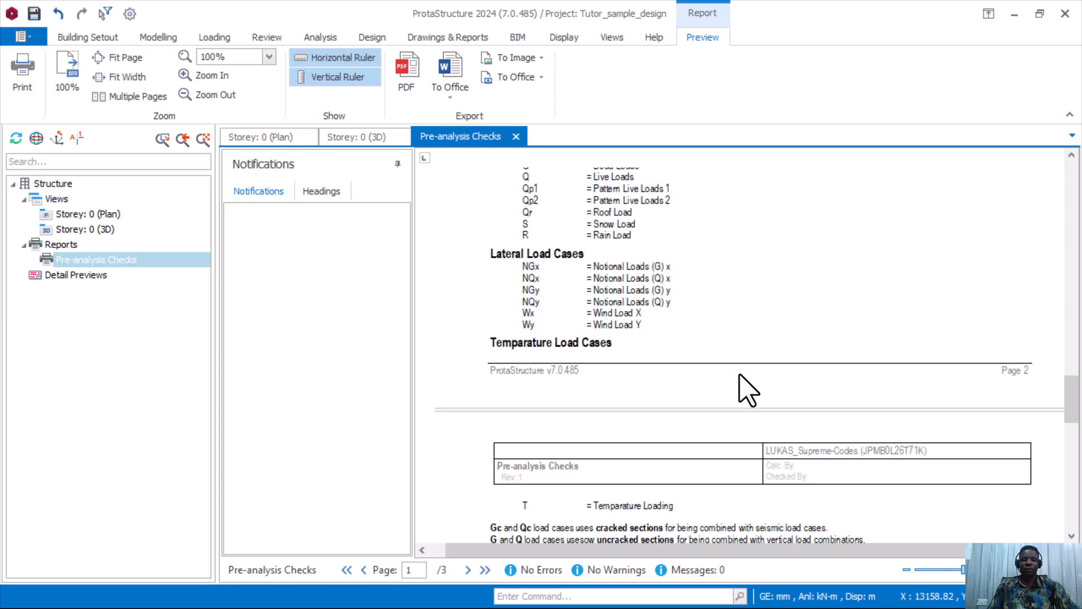
{"action": "scroll", "coordinate": [665, 417], "scroll_direction": "down", "scroll_amount": 1}
{"action": "scroll", "coordinate": [609, 465], "scroll_direction": "down", "scroll_amount": 1}
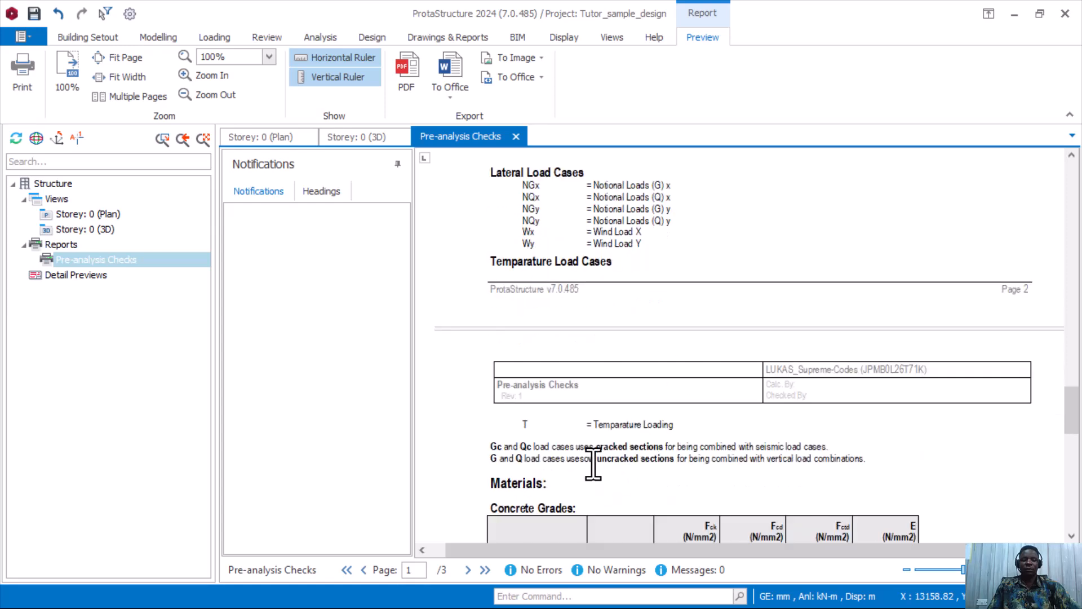
{"action": "scroll", "coordinate": [581, 456], "scroll_direction": "down", "scroll_amount": 2}
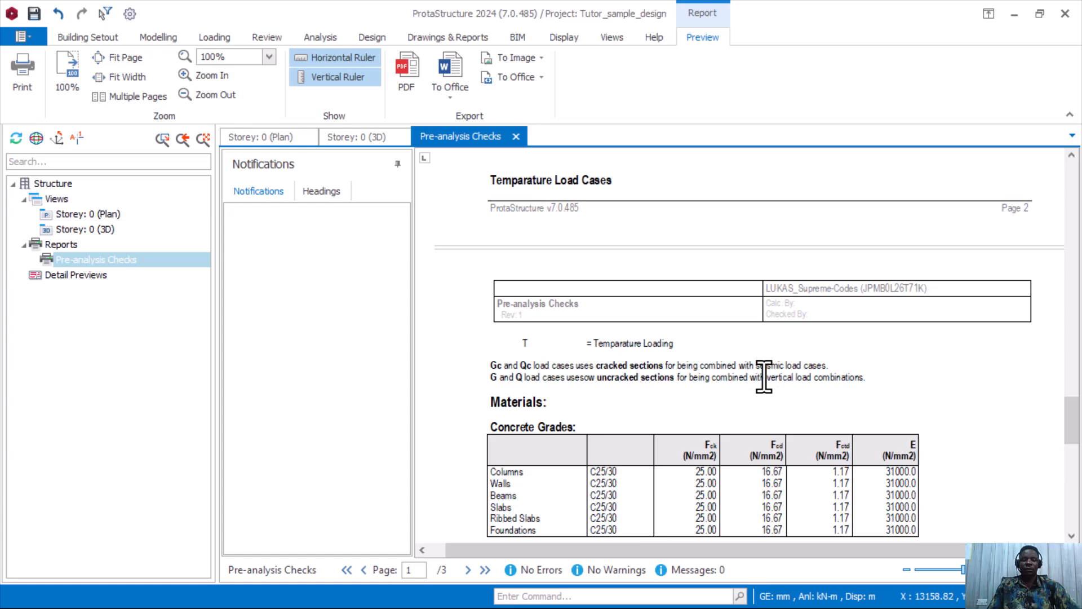
{"action": "scroll", "coordinate": [765, 338], "scroll_direction": "down", "scroll_amount": 3}
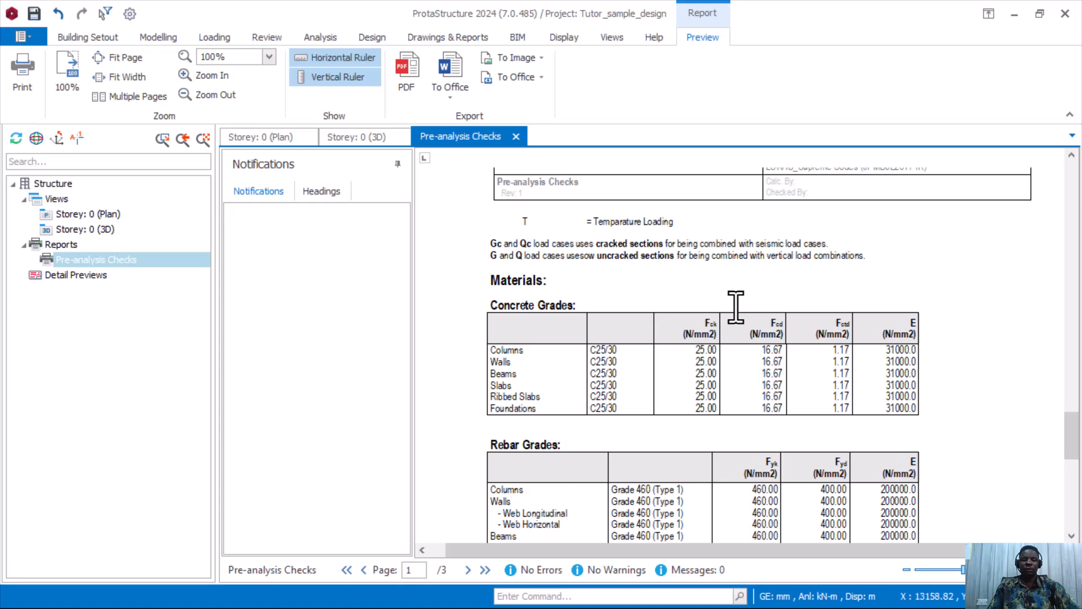
{"action": "scroll", "coordinate": [735, 308], "scroll_direction": "down", "scroll_amount": 1}
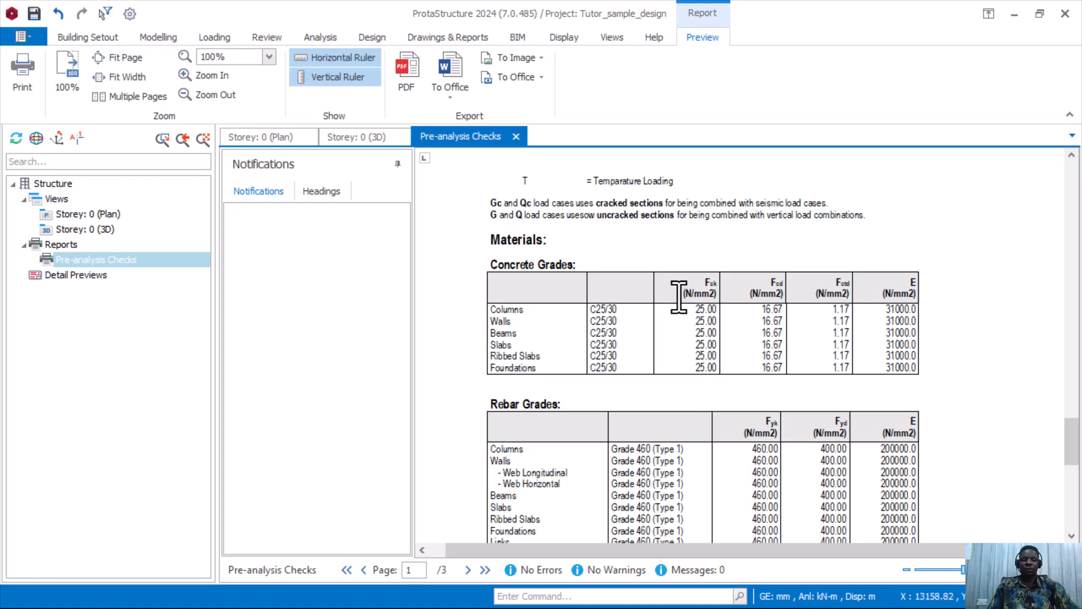
{"action": "scroll", "coordinate": [680, 299], "scroll_direction": "down", "scroll_amount": 1}
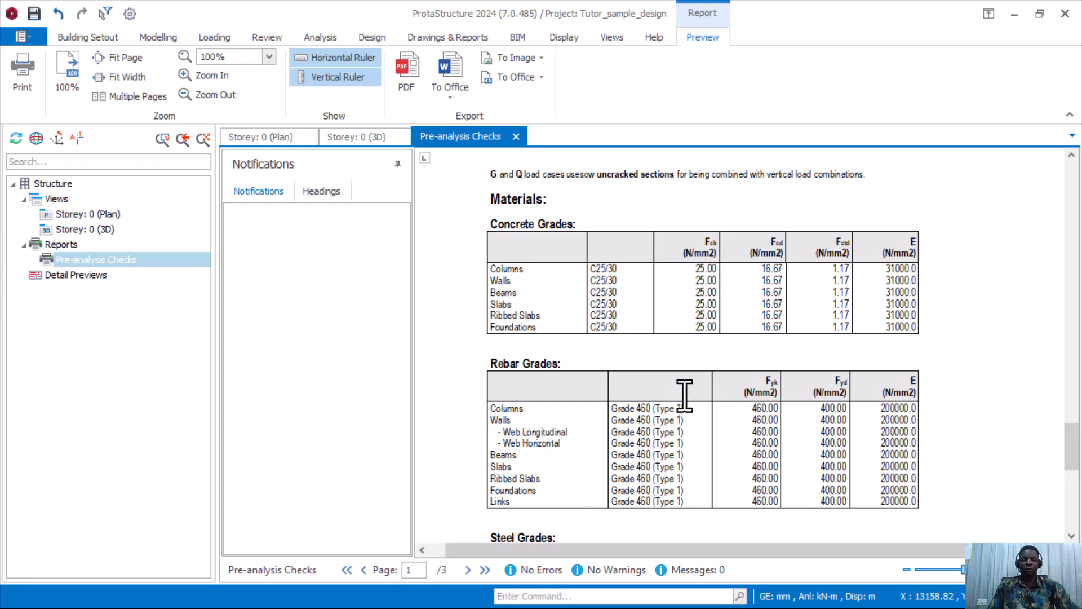
{"action": "scroll", "coordinate": [704, 383], "scroll_direction": "down", "scroll_amount": 1}
{"action": "scroll", "coordinate": [680, 310], "scroll_direction": "down", "scroll_amount": 3}
{"action": "scroll", "coordinate": [681, 310], "scroll_direction": "down", "scroll_amount": 3}
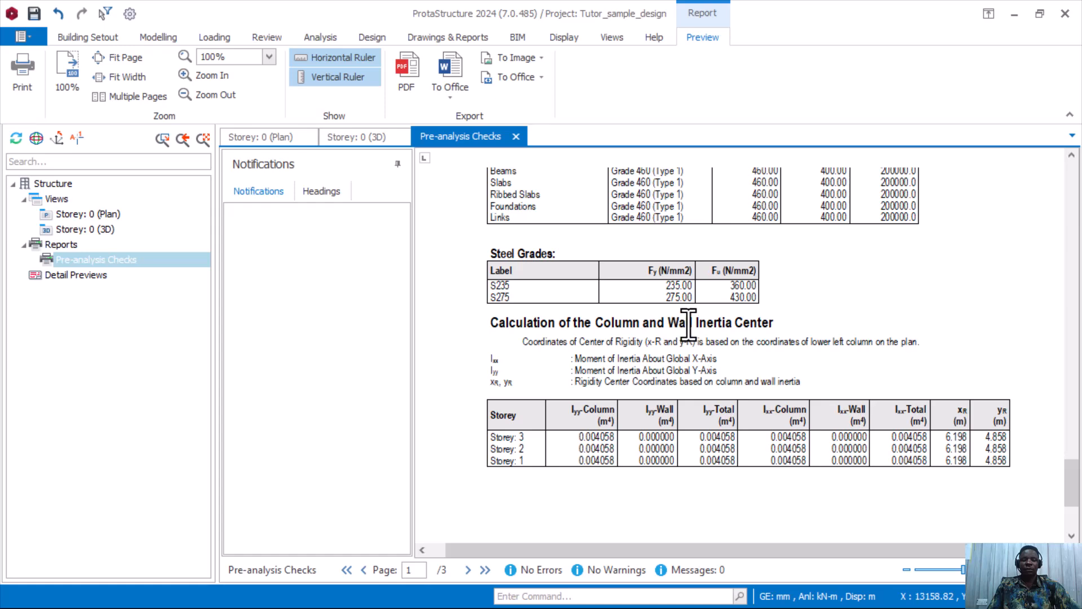
{"action": "scroll", "coordinate": [684, 318], "scroll_direction": "down", "scroll_amount": 4}
{"action": "scroll", "coordinate": [684, 335], "scroll_direction": "up", "scroll_amount": 12}
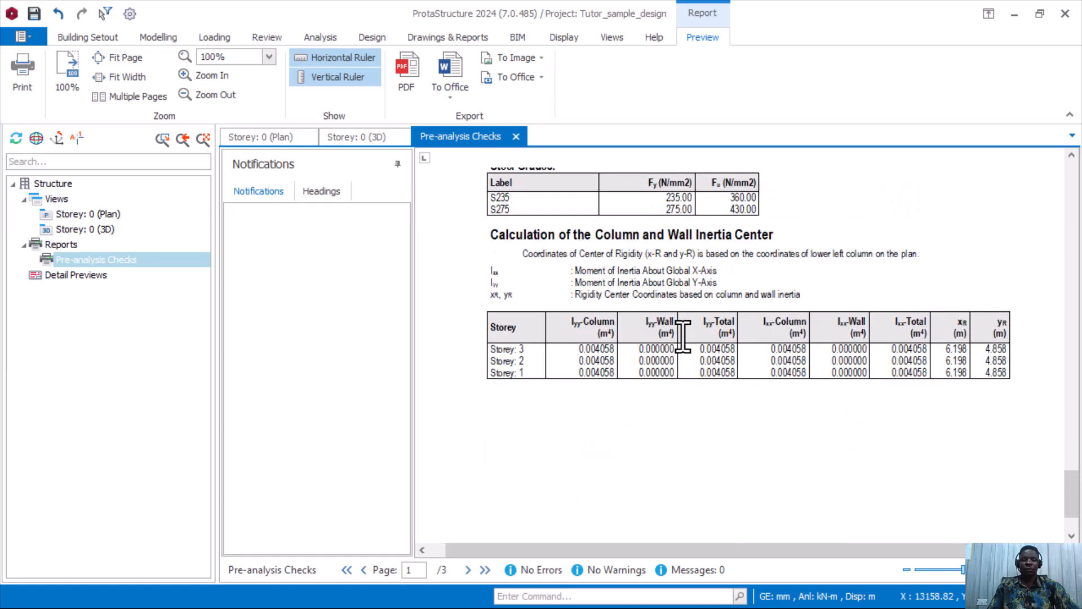
{"action": "scroll", "coordinate": [682, 343], "scroll_direction": "up", "scroll_amount": 15}
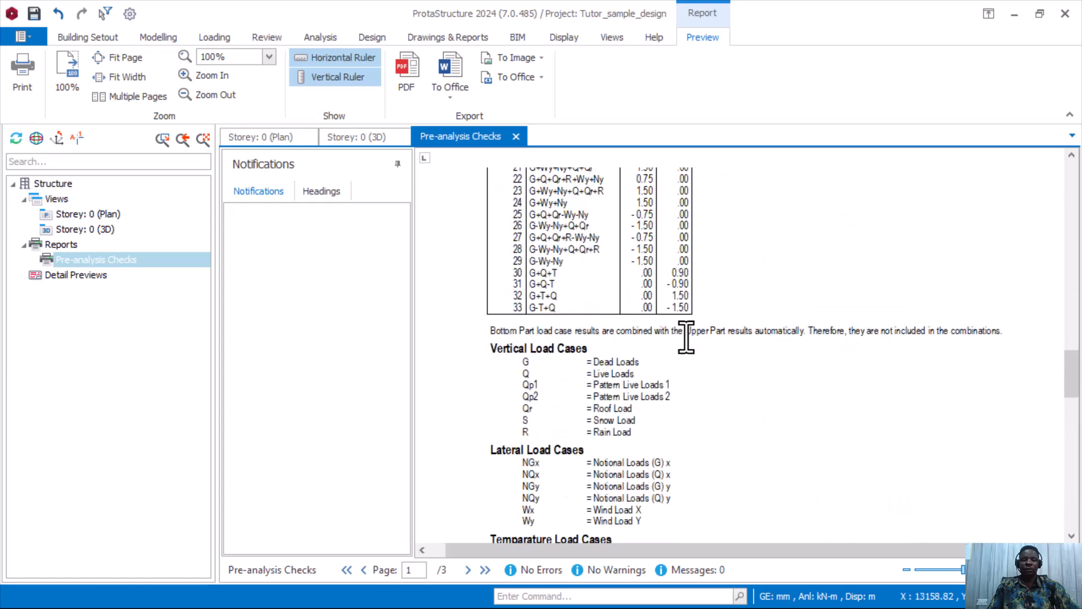
{"action": "scroll", "coordinate": [682, 335], "scroll_direction": "up", "scroll_amount": 8}
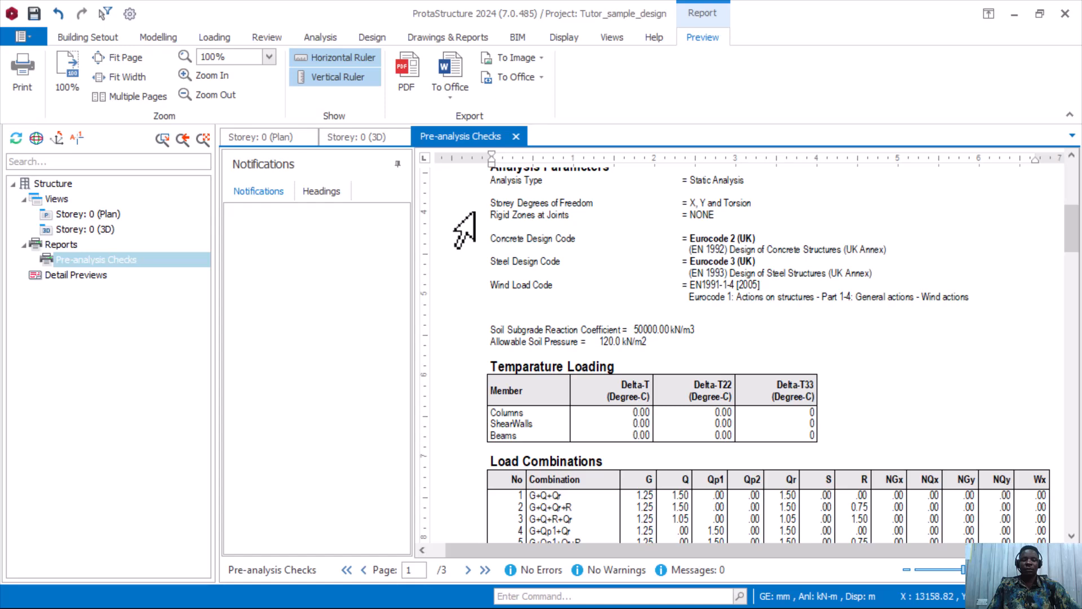
Open the Post-Analysis Checks report from the Drawings & Reports Reports list.
{"action": "scroll", "coordinate": [549, 248], "scroll_direction": "up", "scroll_amount": 8}
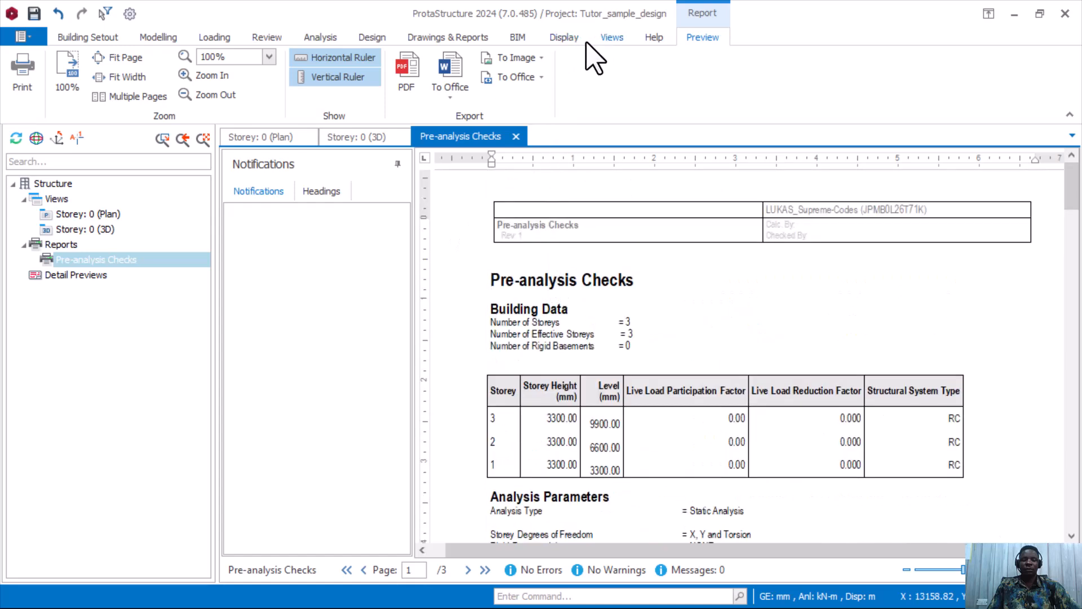
{"action": "left_click", "coordinate": [445, 37]}
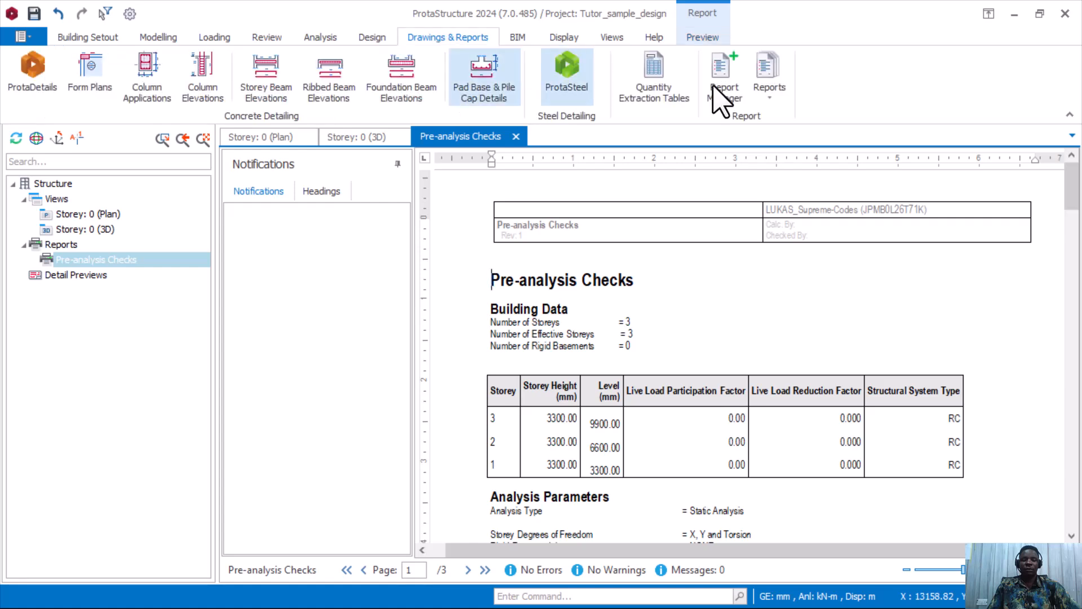
{"action": "left_click", "coordinate": [773, 95]}
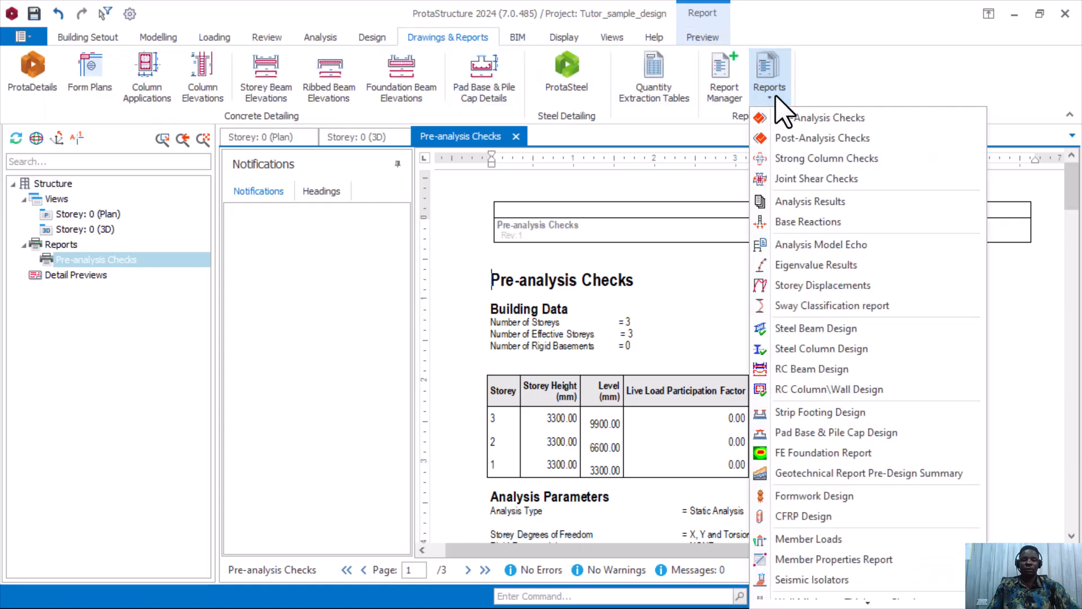
{"action": "left_click", "coordinate": [811, 141]}
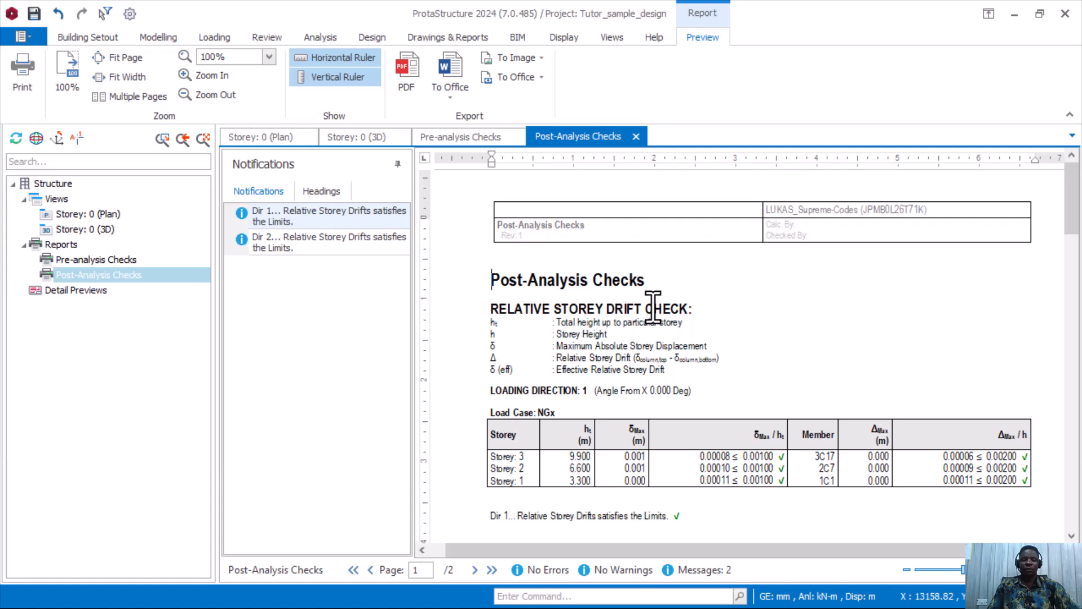
{"action": "scroll", "coordinate": [653, 326], "scroll_direction": "down", "scroll_amount": 3}
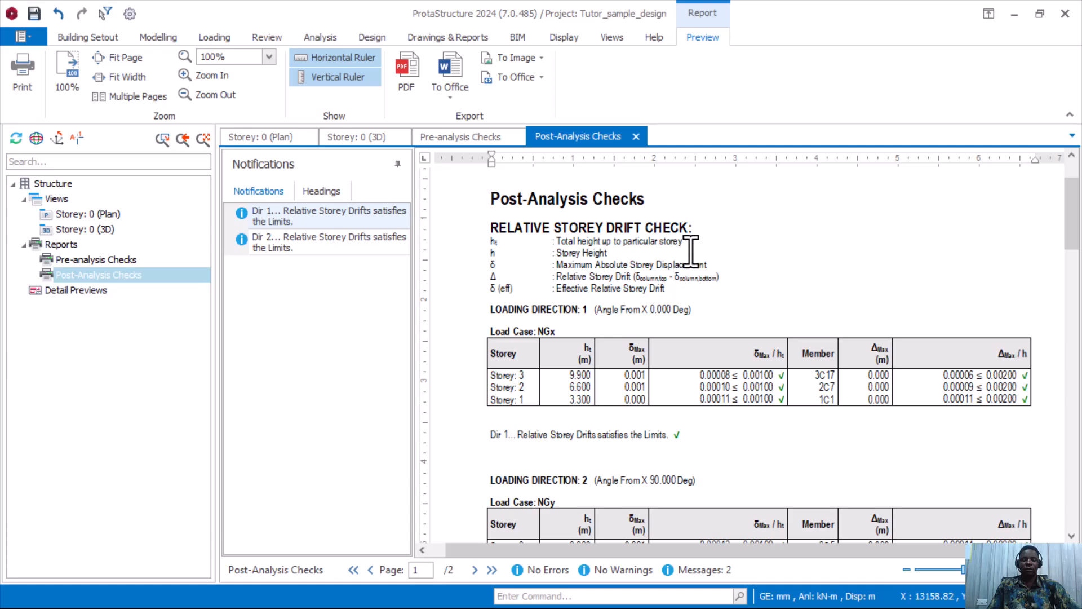
{"action": "scroll", "coordinate": [586, 304], "scroll_direction": "down", "scroll_amount": 5}
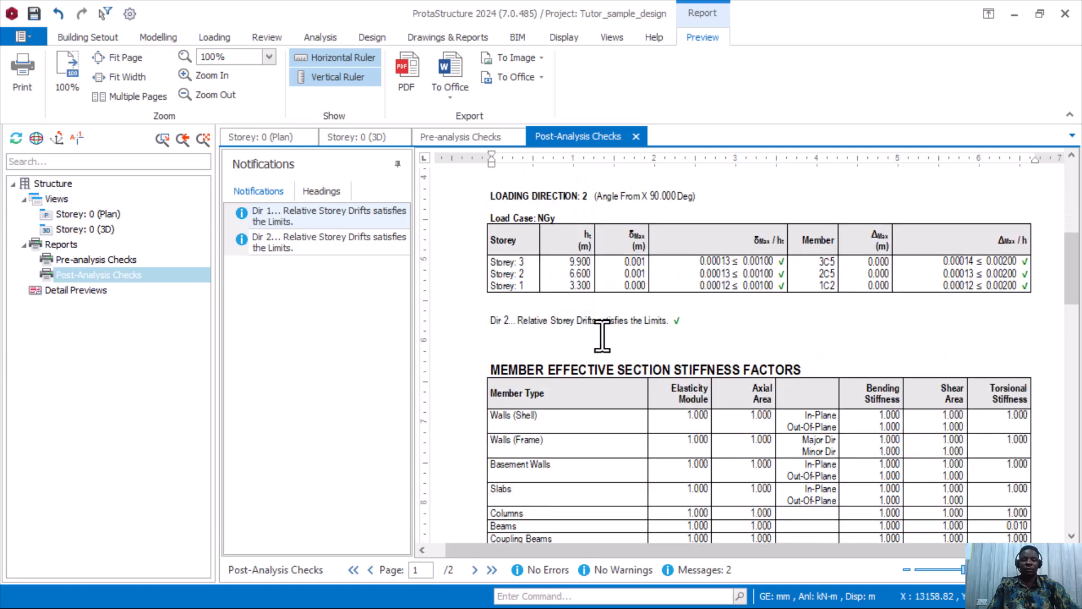
{"action": "scroll", "coordinate": [541, 226], "scroll_direction": "up", "scroll_amount": 1}
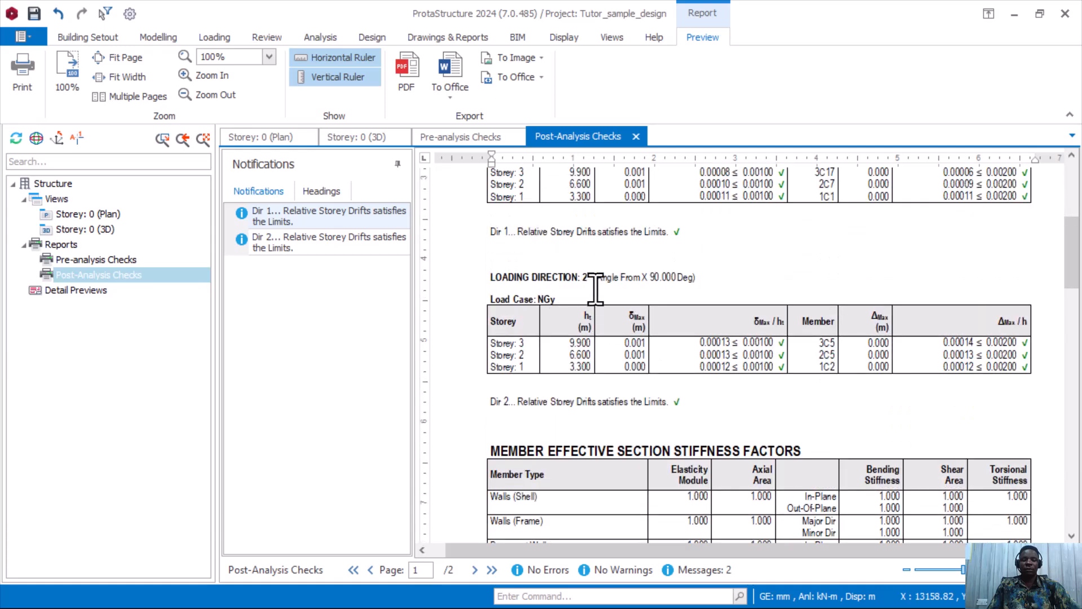
{"action": "scroll", "coordinate": [654, 279], "scroll_direction": "down", "scroll_amount": 2}
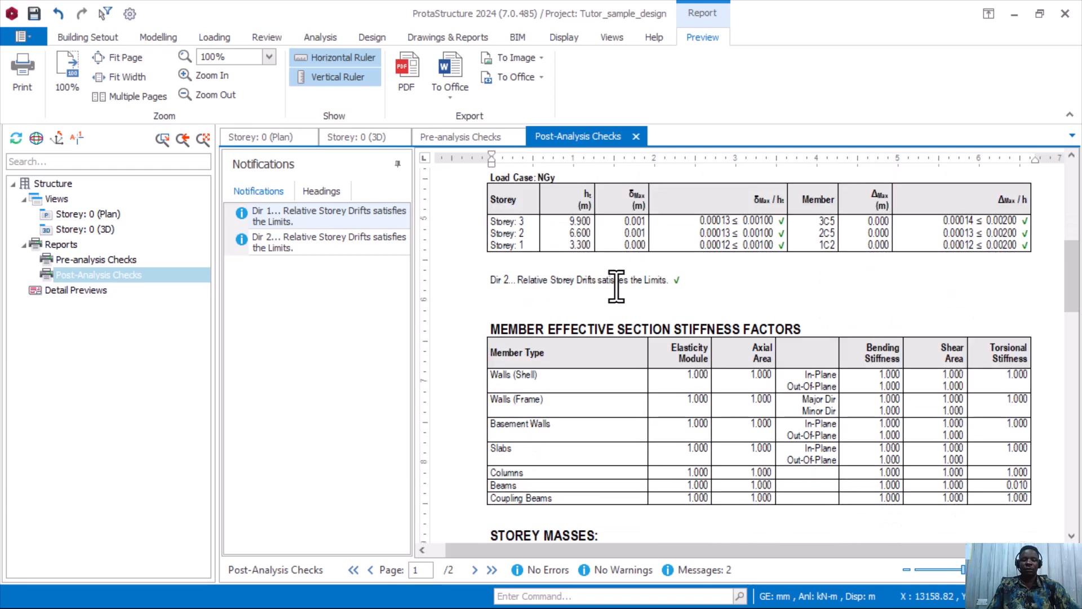
{"action": "scroll", "coordinate": [606, 287], "scroll_direction": "down", "scroll_amount": 2}
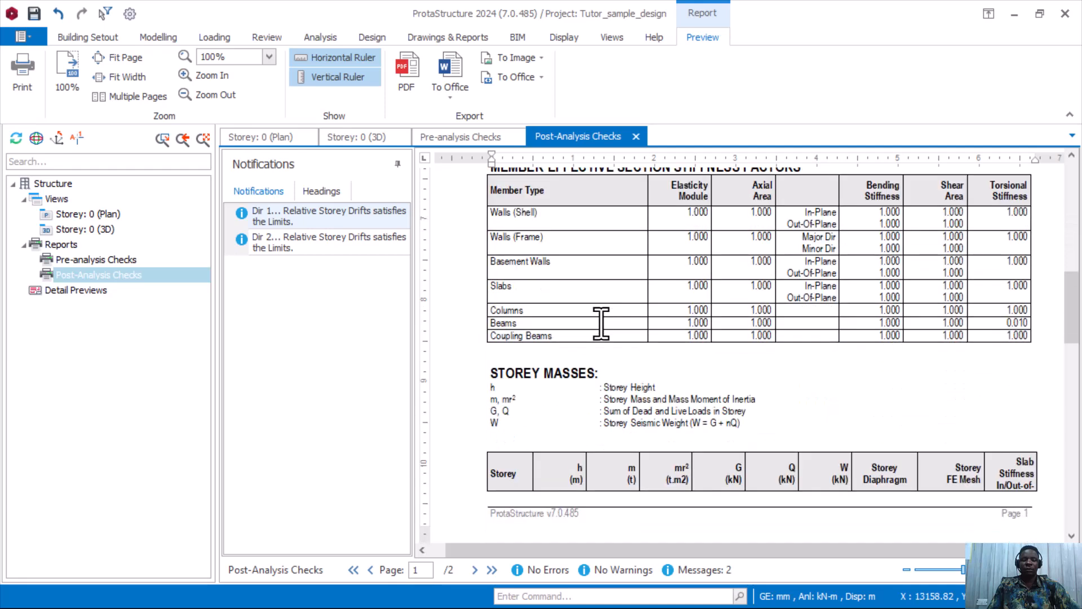
{"action": "scroll", "coordinate": [608, 350], "scroll_direction": "down", "scroll_amount": 5}
{"action": "scroll", "coordinate": [623, 363], "scroll_direction": "down", "scroll_amount": 7}
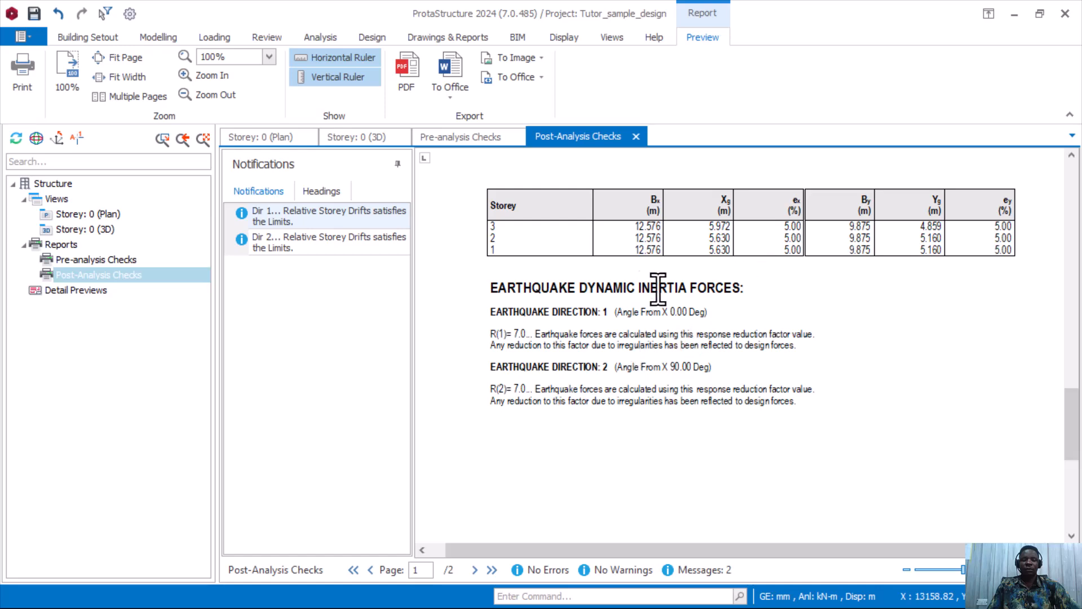
{"action": "scroll", "coordinate": [722, 327], "scroll_direction": "down", "scroll_amount": 1}
{"action": "scroll", "coordinate": [721, 327], "scroll_direction": "down", "scroll_amount": 3}
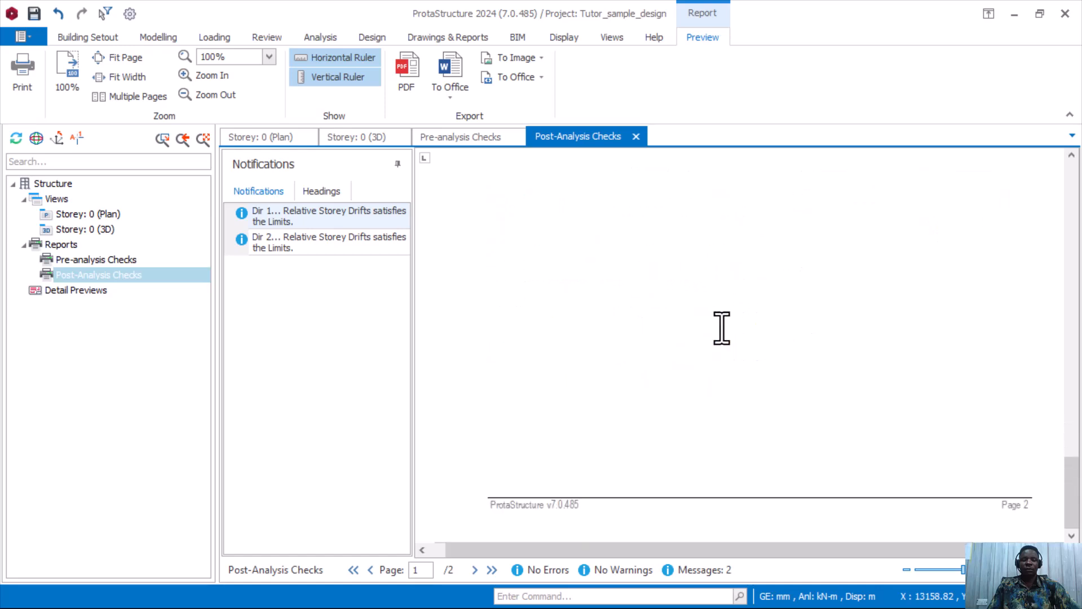
{"action": "scroll", "coordinate": [720, 327], "scroll_direction": "up", "scroll_amount": 5}
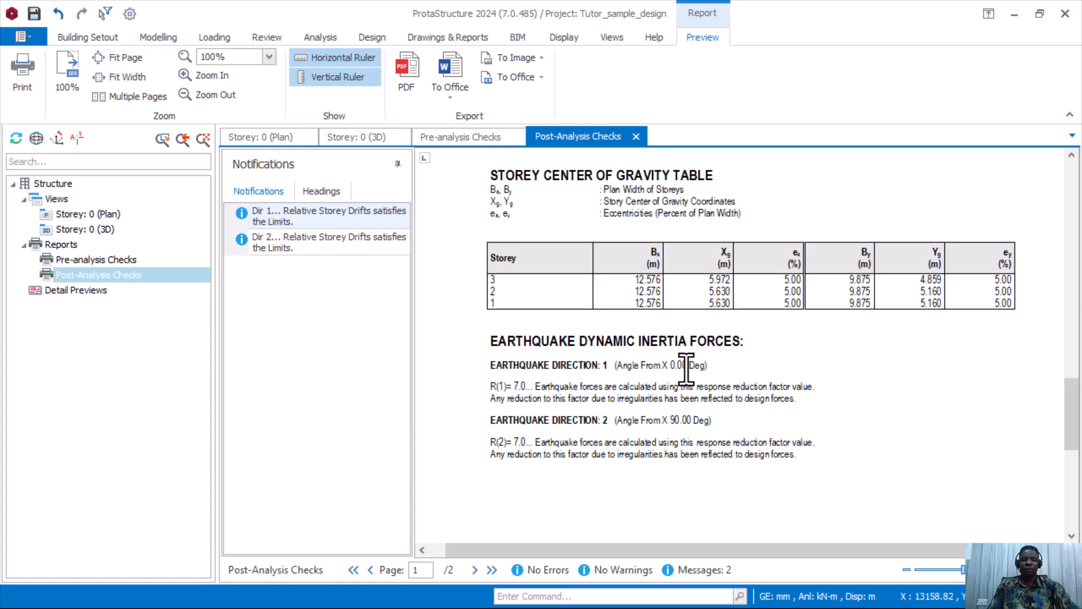
{"action": "scroll", "coordinate": [685, 369], "scroll_direction": "up", "scroll_amount": 3}
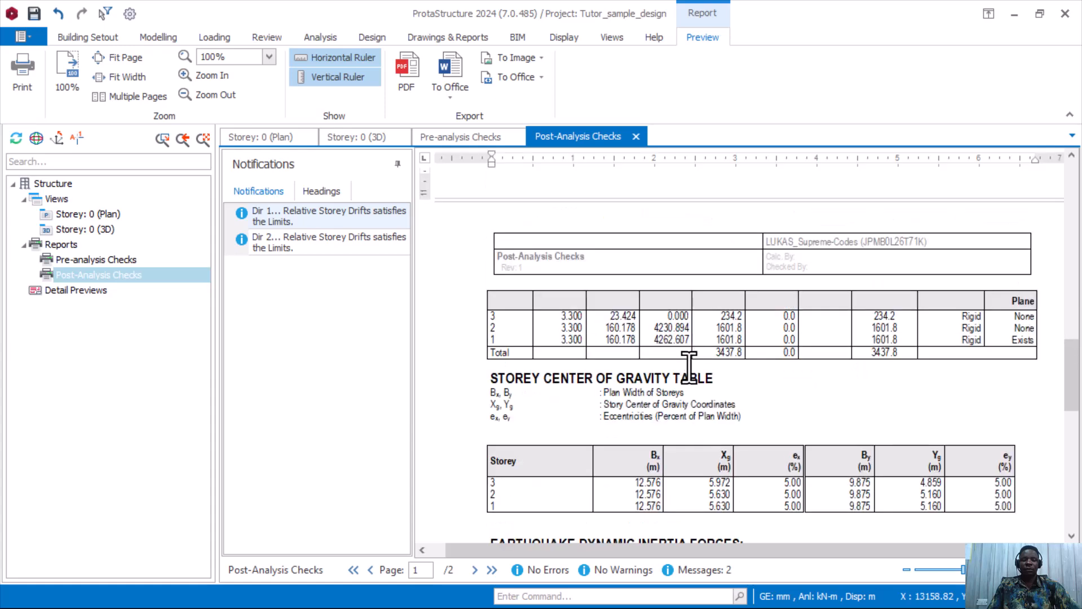
{"action": "scroll", "coordinate": [688, 369], "scroll_direction": "up", "scroll_amount": 3}
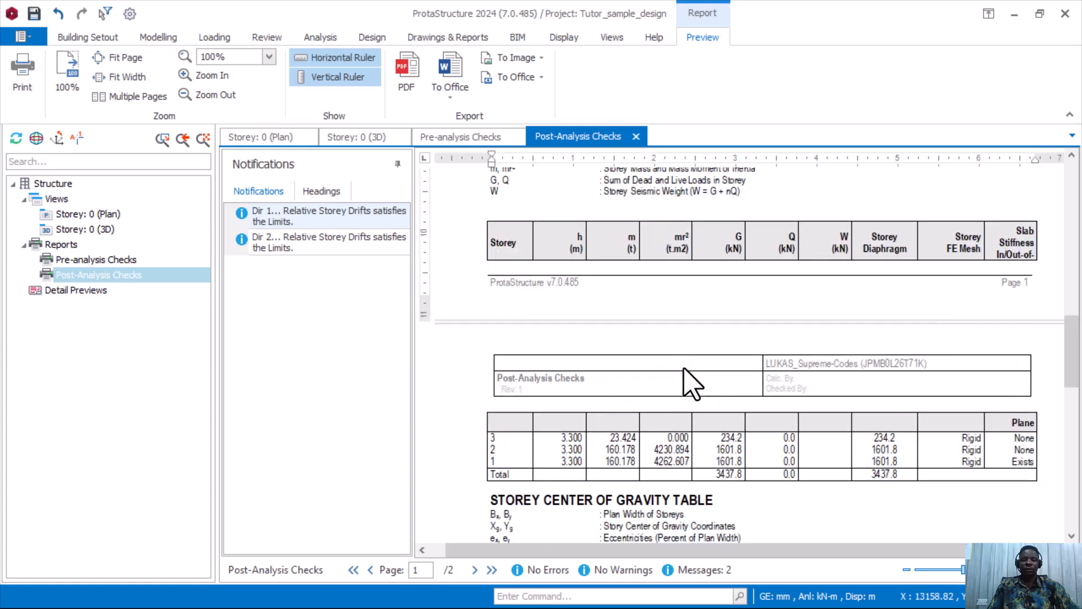
{"action": "scroll", "coordinate": [691, 378], "scroll_direction": "up", "scroll_amount": 7}
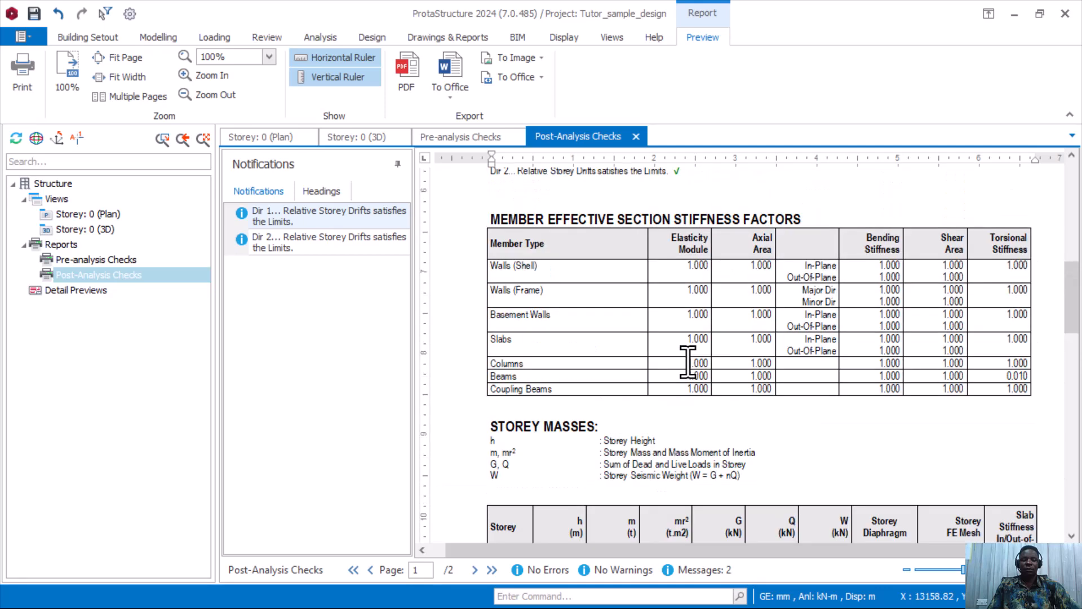
{"action": "scroll", "coordinate": [687, 361], "scroll_direction": "up", "scroll_amount": 3}
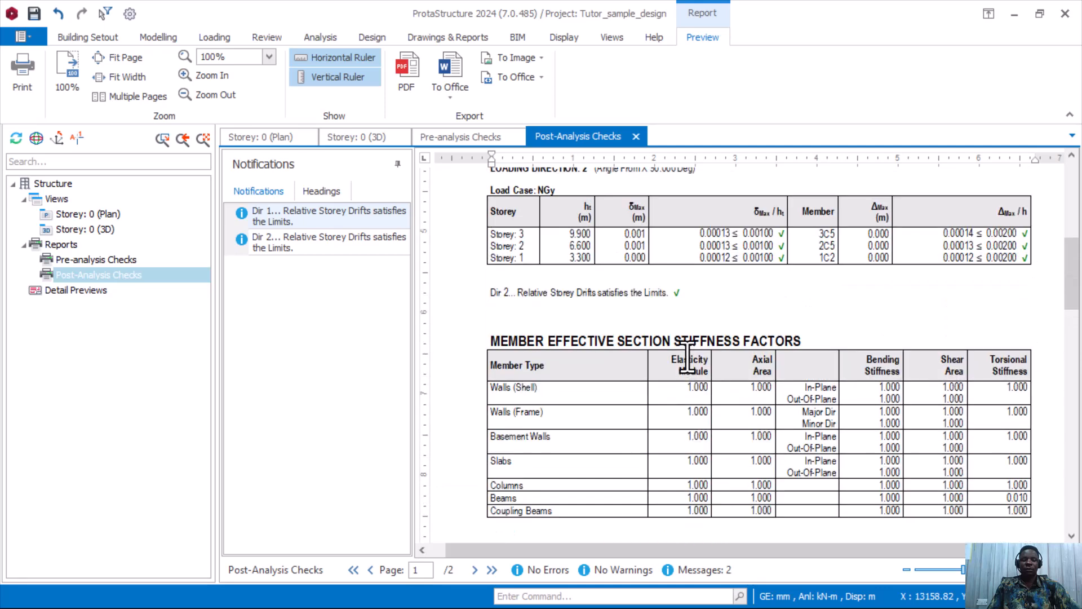
{"action": "scroll", "coordinate": [688, 355], "scroll_direction": "up", "scroll_amount": 2}
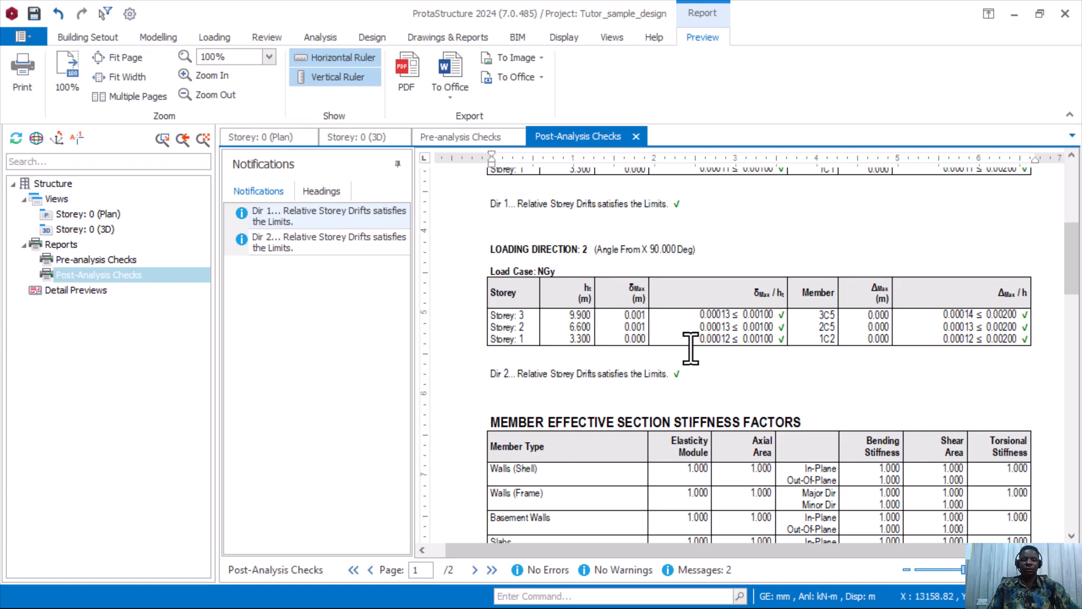
{"action": "scroll", "coordinate": [693, 343], "scroll_direction": "up", "scroll_amount": 7}
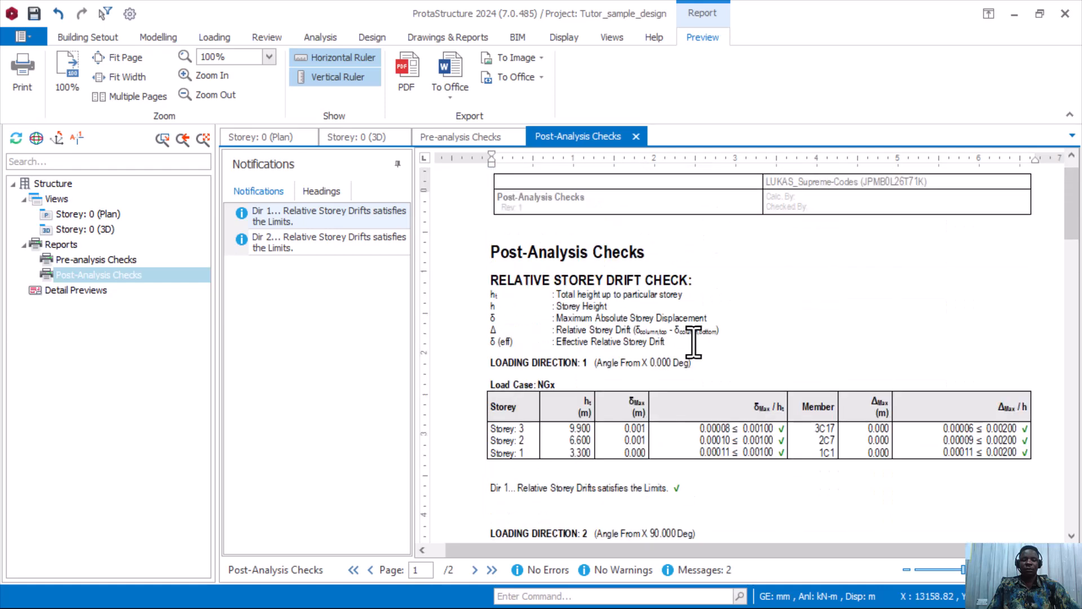
Review the Pre-analysis Checks load combinations, load cases and materials (C25/30 concrete, Grade 460 rebar).
{"action": "left_click", "coordinate": [457, 138]}
{"action": "scroll", "coordinate": [558, 338], "scroll_direction": "down", "scroll_amount": 4}
{"action": "scroll", "coordinate": [560, 345], "scroll_direction": "up", "scroll_amount": 3}
{"action": "scroll", "coordinate": [599, 298], "scroll_direction": "down", "scroll_amount": 5}
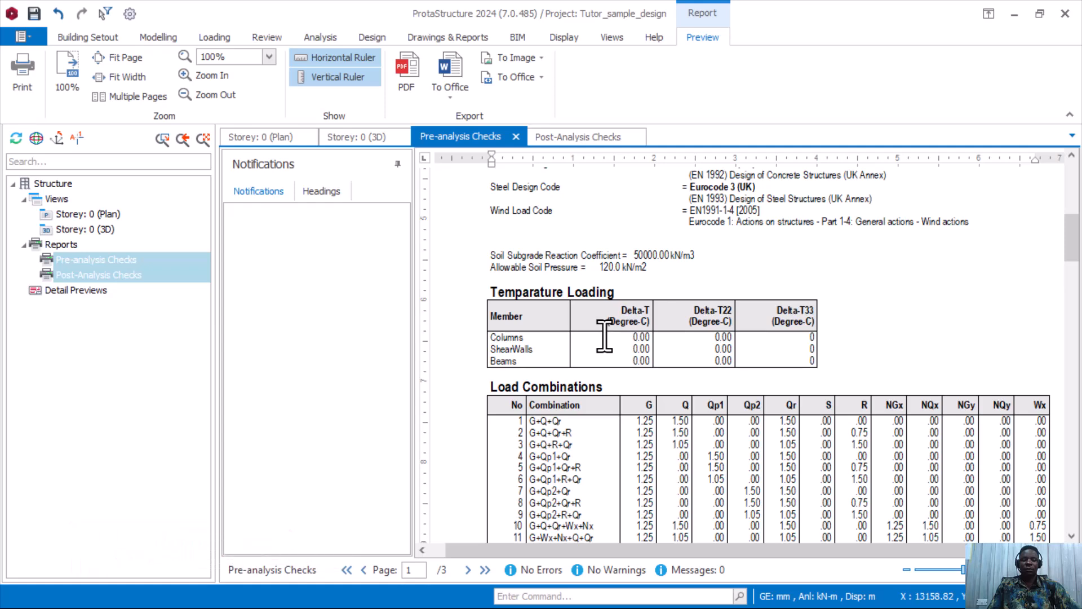
{"action": "scroll", "coordinate": [605, 338], "scroll_direction": "down", "scroll_amount": 8}
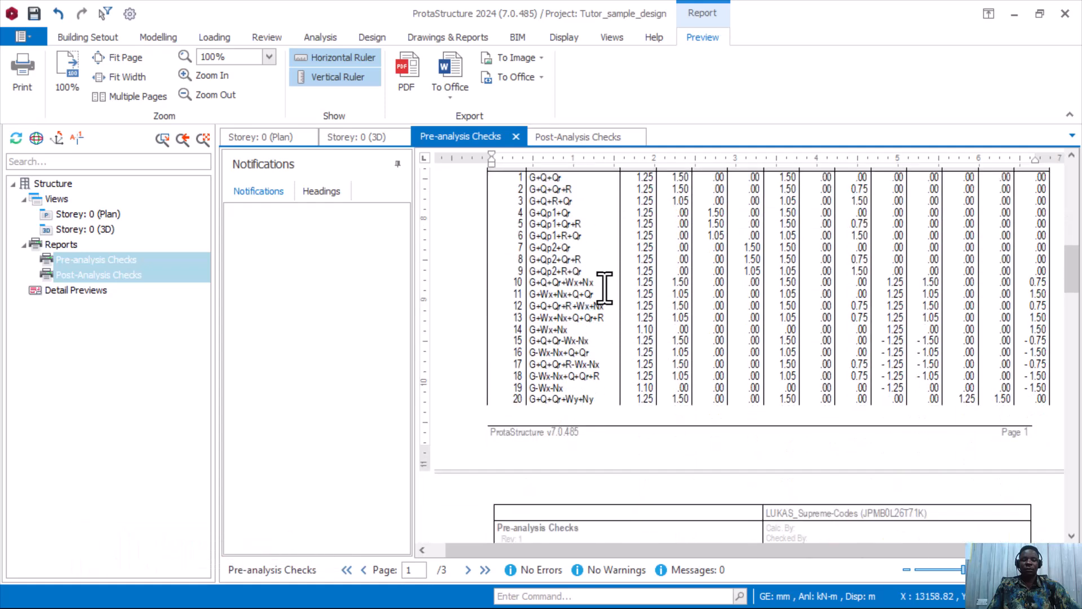
{"action": "scroll", "coordinate": [605, 289], "scroll_direction": "up", "scroll_amount": 5}
{"action": "scroll", "coordinate": [609, 309], "scroll_direction": "down", "scroll_amount": 4}
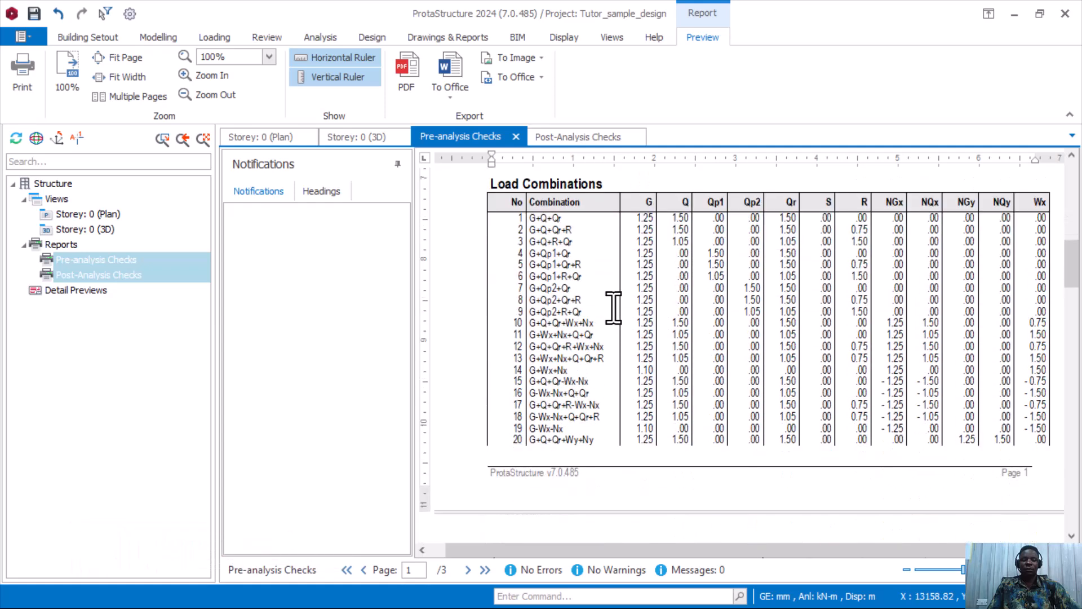
{"action": "scroll", "coordinate": [620, 308], "scroll_direction": "down", "scroll_amount": 8}
{"action": "scroll", "coordinate": [620, 329], "scroll_direction": "down", "scroll_amount": 20}
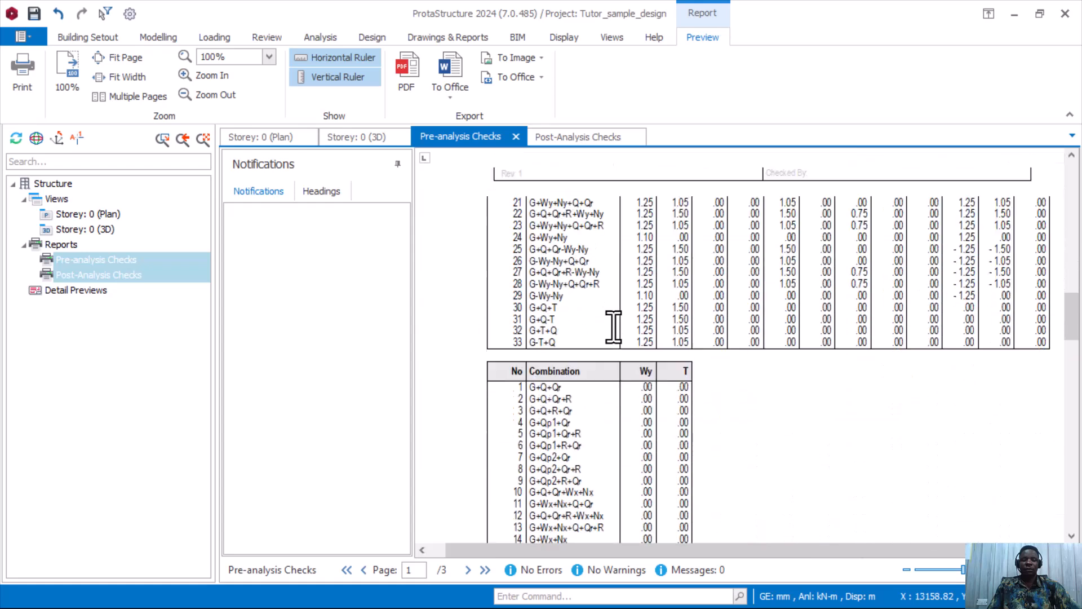
{"action": "scroll", "coordinate": [617, 333], "scroll_direction": "down", "scroll_amount": 9}
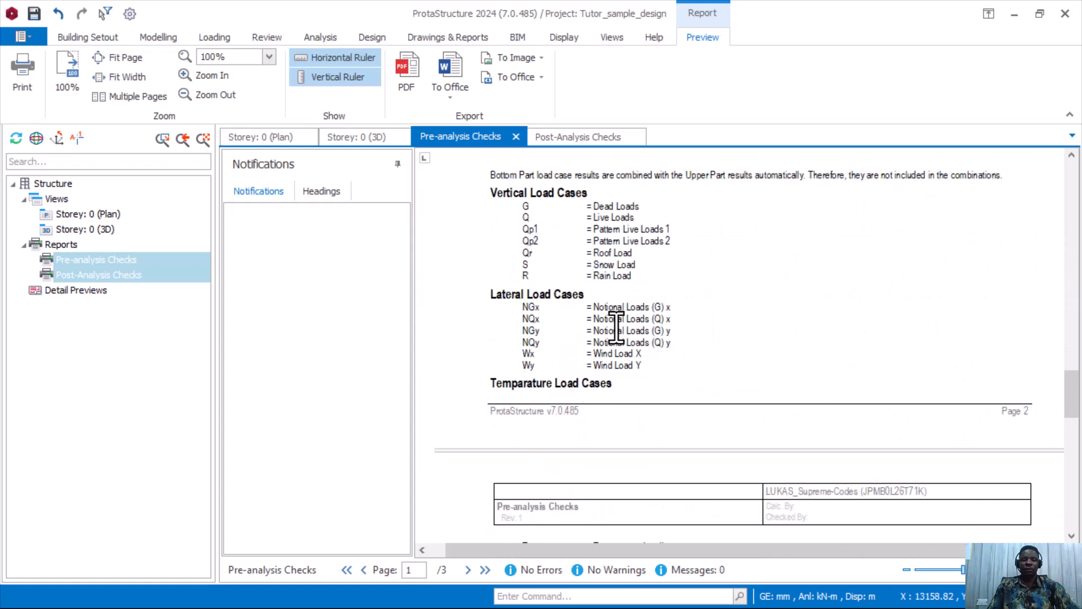
{"action": "scroll", "coordinate": [620, 338], "scroll_direction": "down", "scroll_amount": 4}
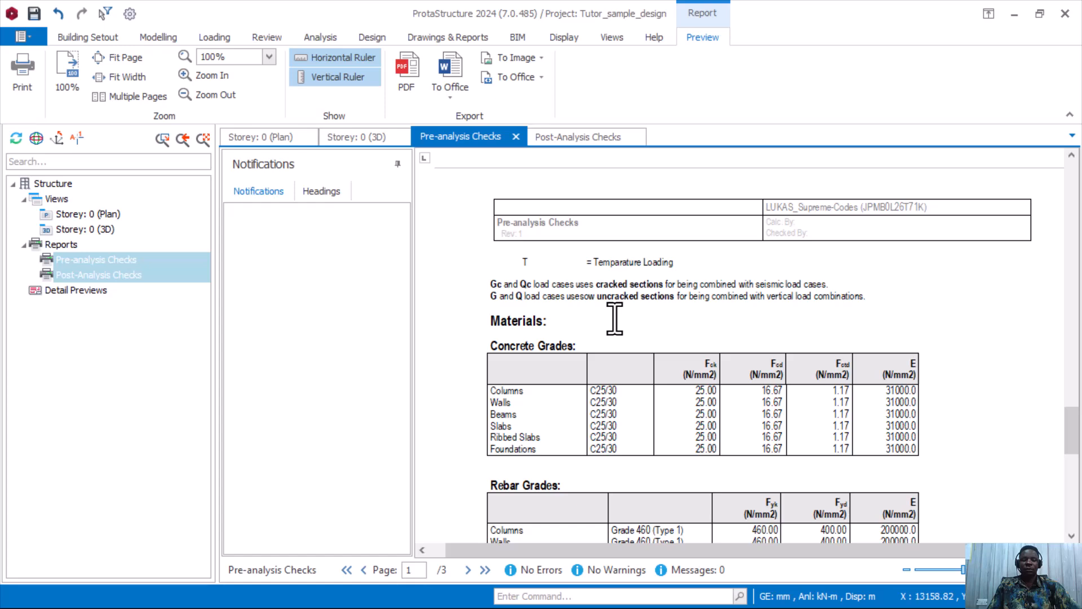
{"action": "scroll", "coordinate": [612, 324], "scroll_direction": "down", "scroll_amount": 4}
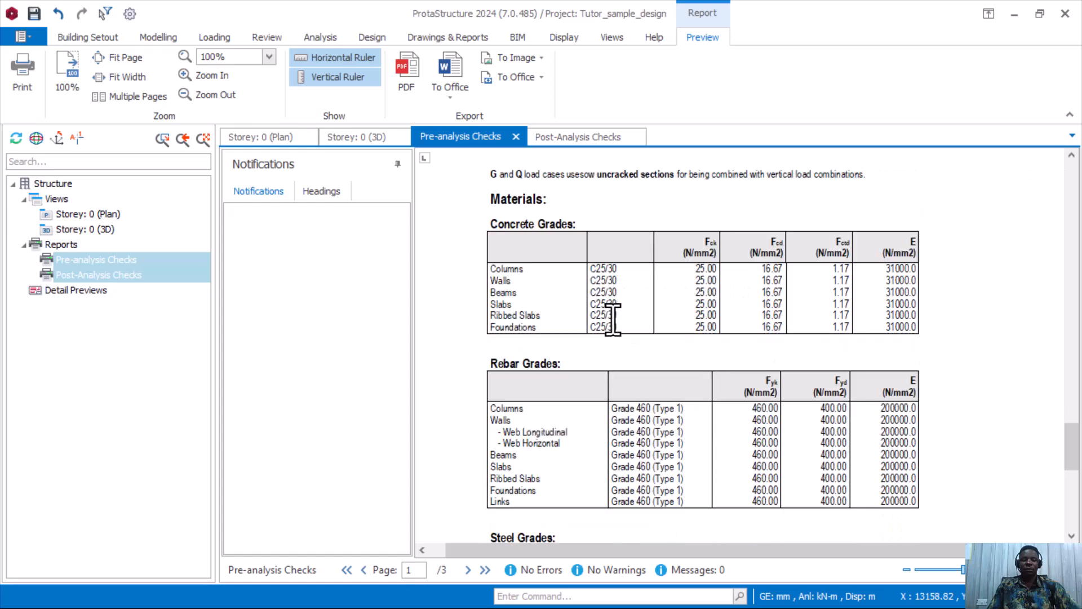
{"action": "scroll", "coordinate": [613, 320], "scroll_direction": "down", "scroll_amount": 8}
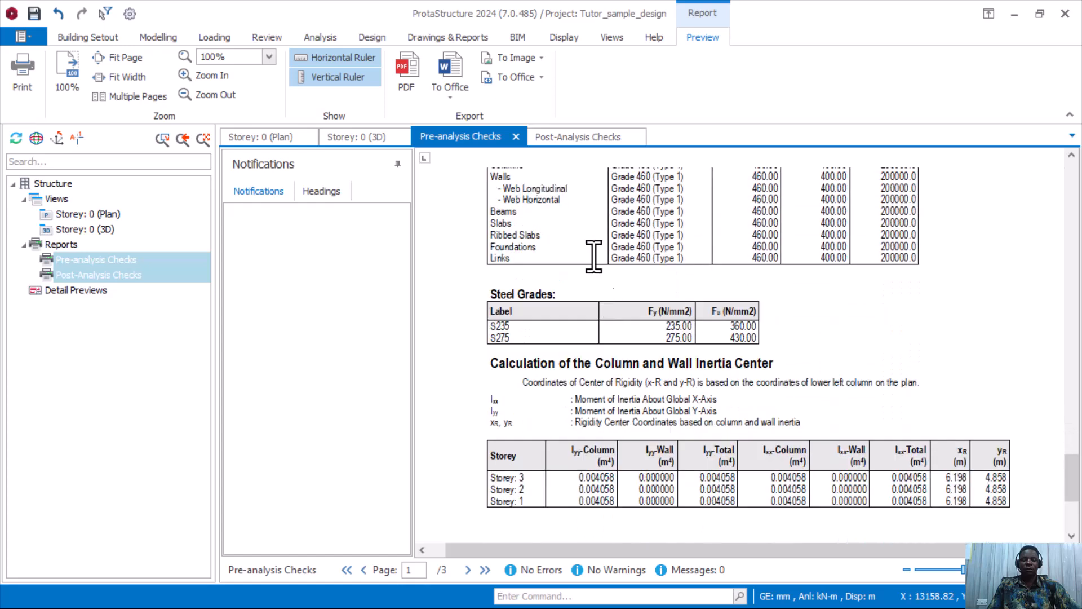
Return to Post-Analysis Checks and review the NGx and NGy storey drift tables.
{"action": "left_click", "coordinate": [580, 138]}
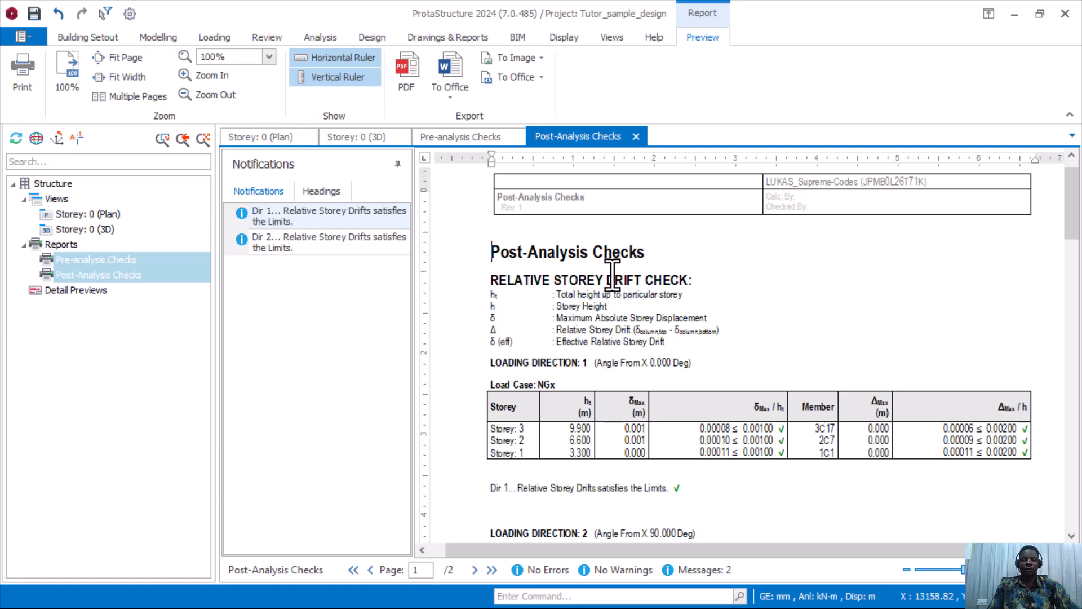
{"action": "scroll", "coordinate": [629, 279], "scroll_direction": "down", "scroll_amount": 3}
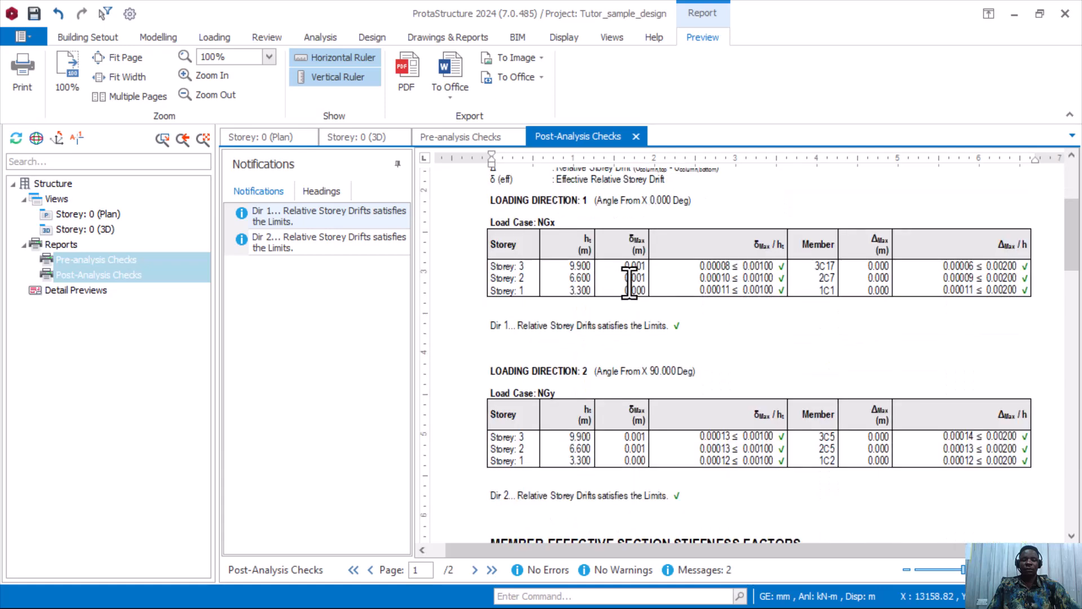
{"action": "scroll", "coordinate": [641, 321], "scroll_direction": "down", "scroll_amount": 1}
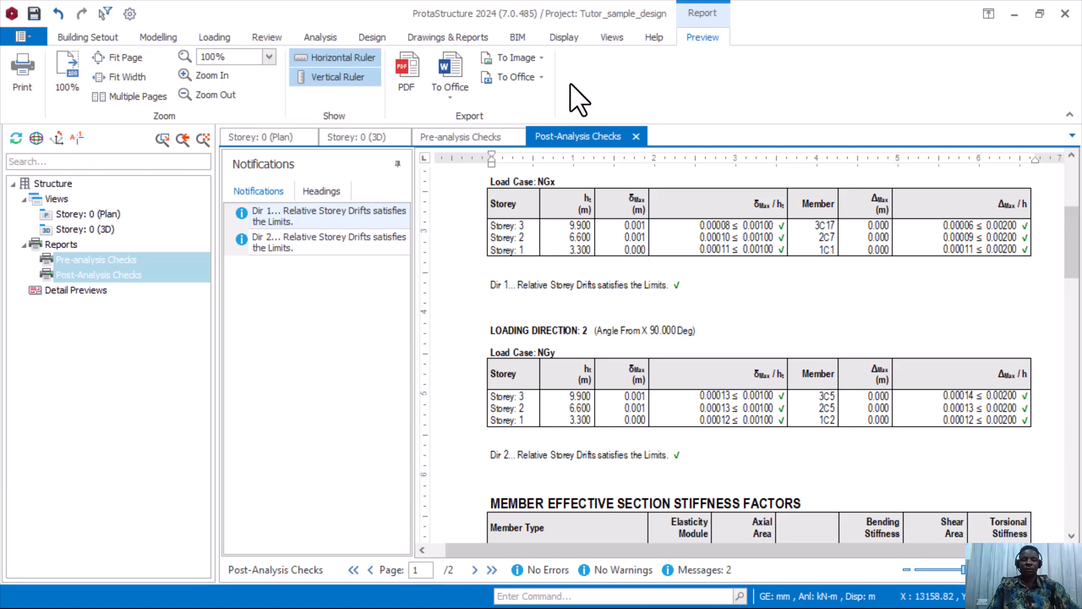
Switch the plan to Storey 1 (+3.30m) and bring up its Beams design context menu.
{"action": "left_click", "coordinate": [473, 40]}
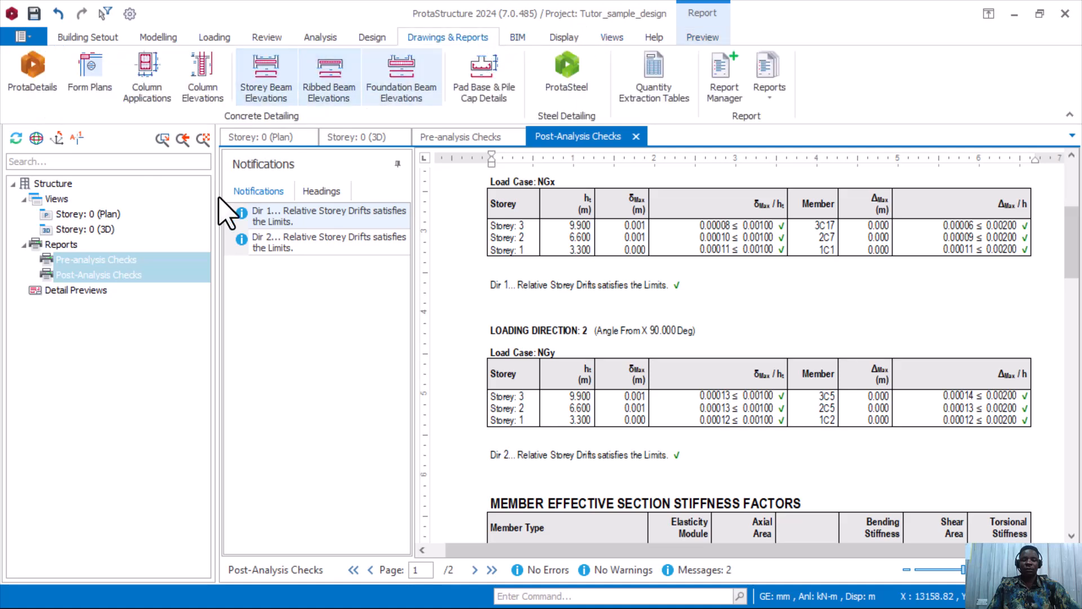
{"action": "left_click", "coordinate": [90, 37]}
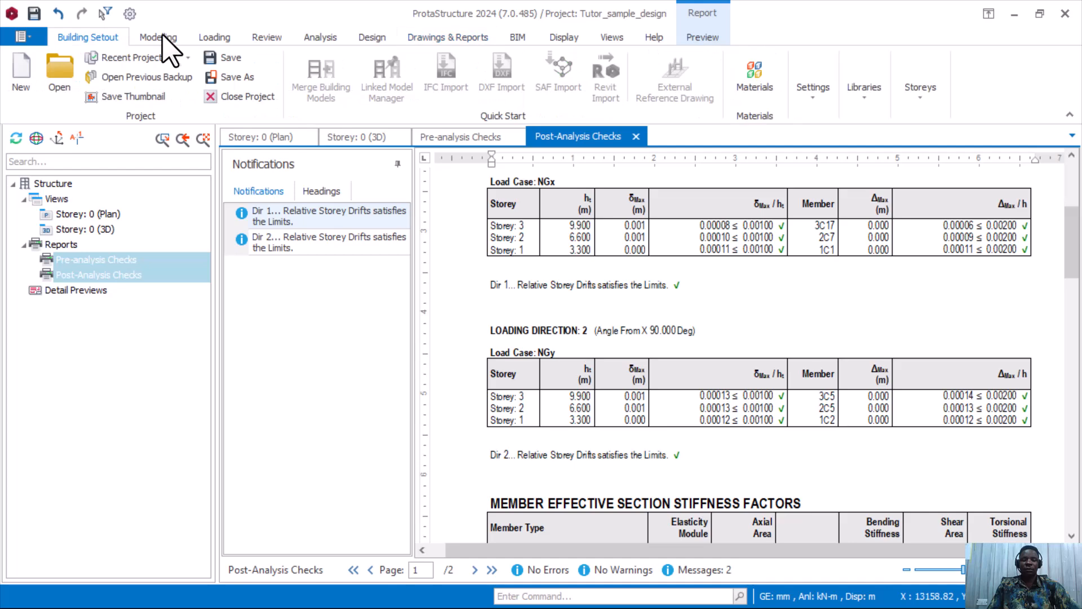
{"action": "left_click", "coordinate": [159, 37]}
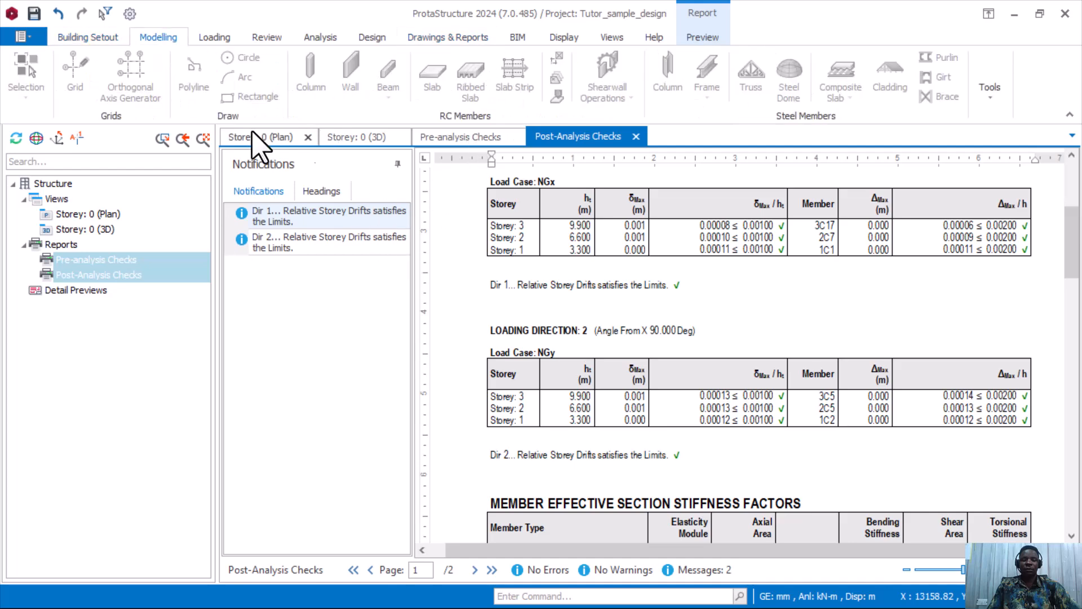
{"action": "left_click", "coordinate": [263, 146]}
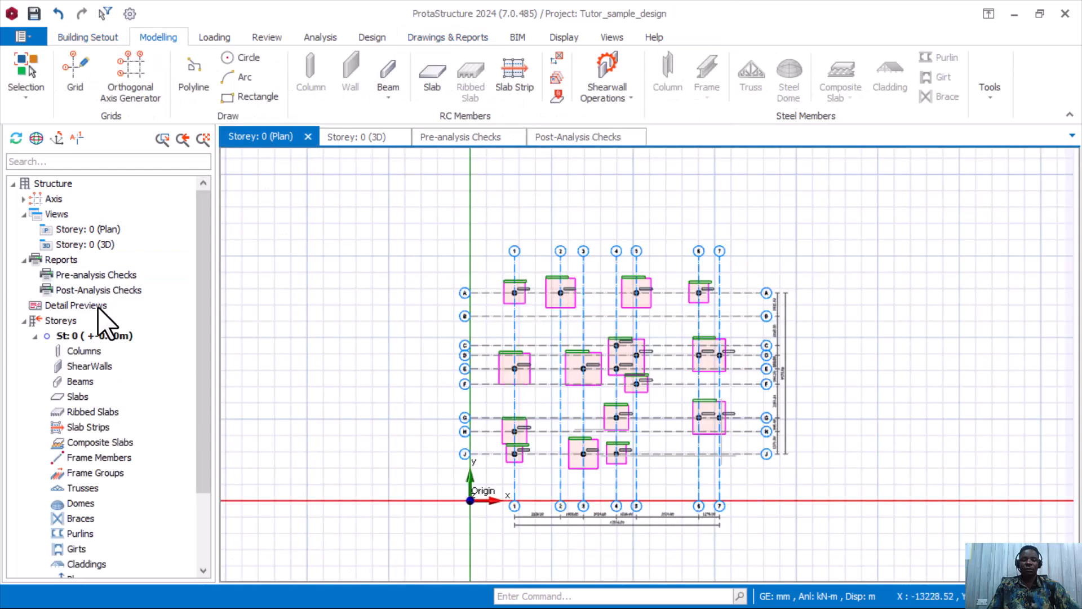
{"action": "right_click", "coordinate": [87, 384]}
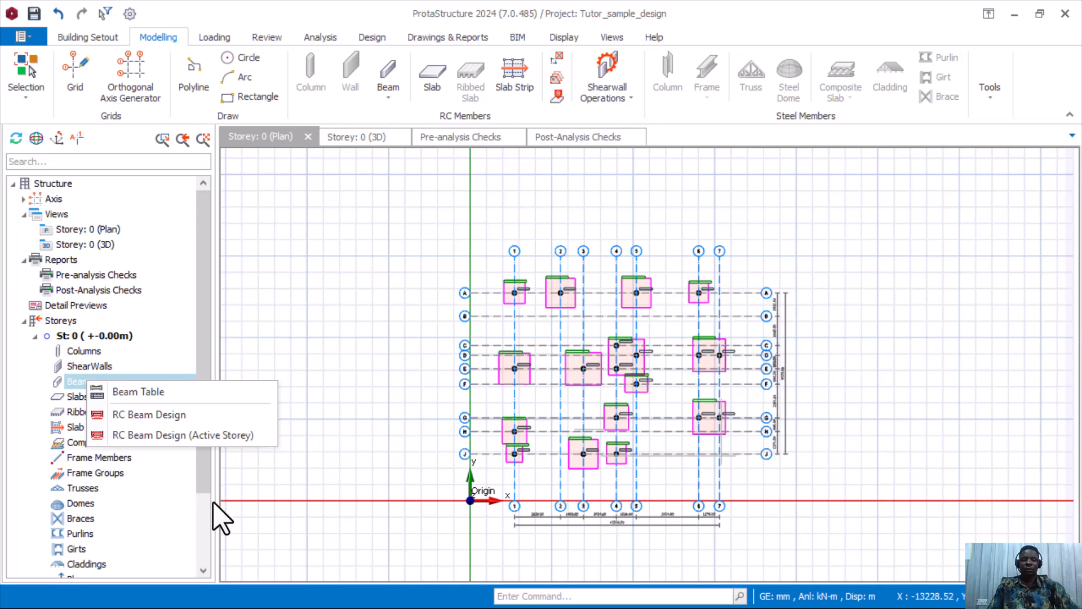
{"action": "scroll", "coordinate": [207, 524], "scroll_direction": "down", "scroll_amount": 2}
{"action": "double_click", "coordinate": [84, 534]}
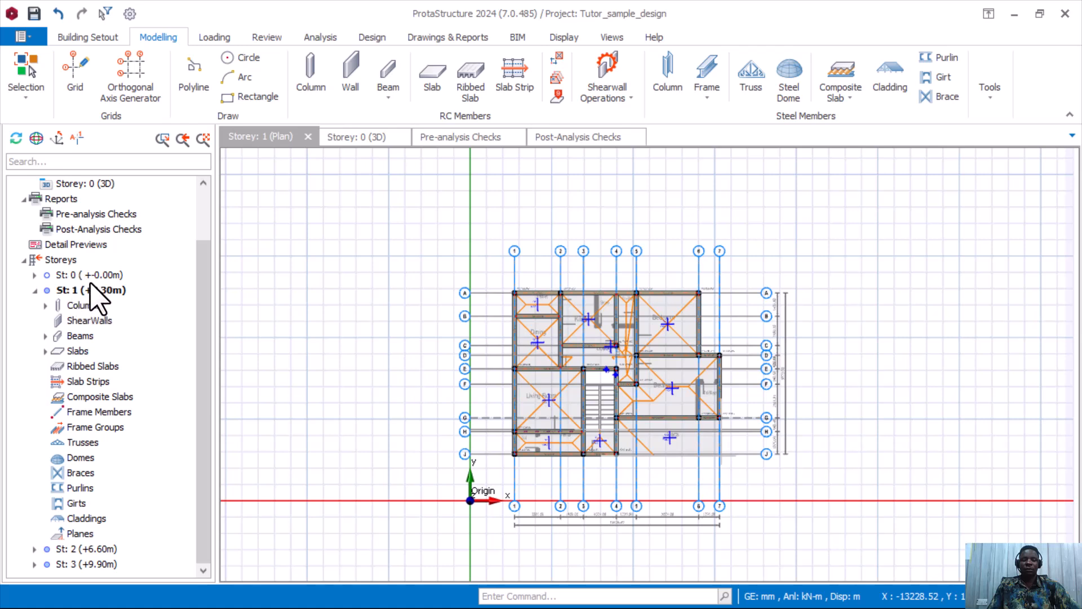
{"action": "right_click", "coordinate": [82, 336]}
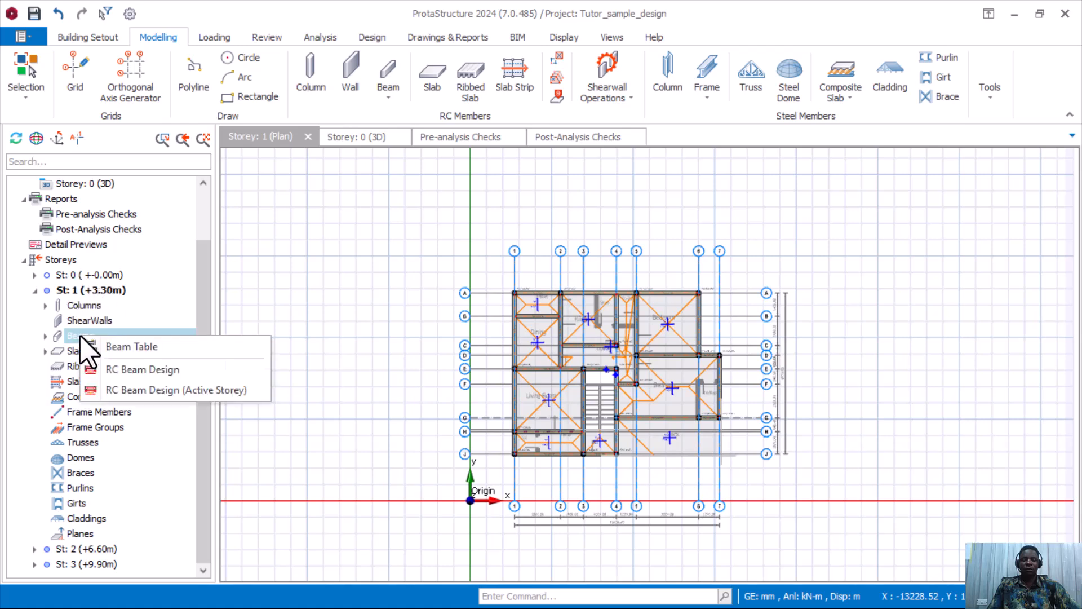
Open RC Beam Design and scroll through the storey 1–3 beam table to check the utilisation ratios.
{"action": "left_click", "coordinate": [186, 373]}
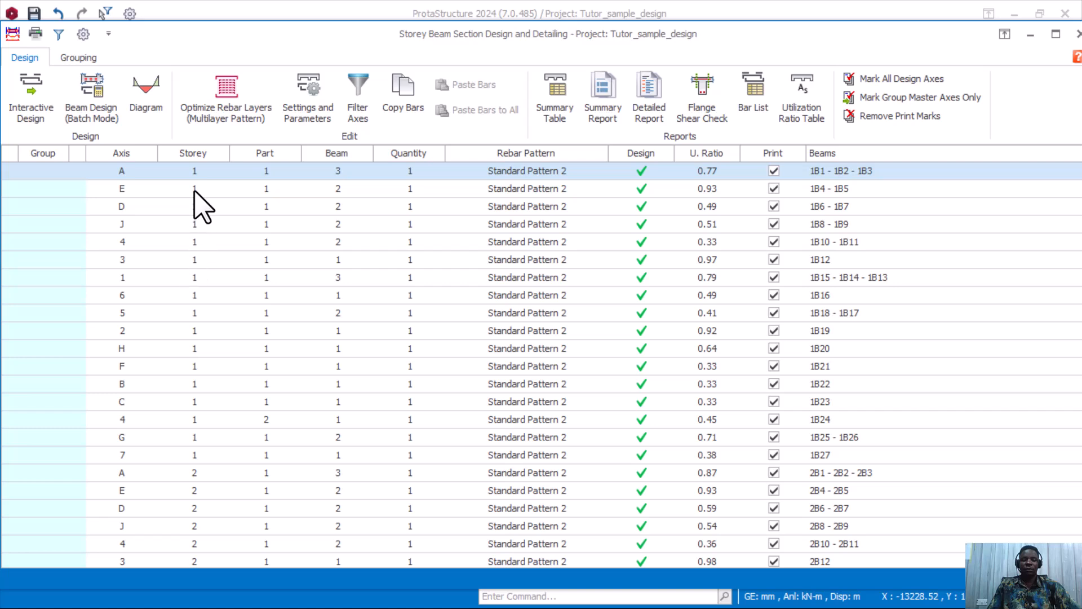
{"action": "scroll", "coordinate": [202, 225], "scroll_direction": "down", "scroll_amount": 4}
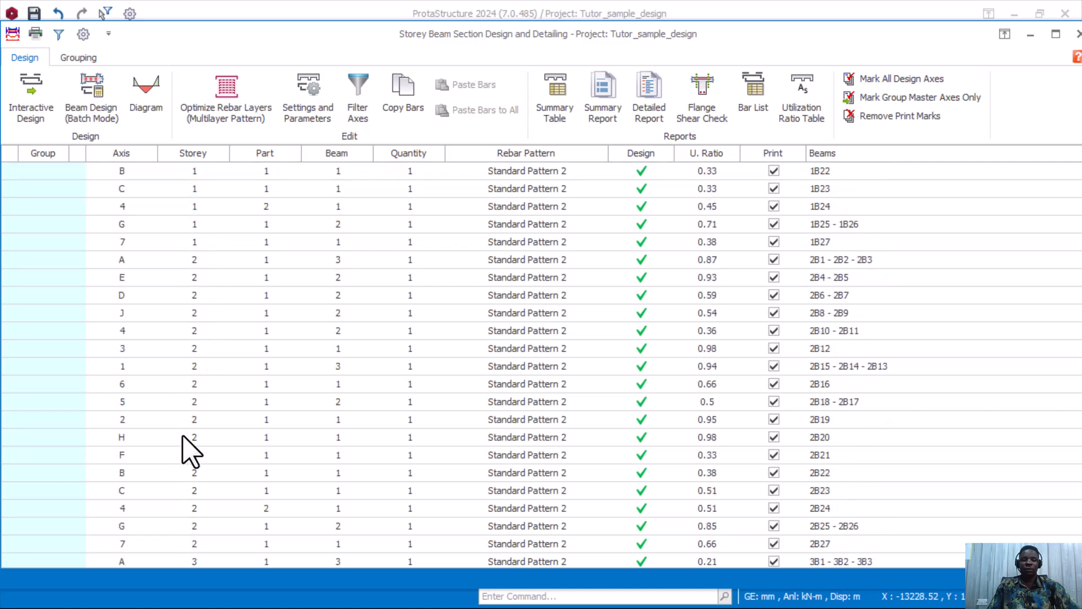
{"action": "scroll", "coordinate": [205, 501], "scroll_direction": "down", "scroll_amount": 5}
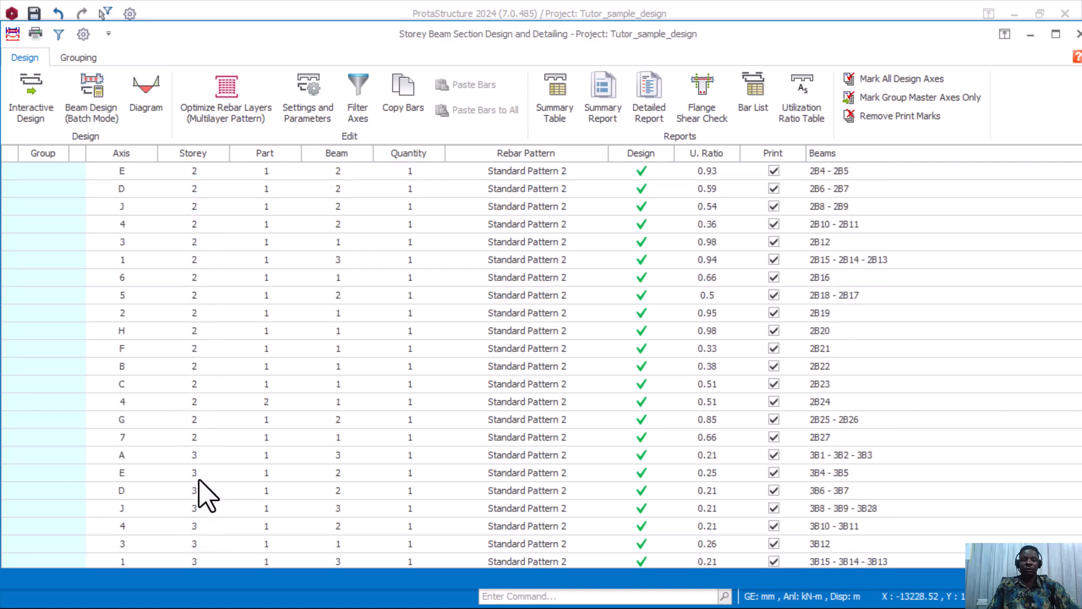
{"action": "scroll", "coordinate": [199, 496], "scroll_direction": "up", "scroll_amount": 4}
{"action": "scroll", "coordinate": [199, 499], "scroll_direction": "up", "scroll_amount": 5}
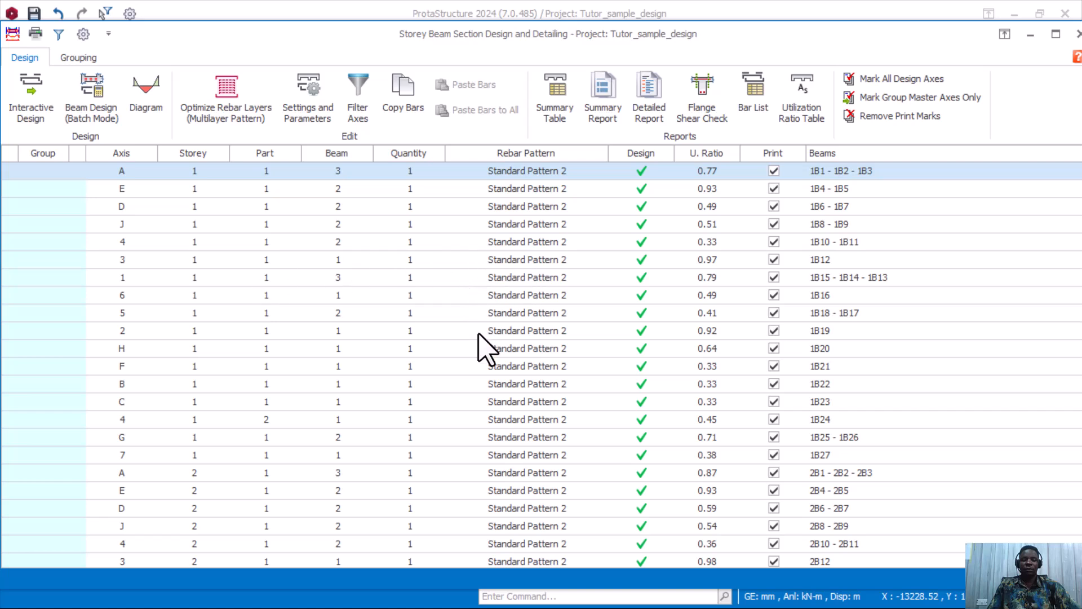
{"action": "scroll", "coordinate": [389, 304], "scroll_direction": "down", "scroll_amount": 10}
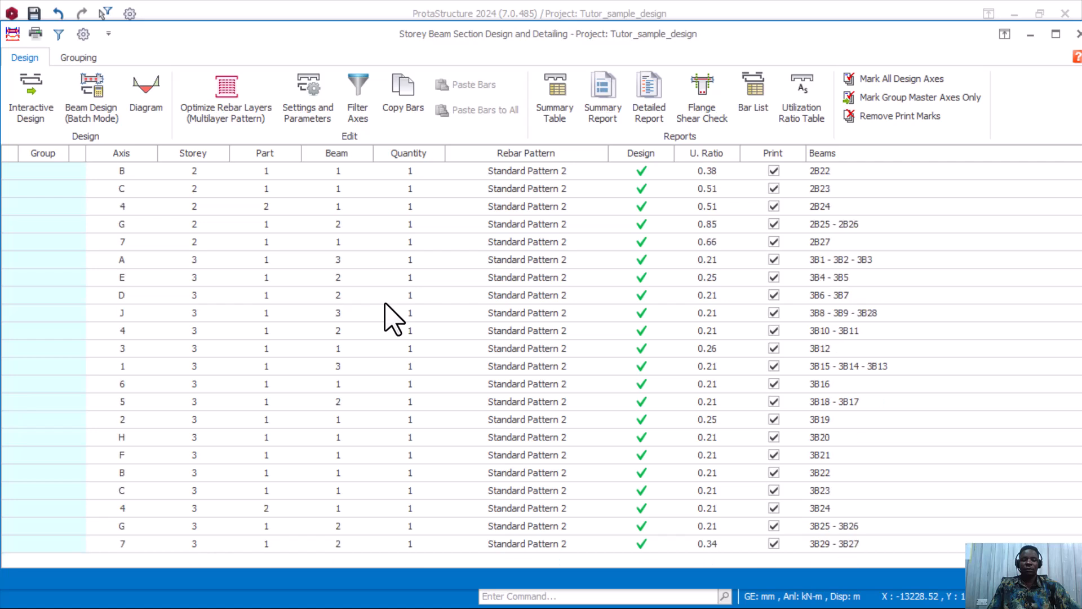
{"action": "scroll", "coordinate": [460, 302], "scroll_direction": "up", "scroll_amount": 10}
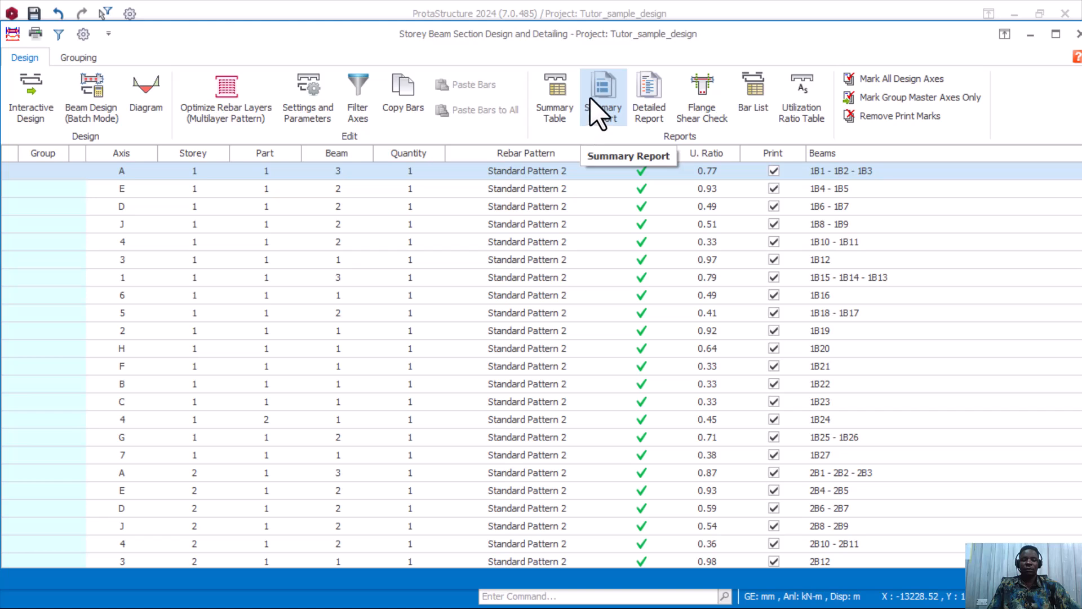
{"action": "left_click", "coordinate": [607, 103]}
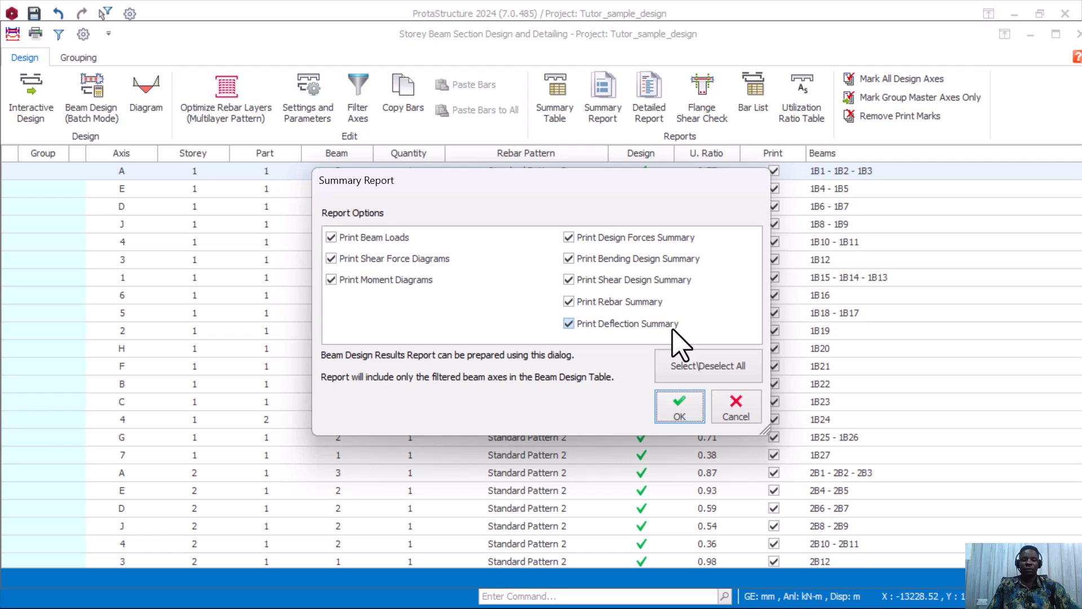
{"action": "left_click_drag", "start_coordinate": [610, 198], "coordinate": [423, 205]}
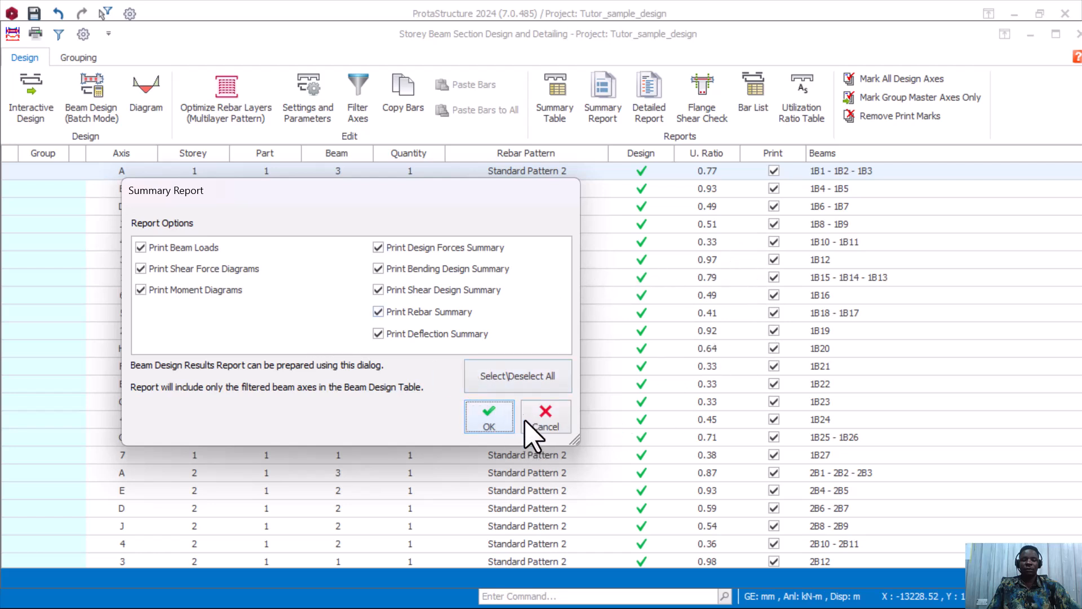
{"action": "left_click", "coordinate": [546, 428]}
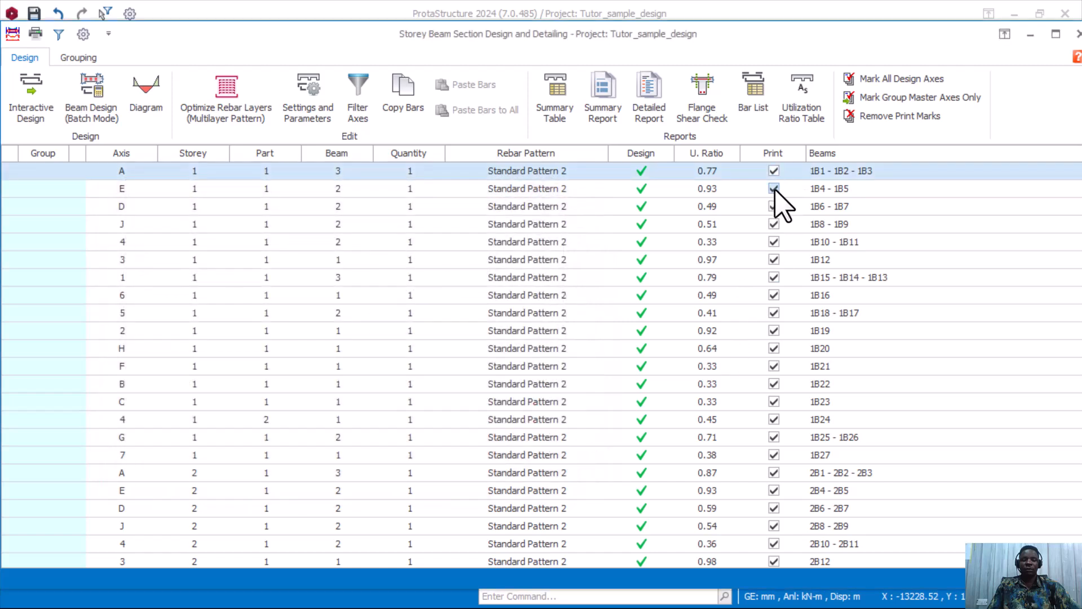
Return the beam table to the top and reopen the Summary Report options with all eight sections ticked.
{"action": "scroll", "coordinate": [774, 255], "scroll_direction": "down", "scroll_amount": 4}
{"action": "scroll", "coordinate": [770, 259], "scroll_direction": "up", "scroll_amount": 4}
{"action": "scroll", "coordinate": [775, 254], "scroll_direction": "down", "scroll_amount": 4}
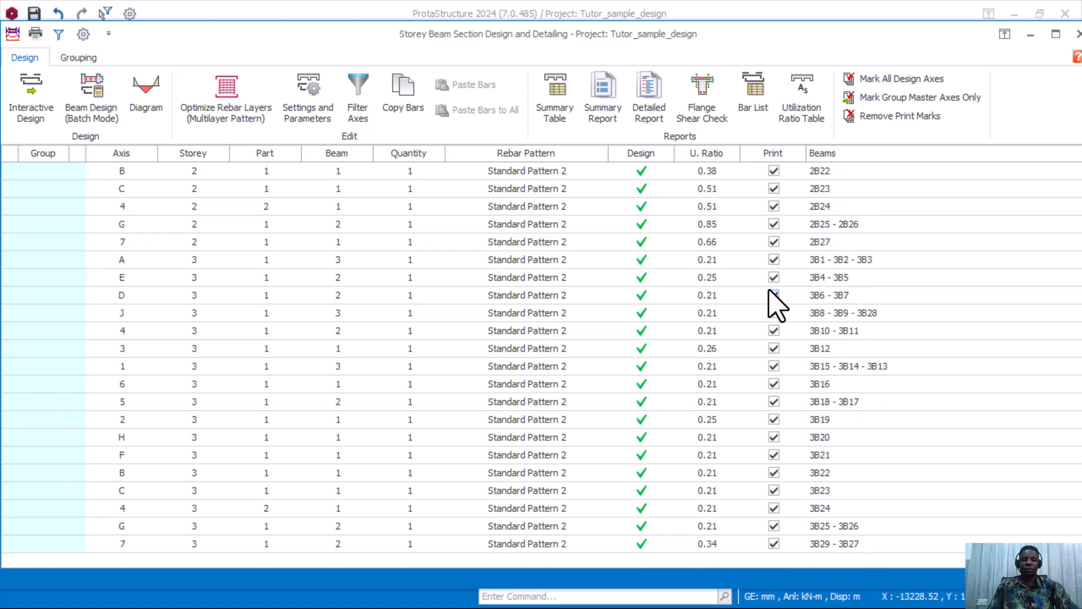
{"action": "scroll", "coordinate": [783, 347], "scroll_direction": "up", "scroll_amount": 4}
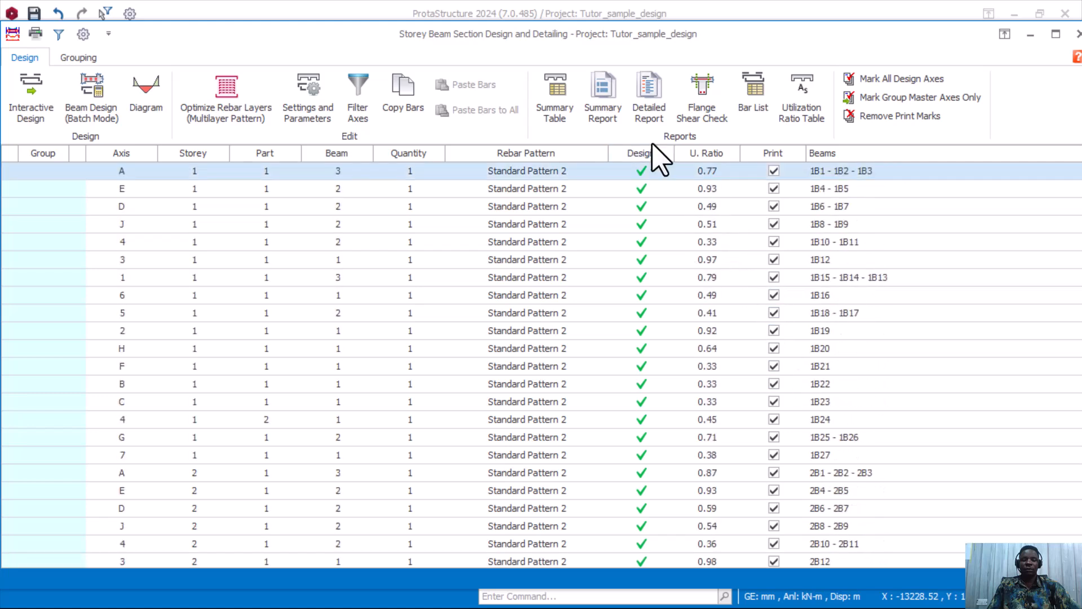
{"action": "left_click", "coordinate": [600, 119]}
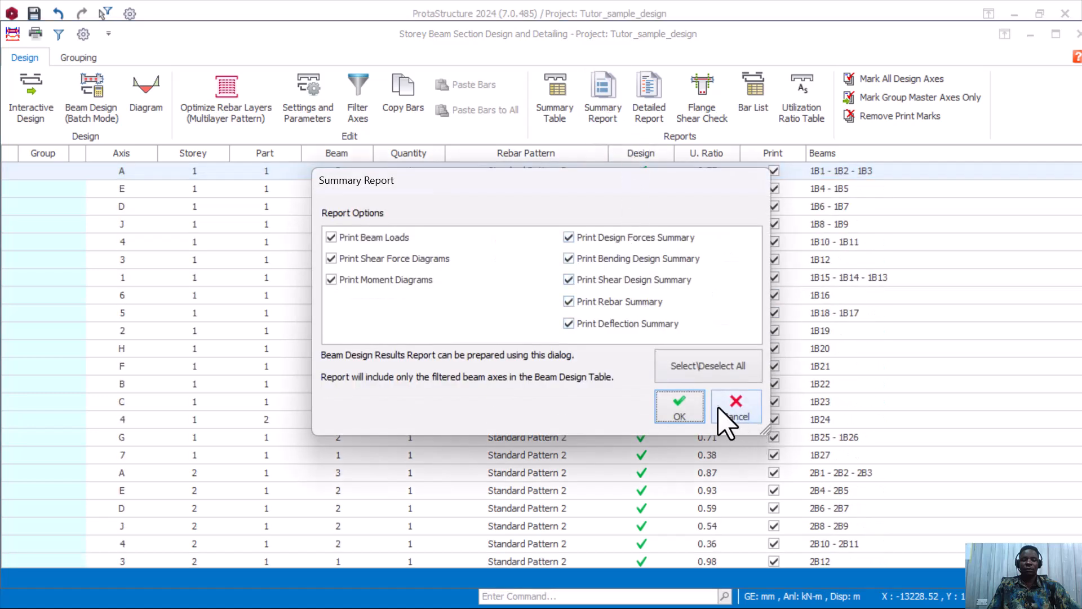
Accept all sections to produce the 154-page Beam Reinforcement Design preview to Eurocode 2 (UK).
{"action": "left_click", "coordinate": [692, 416]}
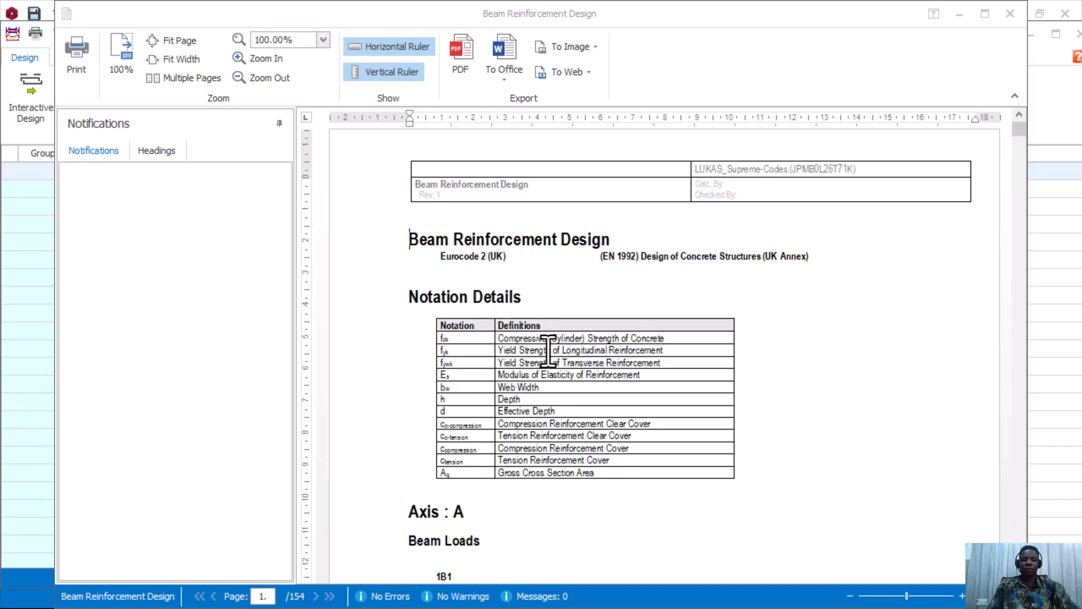
{"action": "scroll", "coordinate": [510, 341], "scroll_direction": "down", "scroll_amount": 4}
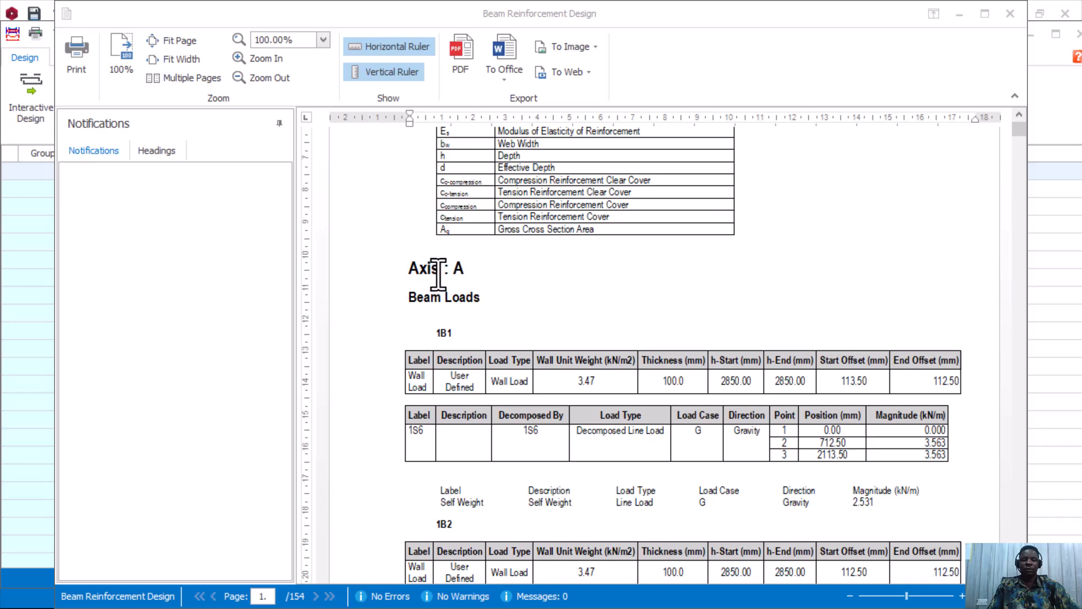
{"action": "scroll", "coordinate": [502, 285], "scroll_direction": "down", "scroll_amount": 1}
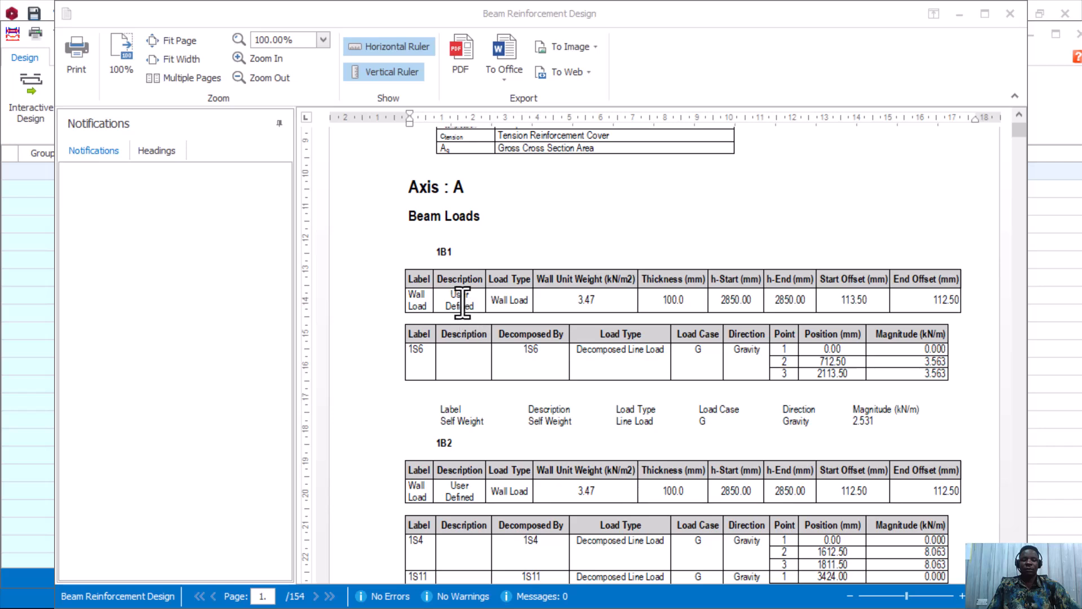
{"action": "scroll", "coordinate": [597, 340], "scroll_direction": "down", "scroll_amount": 3}
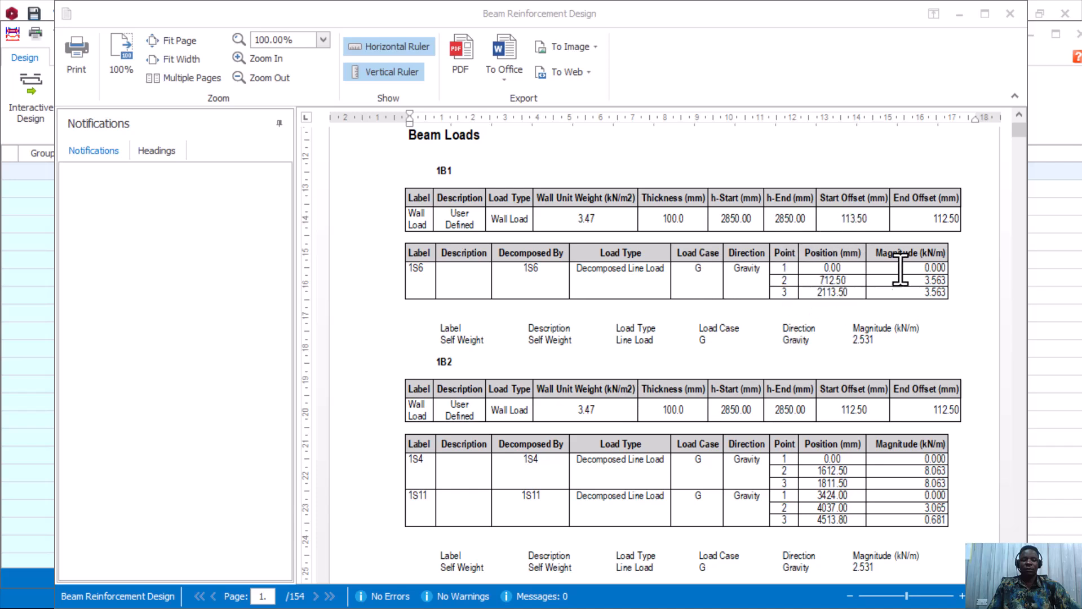
{"action": "scroll", "coordinate": [842, 299], "scroll_direction": "down", "scroll_amount": 3}
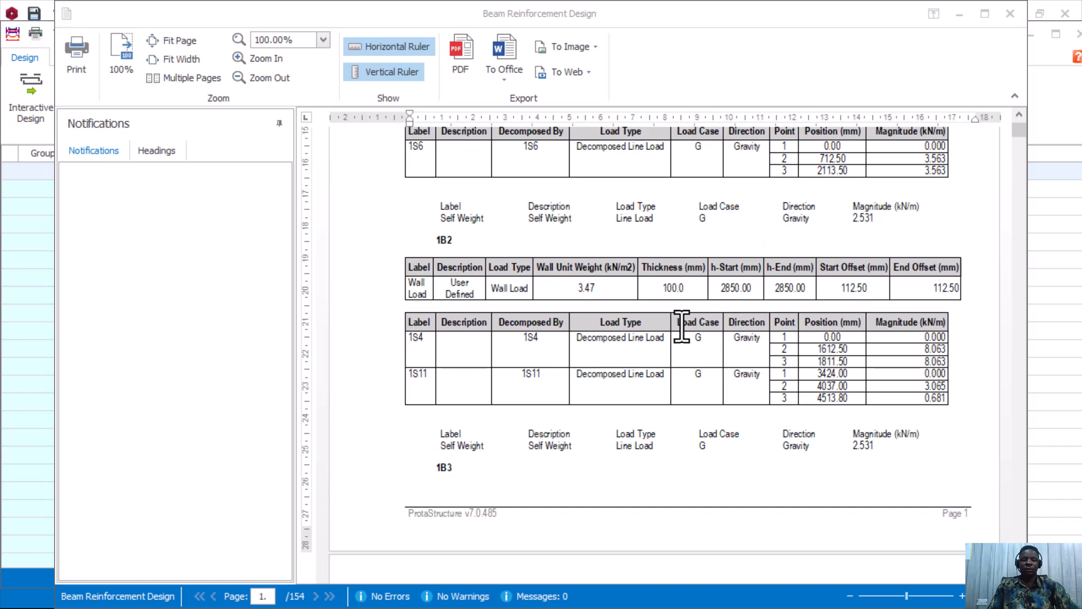
{"action": "scroll", "coordinate": [685, 324], "scroll_direction": "down", "scroll_amount": 3}
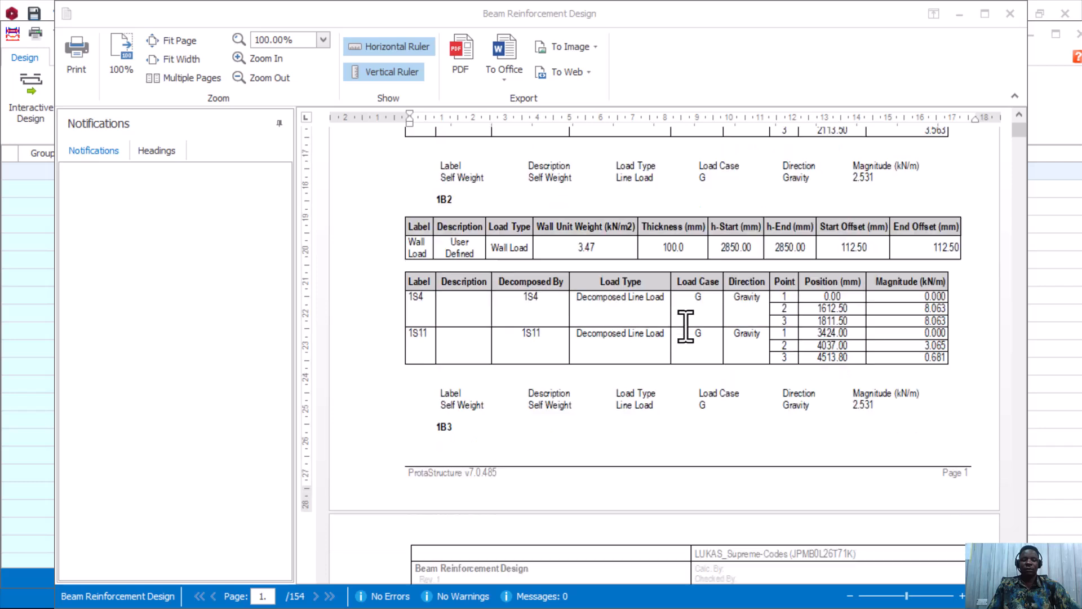
{"action": "scroll", "coordinate": [685, 325], "scroll_direction": "down", "scroll_amount": 3}
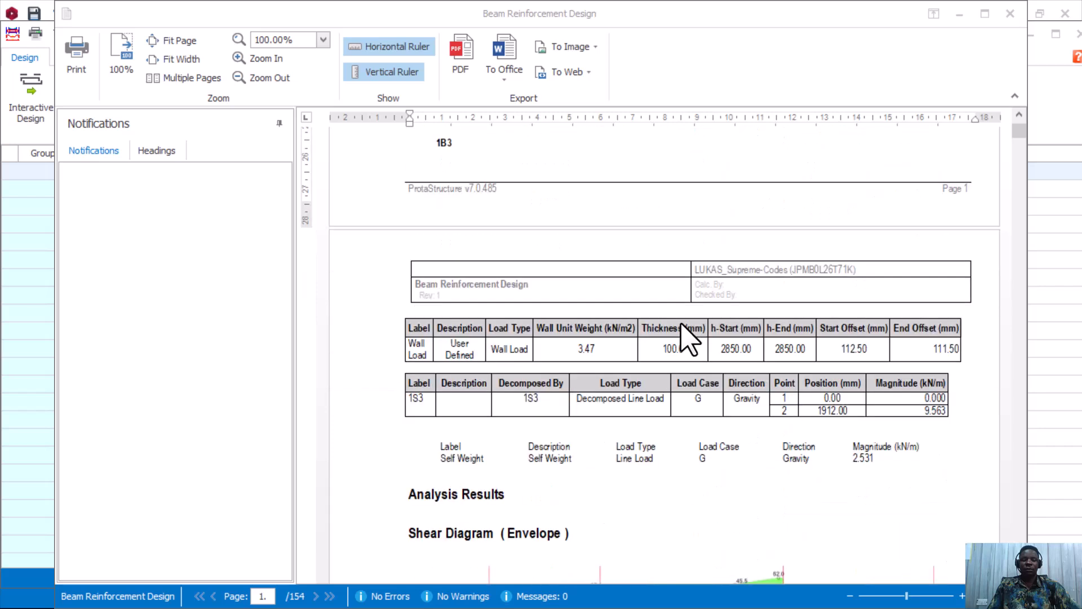
Scroll through the axis A 1B1–1B3 reinforcement tables down to the Axis E Beam Loads page.
{"action": "scroll", "coordinate": [681, 323], "scroll_direction": "down", "scroll_amount": 3}
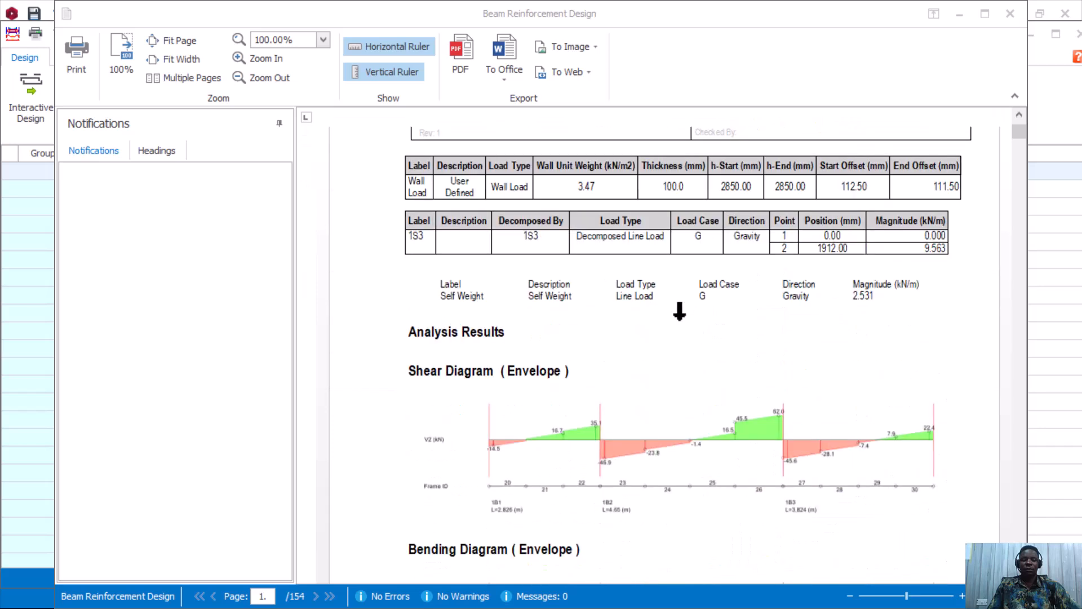
{"action": "scroll", "coordinate": [572, 335], "scroll_direction": "down", "scroll_amount": 1}
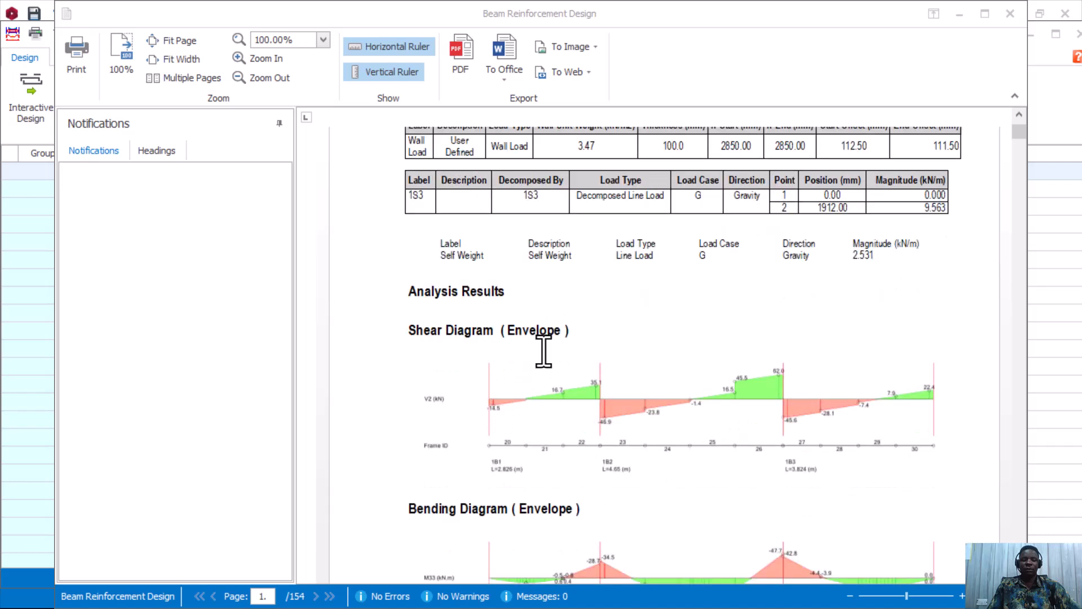
{"action": "scroll", "coordinate": [543, 355], "scroll_direction": "down", "scroll_amount": 1}
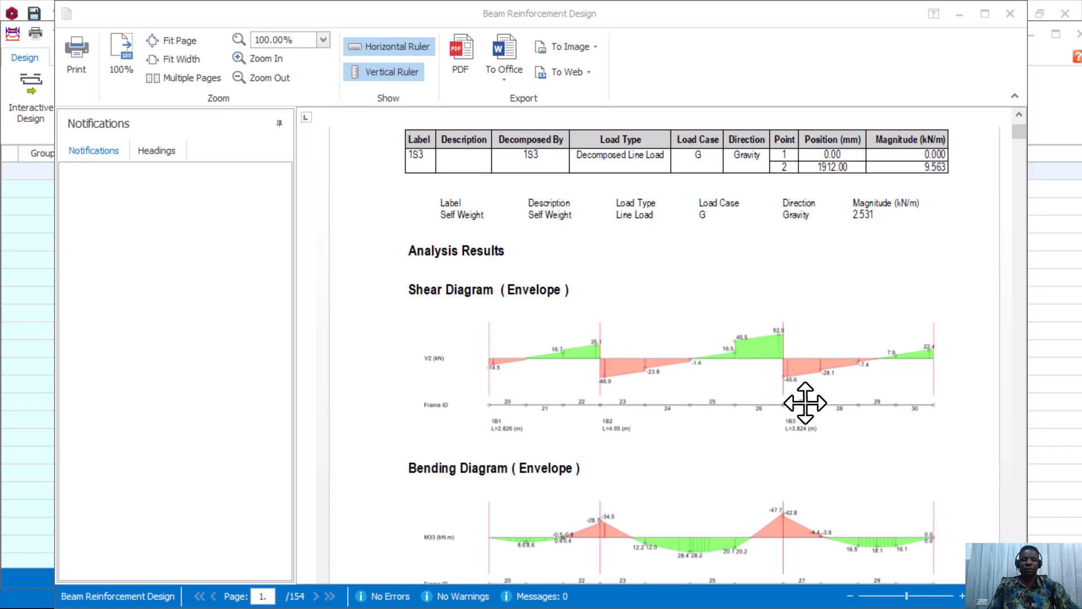
{"action": "scroll", "coordinate": [621, 430], "scroll_direction": "down", "scroll_amount": 3}
{"action": "scroll", "coordinate": [587, 389], "scroll_direction": "up", "scroll_amount": 1}
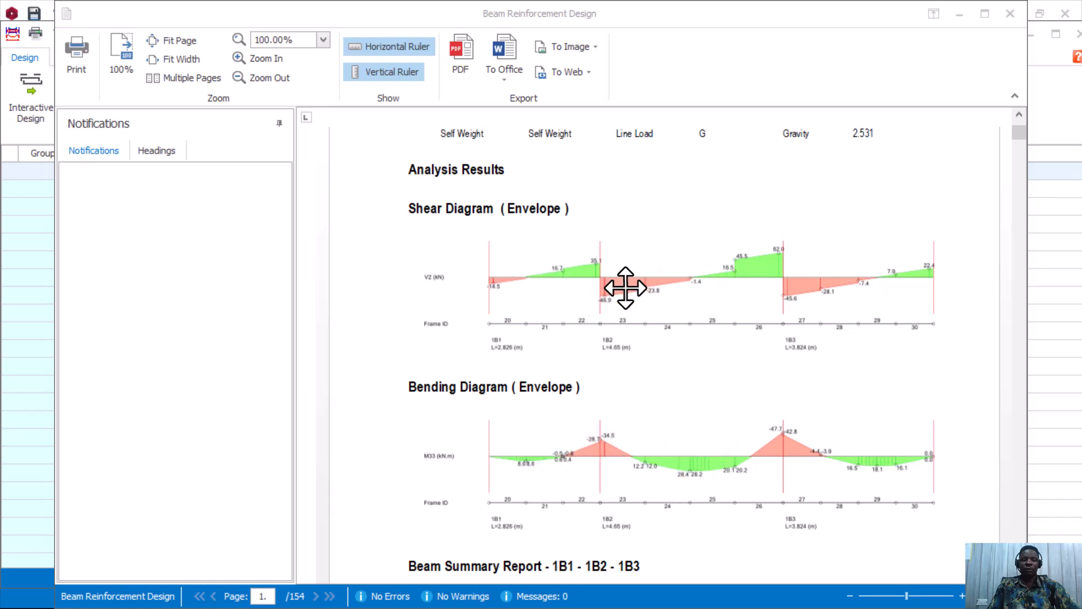
{"action": "scroll", "coordinate": [677, 287], "scroll_direction": "down", "scroll_amount": 1}
{"action": "scroll", "coordinate": [671, 299], "scroll_direction": "down", "scroll_amount": 2}
{"action": "scroll", "coordinate": [649, 332], "scroll_direction": "down", "scroll_amount": 3}
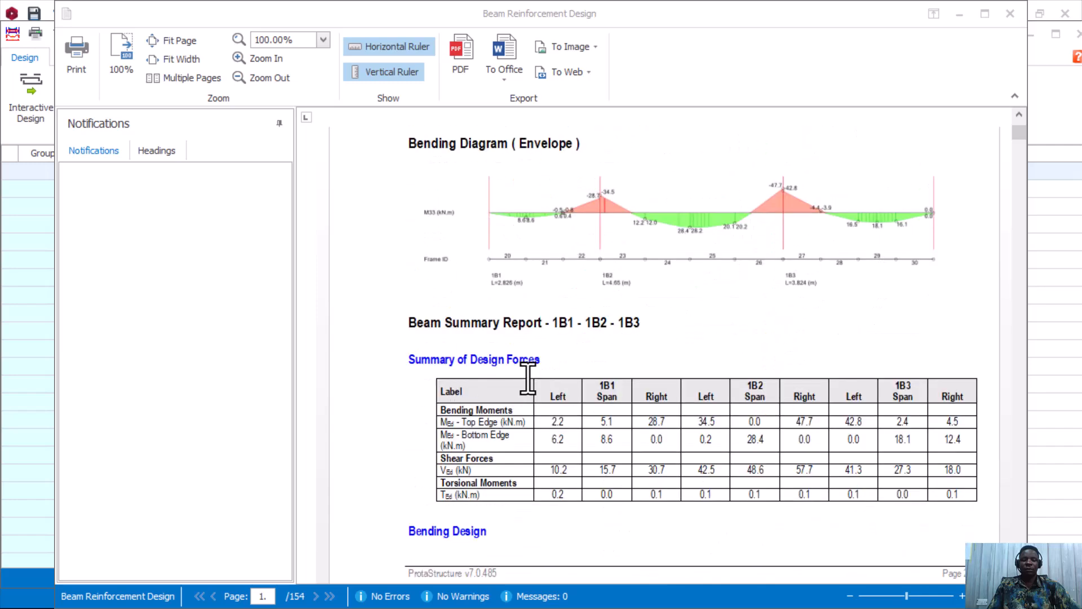
{"action": "scroll", "coordinate": [592, 423], "scroll_direction": "down", "scroll_amount": 3}
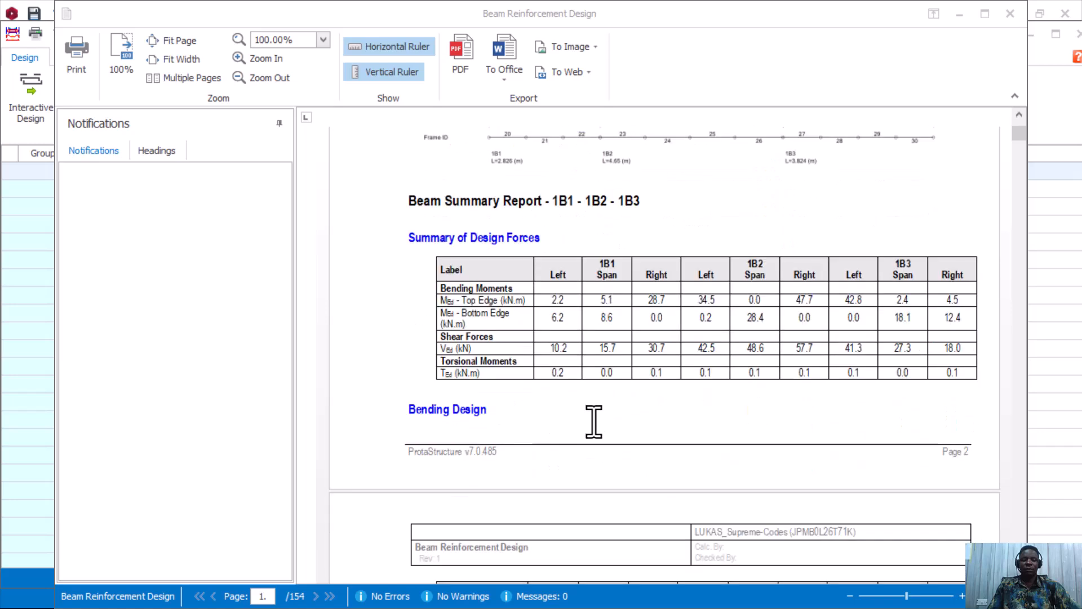
{"action": "scroll", "coordinate": [679, 349], "scroll_direction": "down", "scroll_amount": 2}
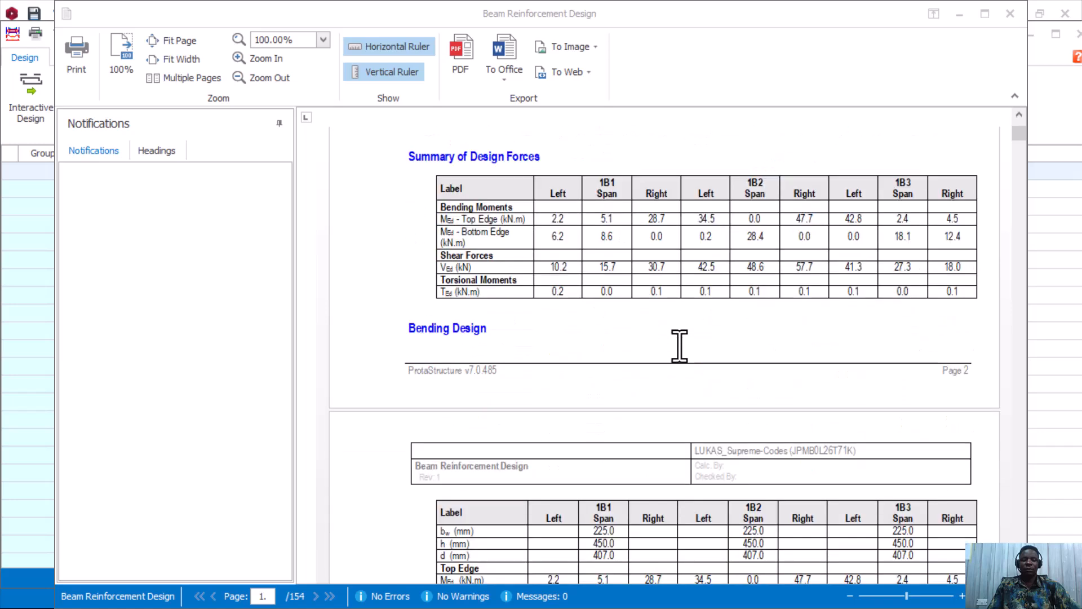
{"action": "scroll", "coordinate": [681, 355], "scroll_direction": "down", "scroll_amount": 3}
{"action": "scroll", "coordinate": [676, 362], "scroll_direction": "down", "scroll_amount": 3}
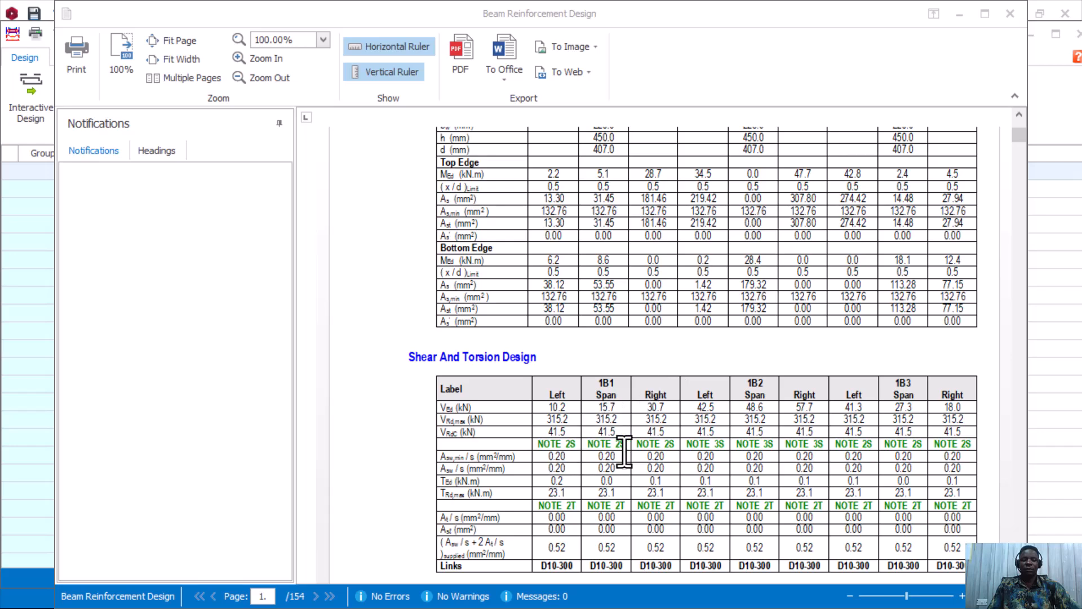
{"action": "scroll", "coordinate": [826, 431], "scroll_direction": "down", "scroll_amount": 7}
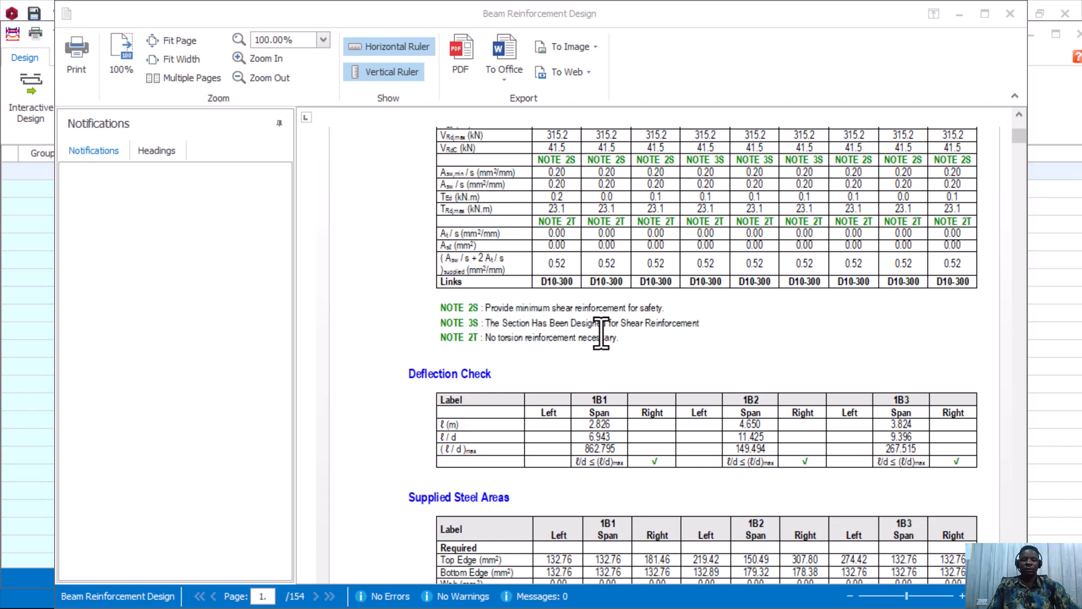
{"action": "scroll", "coordinate": [597, 337], "scroll_direction": "down", "scroll_amount": 3}
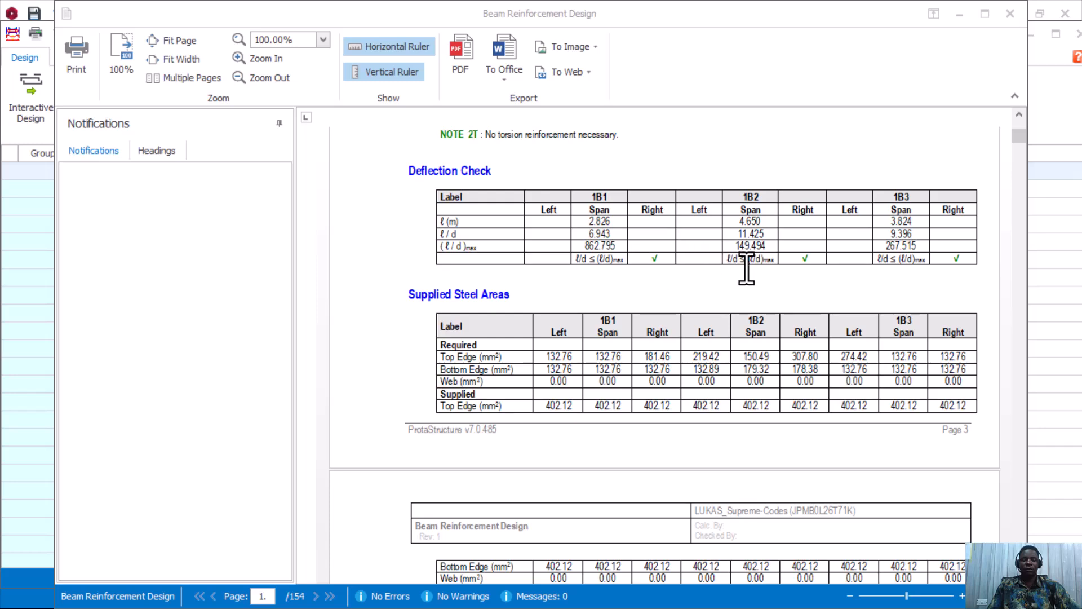
{"action": "scroll", "coordinate": [764, 327], "scroll_direction": "down", "scroll_amount": 2}
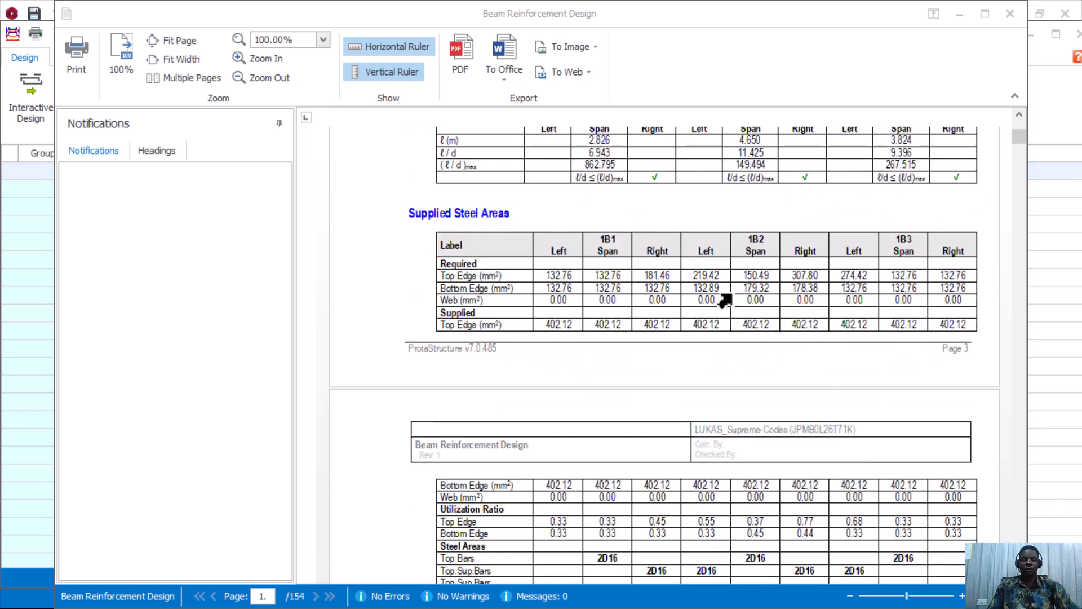
{"action": "scroll", "coordinate": [715, 306], "scroll_direction": "down", "scroll_amount": 8}
{"action": "scroll", "coordinate": [683, 318], "scroll_direction": "down", "scroll_amount": 15}
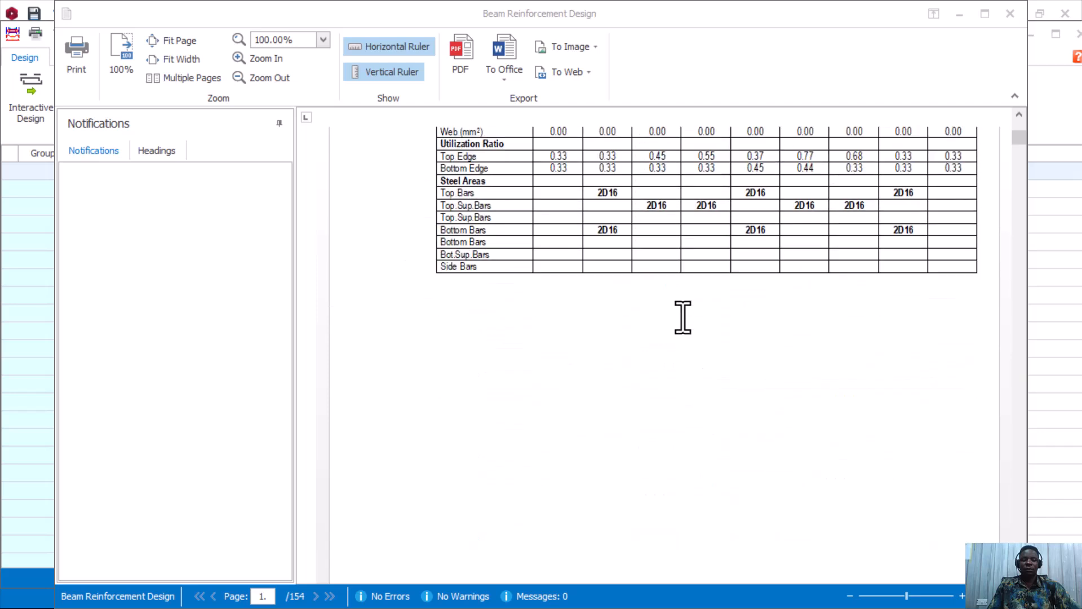
Scroll through the Axis E and Axis D diagrams to the 1B6–1B7 Beam Summary Report.
{"action": "scroll", "coordinate": [683, 318], "scroll_direction": "down", "scroll_amount": 5}
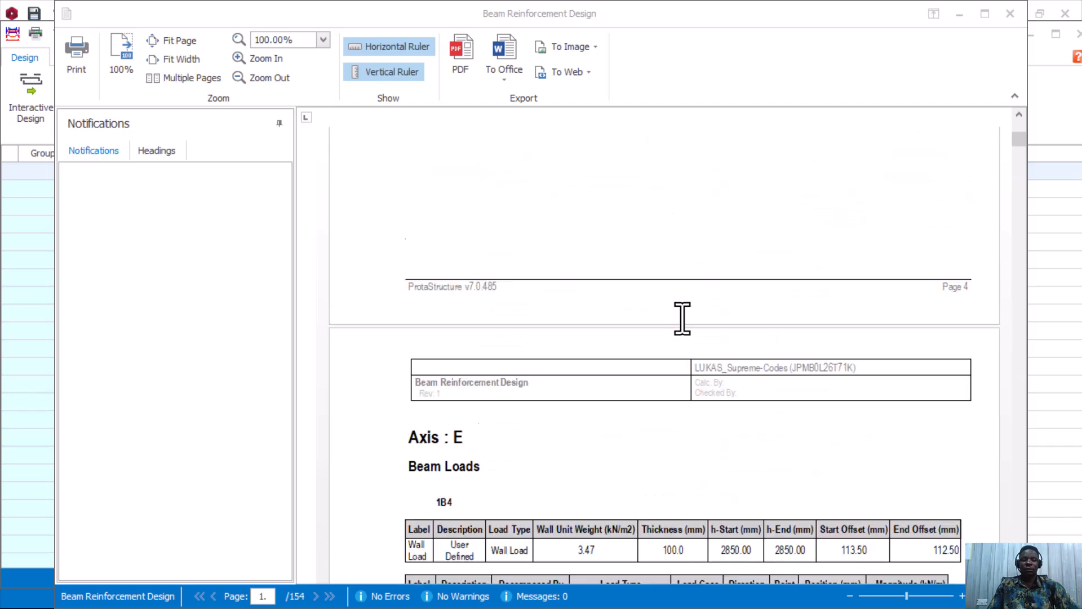
{"action": "scroll", "coordinate": [680, 319], "scroll_direction": "down", "scroll_amount": 3}
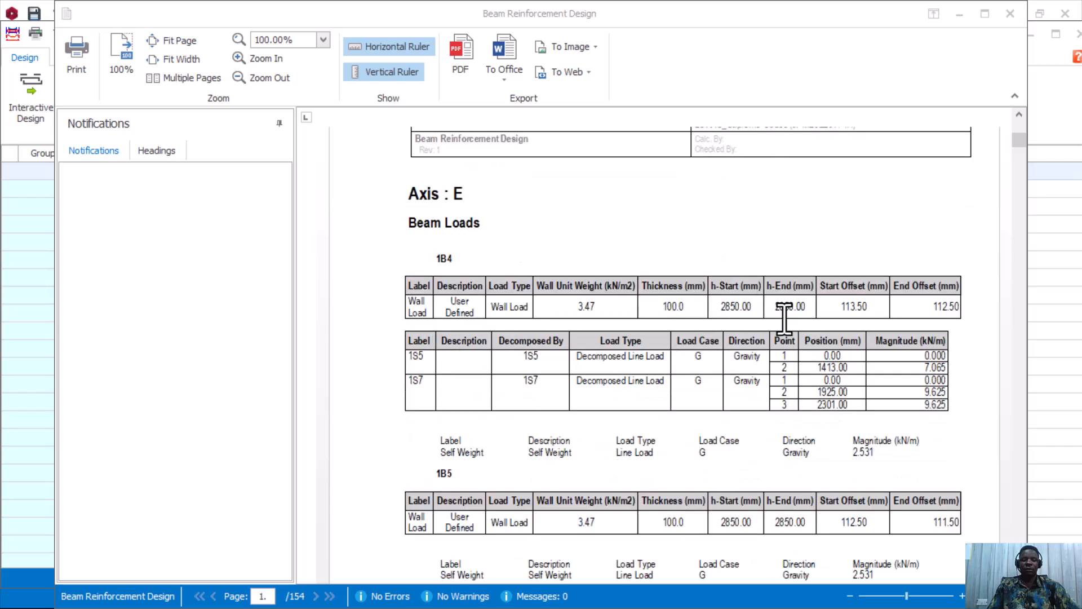
{"action": "scroll", "coordinate": [721, 319], "scroll_direction": "down", "scroll_amount": 8}
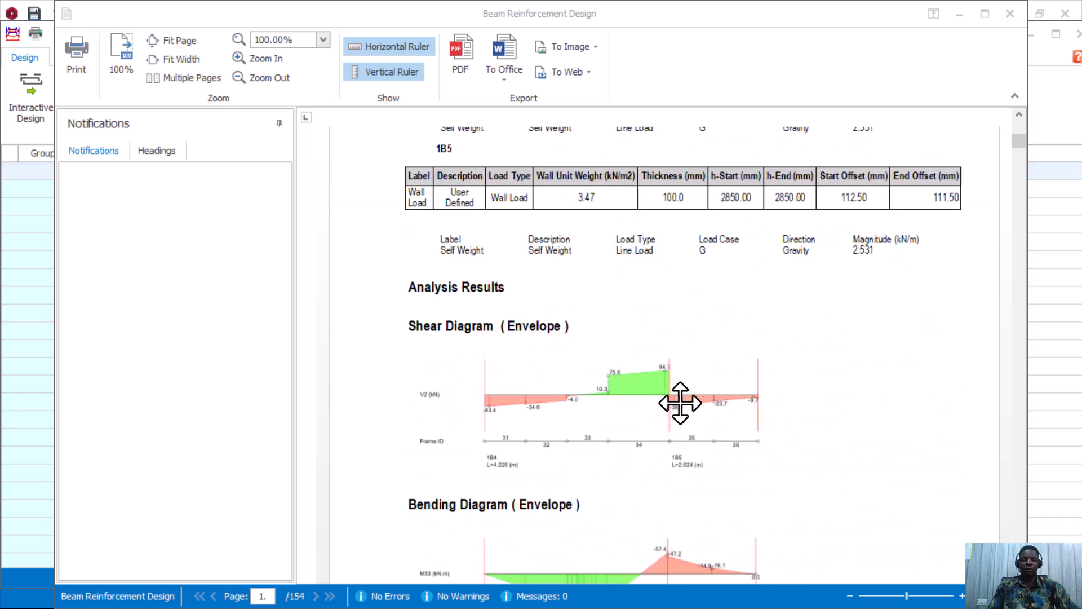
{"action": "scroll", "coordinate": [622, 380], "scroll_direction": "down", "scroll_amount": 3}
{"action": "scroll", "coordinate": [622, 380], "scroll_direction": "down", "scroll_amount": 1}
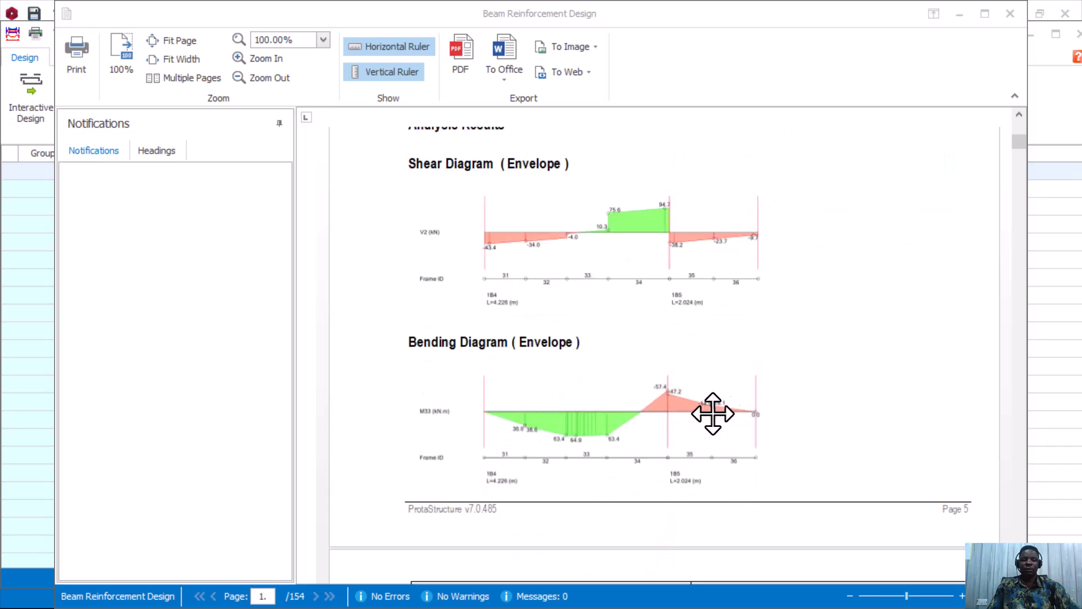
{"action": "scroll", "coordinate": [553, 394], "scroll_direction": "up", "scroll_amount": 2}
{"action": "scroll", "coordinate": [560, 392], "scroll_direction": "down", "scroll_amount": 5}
{"action": "scroll", "coordinate": [560, 392], "scroll_direction": "down", "scroll_amount": 20}
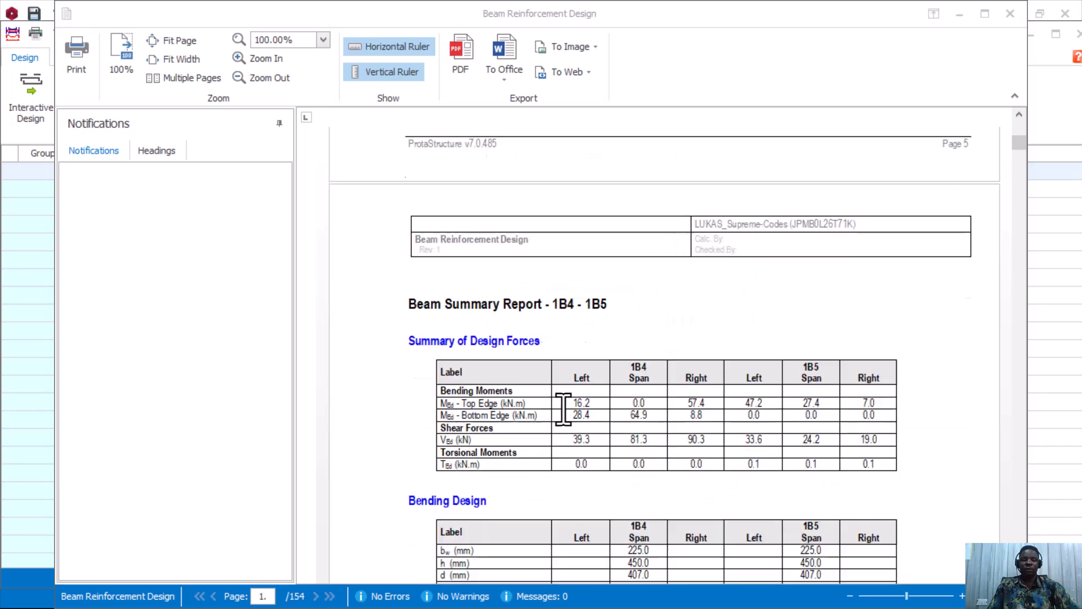
{"action": "scroll", "coordinate": [557, 395], "scroll_direction": "down", "scroll_amount": 20}
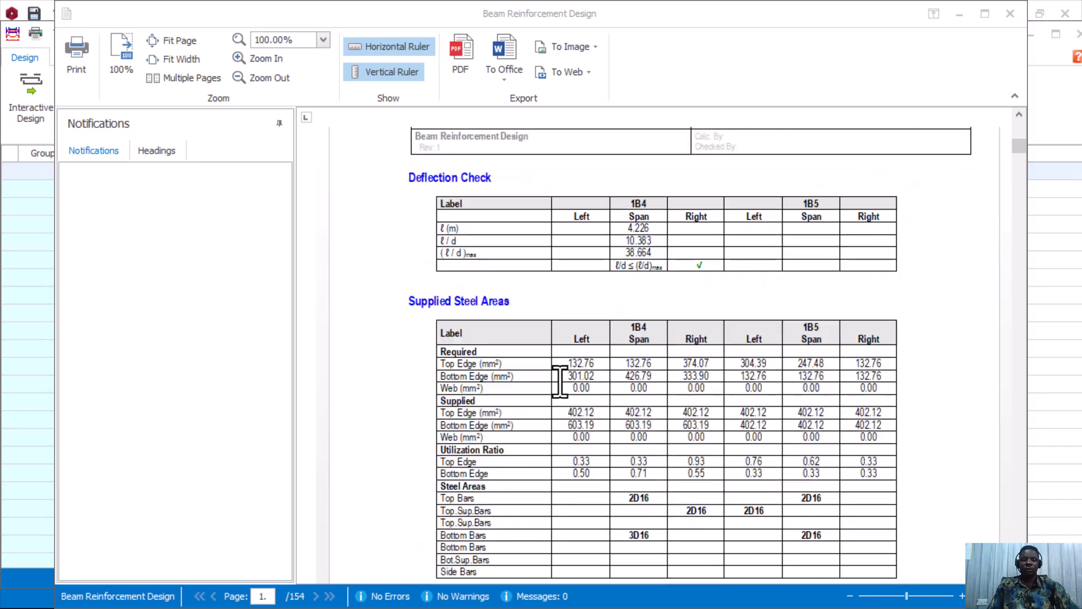
{"action": "scroll", "coordinate": [559, 381], "scroll_direction": "down", "scroll_amount": 10}
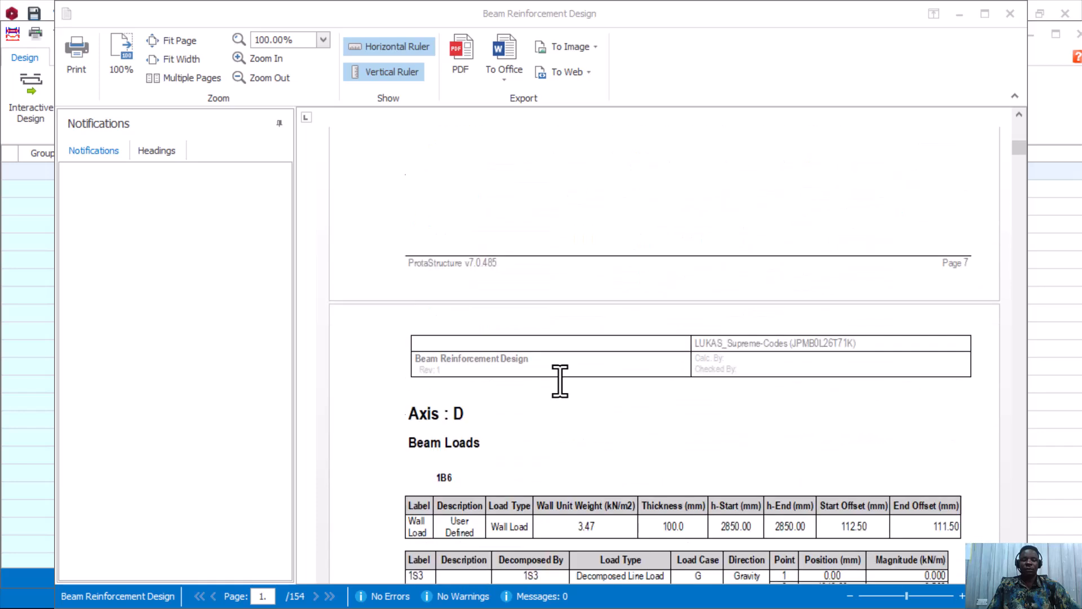
{"action": "scroll", "coordinate": [503, 343], "scroll_direction": "down", "scroll_amount": 7}
{"action": "scroll", "coordinate": [529, 355], "scroll_direction": "down", "scroll_amount": 12}
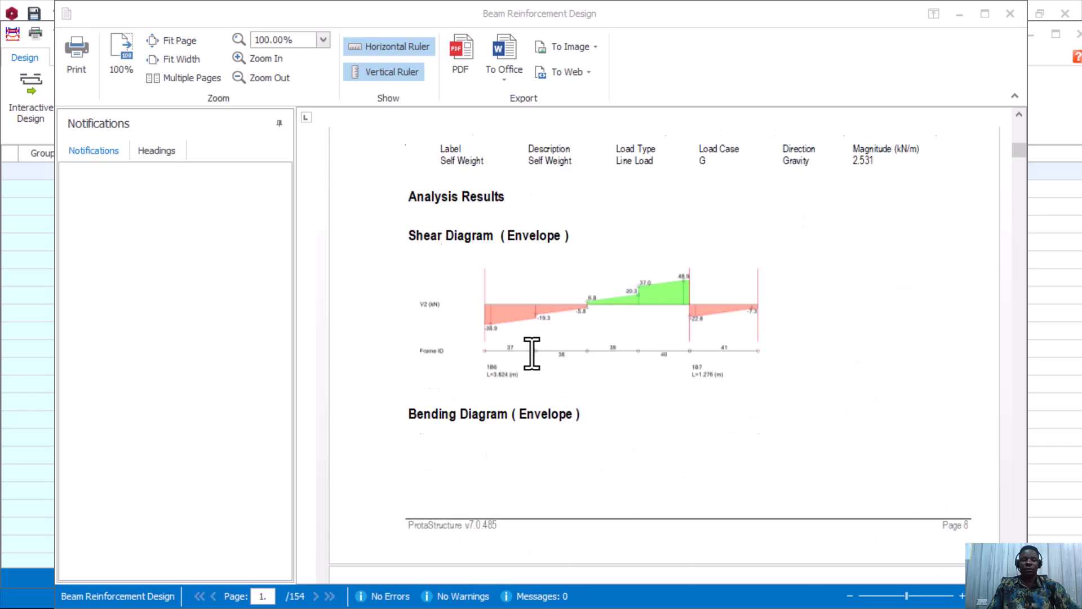
{"action": "scroll", "coordinate": [592, 338], "scroll_direction": "down", "scroll_amount": 10}
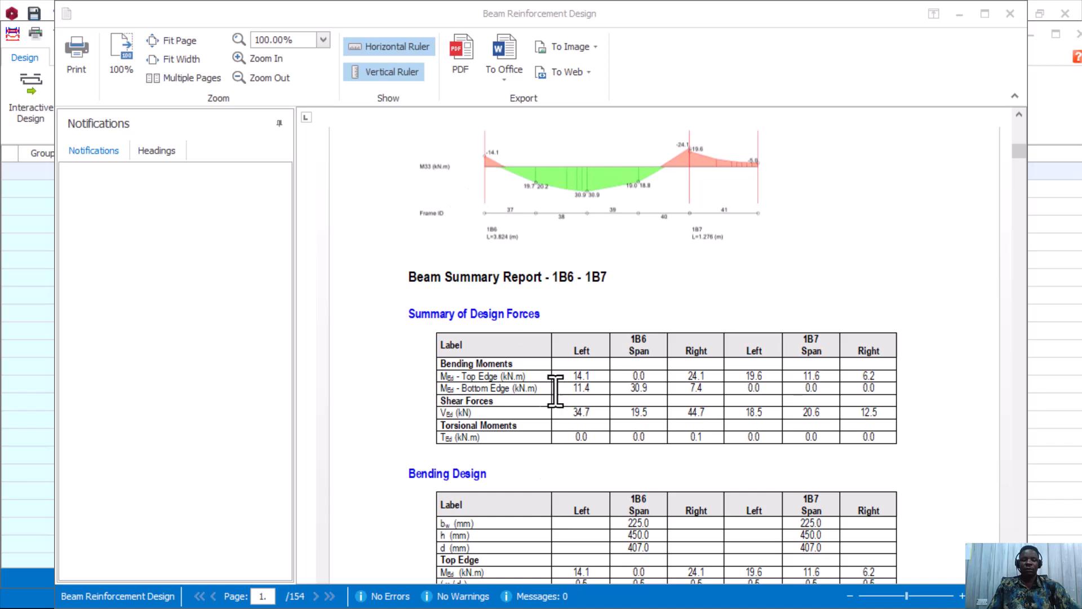
Export the beam report as PDF 'Tutor_sample_design-RCBeamDes' to the Desktop.
{"action": "left_click", "coordinate": [463, 59]}
{"action": "left_click", "coordinate": [463, 59]}
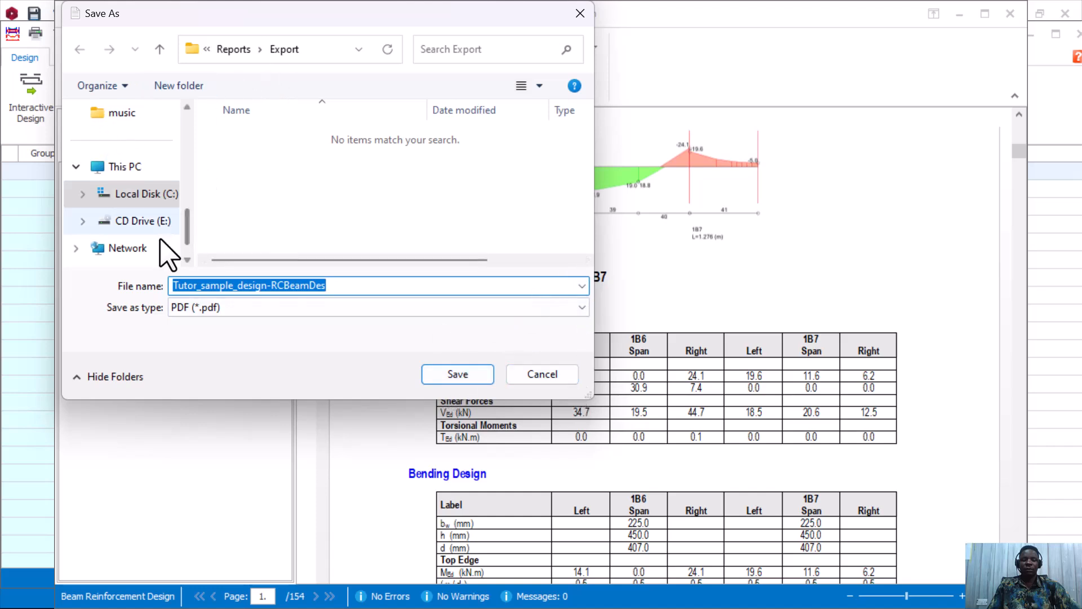
{"action": "scroll", "coordinate": [149, 166], "scroll_direction": "up", "scroll_amount": 5}
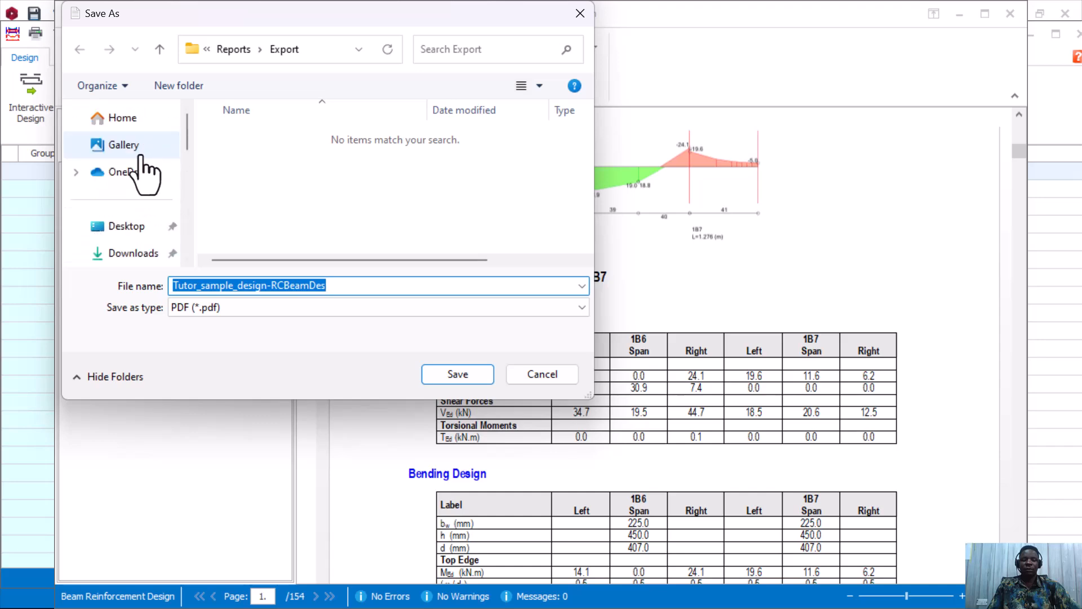
{"action": "left_click", "coordinate": [135, 226]}
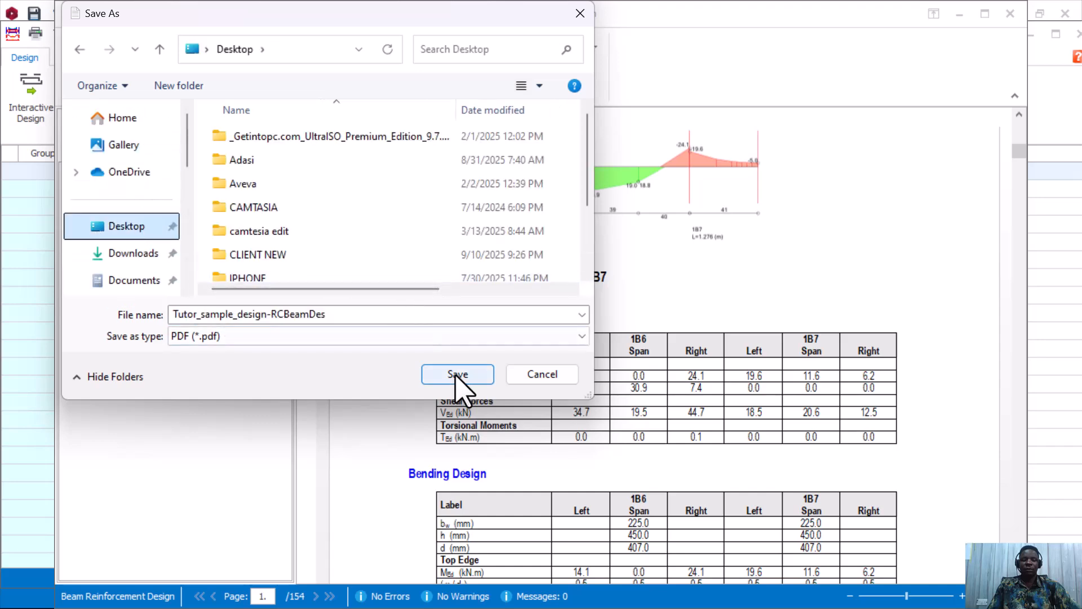
{"action": "left_click", "coordinate": [457, 374]}
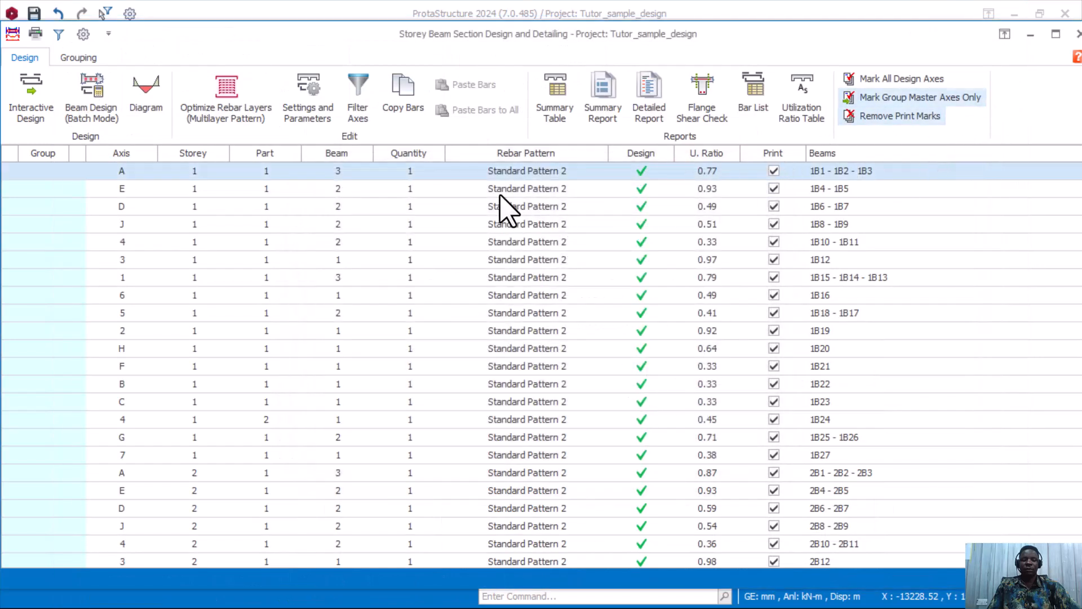
Close the storey beam table, skim the exported 154-page PDF in Nitro Pro 10, then minimise it.
{"action": "left_click", "coordinate": [1076, 34]}
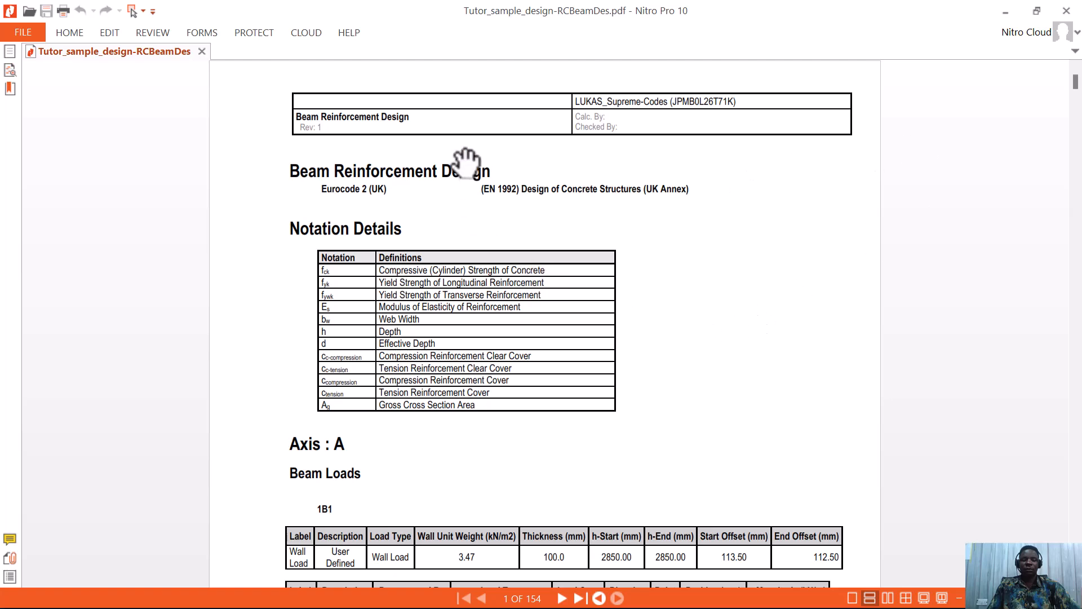
{"action": "scroll", "coordinate": [499, 257], "scroll_direction": "down", "scroll_amount": 4}
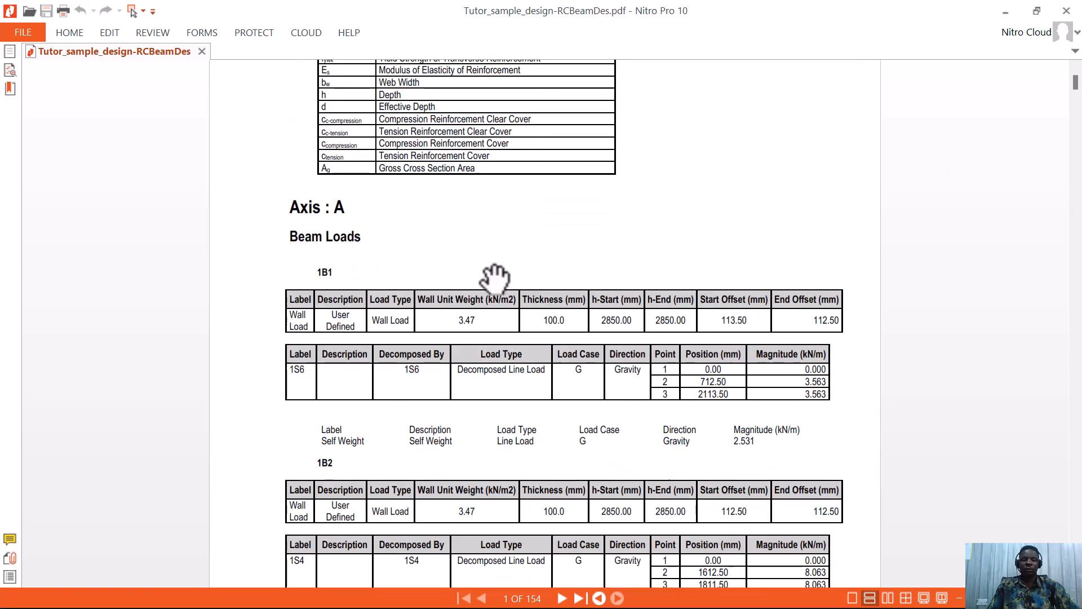
{"action": "scroll", "coordinate": [494, 277], "scroll_direction": "down", "scroll_amount": 2}
{"action": "scroll", "coordinate": [538, 301], "scroll_direction": "down", "scroll_amount": 2}
{"action": "scroll", "coordinate": [539, 304], "scroll_direction": "down", "scroll_amount": 5}
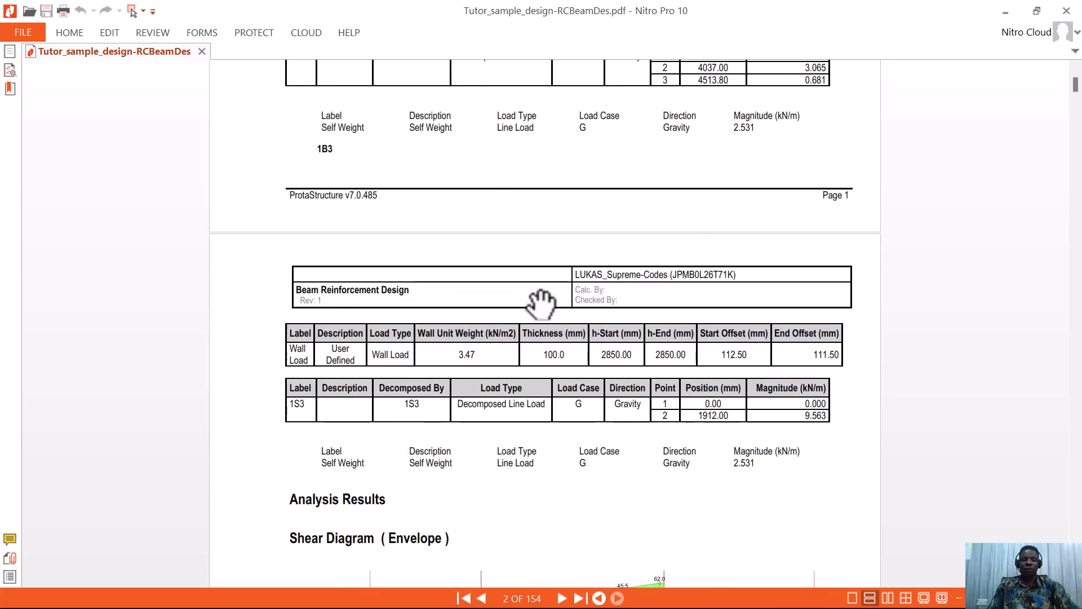
{"action": "scroll", "coordinate": [541, 304], "scroll_direction": "down", "scroll_amount": 2}
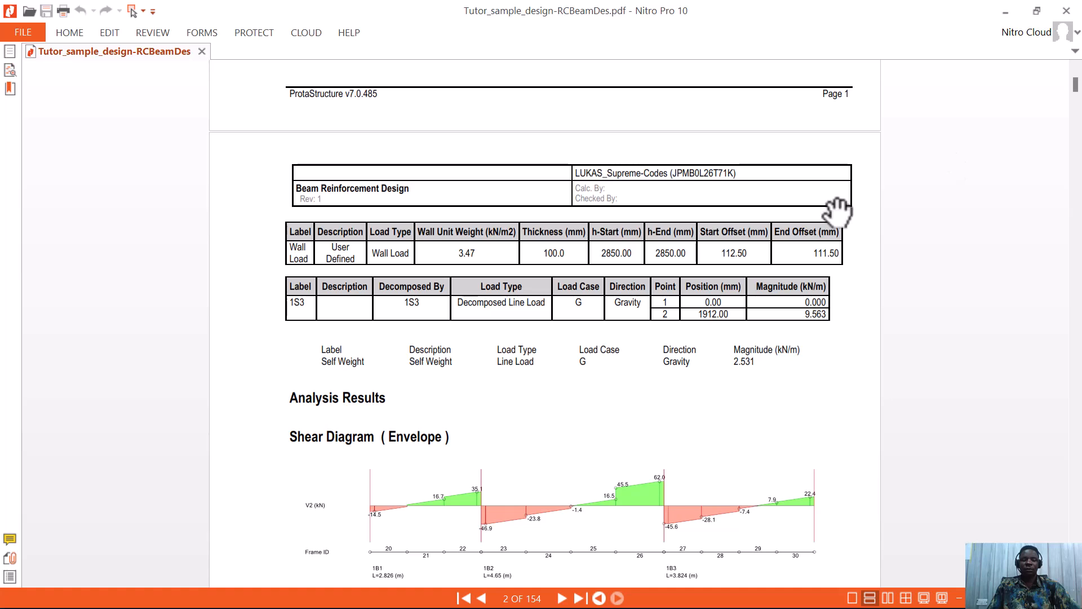
{"action": "left_click", "coordinate": [1005, 13]}
Run RC Column\Wall Design from the Columns context menu to show the Column Reinforcement Design table.
{"action": "scroll", "coordinate": [110, 281], "scroll_direction": "up", "scroll_amount": 10}
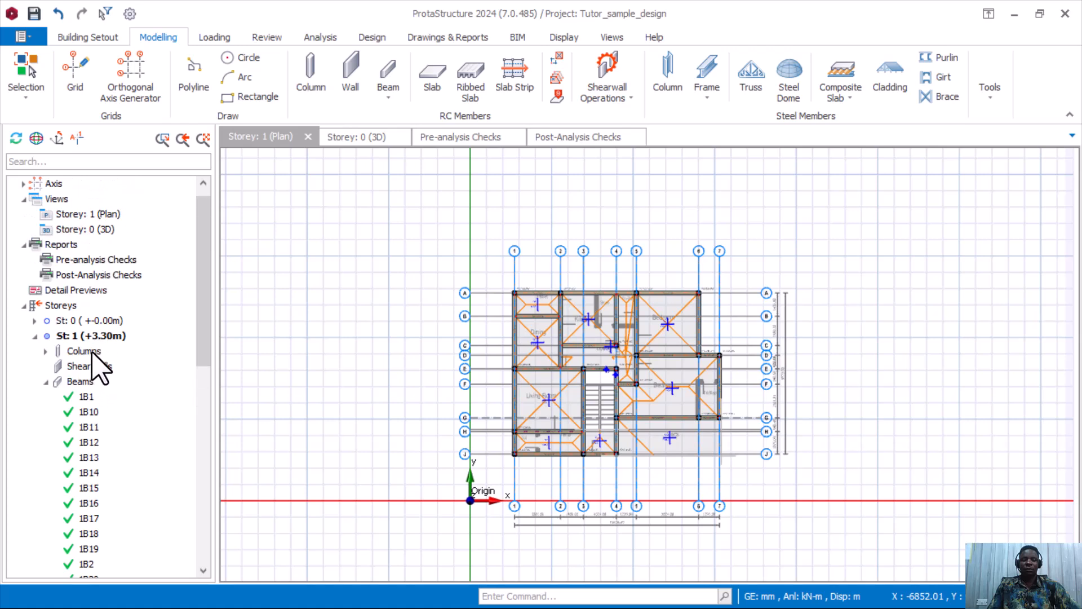
{"action": "right_click", "coordinate": [92, 351]}
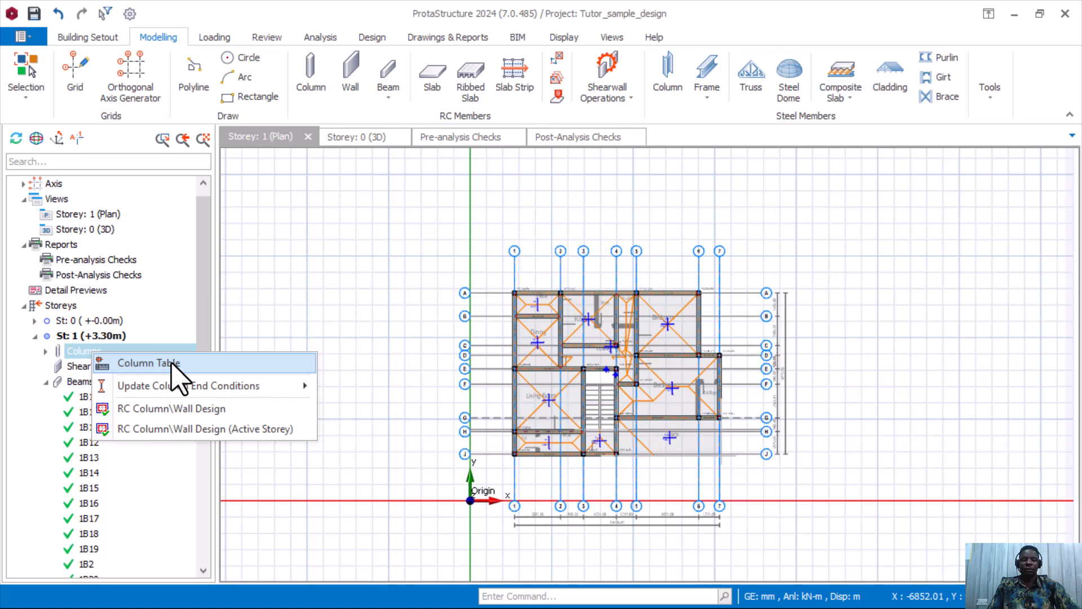
{"action": "left_click", "coordinate": [199, 408]}
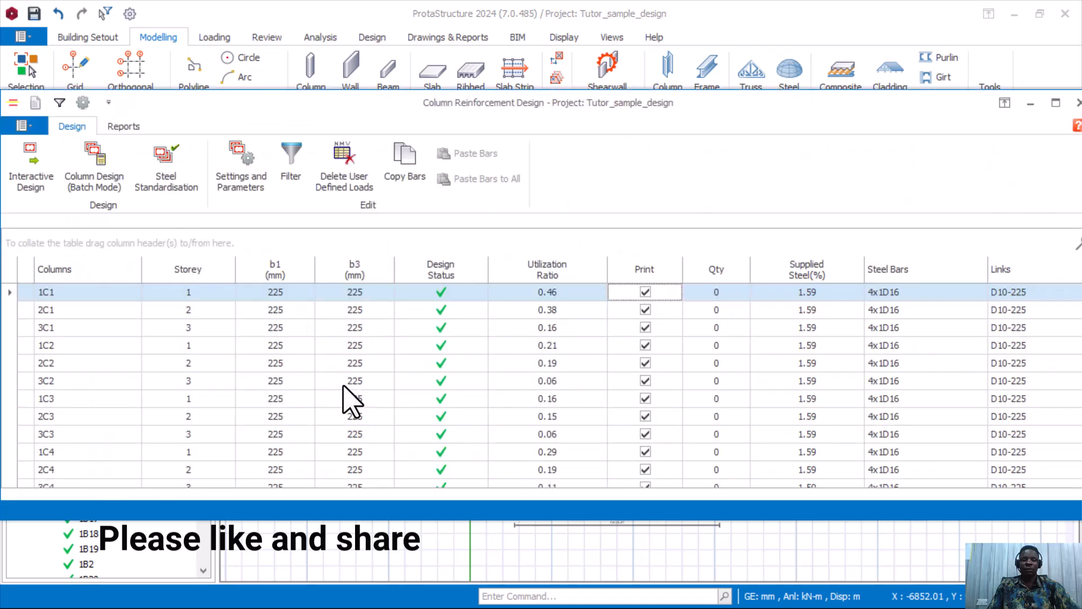
Show the column table's report commands: Design Report, Rebar Table and Column Forces Listing.
{"action": "scroll", "coordinate": [430, 362], "scroll_direction": "down", "scroll_amount": 3}
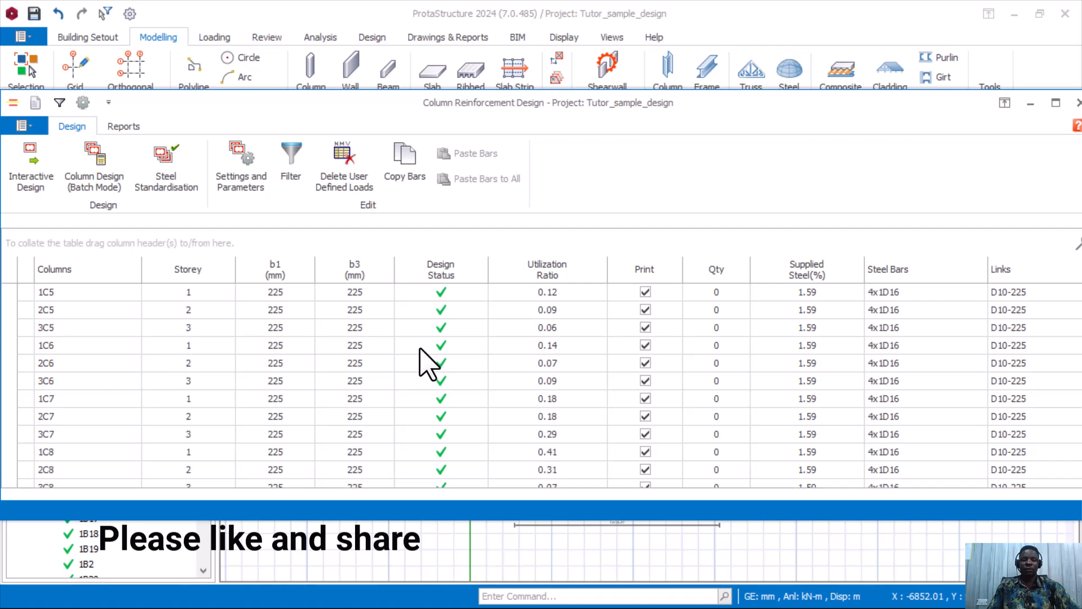
{"action": "left_click", "coordinate": [123, 127]}
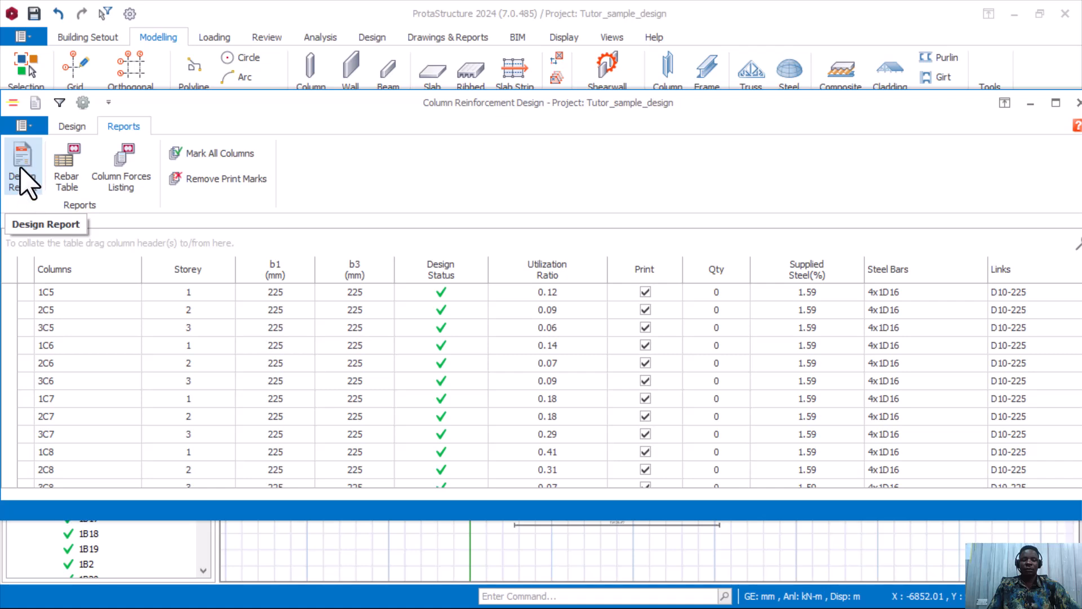
{"action": "left_click", "coordinate": [58, 126]}
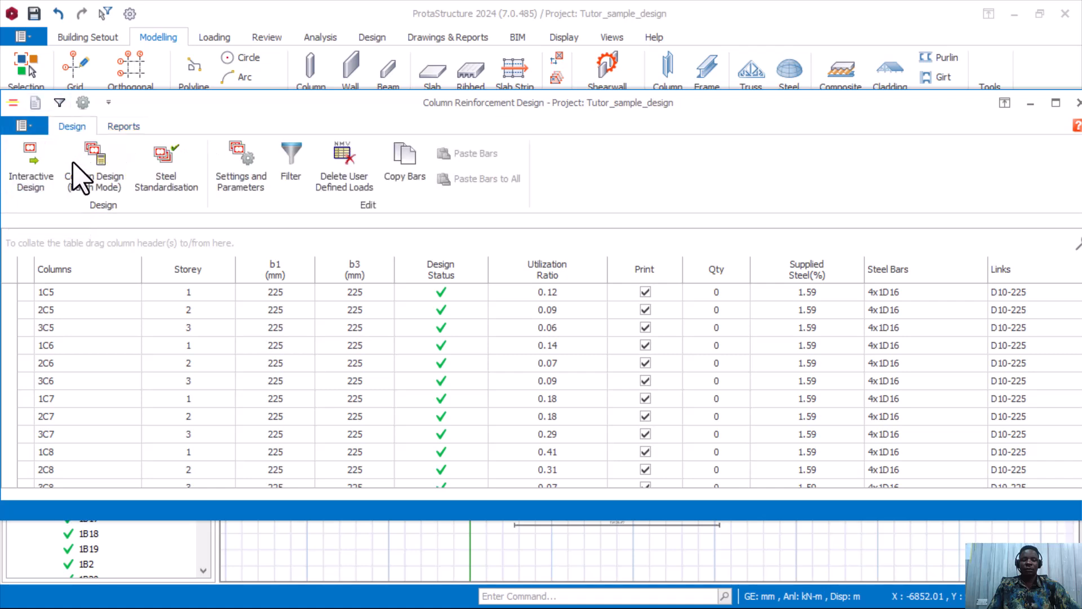
{"action": "left_click", "coordinate": [123, 127]}
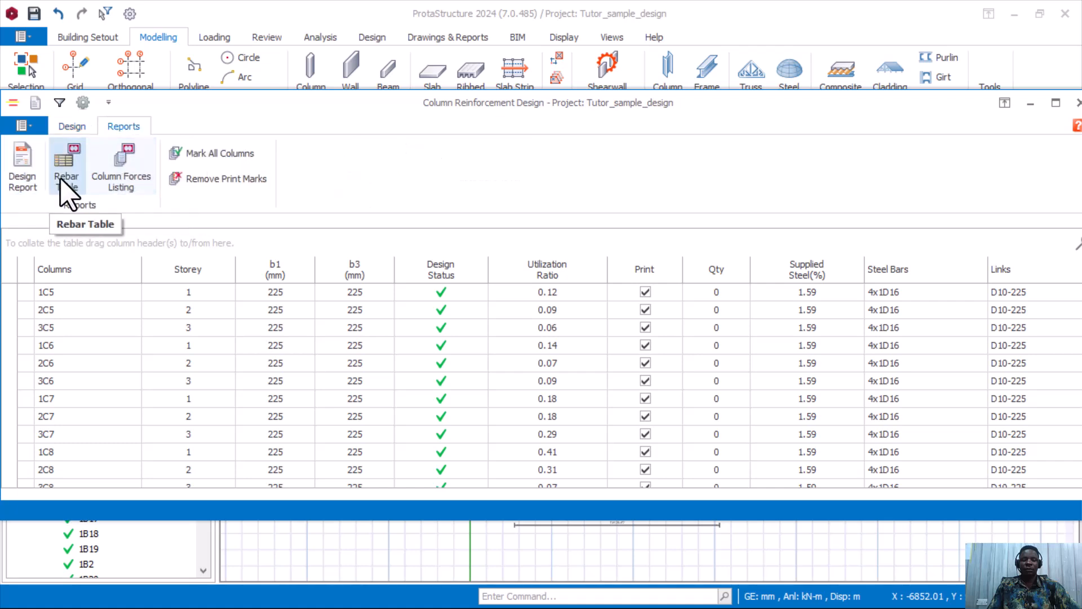
Generate the 86-page column design report with interaction diagrams for all combinations and column/wall sections.
{"action": "left_click", "coordinate": [23, 166]}
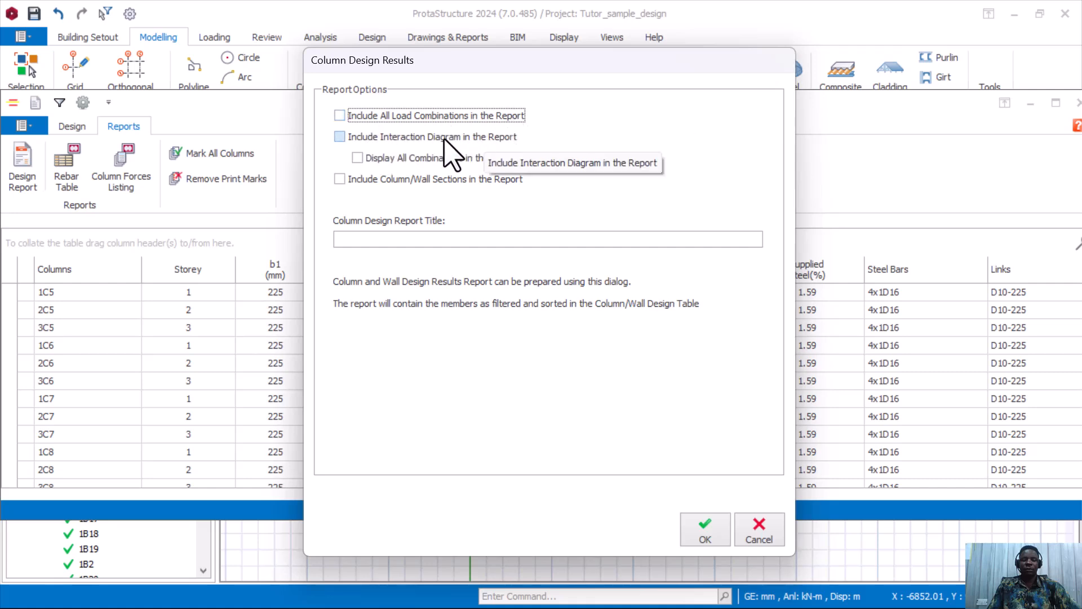
{"action": "left_click", "coordinate": [340, 136]}
{"action": "left_click", "coordinate": [357, 158]}
{"action": "left_click", "coordinate": [339, 178]}
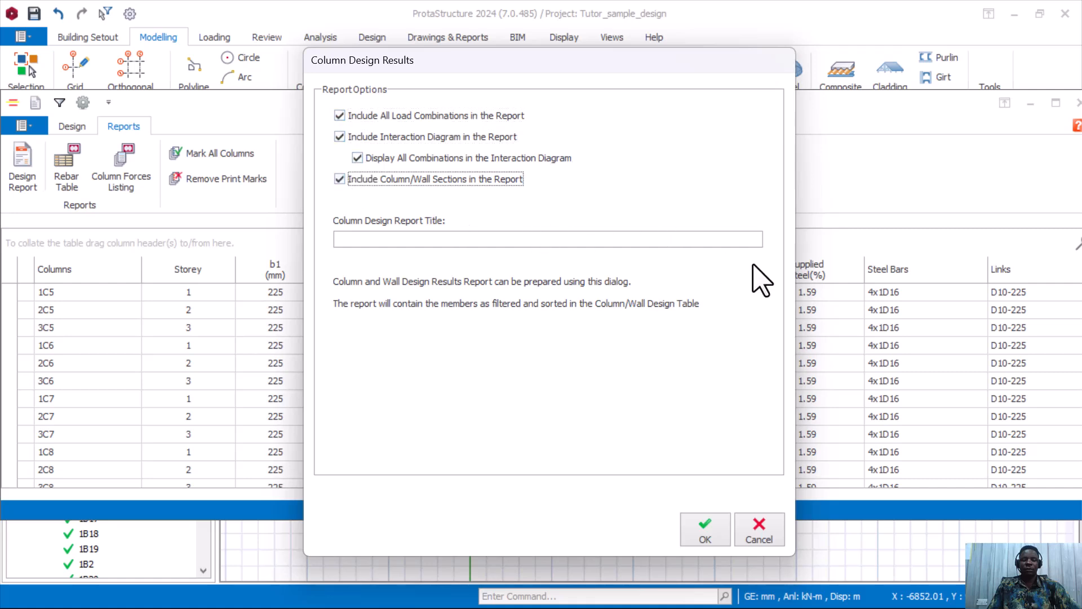
{"action": "left_click", "coordinate": [705, 532]}
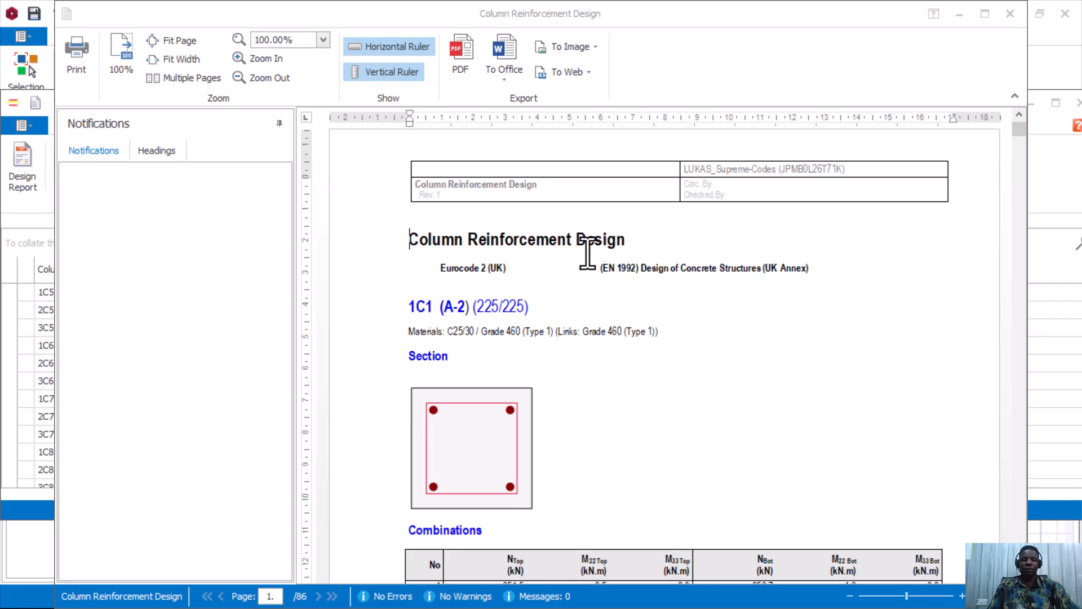
Scroll the column report from 1C1's section, combinations and interaction diagram through 2C1, 2C2 and 3C1 to 3C2.
{"action": "scroll", "coordinate": [570, 265], "scroll_direction": "down", "scroll_amount": 3}
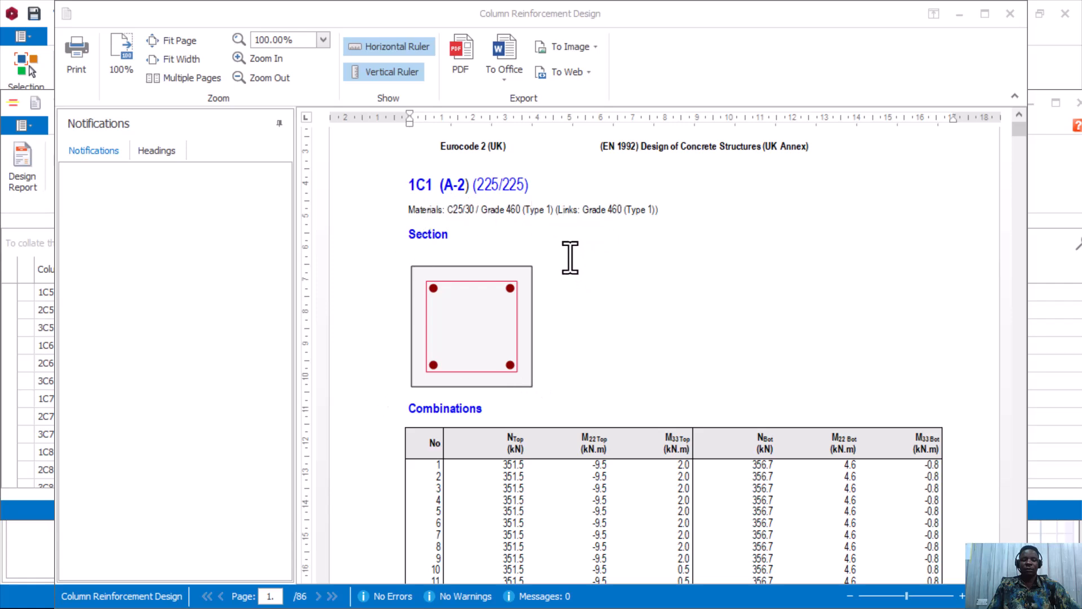
{"action": "scroll", "coordinate": [558, 236], "scroll_direction": "down", "scroll_amount": 3}
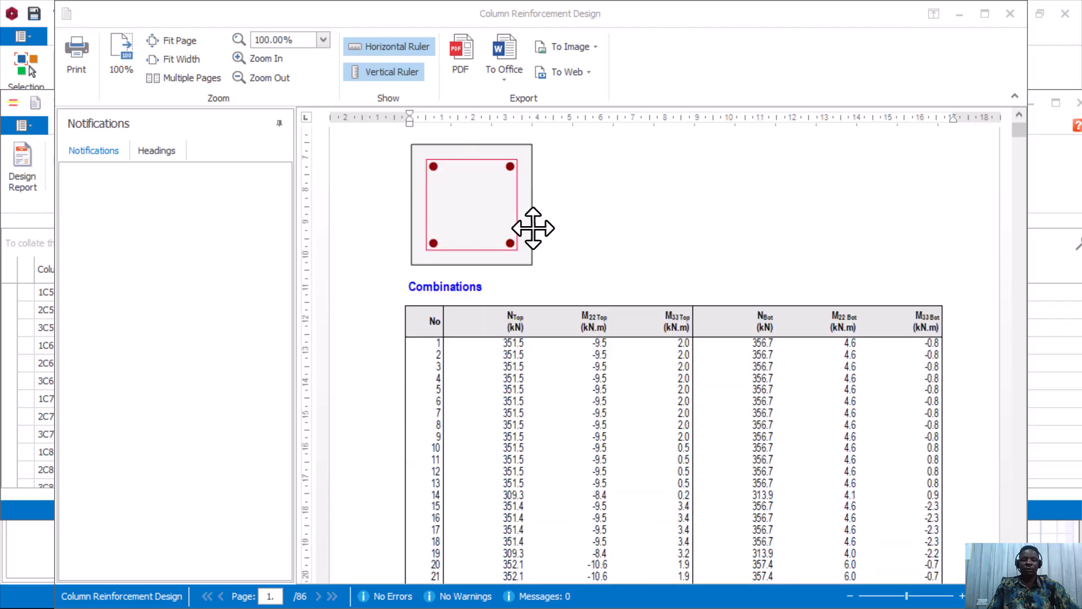
{"action": "scroll", "coordinate": [522, 237], "scroll_direction": "up", "scroll_amount": 3}
{"action": "scroll", "coordinate": [522, 236], "scroll_direction": "down", "scroll_amount": 5}
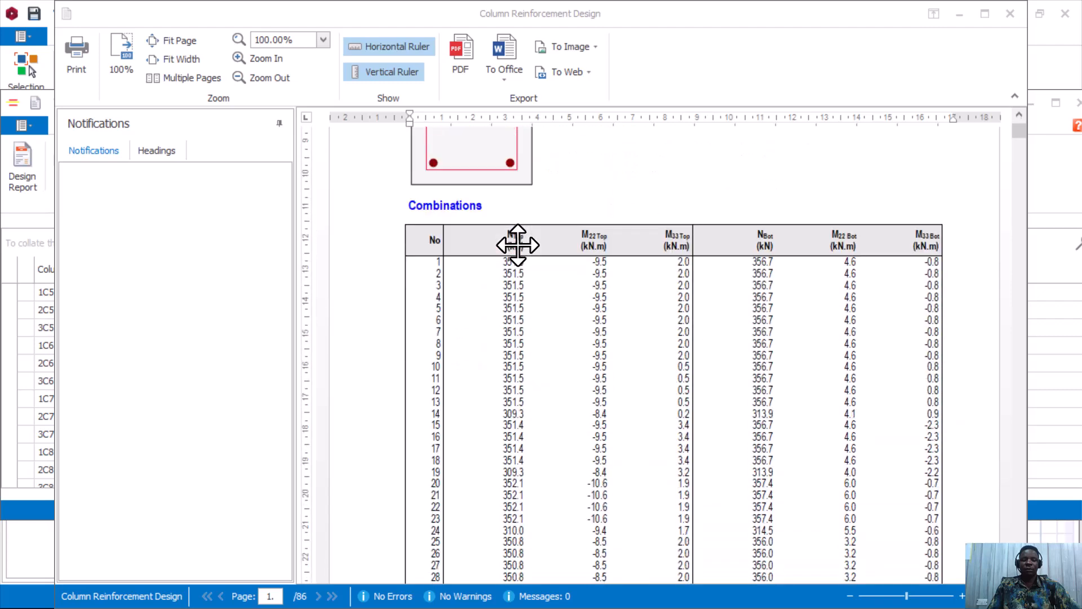
{"action": "scroll", "coordinate": [501, 223], "scroll_direction": "down", "scroll_amount": 2}
{"action": "scroll", "coordinate": [471, 212], "scroll_direction": "up", "scroll_amount": 2}
{"action": "scroll", "coordinate": [692, 361], "scroll_direction": "down", "scroll_amount": 9}
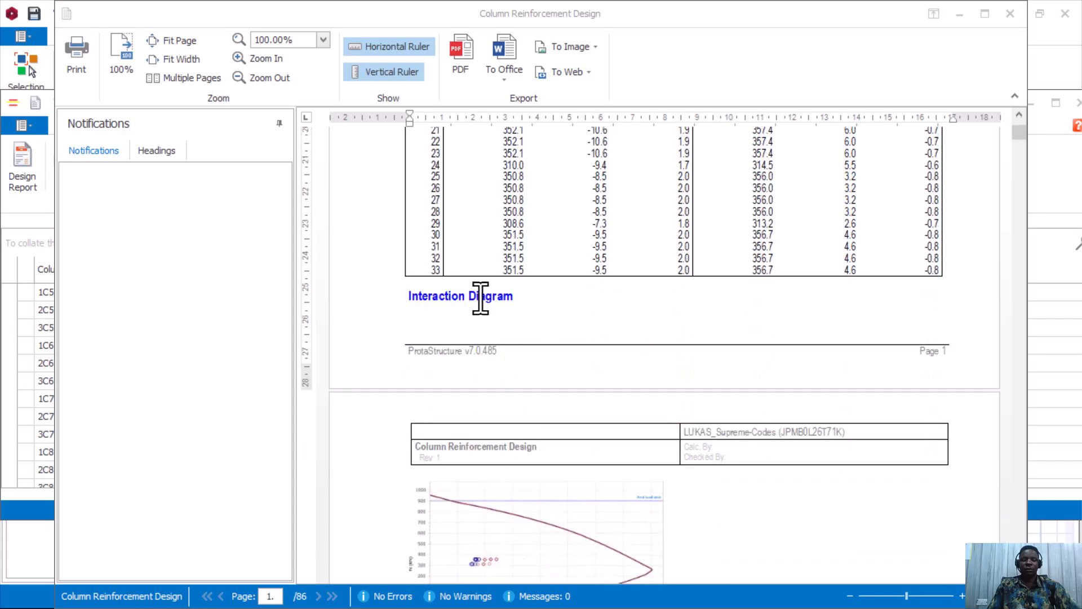
{"action": "scroll", "coordinate": [475, 297], "scroll_direction": "down", "scroll_amount": 2}
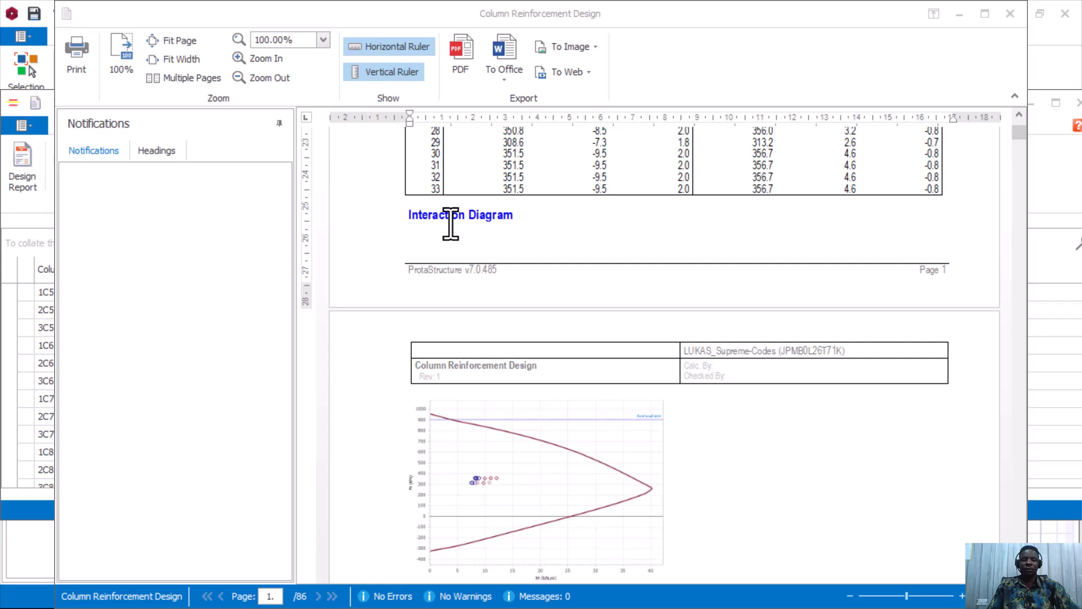
{"action": "scroll", "coordinate": [514, 217], "scroll_direction": "down", "scroll_amount": 2}
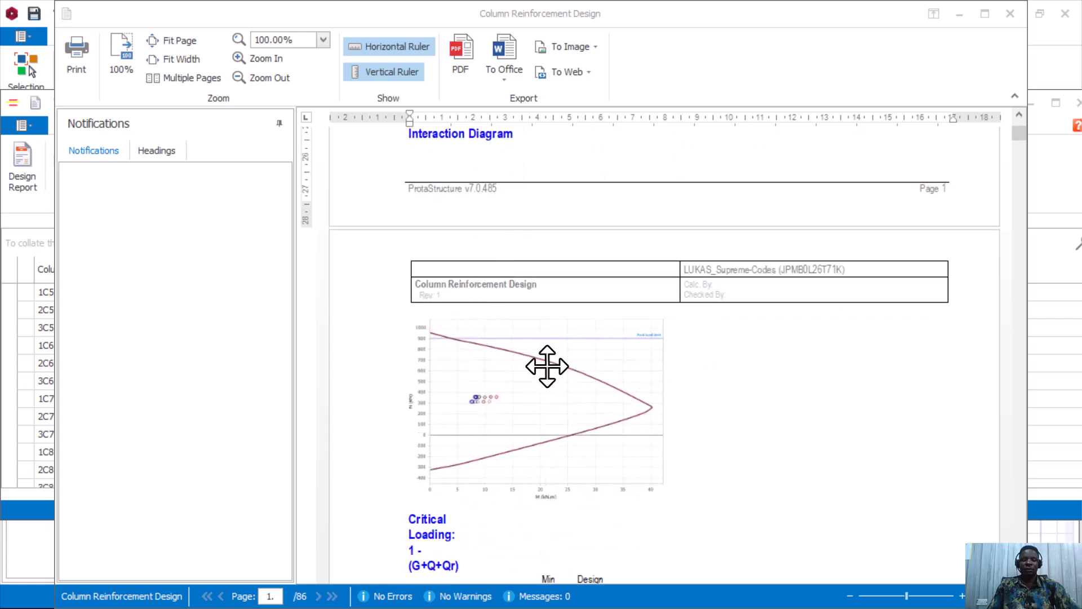
{"action": "scroll", "coordinate": [530, 355], "scroll_direction": "down", "scroll_amount": 2}
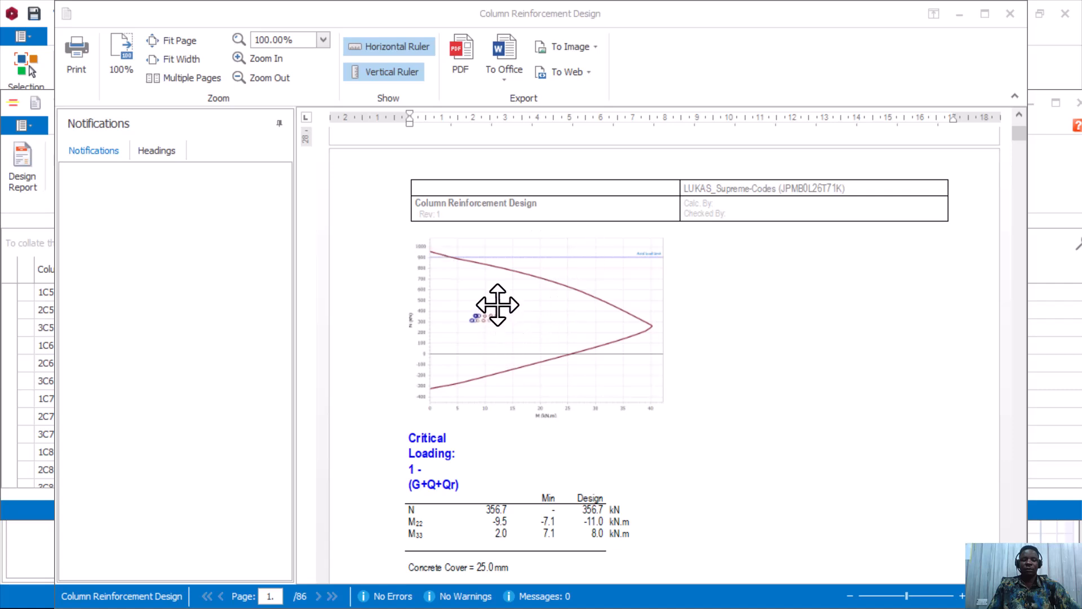
{"action": "scroll", "coordinate": [498, 306], "scroll_direction": "down", "scroll_amount": 2}
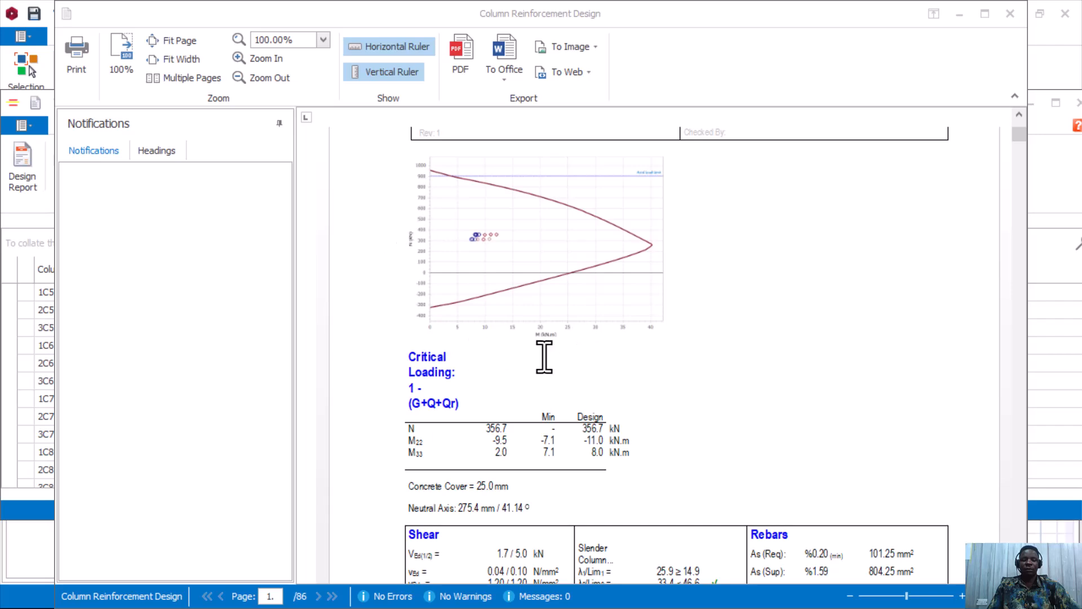
{"action": "scroll", "coordinate": [540, 354], "scroll_direction": "down", "scroll_amount": 2}
{"action": "scroll", "coordinate": [451, 266], "scroll_direction": "down", "scroll_amount": 2}
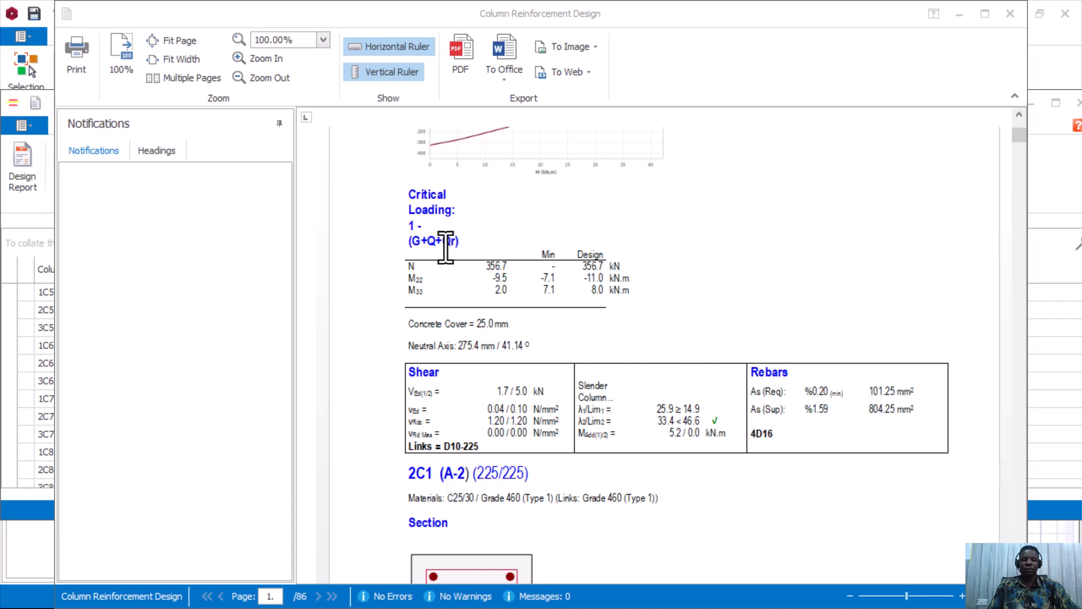
{"action": "scroll", "coordinate": [448, 281], "scroll_direction": "down", "scroll_amount": 1}
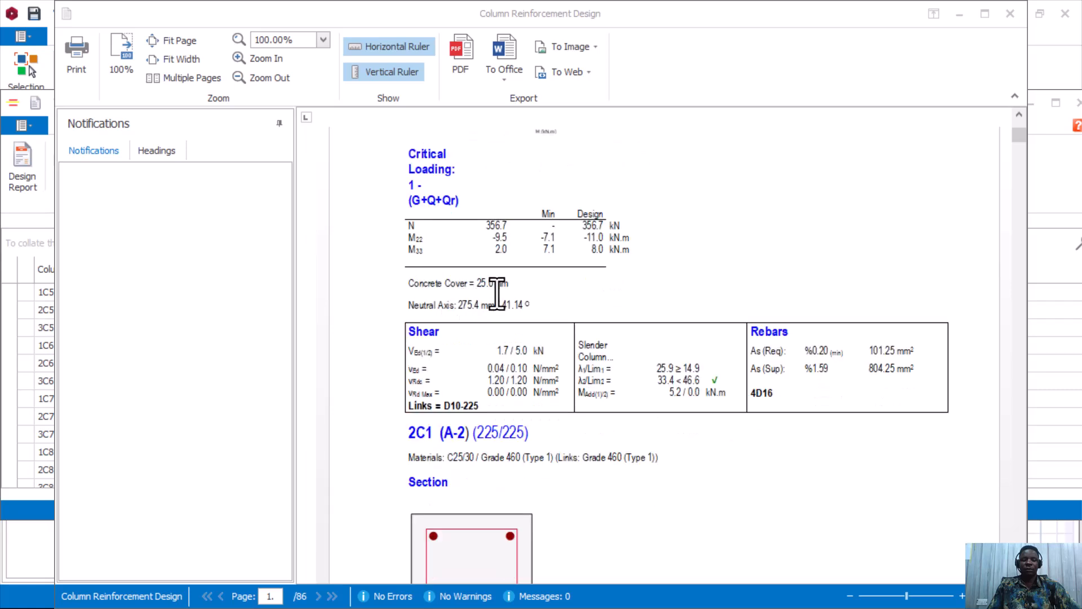
{"action": "scroll", "coordinate": [521, 292], "scroll_direction": "down", "scroll_amount": 1}
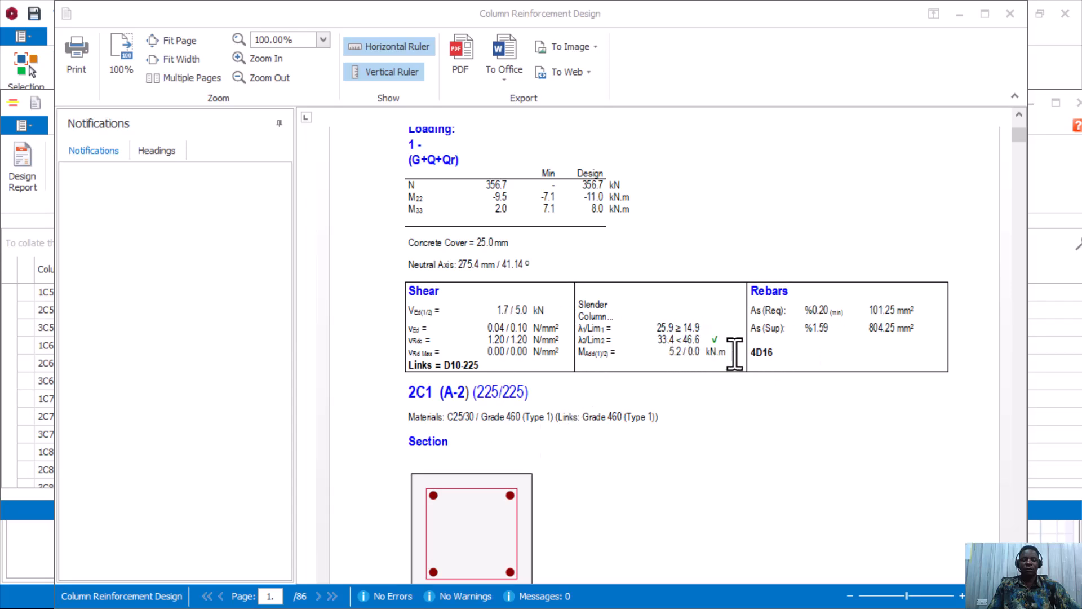
{"action": "scroll", "coordinate": [582, 336], "scroll_direction": "down", "scroll_amount": 10}
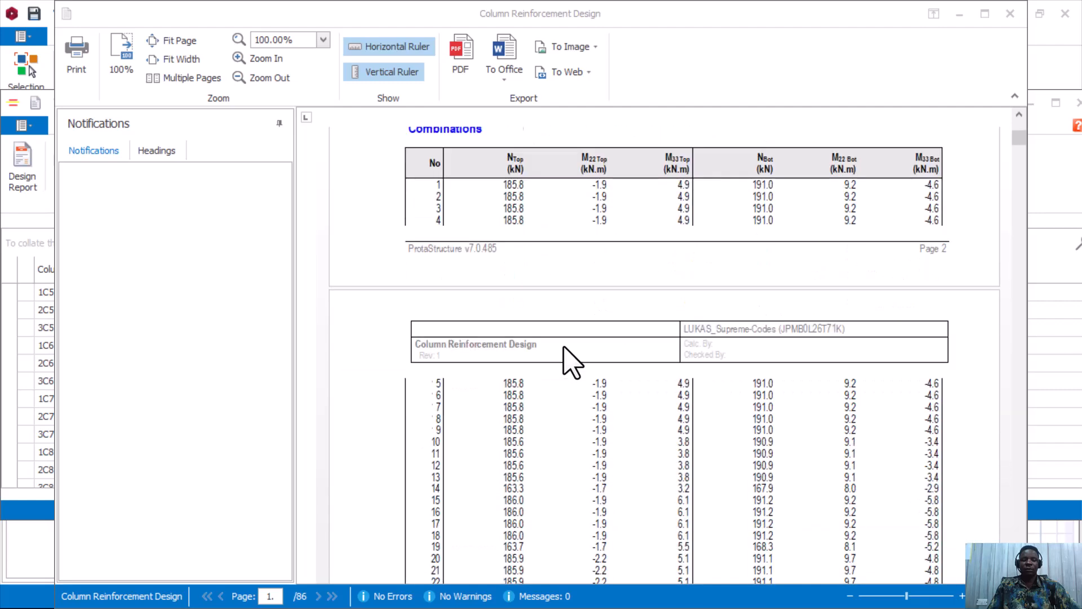
{"action": "scroll", "coordinate": [563, 348], "scroll_direction": "down", "scroll_amount": 12}
{"action": "scroll", "coordinate": [598, 394], "scroll_direction": "down", "scroll_amount": 8}
{"action": "scroll", "coordinate": [626, 305], "scroll_direction": "up", "scroll_amount": 1}
{"action": "scroll", "coordinate": [648, 293], "scroll_direction": "down", "scroll_amount": 1}
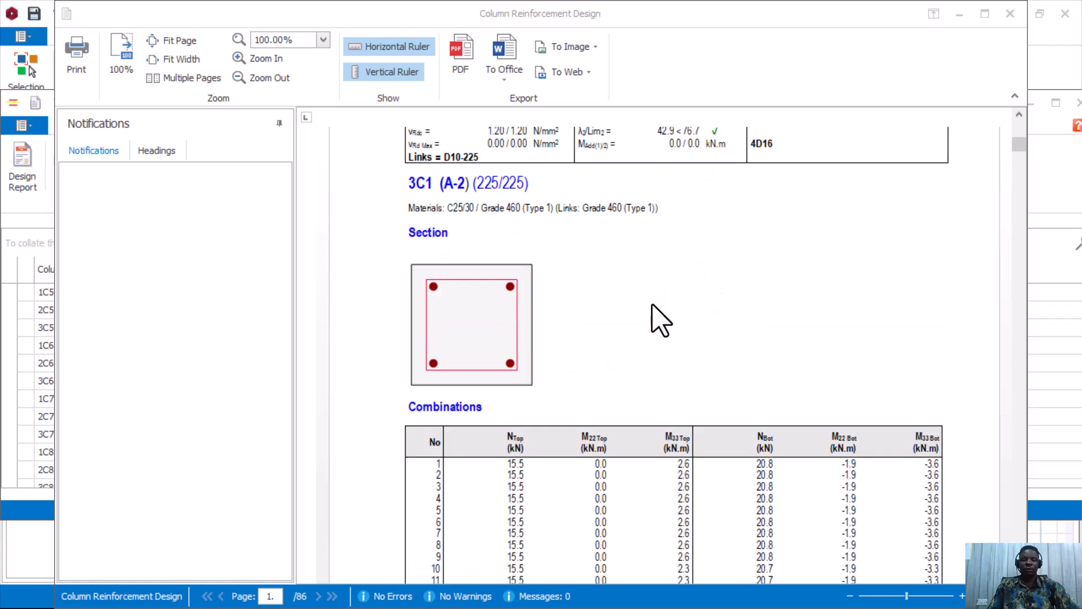
{"action": "scroll", "coordinate": [654, 316], "scroll_direction": "down", "scroll_amount": 10}
{"action": "scroll", "coordinate": [651, 326], "scroll_direction": "down", "scroll_amount": 9}
{"action": "scroll", "coordinate": [652, 341], "scroll_direction": "up", "scroll_amount": 3}
{"action": "scroll", "coordinate": [652, 338], "scroll_direction": "down", "scroll_amount": 3}
{"action": "scroll", "coordinate": [652, 341], "scroll_direction": "up", "scroll_amount": 5}
{"action": "scroll", "coordinate": [649, 347], "scroll_direction": "down", "scroll_amount": 2}
{"action": "scroll", "coordinate": [648, 341], "scroll_direction": "down", "scroll_amount": 15}
{"action": "scroll", "coordinate": [647, 341], "scroll_direction": "down", "scroll_amount": 5}
{"action": "scroll", "coordinate": [652, 350], "scroll_direction": "up", "scroll_amount": 2}
{"action": "scroll", "coordinate": [650, 347], "scroll_direction": "down", "scroll_amount": 12}
{"action": "scroll", "coordinate": [648, 339], "scroll_direction": "down", "scroll_amount": 10}
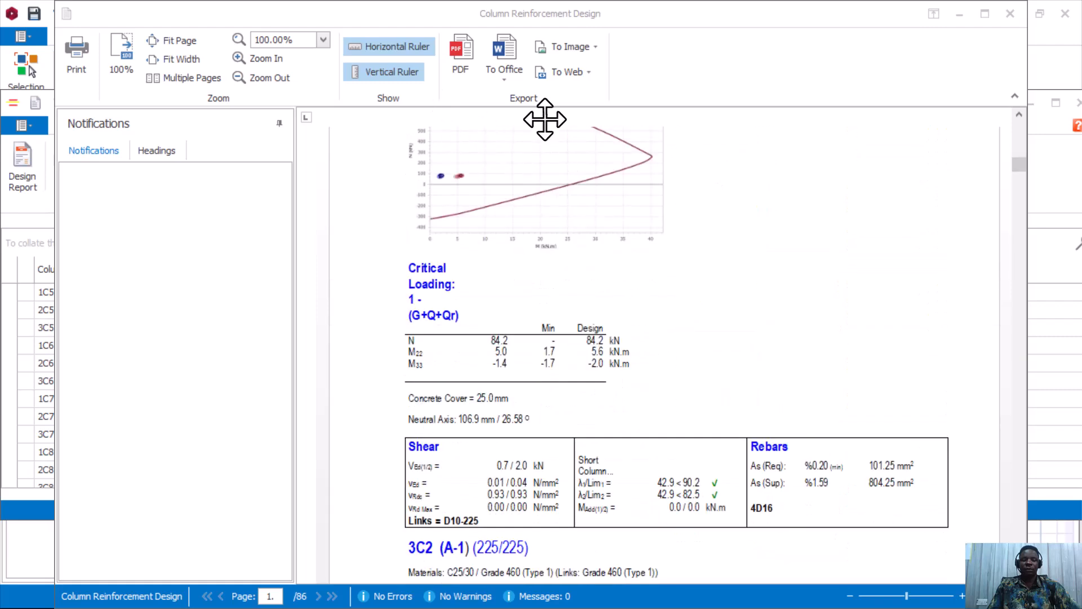
Close the column report preview and the Column Reinforcement Design table, returning to the Storey 1 (+3.30m) plan.
{"action": "left_click", "coordinate": [1010, 13]}
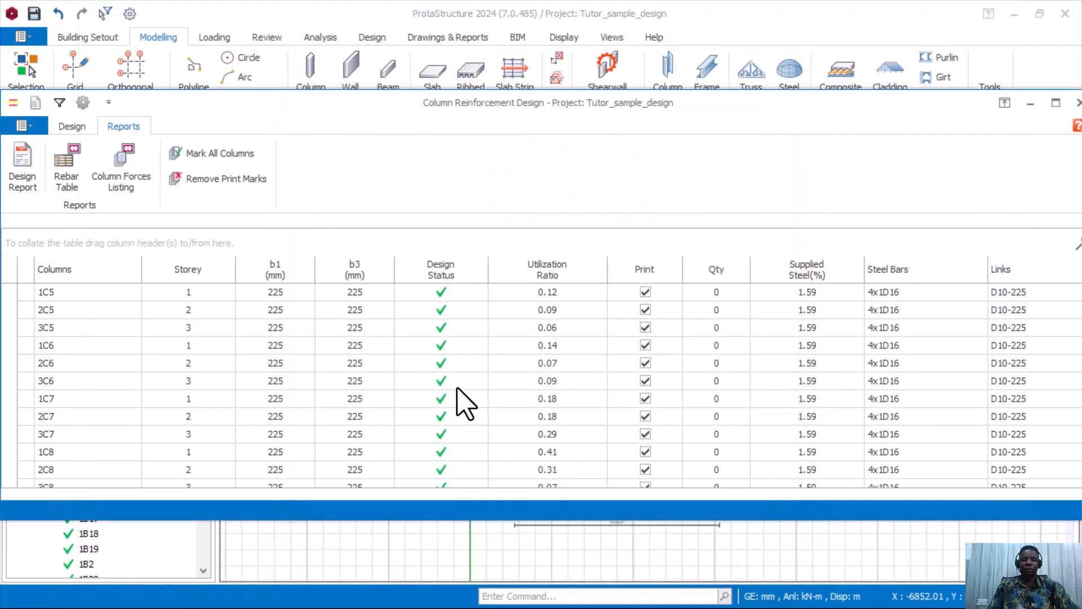
{"action": "left_click", "coordinate": [1077, 103]}
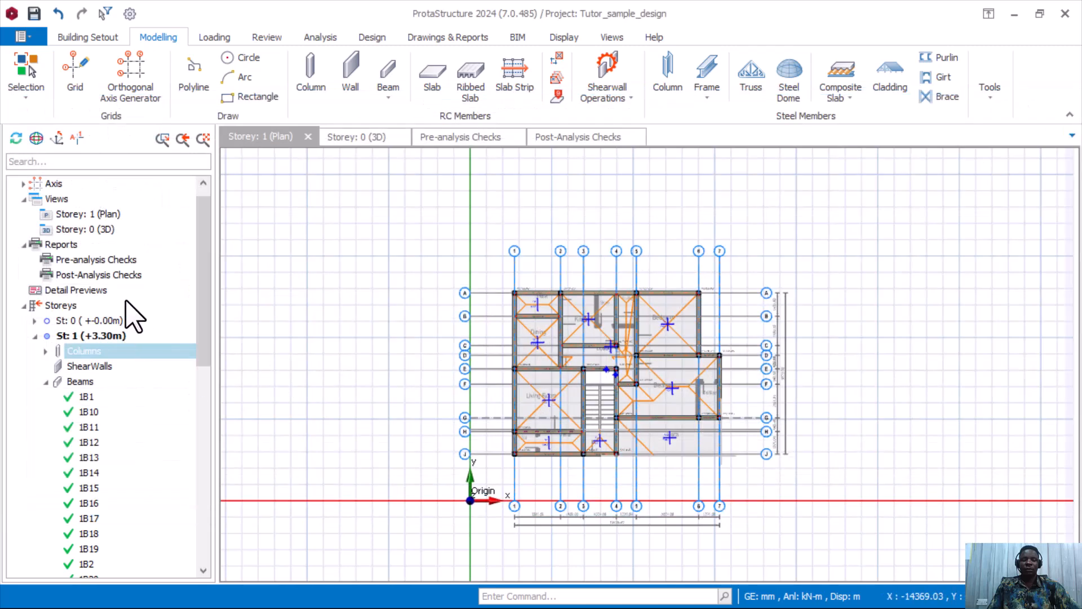
{"action": "scroll", "coordinate": [93, 360], "scroll_direction": "down", "scroll_amount": 10}
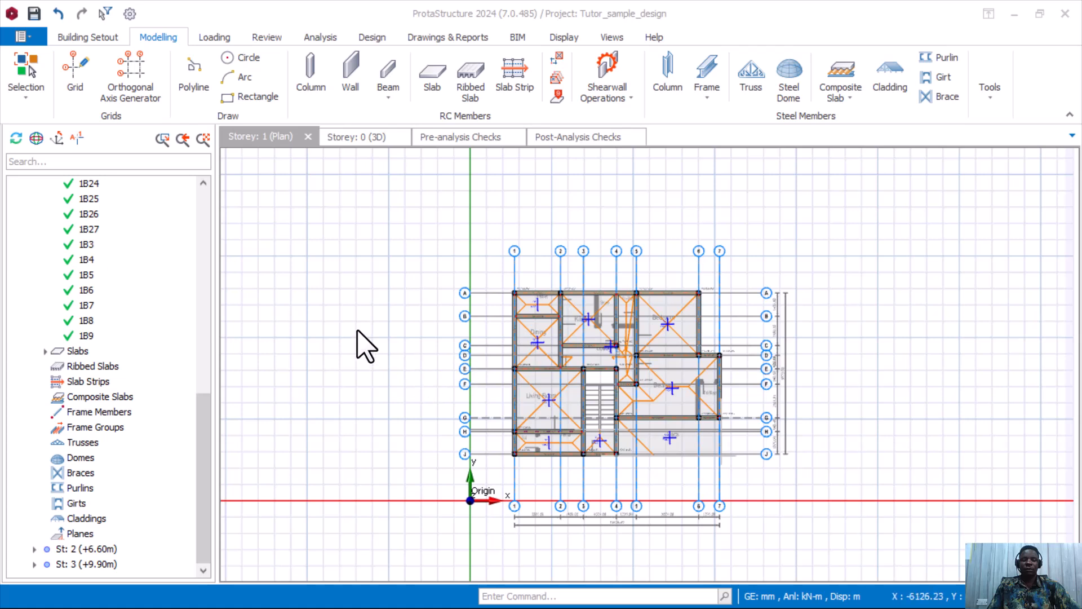
{"action": "right_click", "coordinate": [83, 352]}
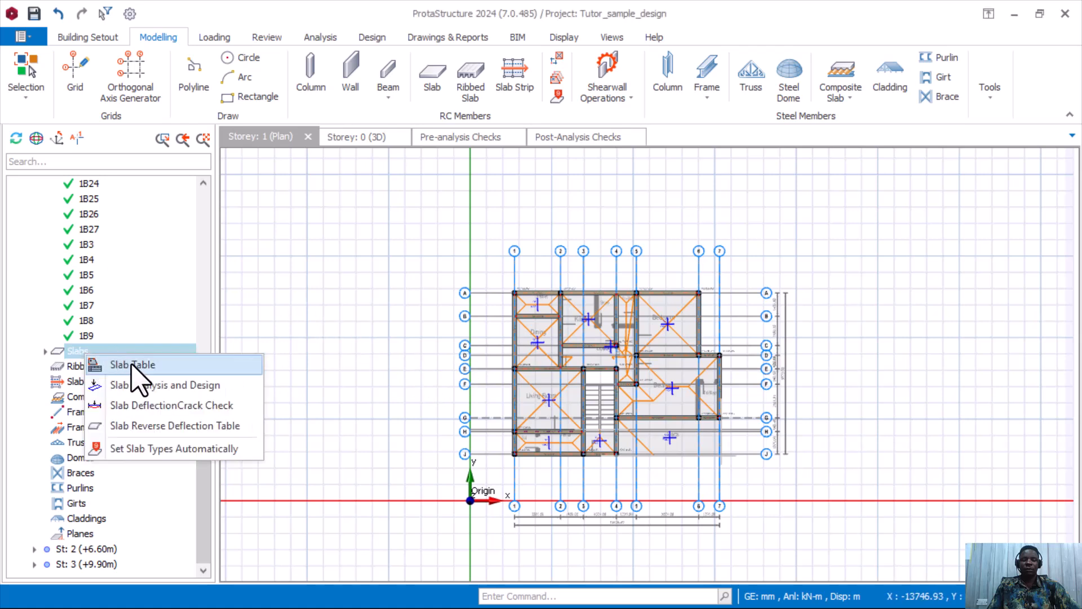
{"action": "left_click", "coordinate": [138, 365]}
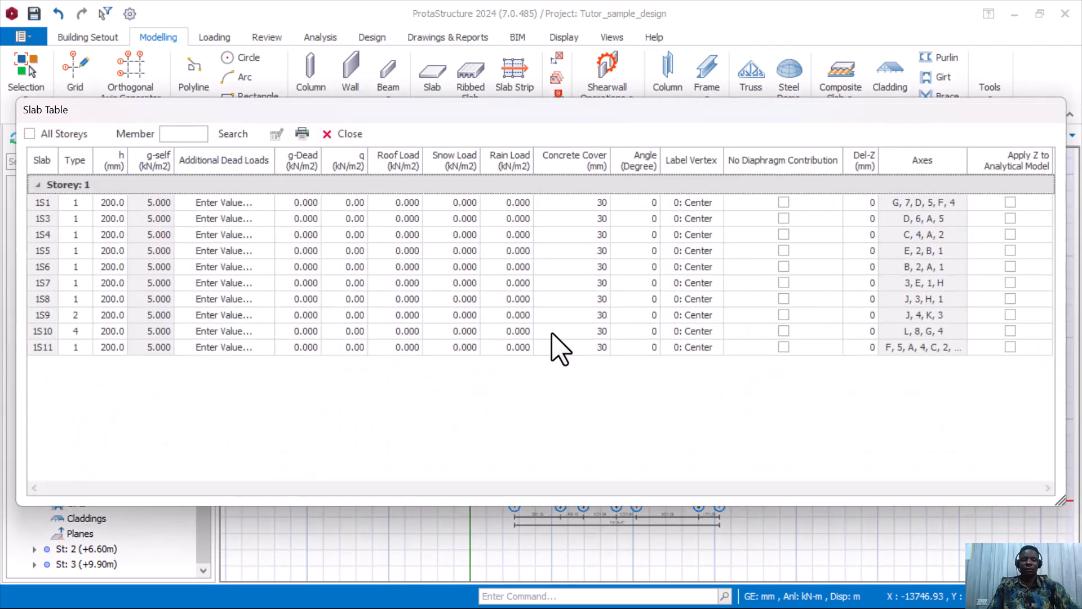
{"action": "left_click", "coordinate": [302, 134]}
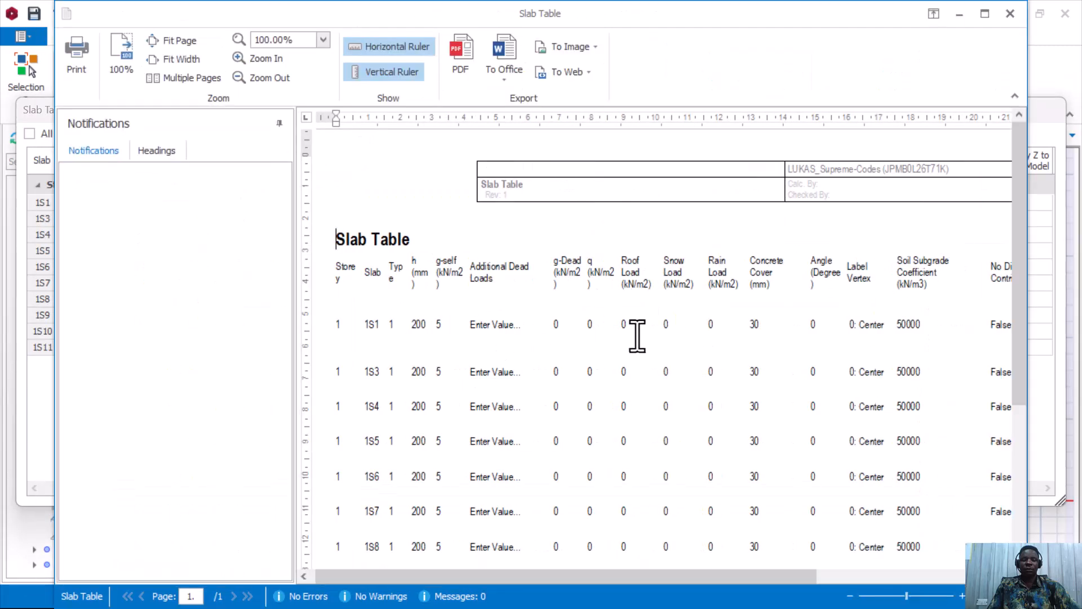
{"action": "scroll", "coordinate": [622, 335], "scroll_direction": "down", "scroll_amount": 5}
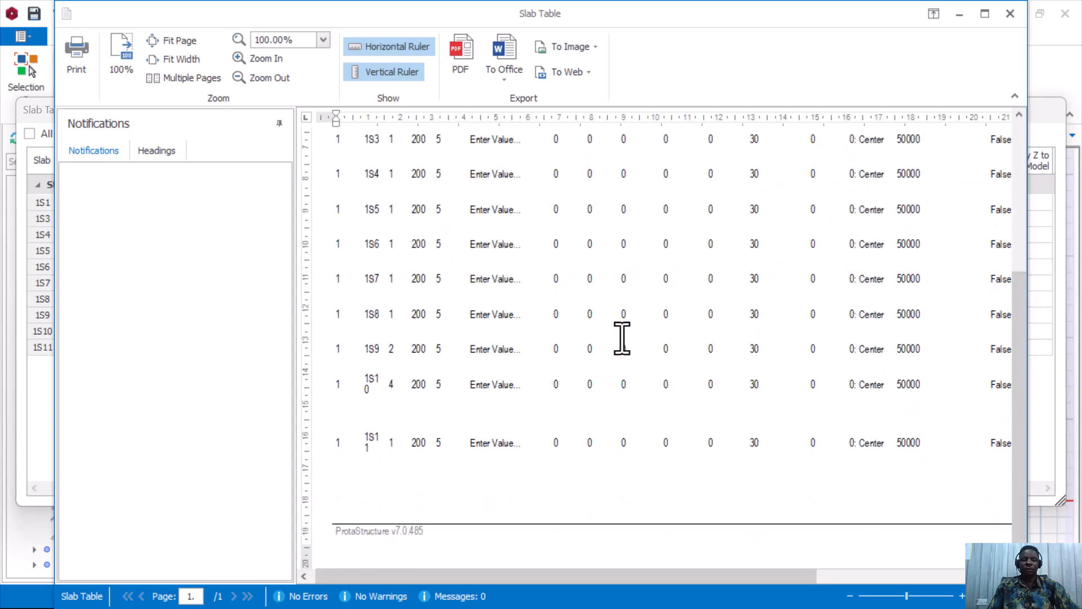
{"action": "scroll", "coordinate": [622, 338], "scroll_direction": "up", "scroll_amount": 5}
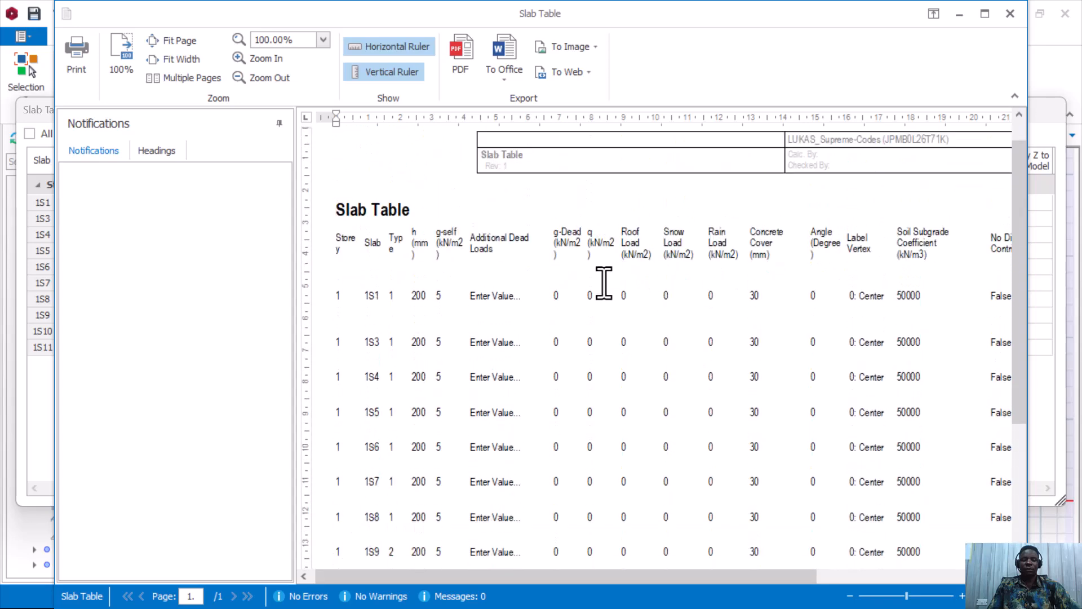
{"action": "left_click", "coordinate": [1010, 13]}
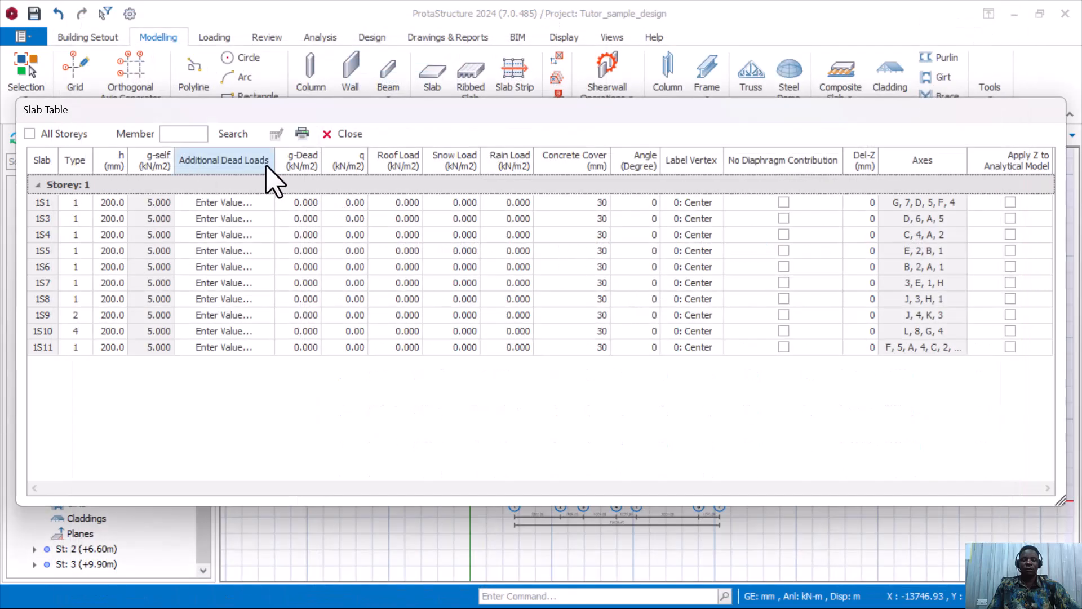
{"action": "left_click", "coordinate": [350, 135]}
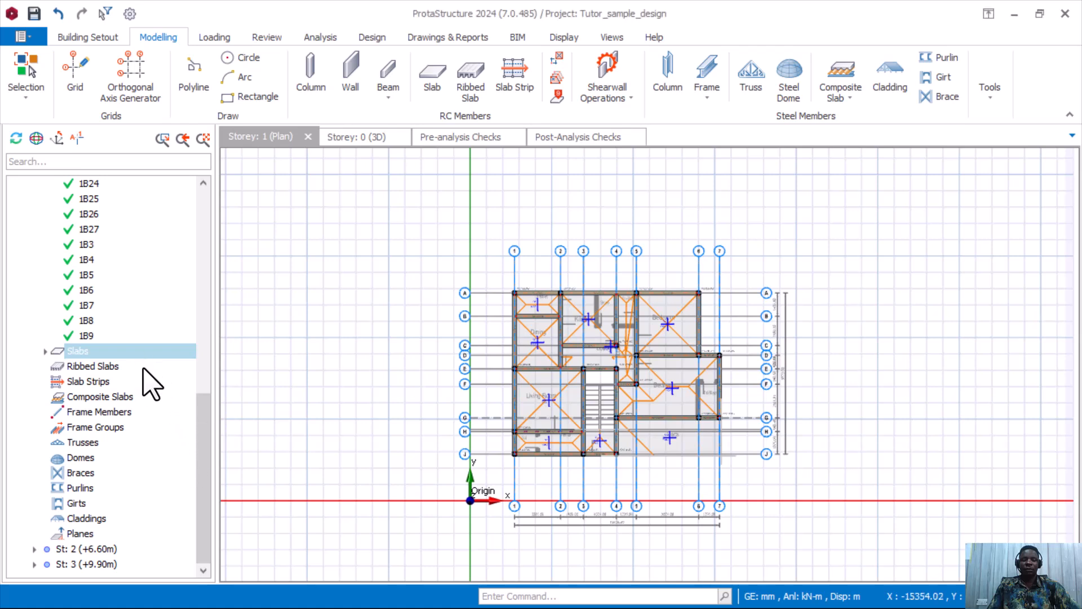
Switch the plan view to storey 0 and select the 1800 × 1800 mm pad footing F-1C1 at grid A-2.
{"action": "scroll", "coordinate": [145, 298], "scroll_direction": "up", "scroll_amount": 10}
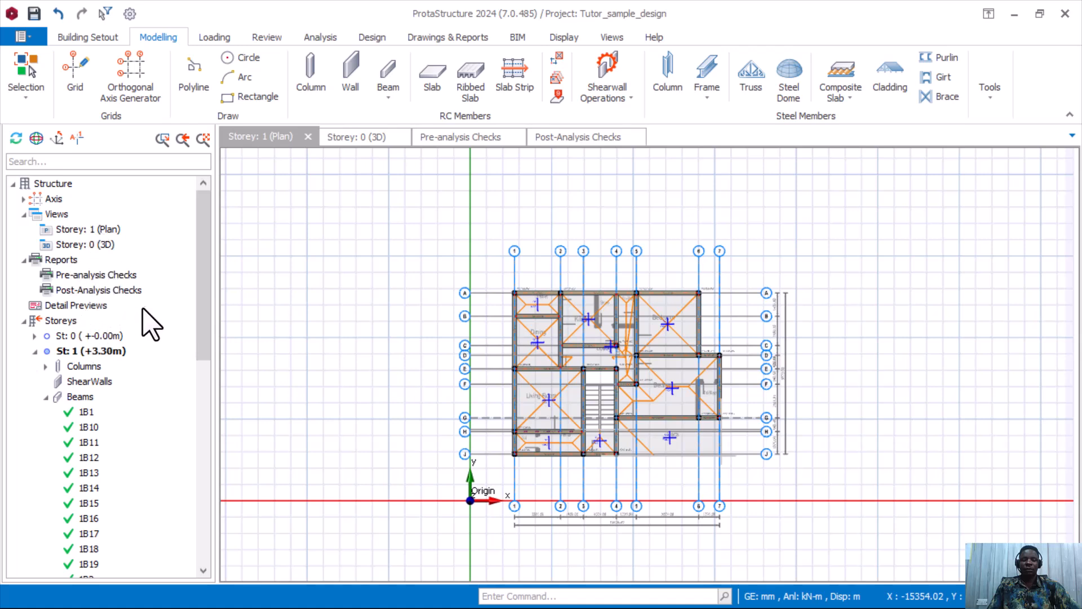
{"action": "double_click", "coordinate": [88, 336]}
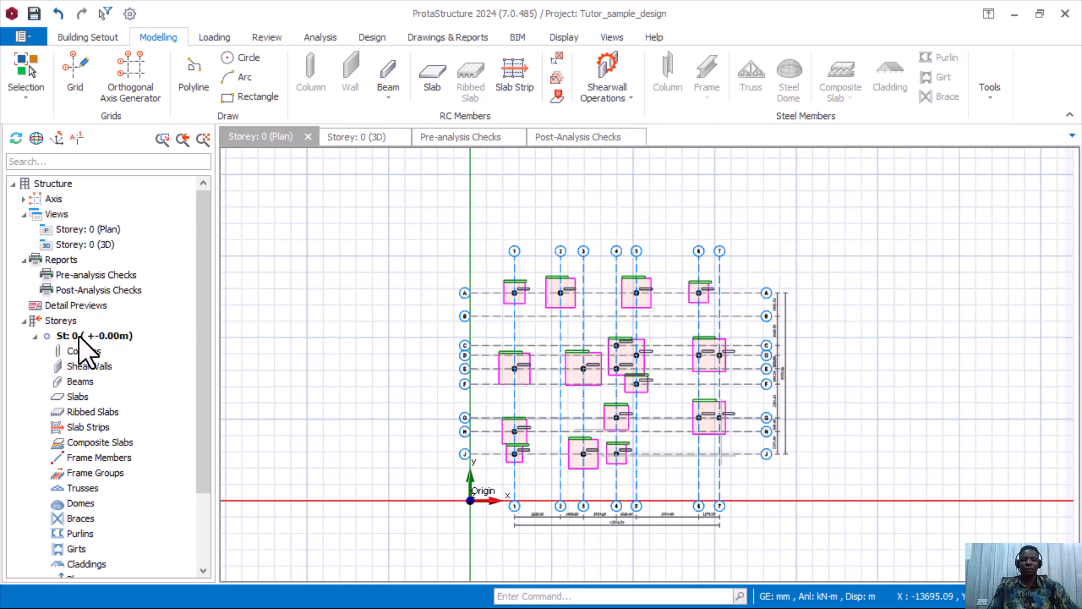
{"action": "scroll", "coordinate": [102, 388], "scroll_direction": "down", "scroll_amount": 2}
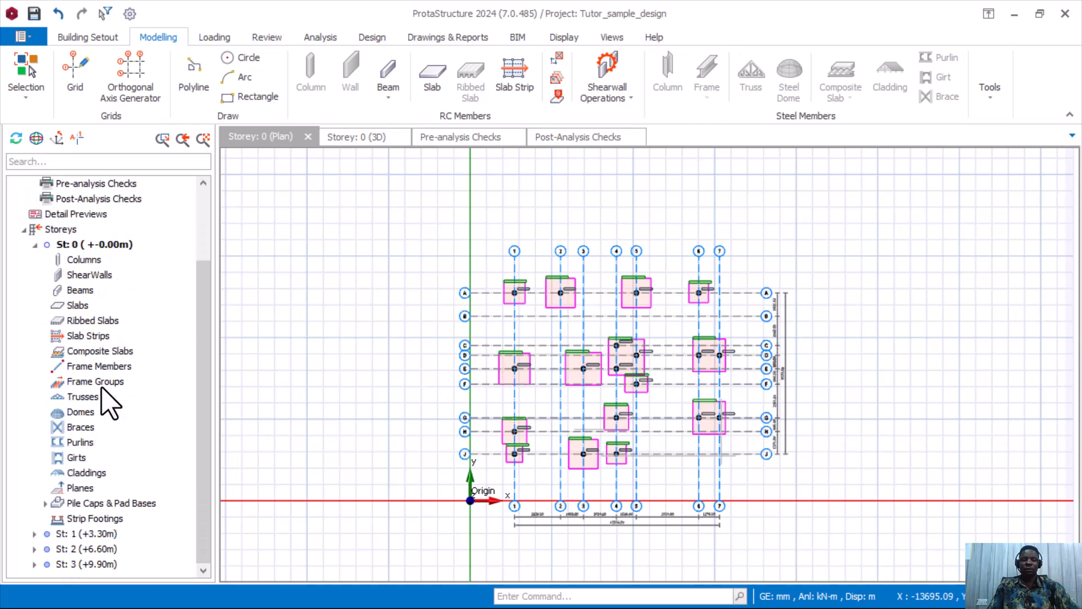
{"action": "scroll", "coordinate": [103, 385], "scroll_direction": "up", "scroll_amount": 2}
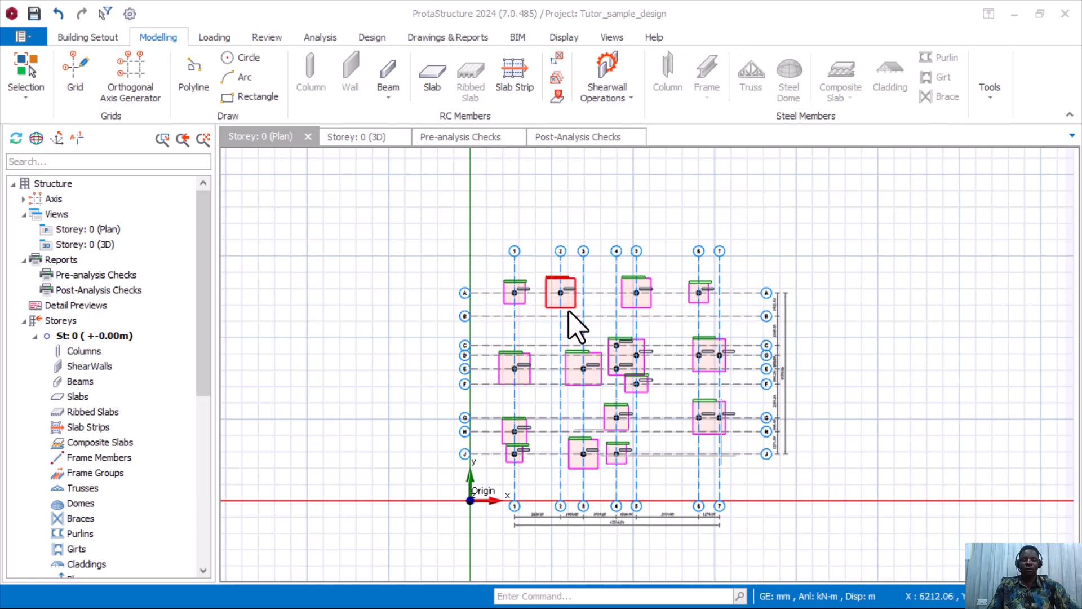
{"action": "scroll", "coordinate": [572, 314], "scroll_direction": "up", "scroll_amount": 2}
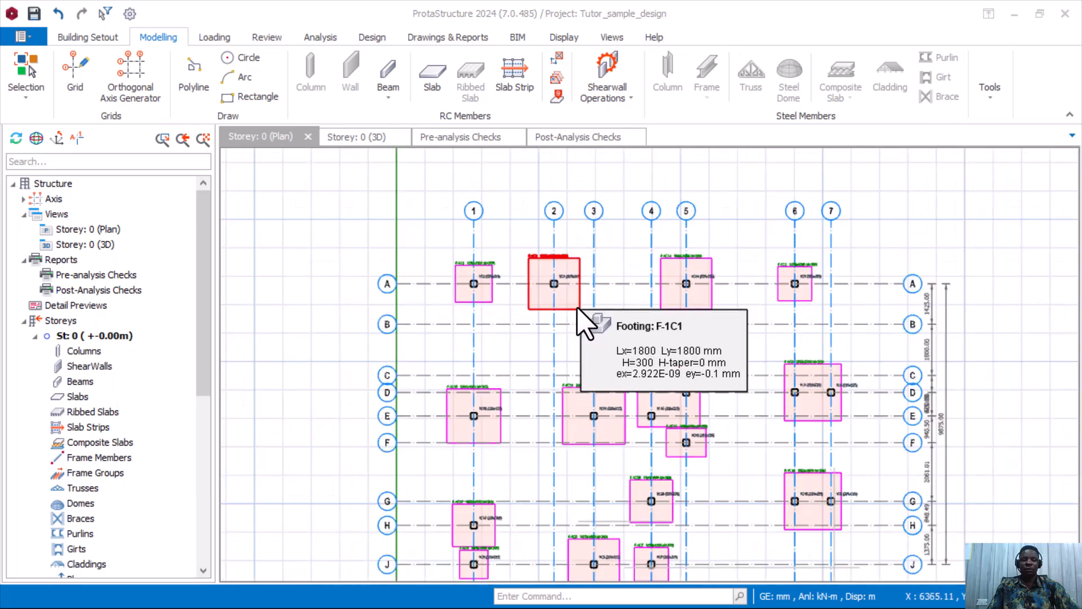
{"action": "left_click", "coordinate": [577, 309]}
Open F-1C1's 5-page Pad Footing Design report to Eurocode 2 (UK).
{"action": "right_click", "coordinate": [577, 309]}
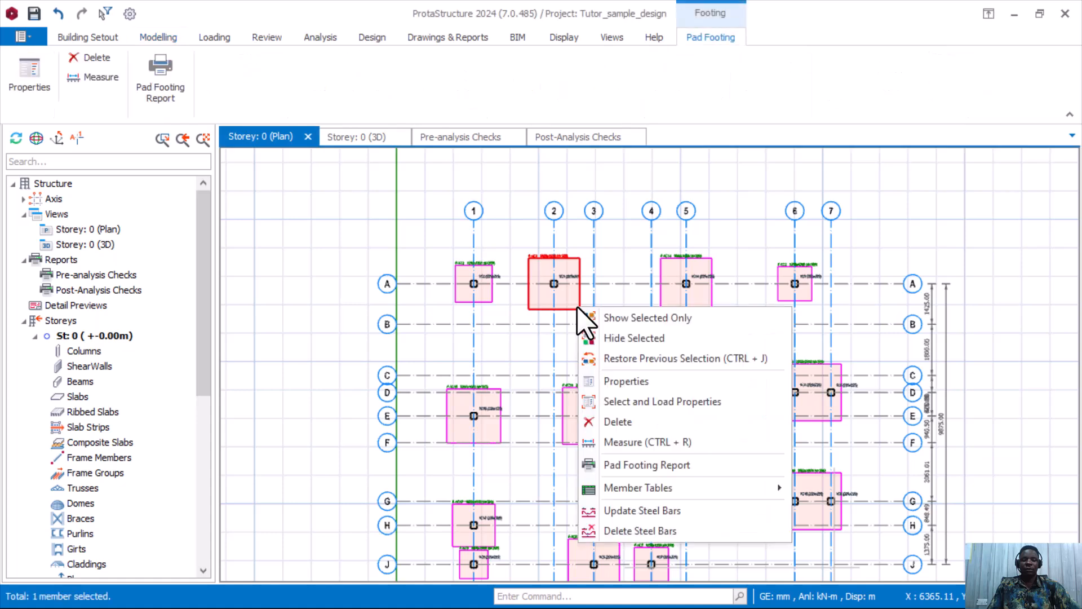
{"action": "left_click", "coordinate": [657, 465]}
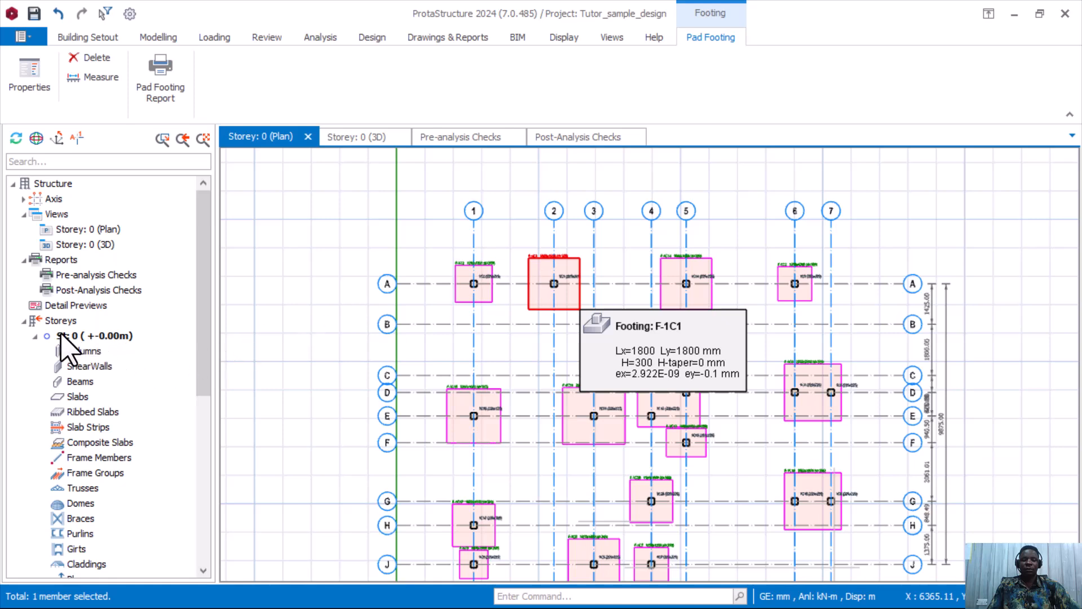
{"action": "double_click", "coordinate": [539, 300]}
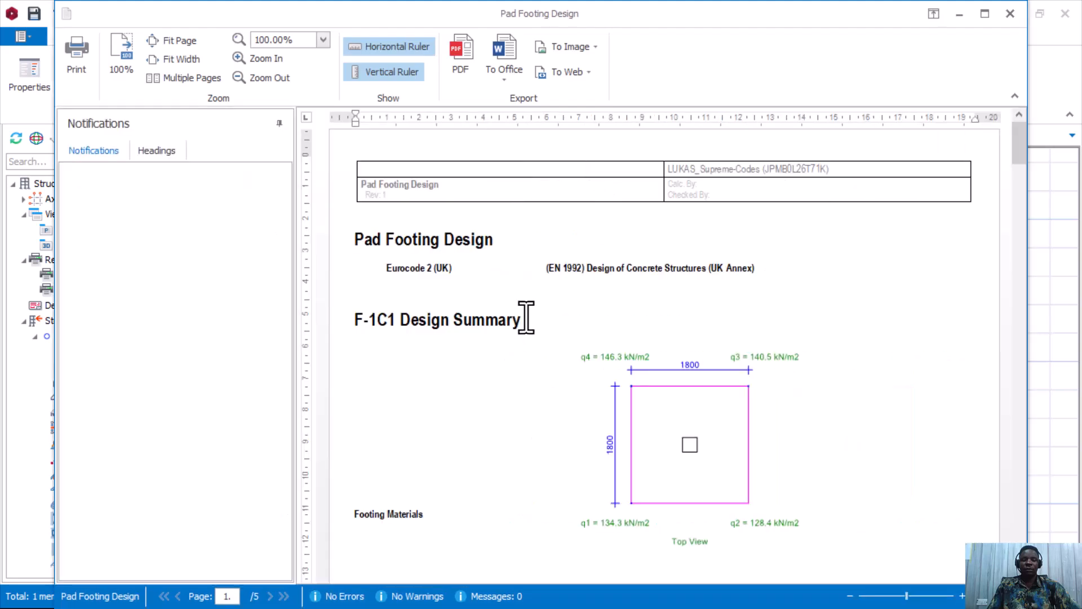
Scroll F-1C1's soil stress, eccentricity and punching checks, reaching 386.6 kN demand against 543.0 kN capacity.
{"action": "scroll", "coordinate": [543, 281], "scroll_direction": "down", "scroll_amount": 1}
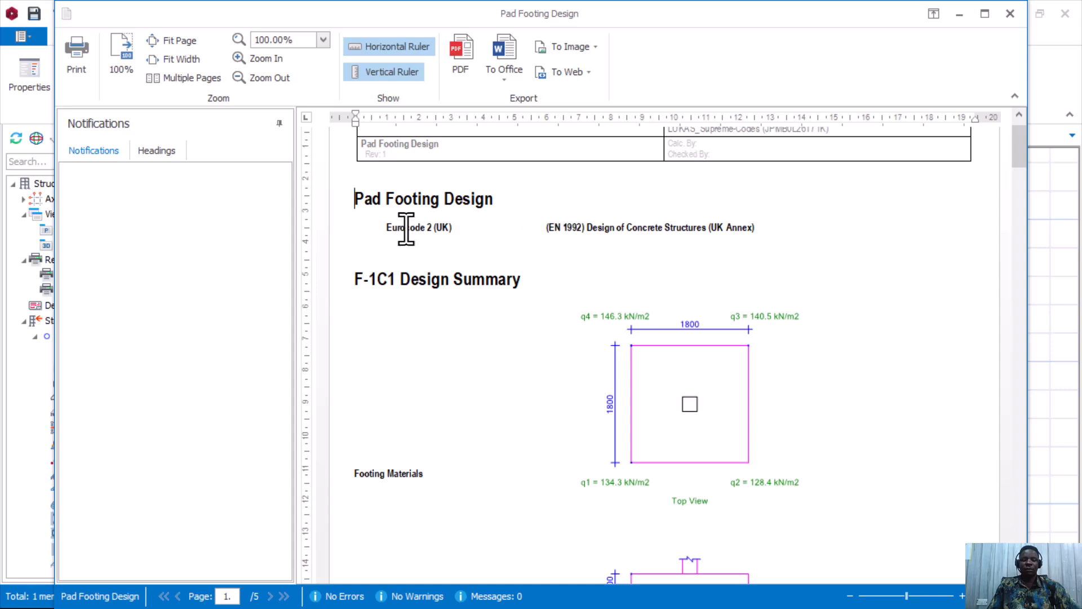
{"action": "scroll", "coordinate": [615, 288], "scroll_direction": "down", "scroll_amount": 3}
{"action": "scroll", "coordinate": [623, 287], "scroll_direction": "down", "scroll_amount": 12}
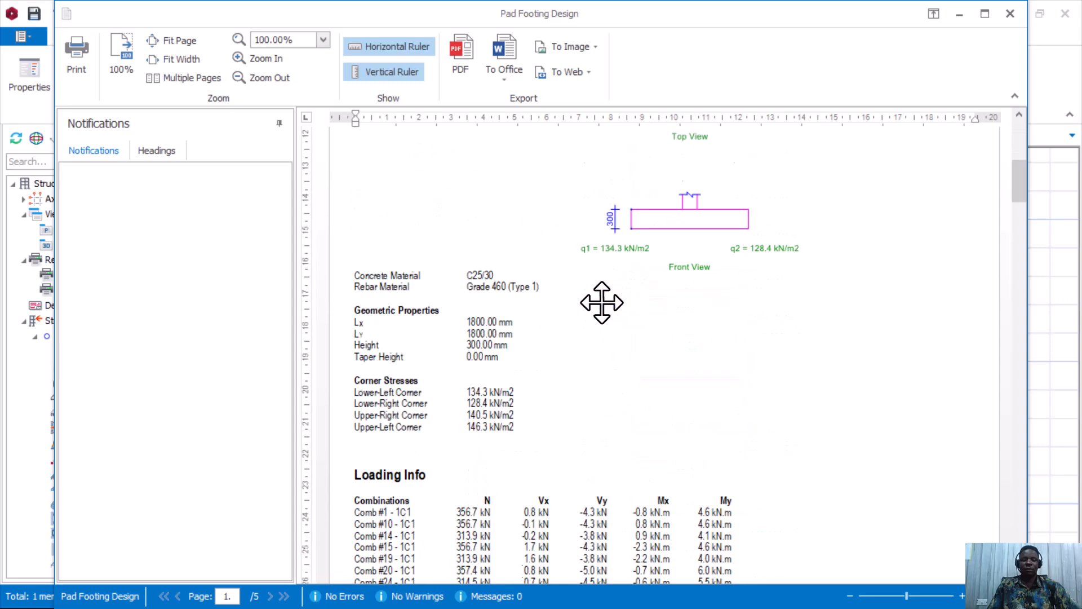
{"action": "scroll", "coordinate": [584, 315], "scroll_direction": "down", "scroll_amount": 2}
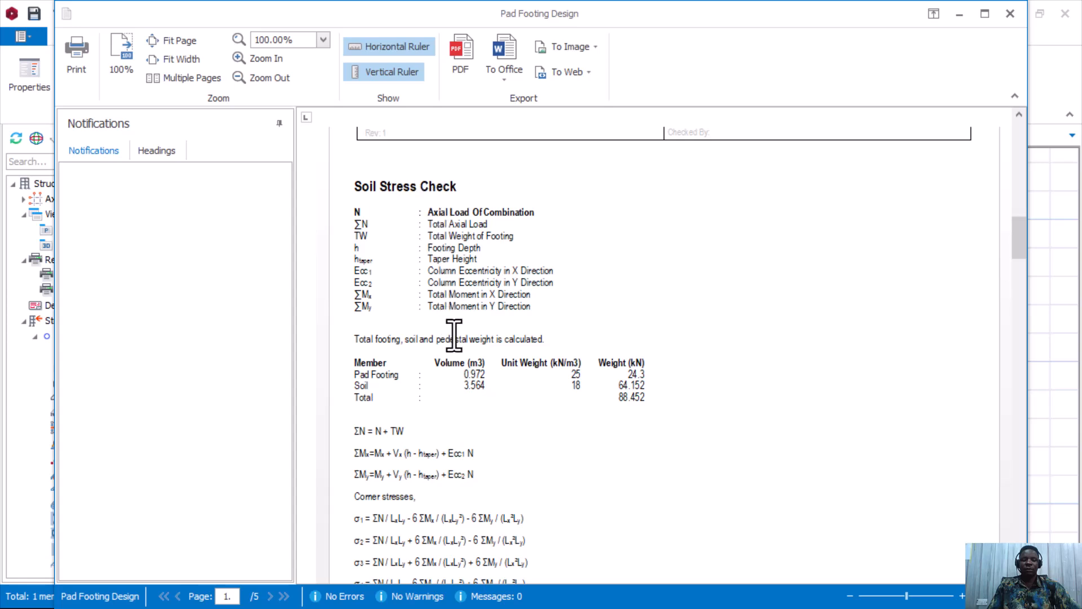
{"action": "scroll", "coordinate": [454, 333], "scroll_direction": "down", "scroll_amount": 1}
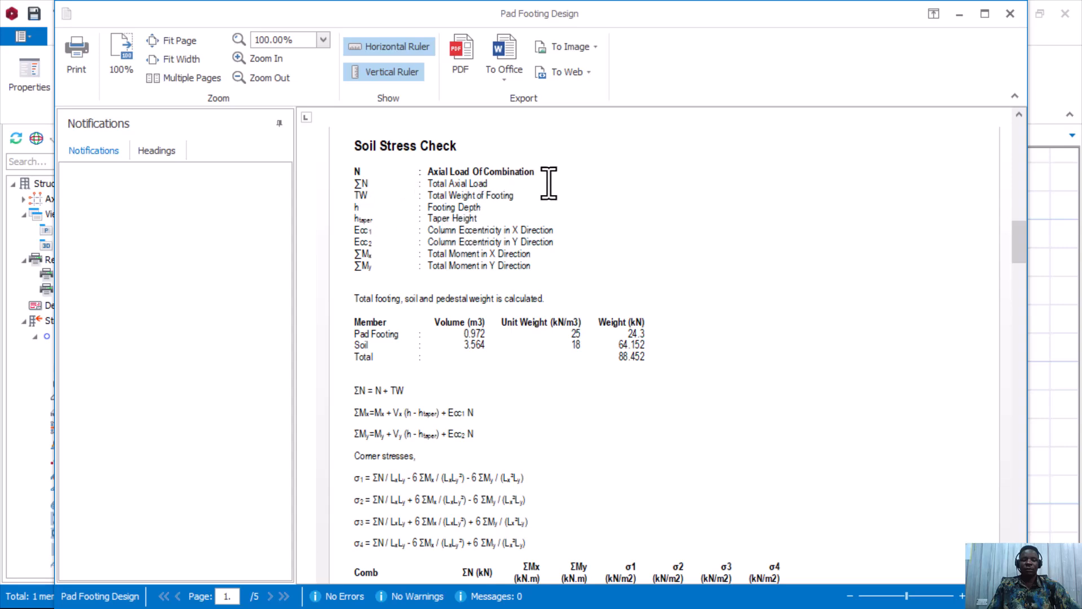
{"action": "scroll", "coordinate": [516, 214], "scroll_direction": "down", "scroll_amount": 10}
{"action": "scroll", "coordinate": [505, 249], "scroll_direction": "down", "scroll_amount": 3}
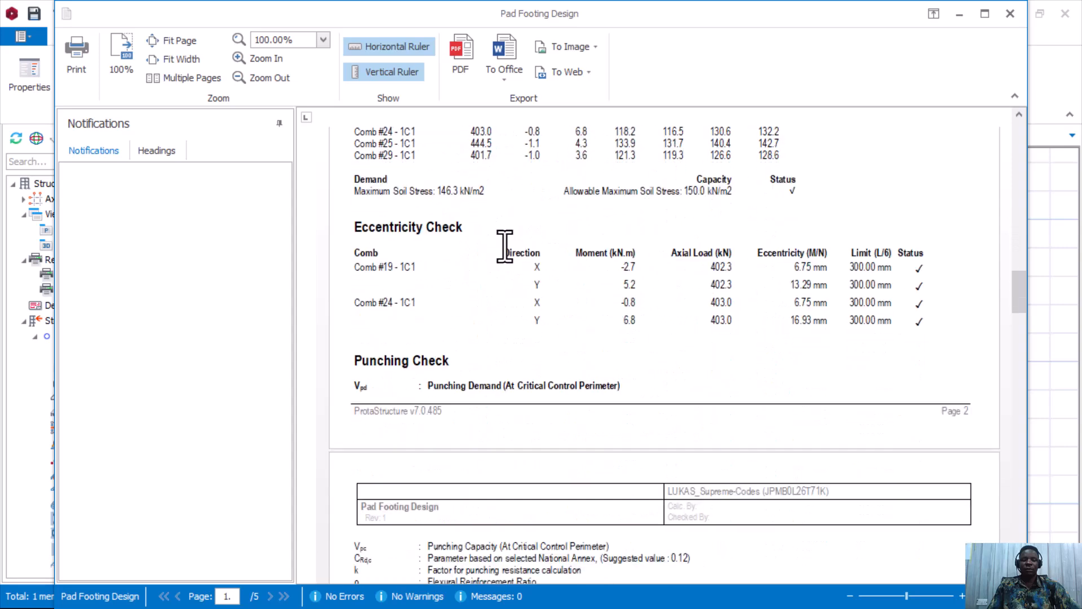
{"action": "scroll", "coordinate": [496, 252], "scroll_direction": "up", "scroll_amount": 10}
{"action": "scroll", "coordinate": [473, 248], "scroll_direction": "up", "scroll_amount": 7}
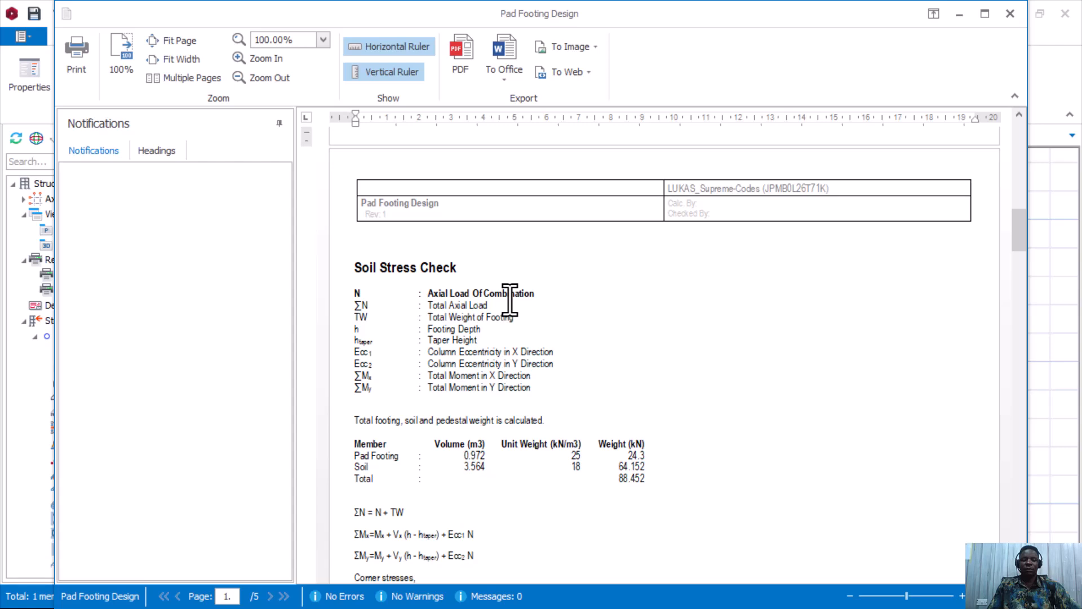
{"action": "scroll", "coordinate": [584, 381], "scroll_direction": "down", "scroll_amount": 3}
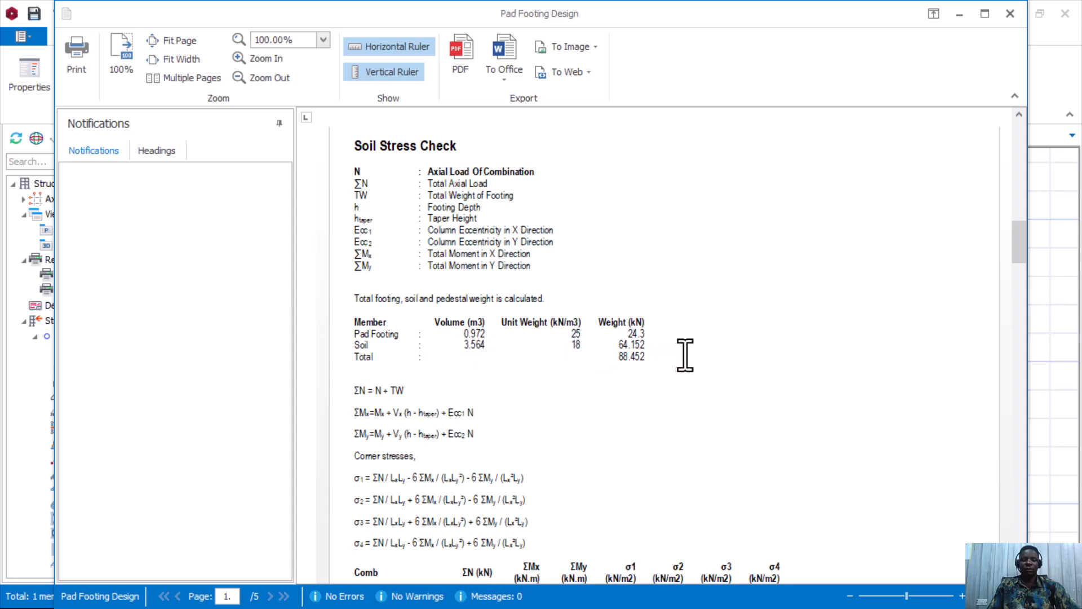
{"action": "scroll", "coordinate": [590, 362], "scroll_direction": "down", "scroll_amount": 3}
{"action": "scroll", "coordinate": [590, 362], "scroll_direction": "down", "scroll_amount": 7}
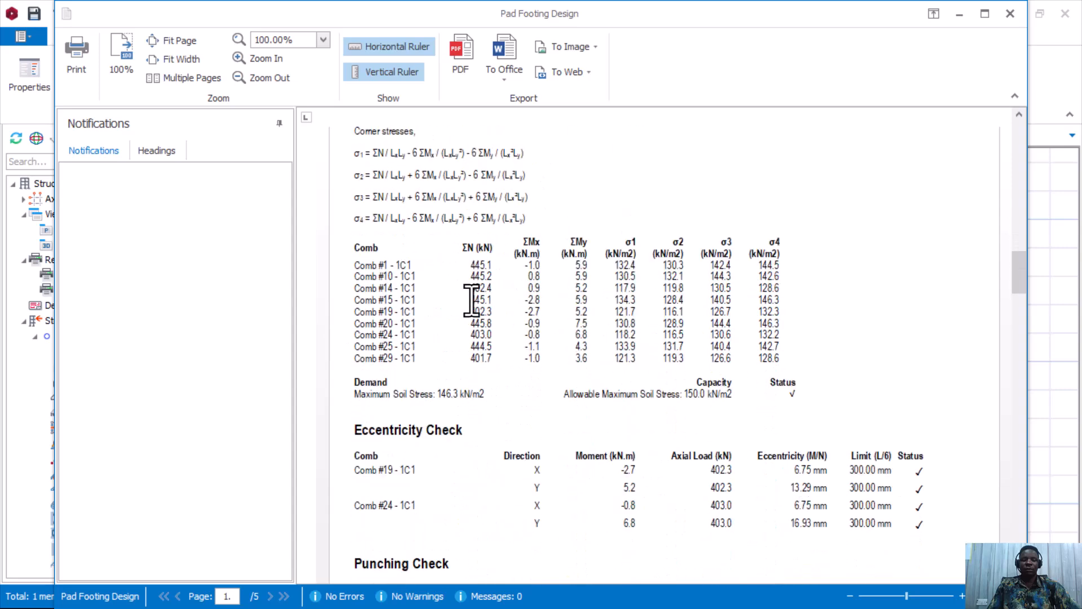
{"action": "scroll", "coordinate": [569, 316], "scroll_direction": "down", "scroll_amount": 3}
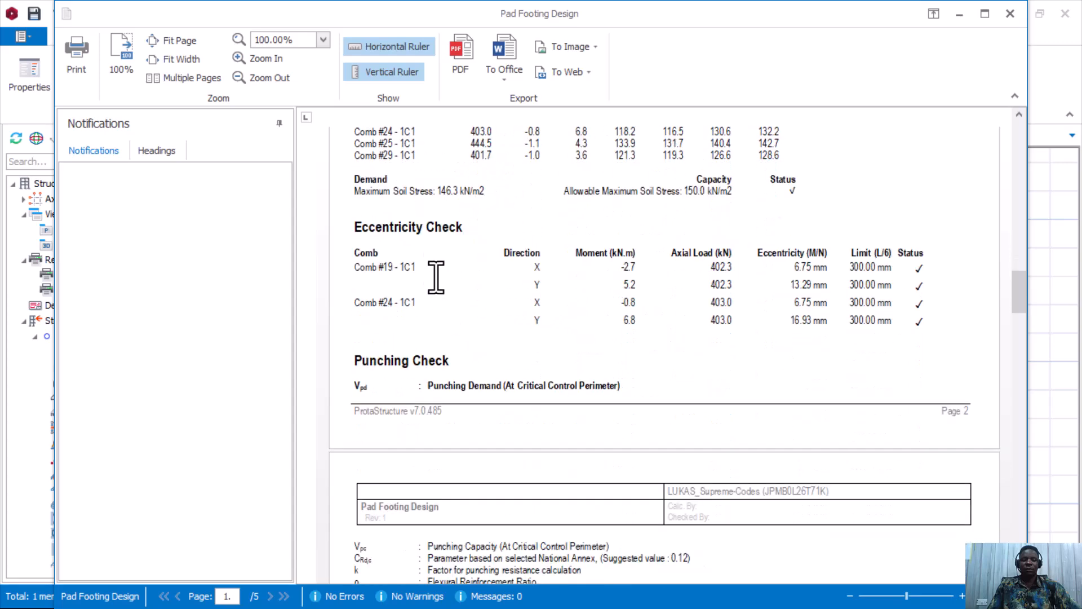
{"action": "scroll", "coordinate": [453, 243], "scroll_direction": "down", "scroll_amount": 20}
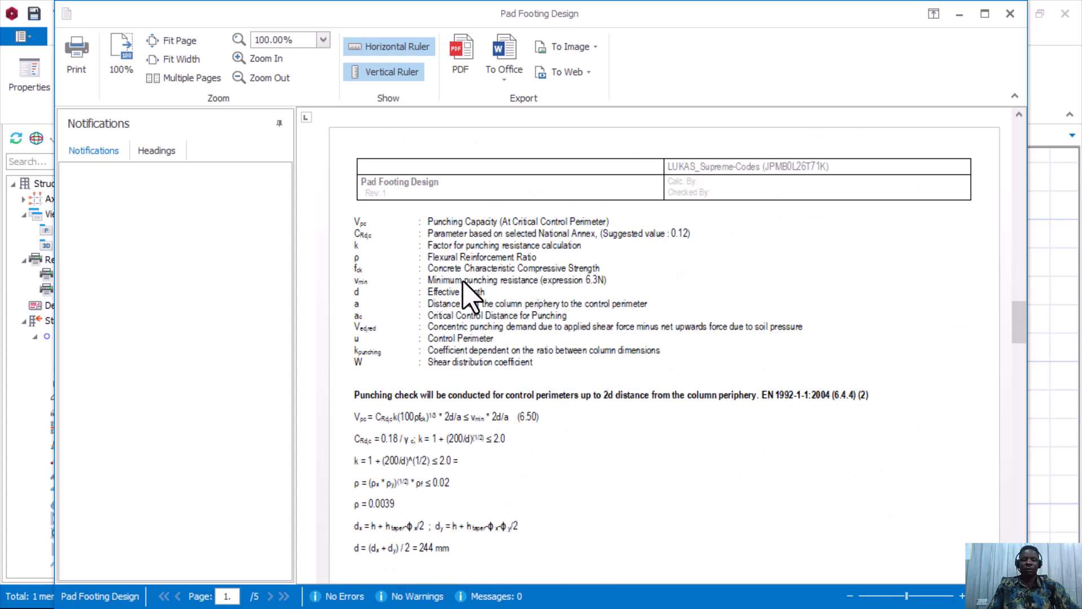
{"action": "scroll", "coordinate": [469, 293], "scroll_direction": "down", "scroll_amount": 18}
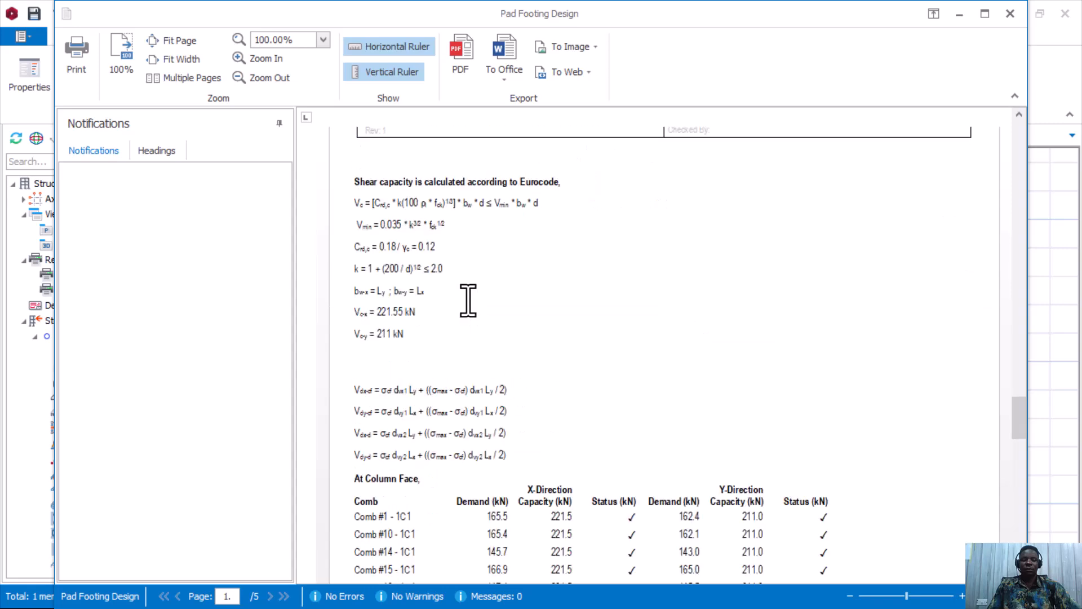
{"action": "scroll", "coordinate": [468, 304], "scroll_direction": "down", "scroll_amount": 19}
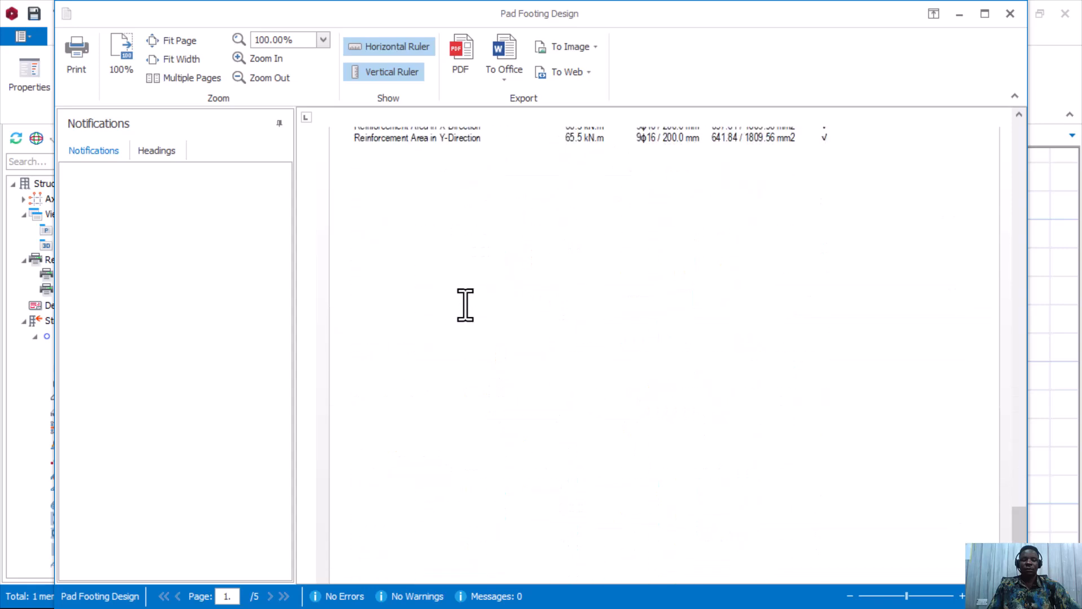
{"action": "scroll", "coordinate": [463, 311], "scroll_direction": "up", "scroll_amount": 20}
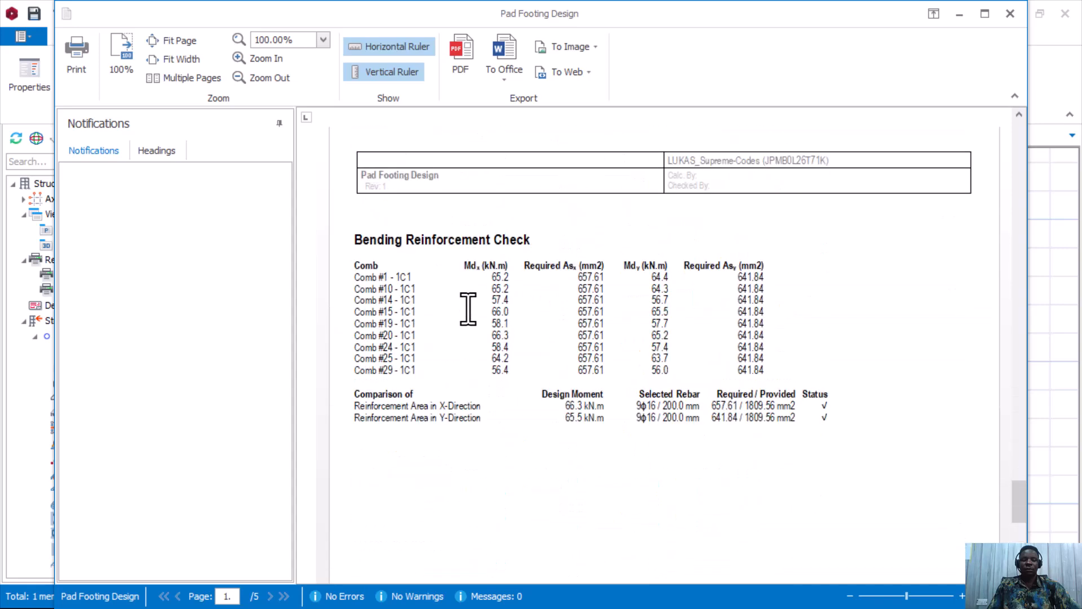
{"action": "scroll", "coordinate": [468, 308], "scroll_direction": "up", "scroll_amount": 16}
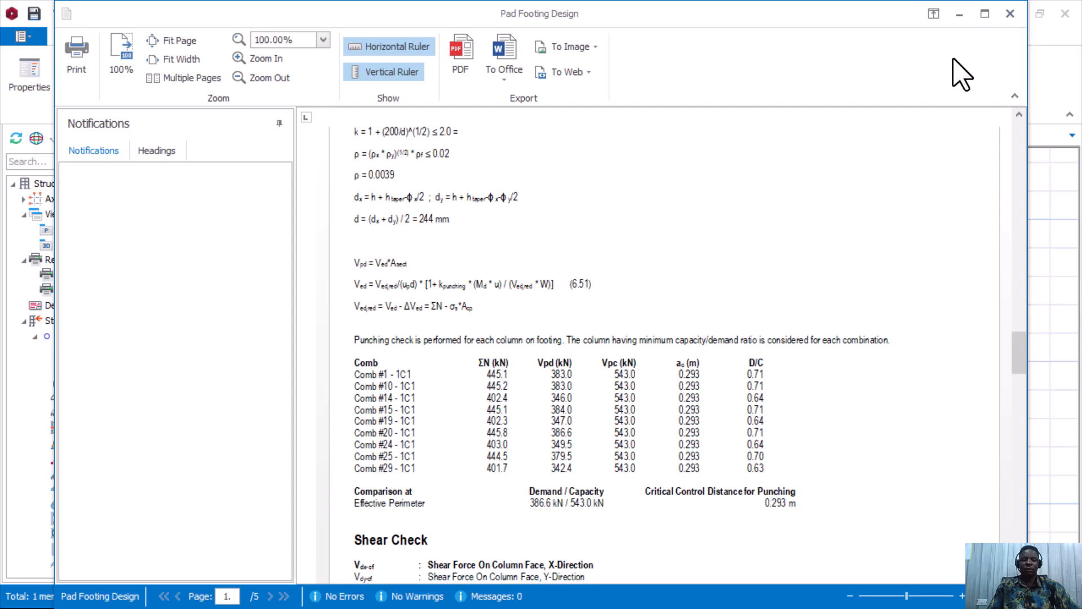
Close F-1C1's report and open the pad footing design report for footing F-1C15.
{"action": "left_click", "coordinate": [1010, 14]}
{"action": "scroll", "coordinate": [671, 422], "scroll_direction": "down", "scroll_amount": 2}
{"action": "scroll", "coordinate": [665, 428], "scroll_direction": "up", "scroll_amount": 3}
{"action": "scroll", "coordinate": [663, 412], "scroll_direction": "up", "scroll_amount": 2}
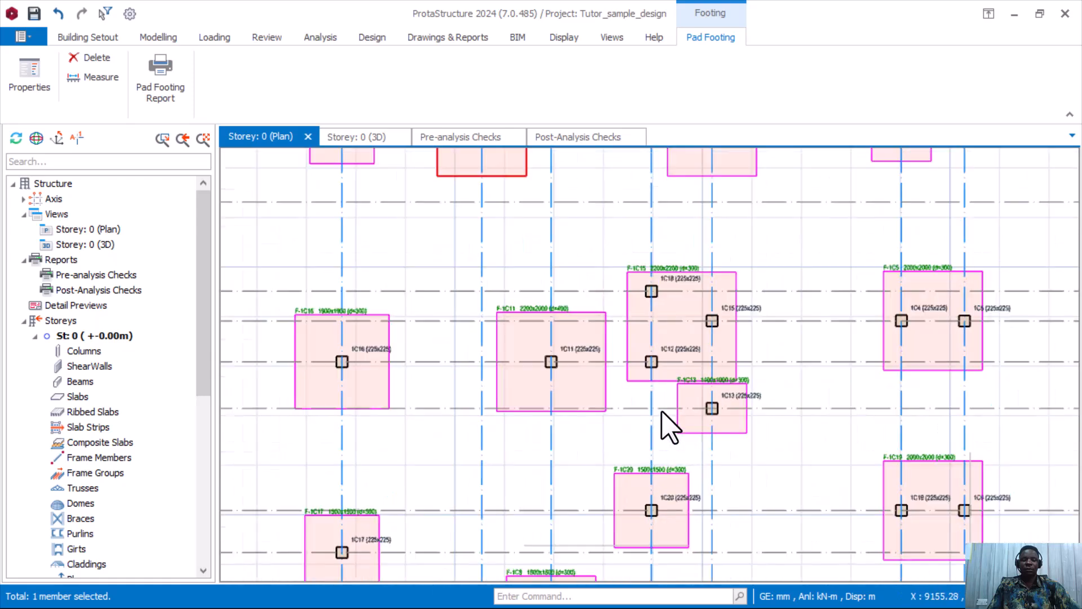
{"action": "right_click", "coordinate": [665, 386]}
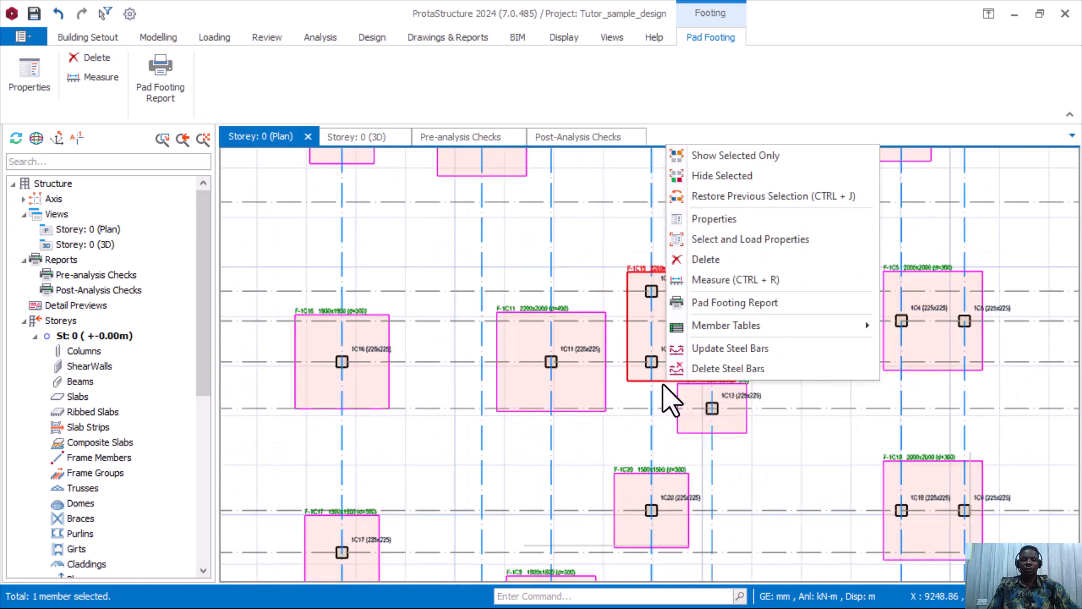
{"action": "left_click", "coordinate": [740, 305]}
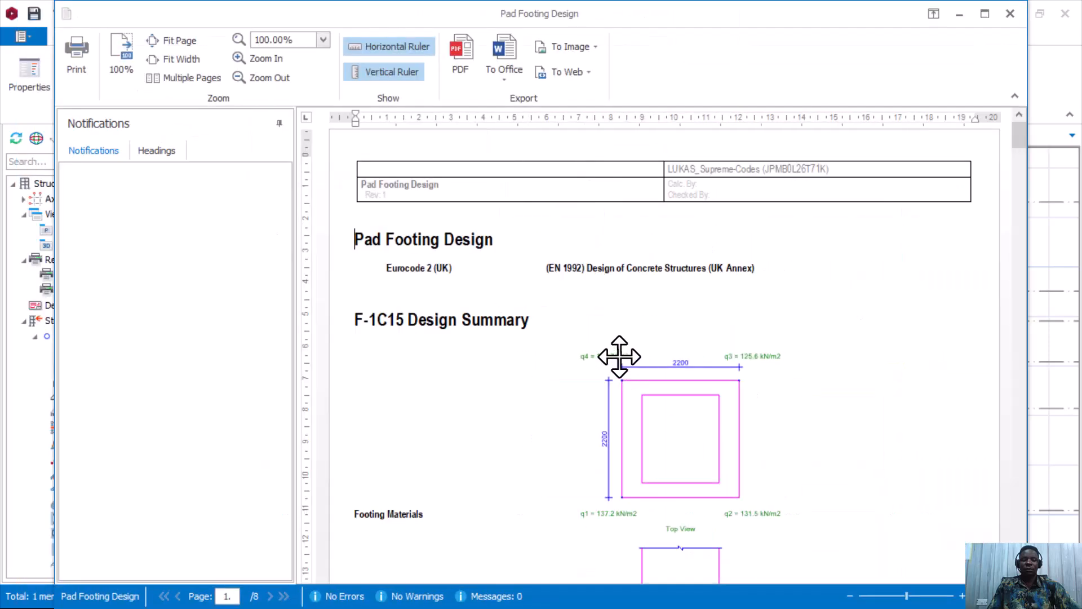
Scroll to the bending check: 11φ16/200 mm bars give 2211.68 mm² versus 803.75 mm² required.
{"action": "scroll", "coordinate": [529, 330], "scroll_direction": "down", "scroll_amount": 3}
{"action": "scroll", "coordinate": [530, 332], "scroll_direction": "down", "scroll_amount": 20}
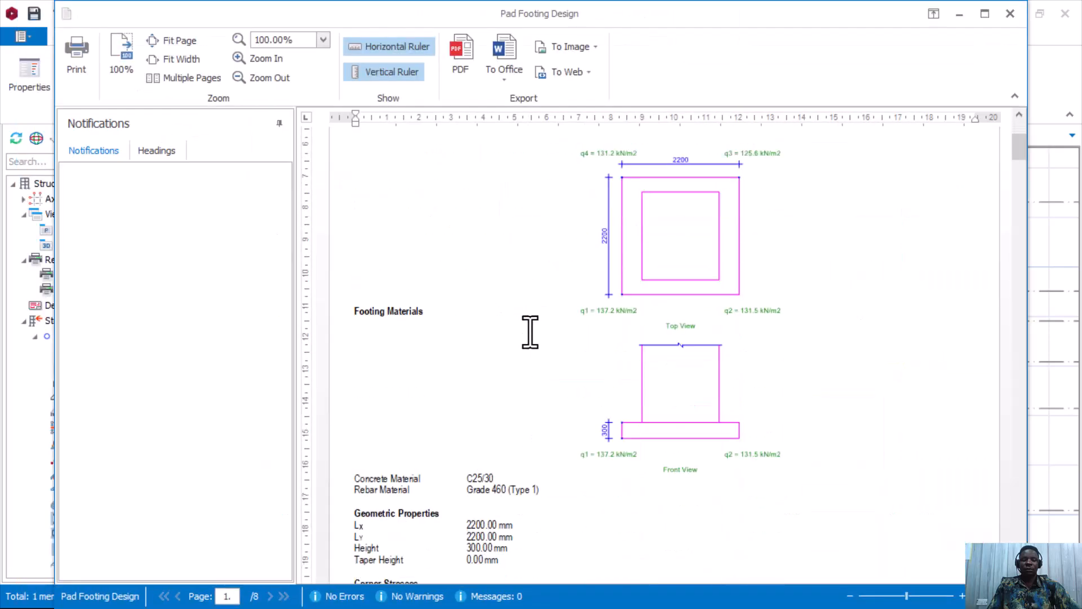
{"action": "scroll", "coordinate": [530, 337], "scroll_direction": "down", "scroll_amount": 18}
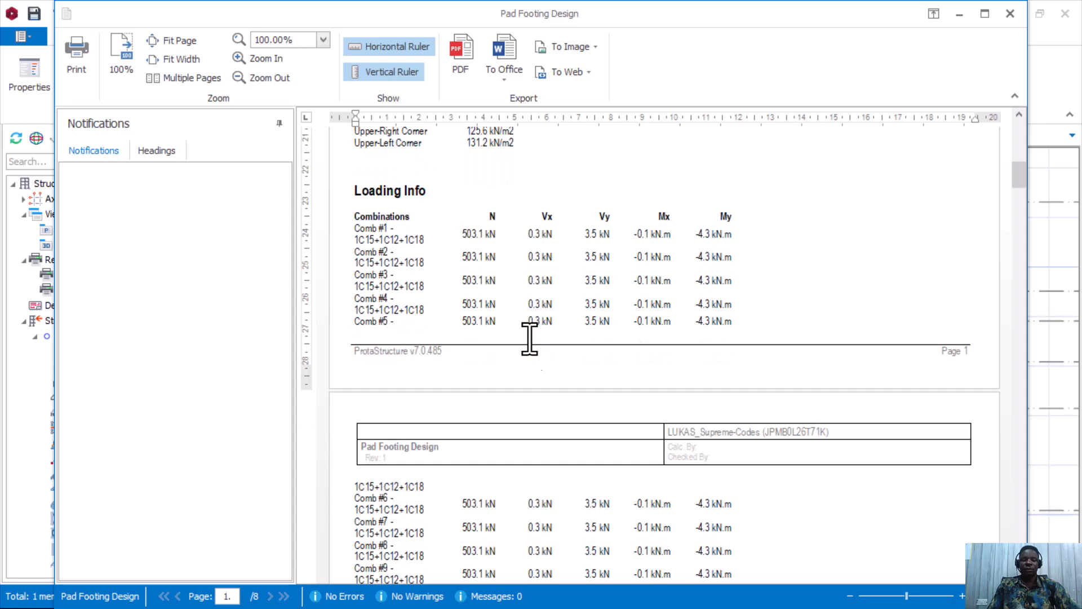
{"action": "scroll", "coordinate": [530, 336], "scroll_direction": "down", "scroll_amount": 20}
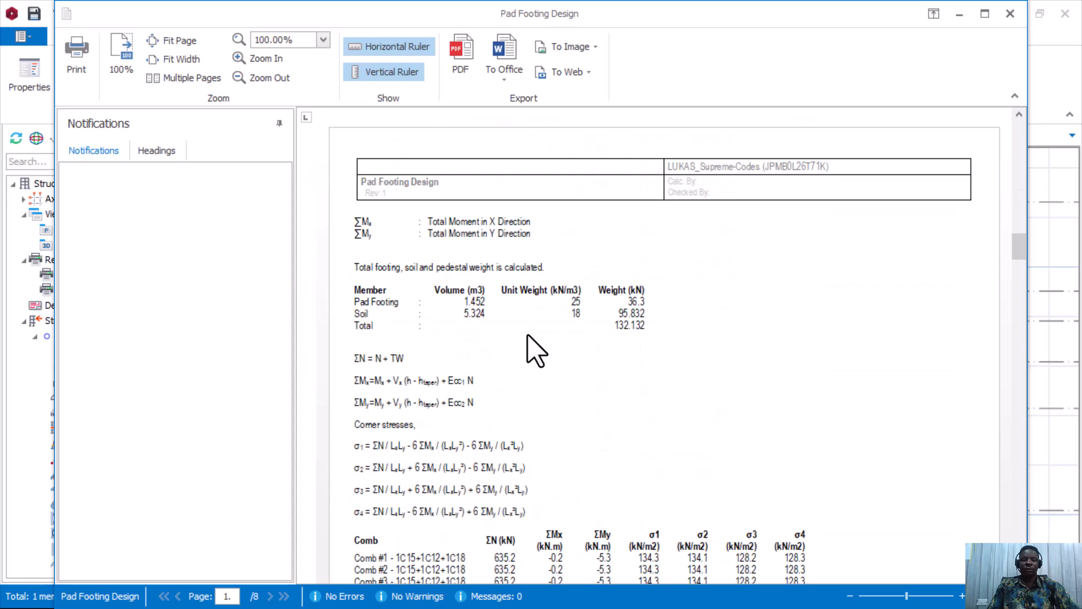
{"action": "scroll", "coordinate": [535, 349], "scroll_direction": "down", "scroll_amount": 6}
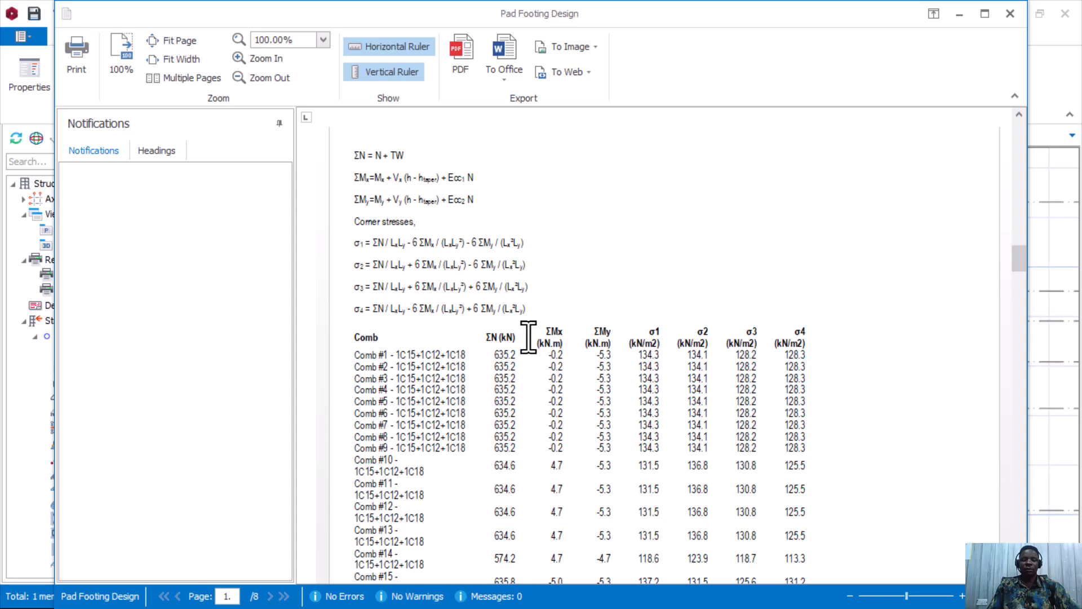
{"action": "scroll", "coordinate": [593, 328], "scroll_direction": "down", "scroll_amount": 6}
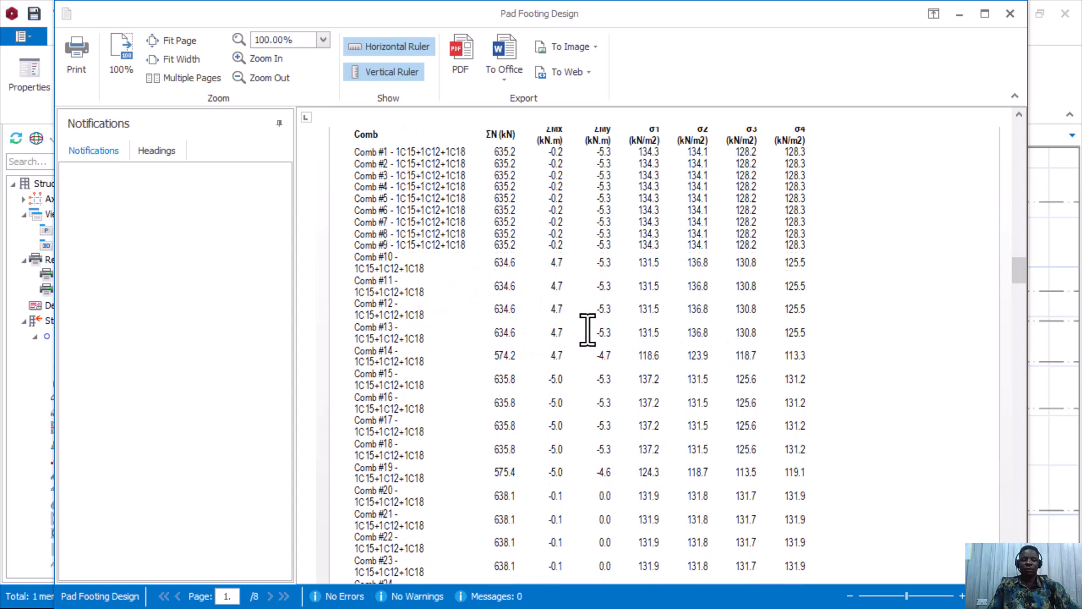
{"action": "scroll", "coordinate": [589, 328], "scroll_direction": "down", "scroll_amount": 11}
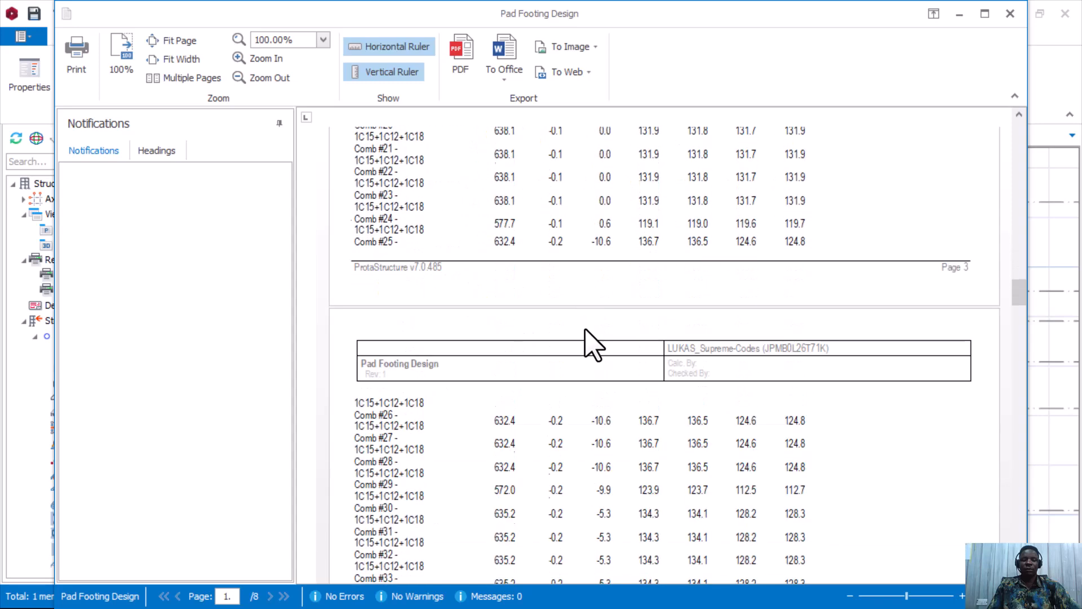
{"action": "scroll", "coordinate": [585, 332], "scroll_direction": "down", "scroll_amount": 6}
{"action": "scroll", "coordinate": [585, 332], "scroll_direction": "down", "scroll_amount": 20}
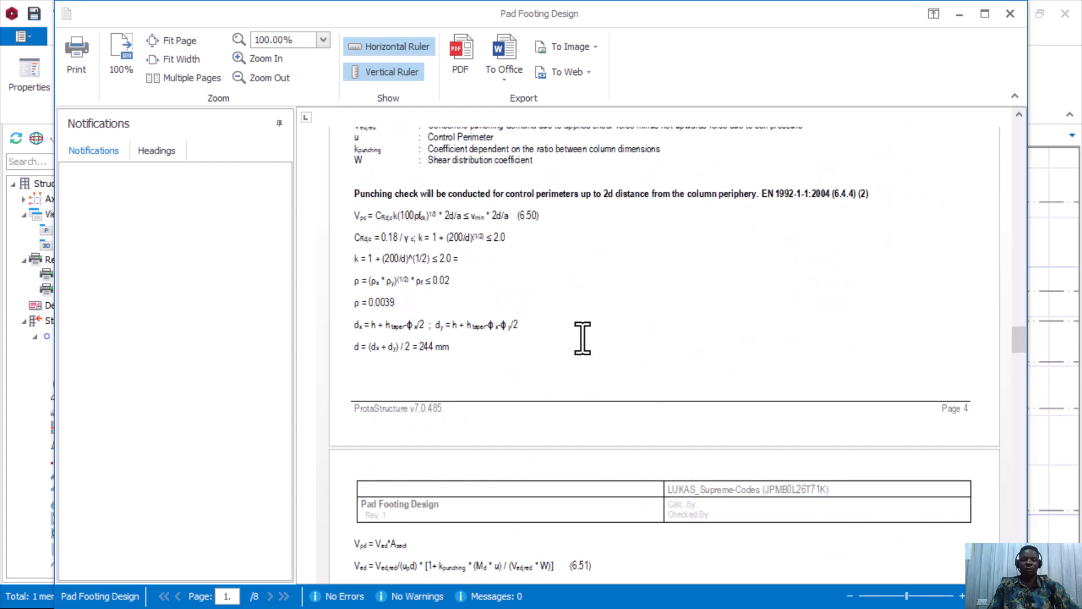
{"action": "scroll", "coordinate": [582, 337], "scroll_direction": "down", "scroll_amount": 20}
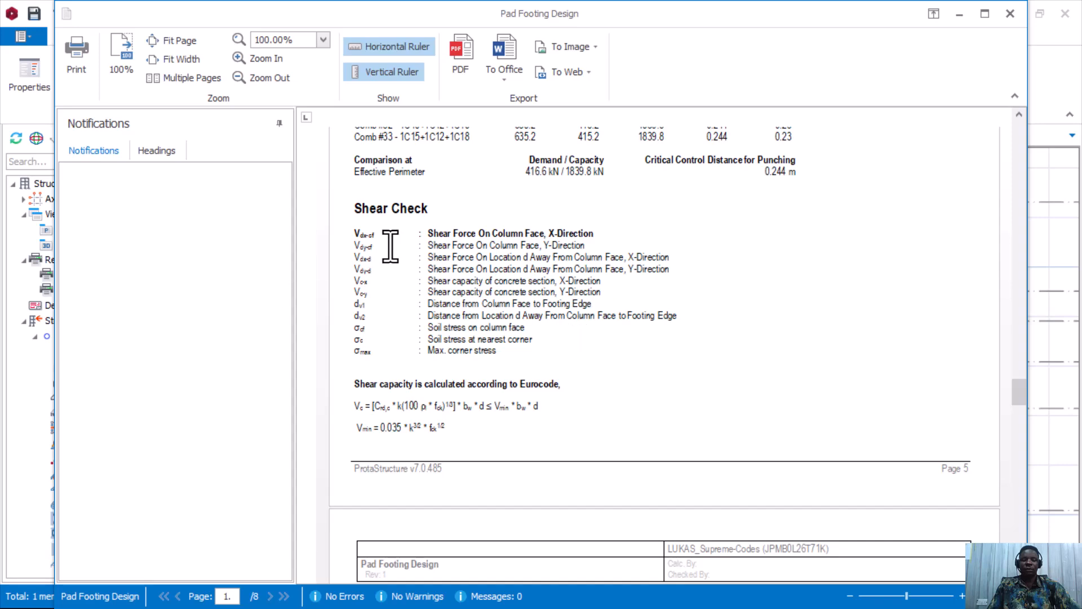
{"action": "scroll", "coordinate": [551, 293], "scroll_direction": "down", "scroll_amount": 15}
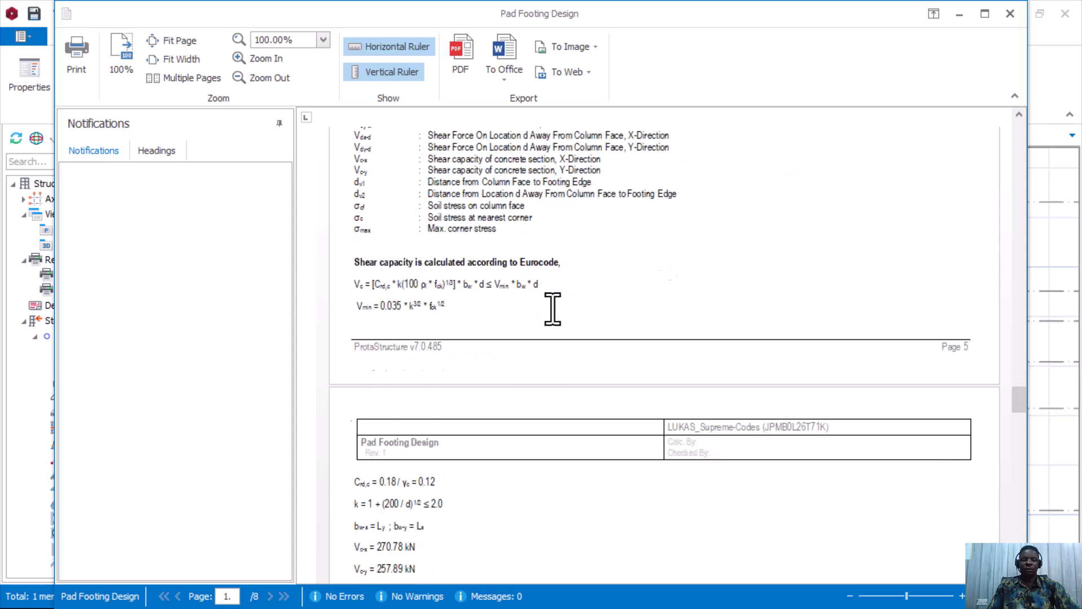
{"action": "scroll", "coordinate": [596, 330], "scroll_direction": "up", "scroll_amount": 10}
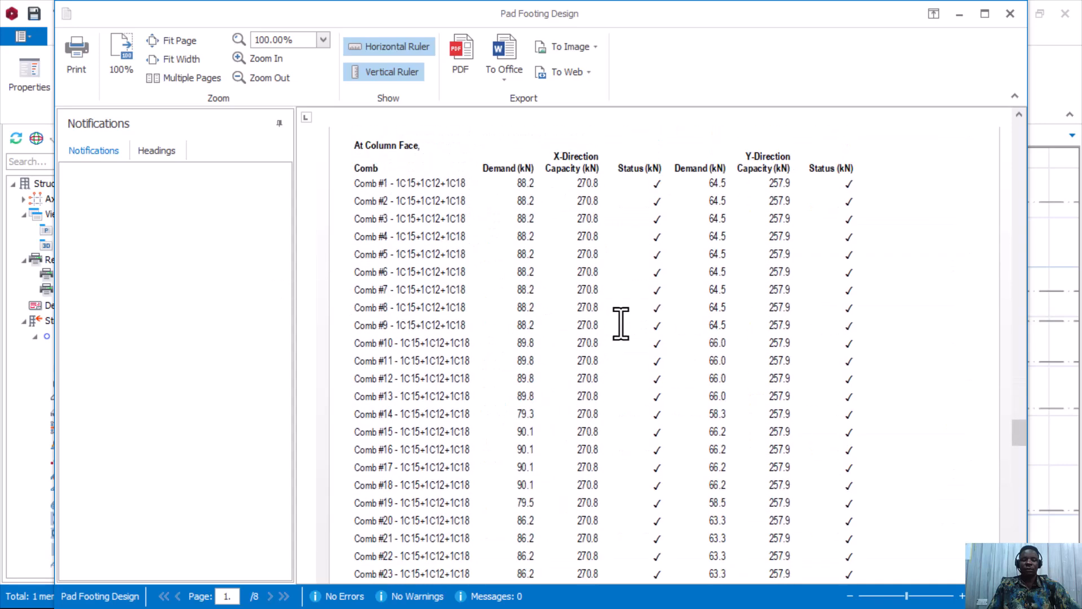
{"action": "scroll", "coordinate": [662, 375], "scroll_direction": "down", "scroll_amount": 5}
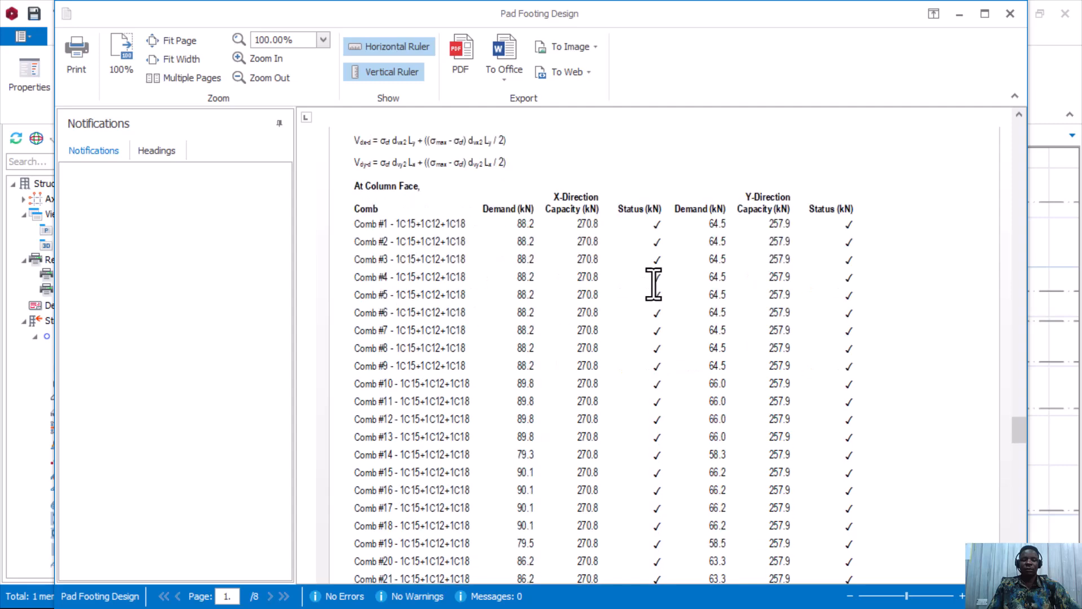
{"action": "scroll", "coordinate": [678, 237], "scroll_direction": "down", "scroll_amount": 20}
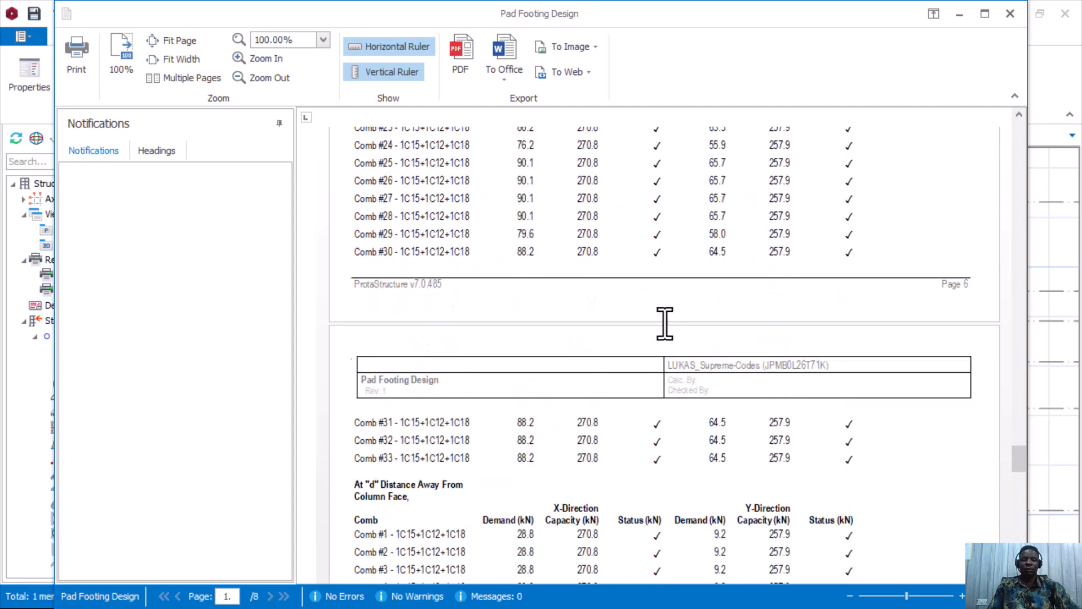
{"action": "scroll", "coordinate": [662, 331], "scroll_direction": "down", "scroll_amount": 10}
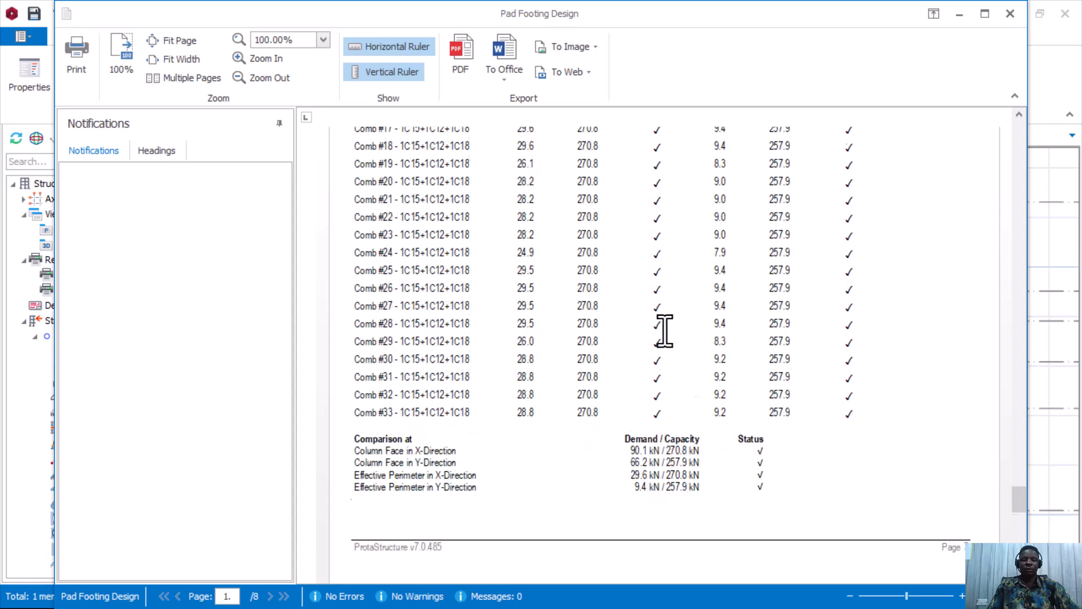
{"action": "scroll", "coordinate": [648, 338], "scroll_direction": "down", "scroll_amount": 16}
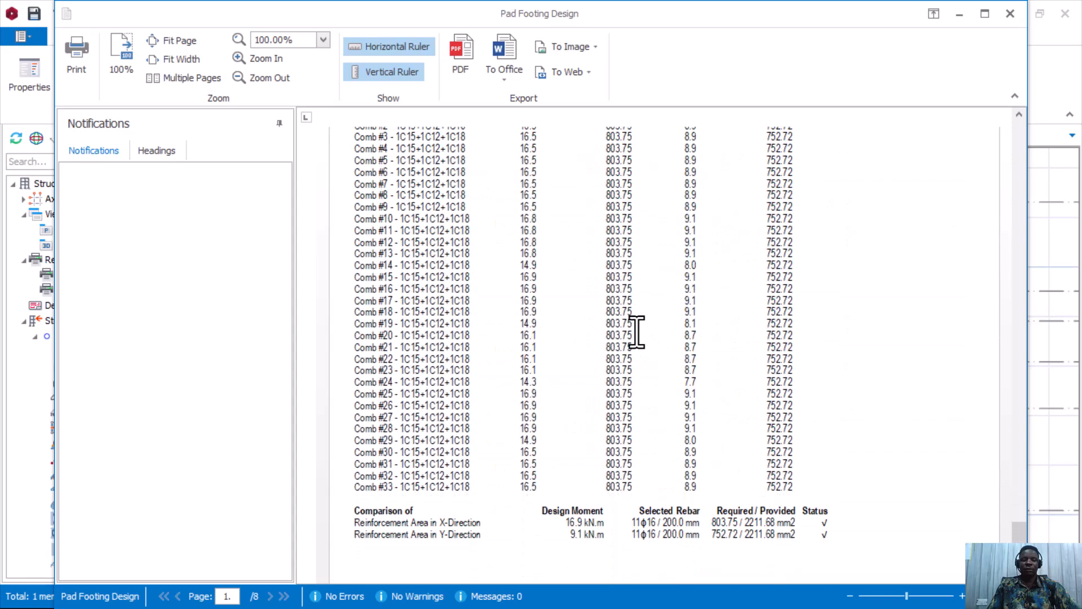
Close the Pad Footing Design report and inspect the pad bases on the Storey 0 foundation plan.
{"action": "left_click", "coordinate": [1010, 13]}
{"action": "scroll", "coordinate": [678, 399], "scroll_direction": "down", "scroll_amount": 5}
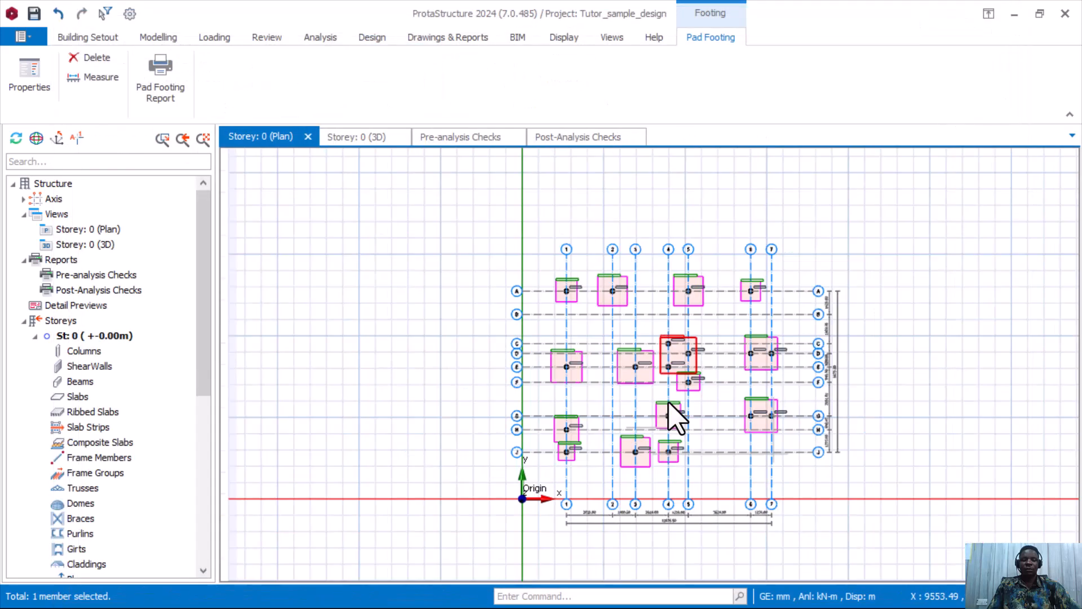
{"action": "scroll", "coordinate": [651, 340], "scroll_direction": "up", "scroll_amount": 3}
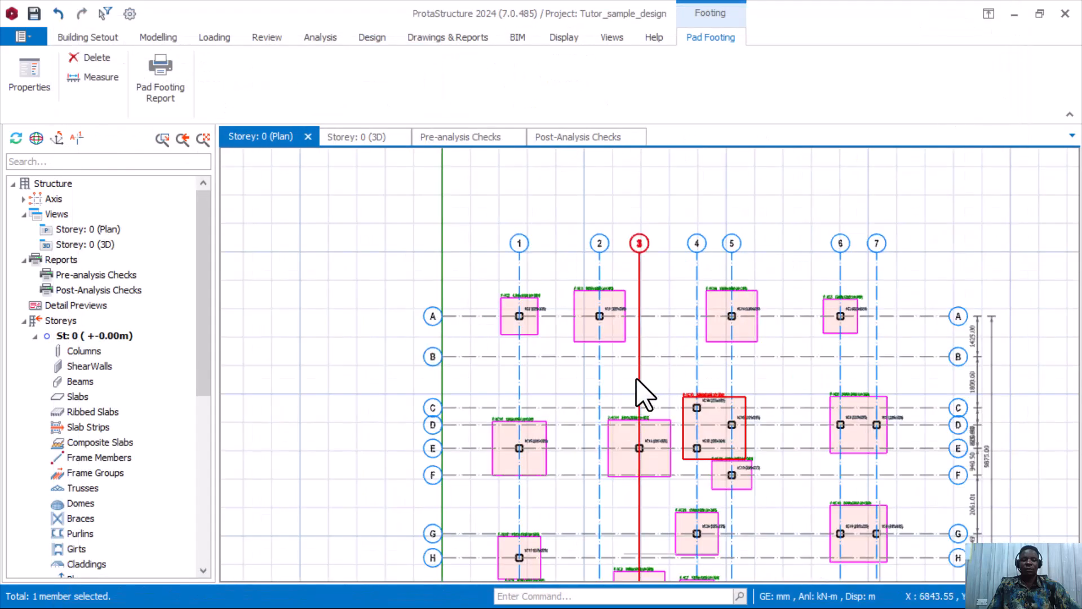
{"action": "mouse_move", "coordinate": [637, 381]}
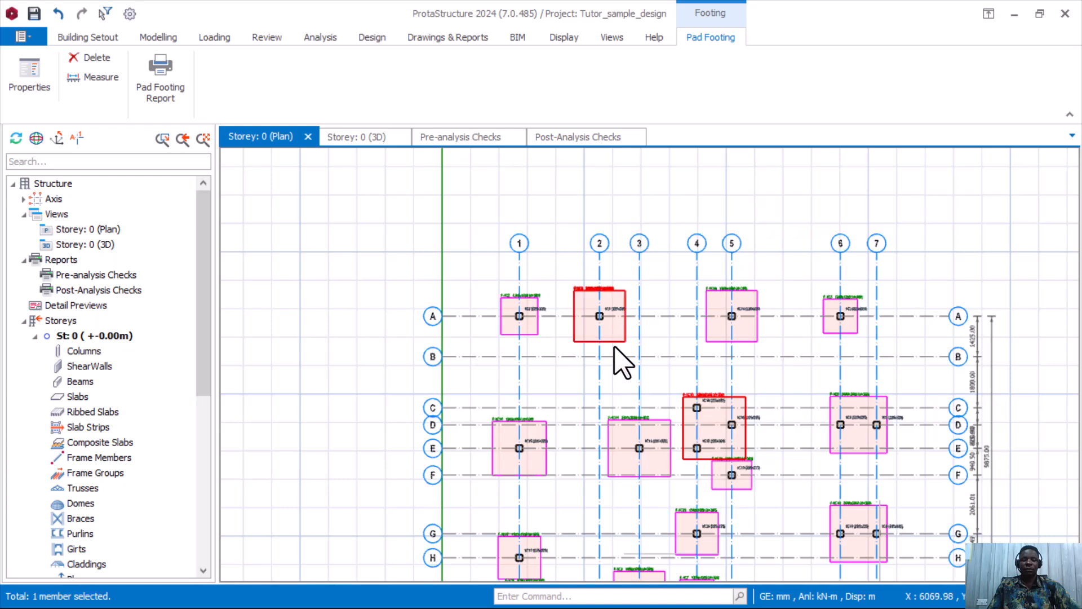
{"action": "mouse_move", "coordinate": [615, 349]}
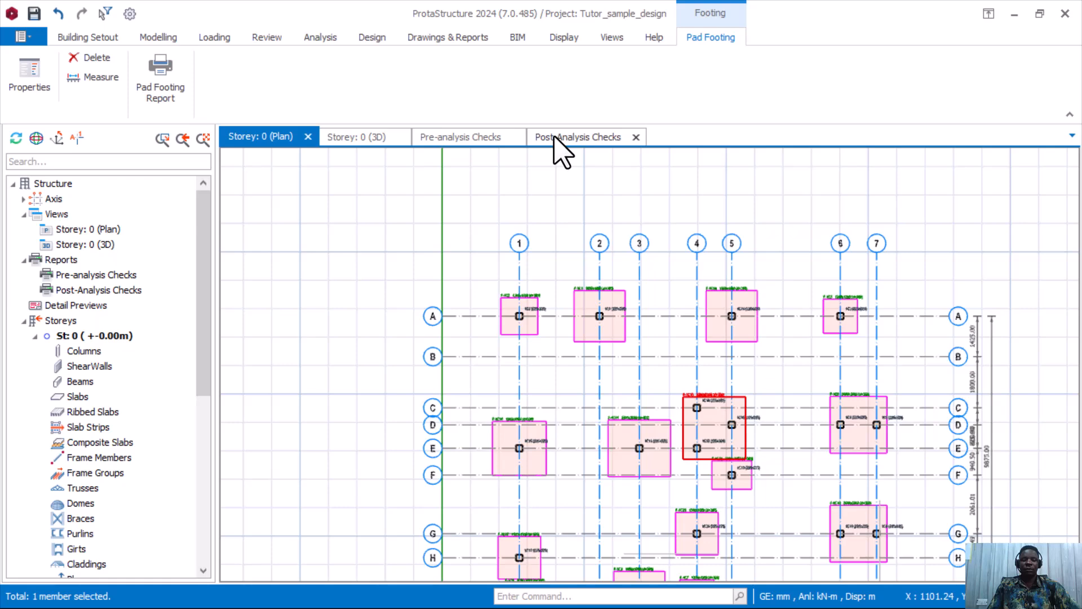
{"action": "scroll", "coordinate": [580, 299], "scroll_direction": "down", "scroll_amount": 3}
{"action": "scroll", "coordinate": [605, 326], "scroll_direction": "up", "scroll_amount": 3}
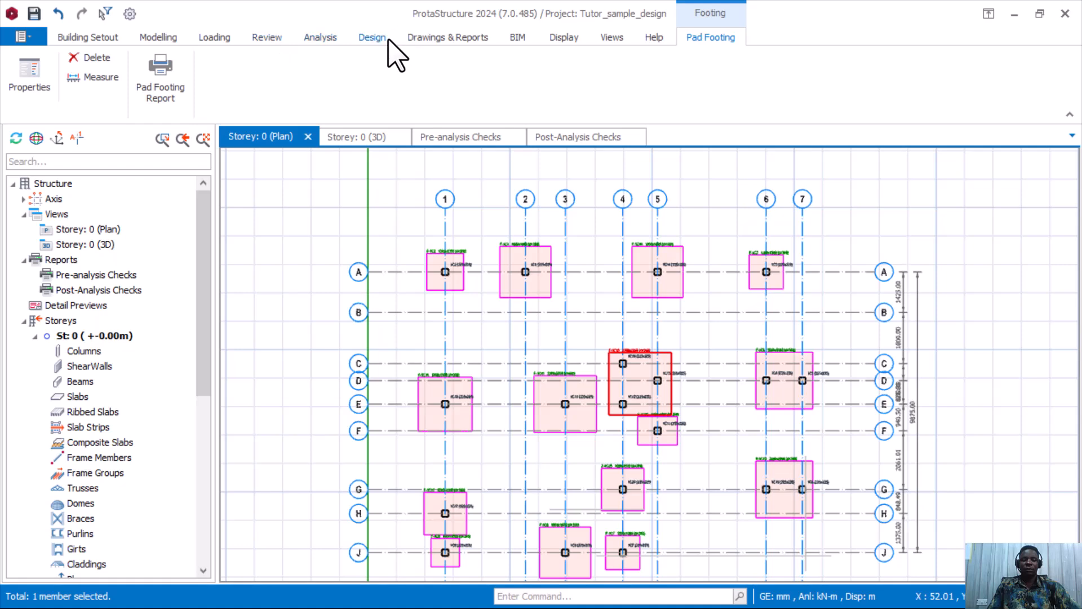
Calculate the Concrete Quantity Extractions Table for all storeys, review the 91.309 m3 total, and close the results.
{"action": "left_click", "coordinate": [435, 38]}
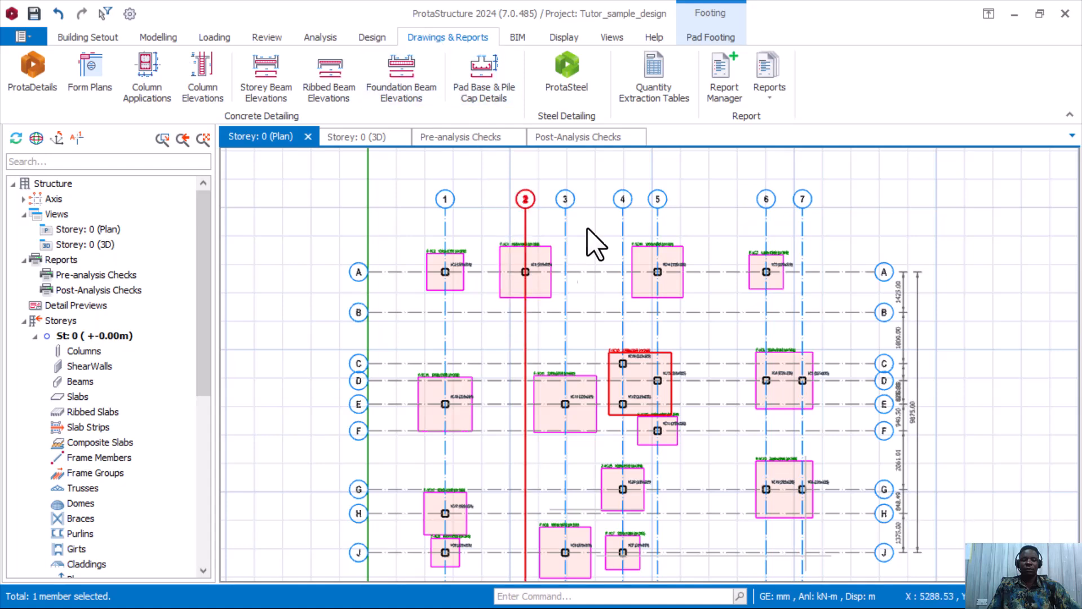
{"action": "left_click", "coordinate": [654, 90]}
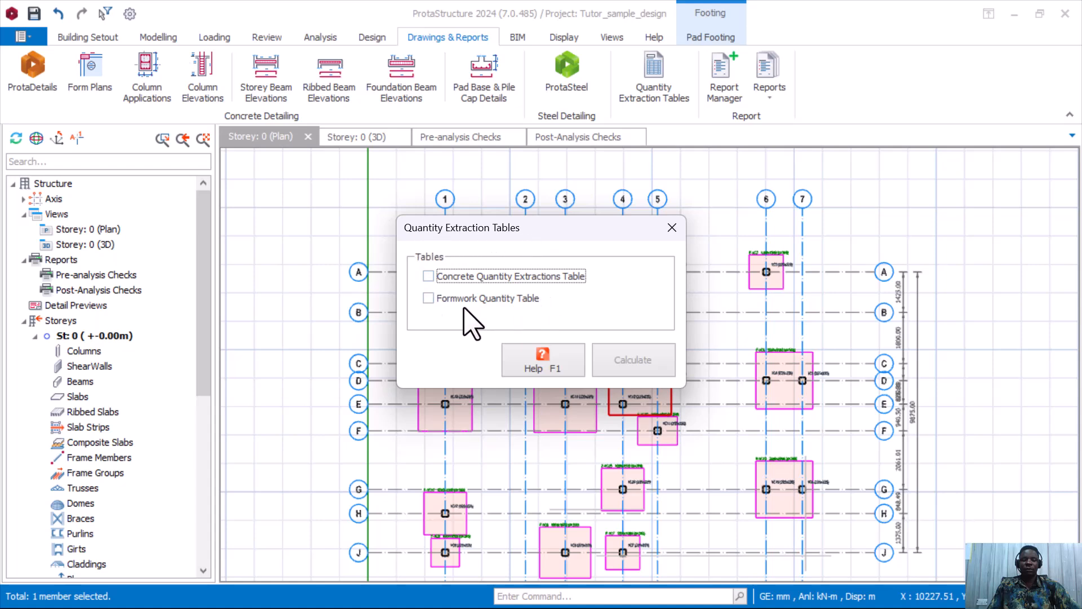
{"action": "left_click", "coordinate": [428, 276]}
{"action": "left_click", "coordinate": [632, 361]}
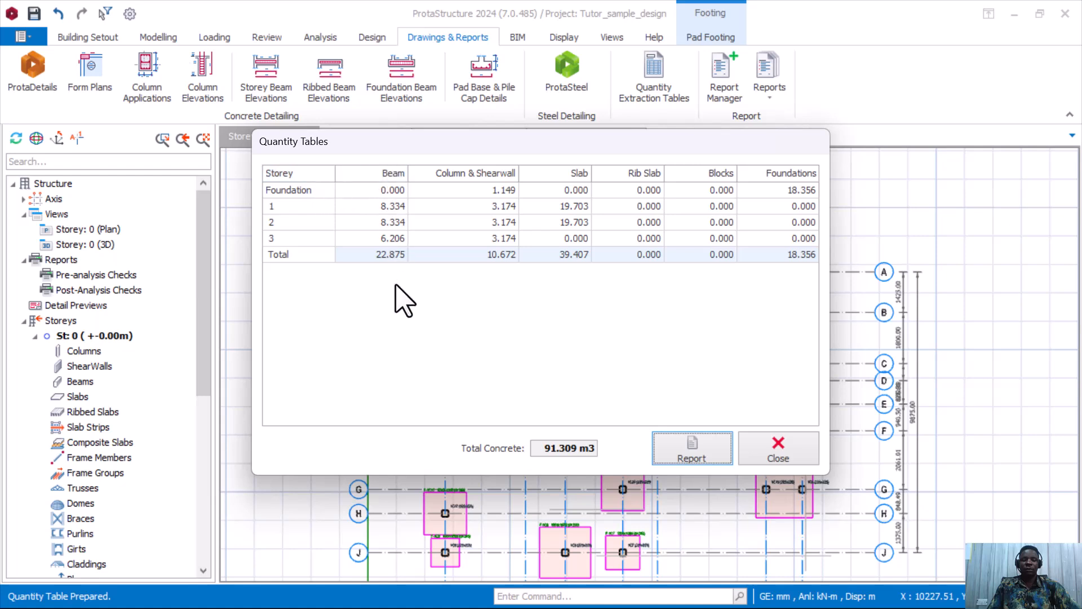
{"action": "left_click_drag", "start_coordinate": [510, 148], "coordinate": [530, 195]}
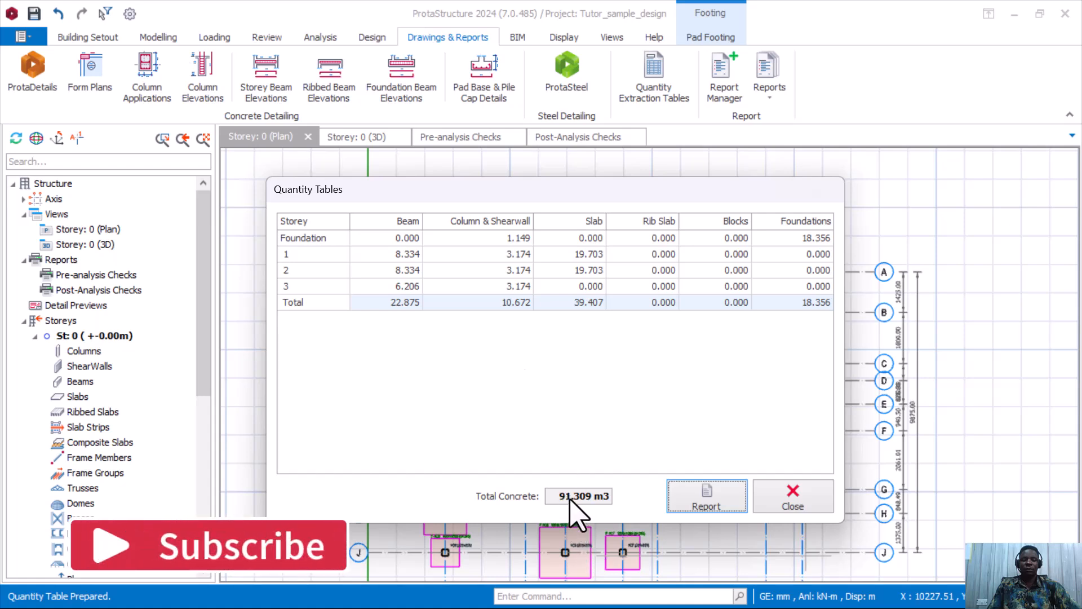
{"action": "left_click", "coordinate": [804, 499]}
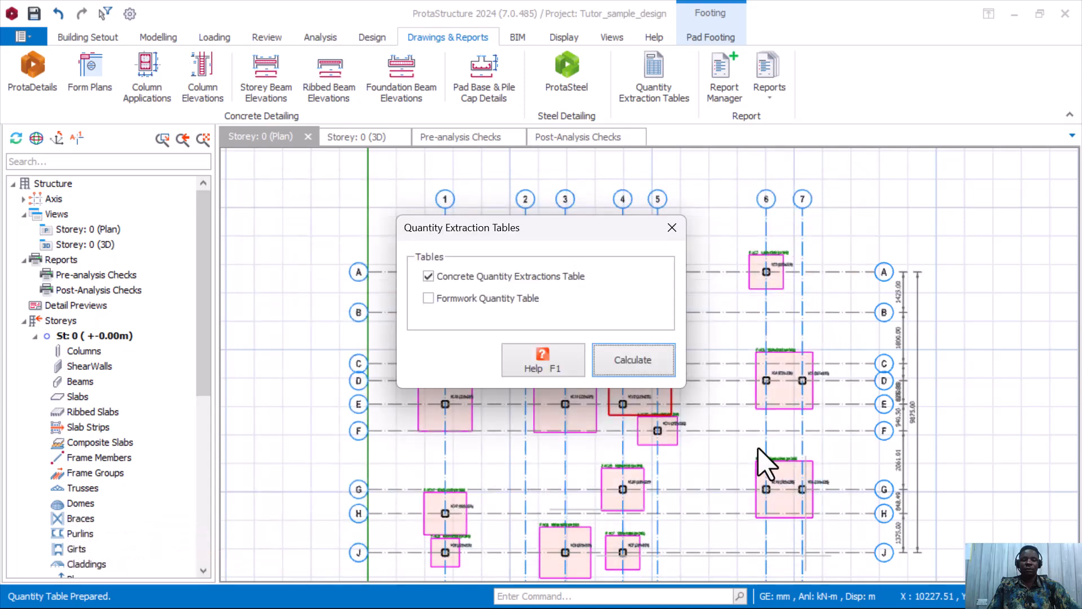
Close the Quantity Extraction Tables dialog, save the project, and launch ProtaDetails 2024 for the model.
{"action": "left_click", "coordinate": [672, 228]}
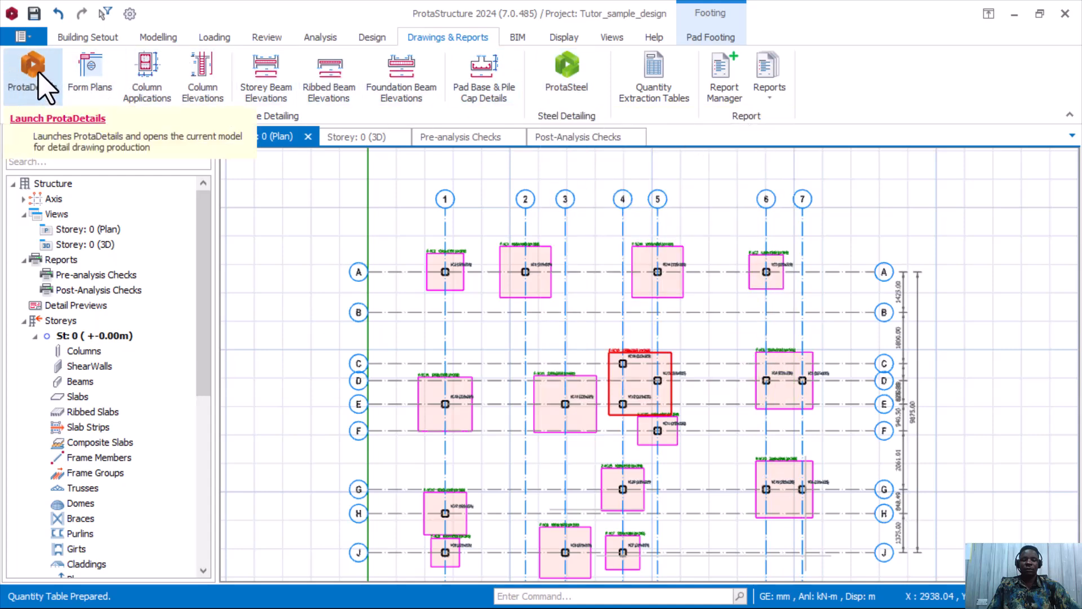
{"action": "left_click", "coordinate": [33, 14]}
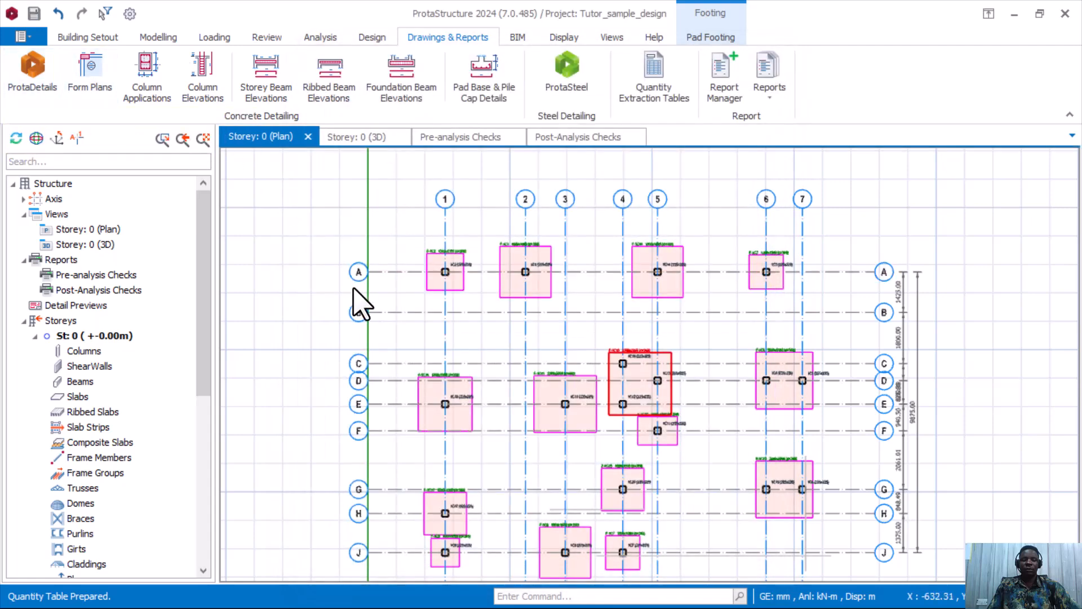
{"action": "left_click", "coordinate": [44, 68]}
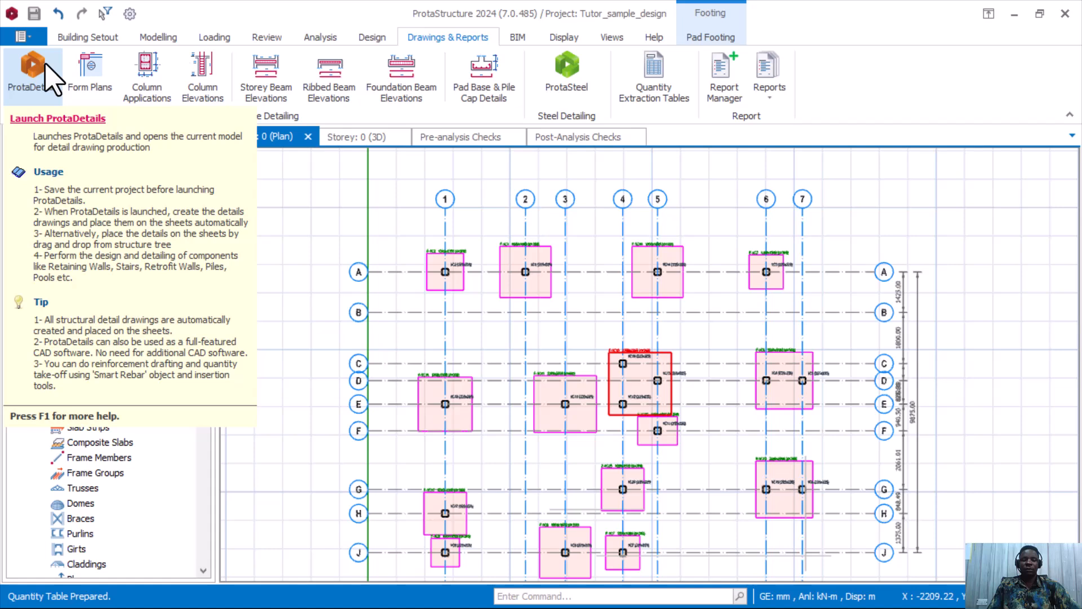
{"action": "left_click", "coordinate": [46, 73]}
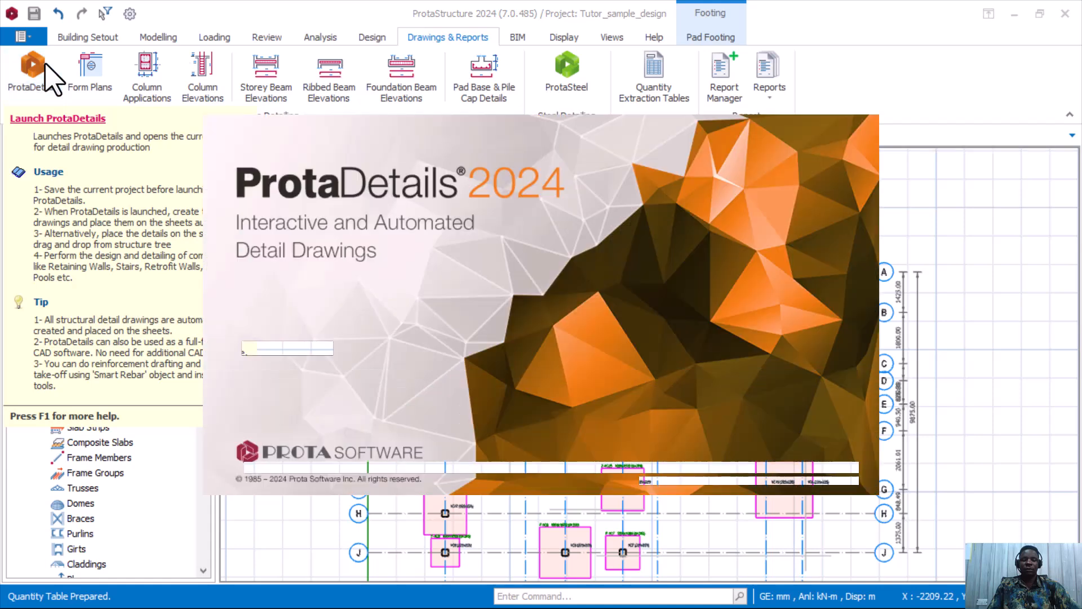
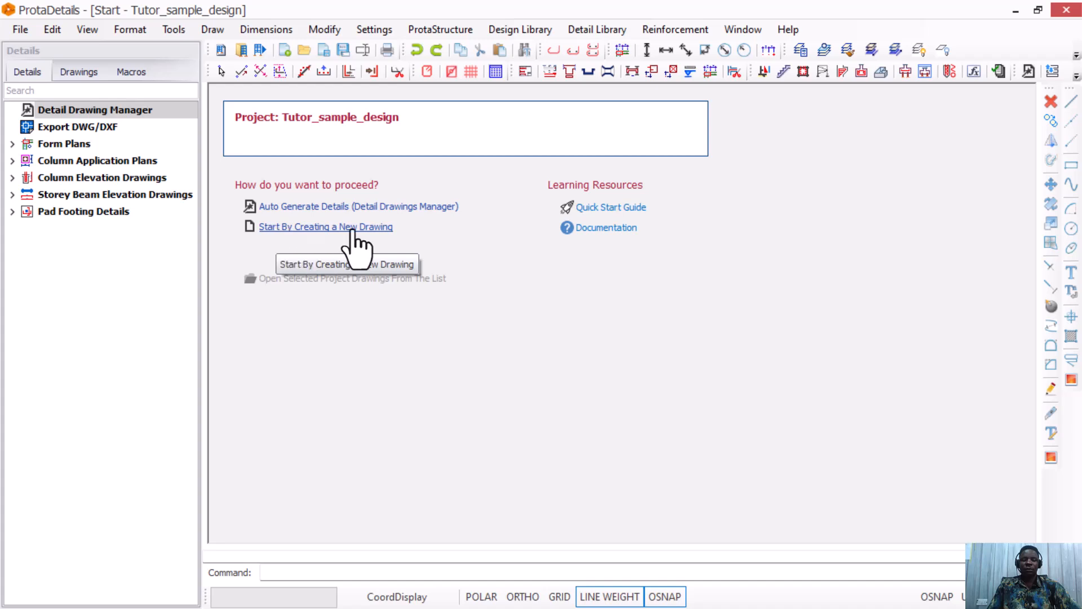
Start a new blank Drawing1.dwg and toggle ORTHO mode on and back off.
{"action": "left_click", "coordinate": [374, 226]}
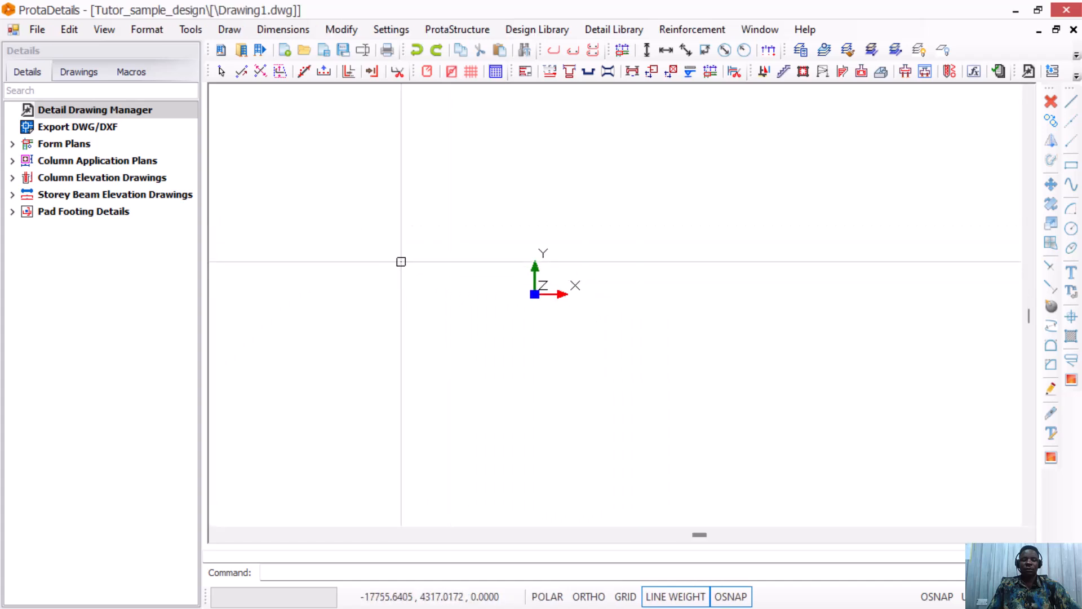
{"action": "scroll", "coordinate": [649, 375], "scroll_direction": "down", "scroll_amount": 2}
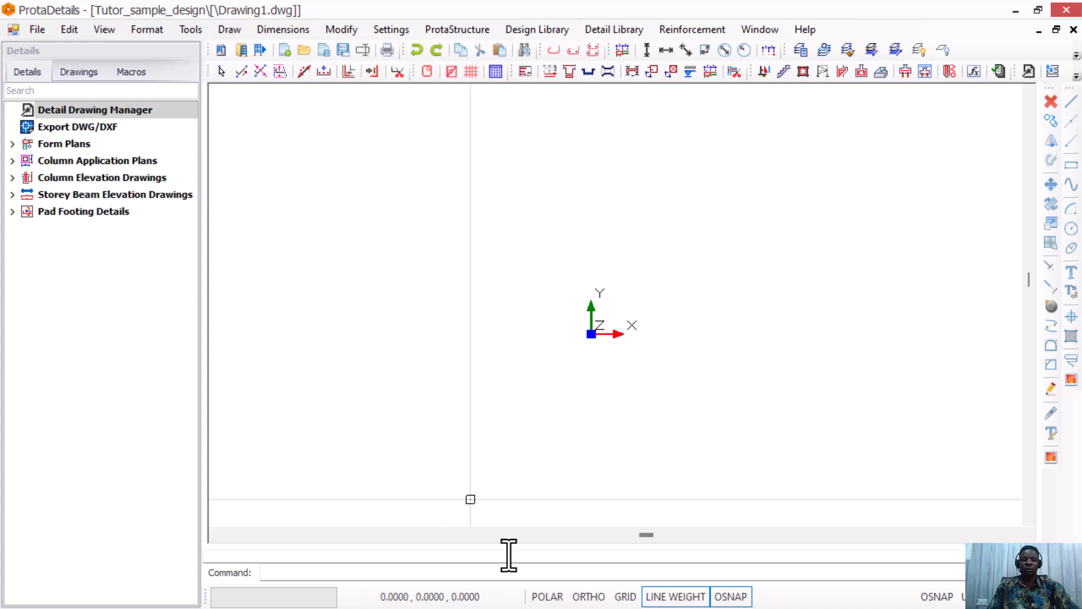
{"action": "left_click", "coordinate": [588, 596]}
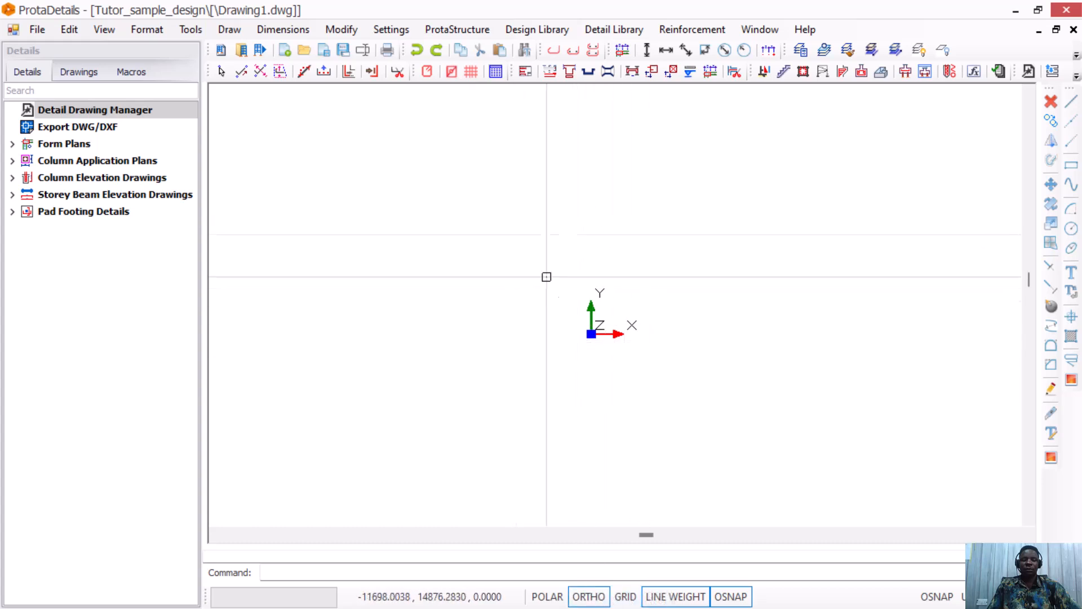
{"action": "left_click", "coordinate": [588, 596]}
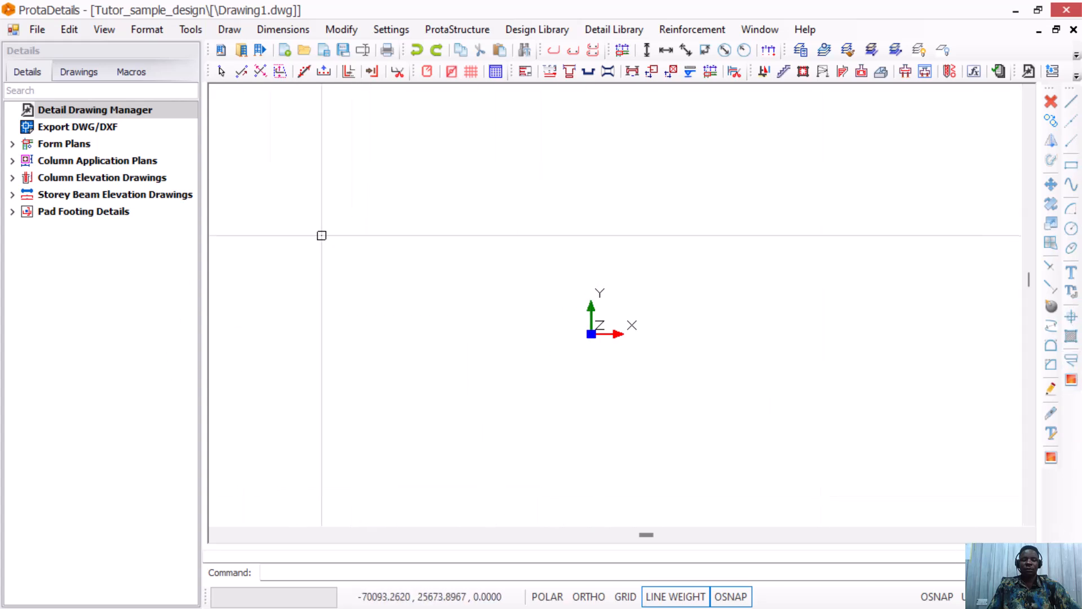
Draw form plans for all storeys 0–3 at scale 1/50 from the Form Plans category.
{"action": "left_click", "coordinate": [68, 143]}
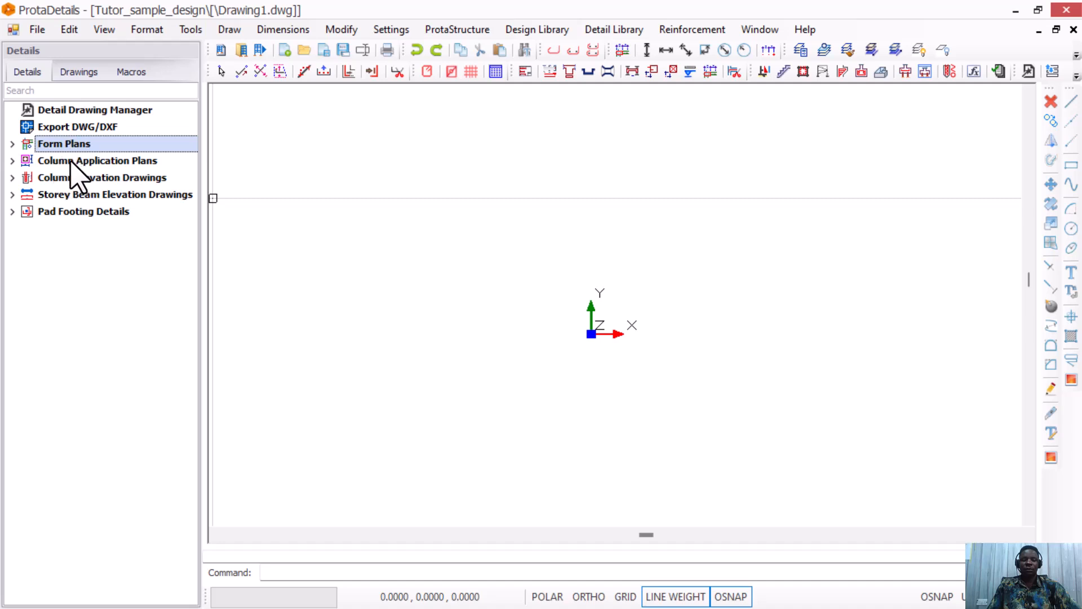
{"action": "left_click", "coordinate": [70, 160]}
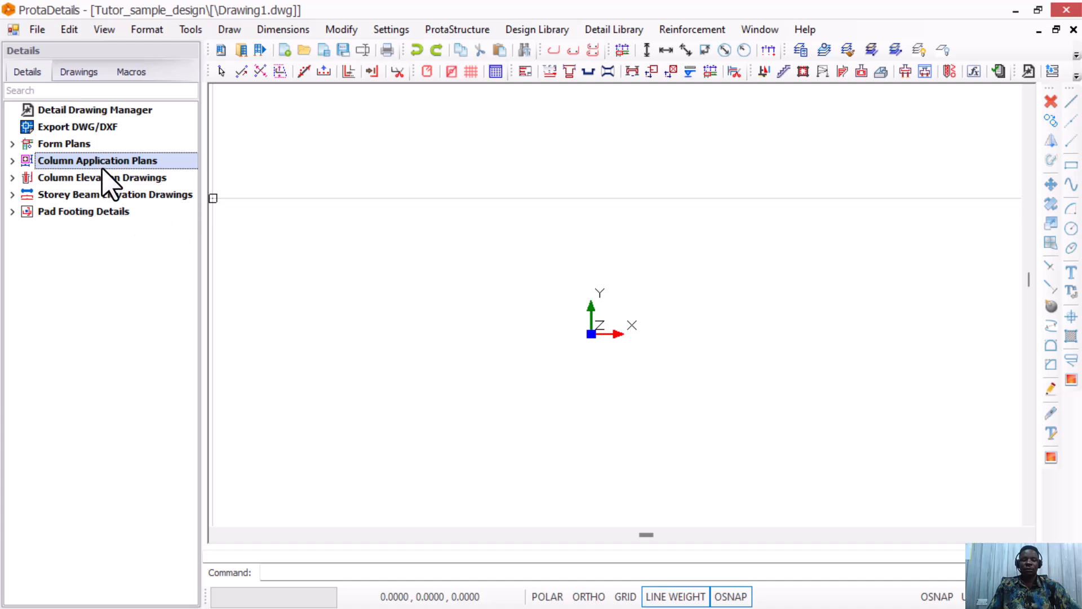
{"action": "left_click", "coordinate": [84, 145]}
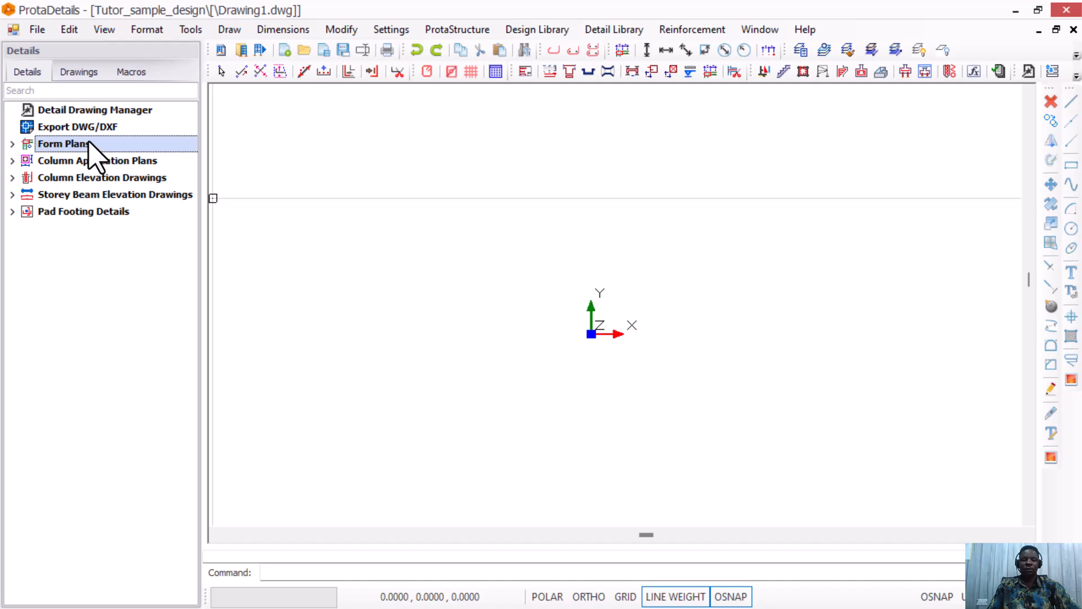
{"action": "right_click", "coordinate": [88, 146]}
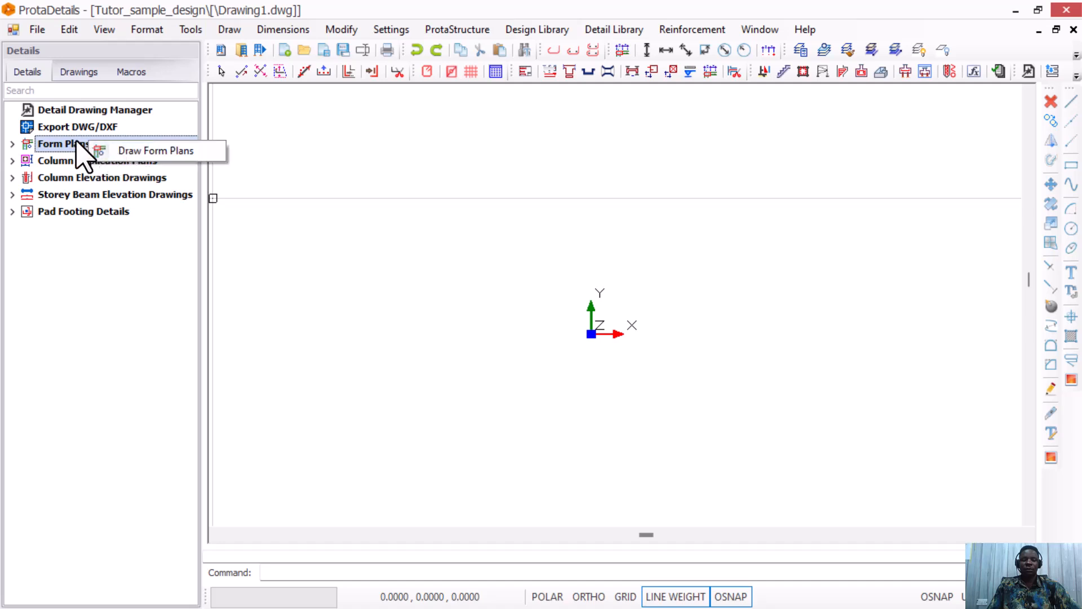
{"action": "right_click", "coordinate": [78, 144]}
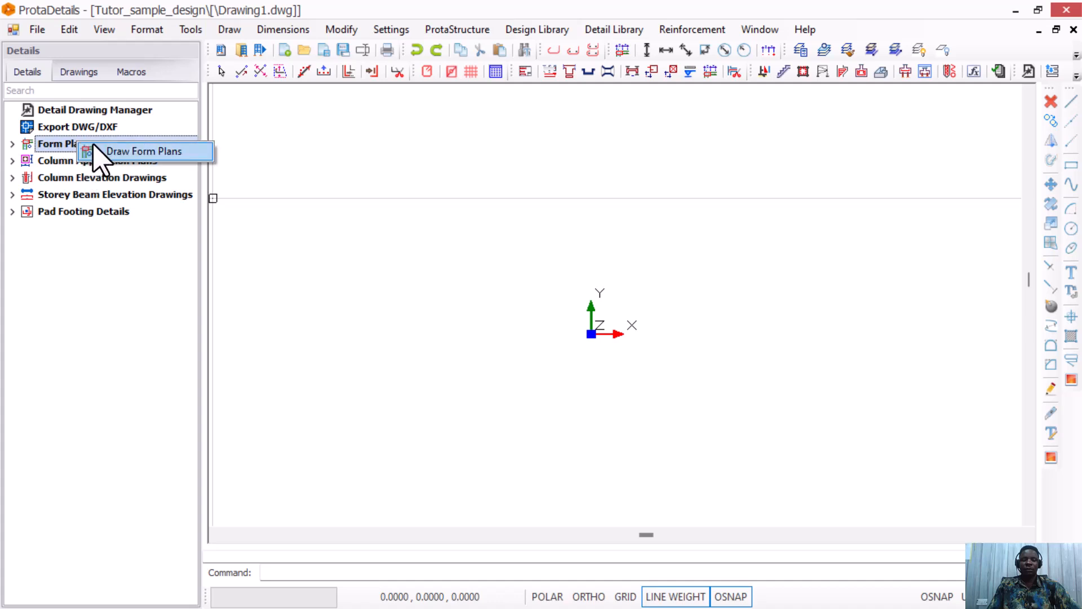
{"action": "left_click", "coordinate": [128, 151]}
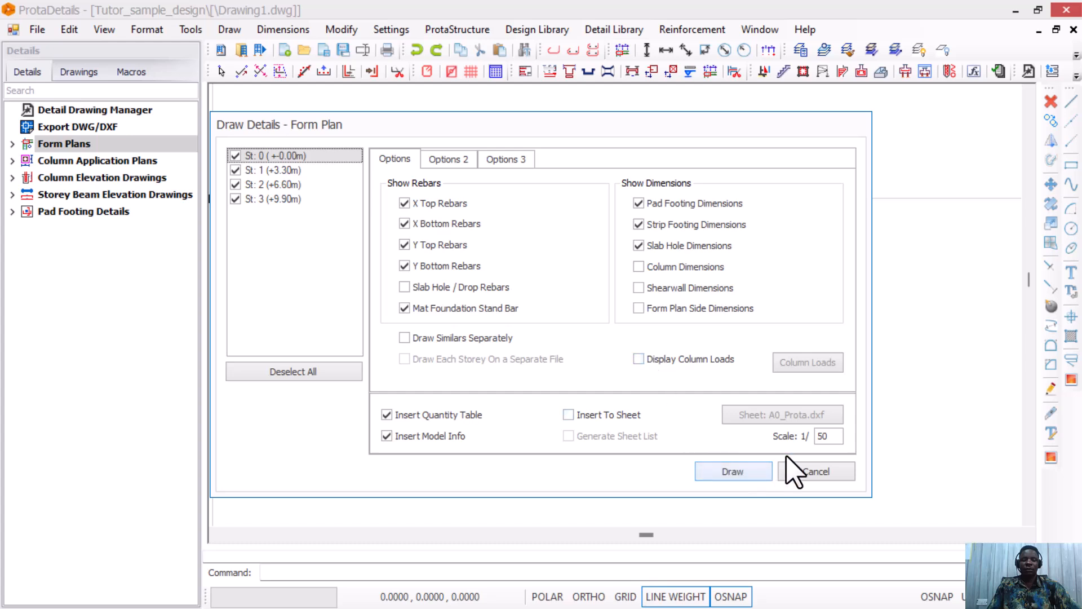
{"action": "left_click", "coordinate": [733, 471]}
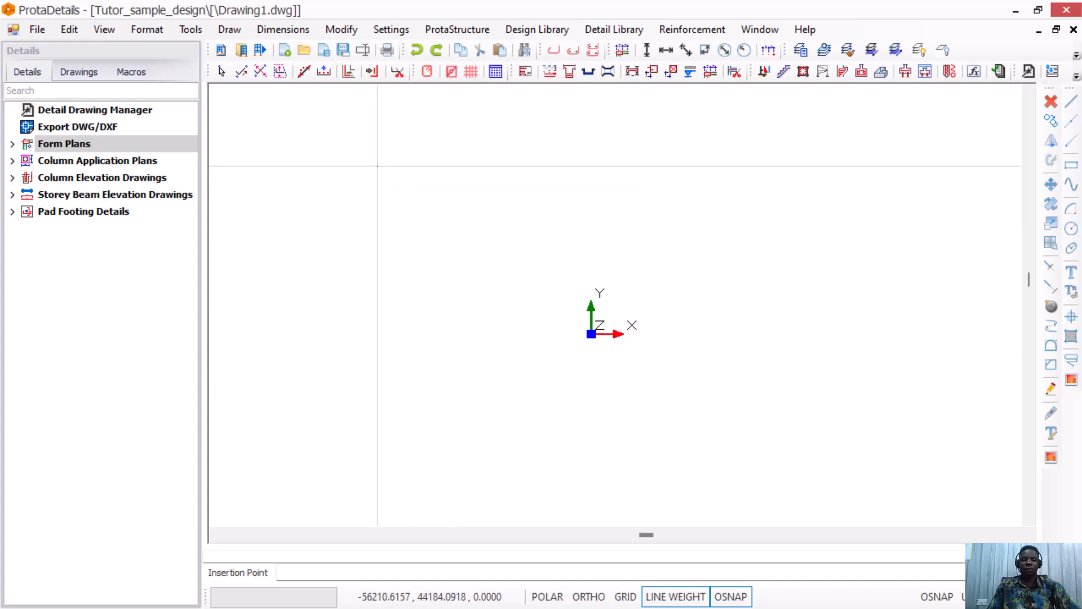
Place the four storey form plans with their codes and materials tables, and zoom to inspect them.
{"action": "left_click", "coordinate": [368, 189]}
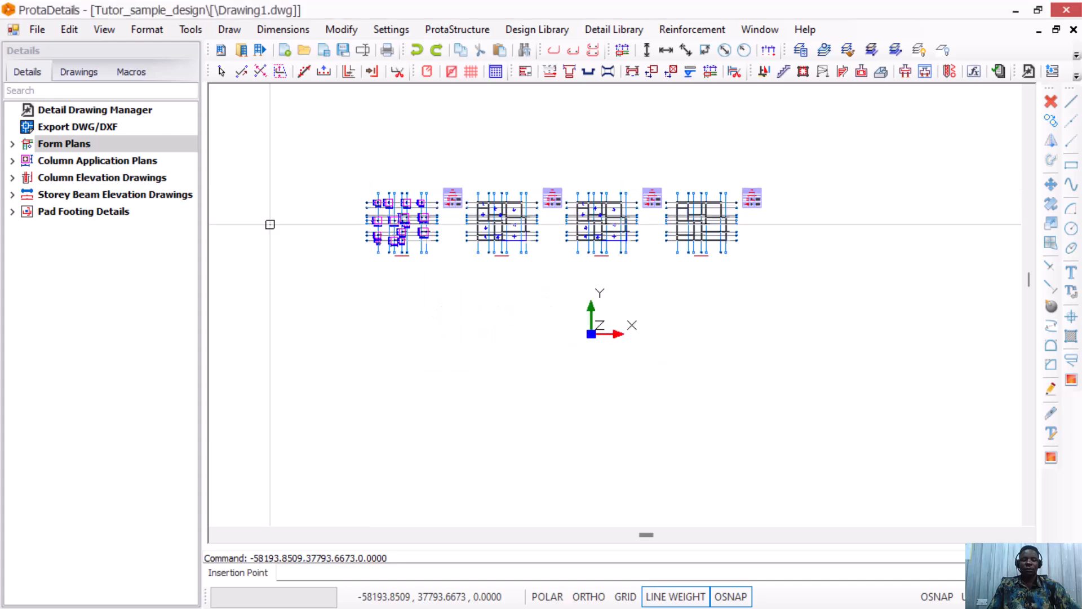
{"action": "scroll", "coordinate": [369, 194], "scroll_direction": "up", "scroll_amount": 2}
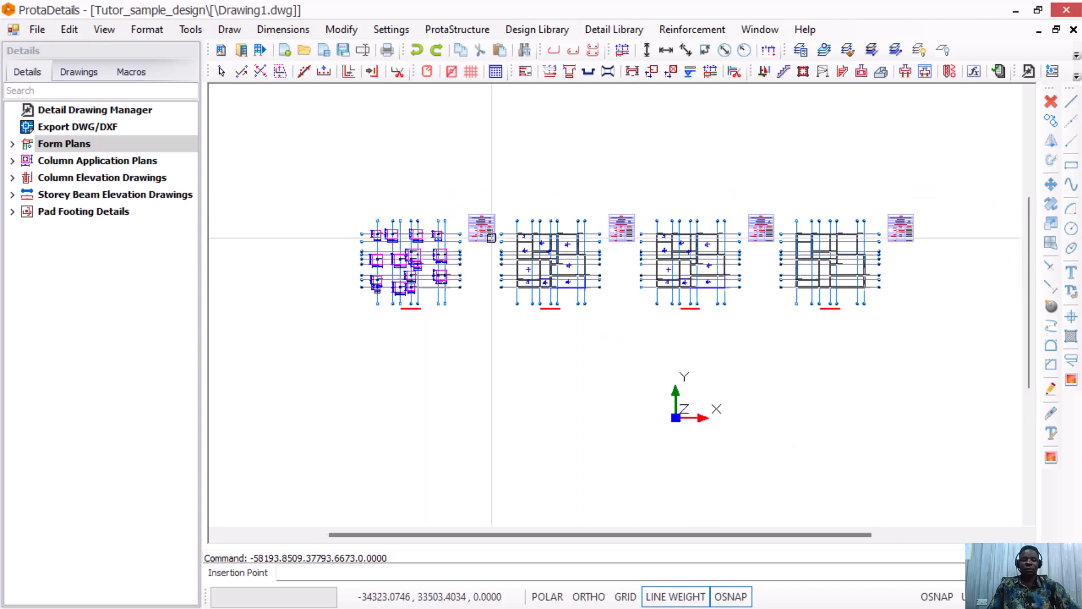
{"action": "scroll", "coordinate": [383, 235], "scroll_direction": "up", "scroll_amount": 3}
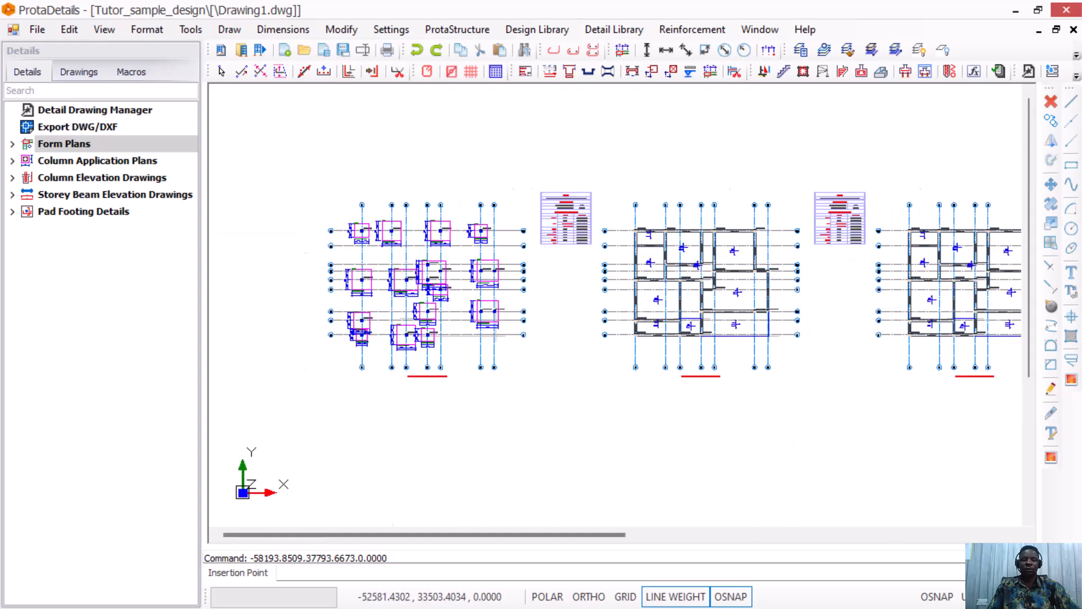
{"action": "scroll", "coordinate": [378, 338], "scroll_direction": "down", "scroll_amount": 2}
{"action": "scroll", "coordinate": [558, 237], "scroll_direction": "up", "scroll_amount": 6}
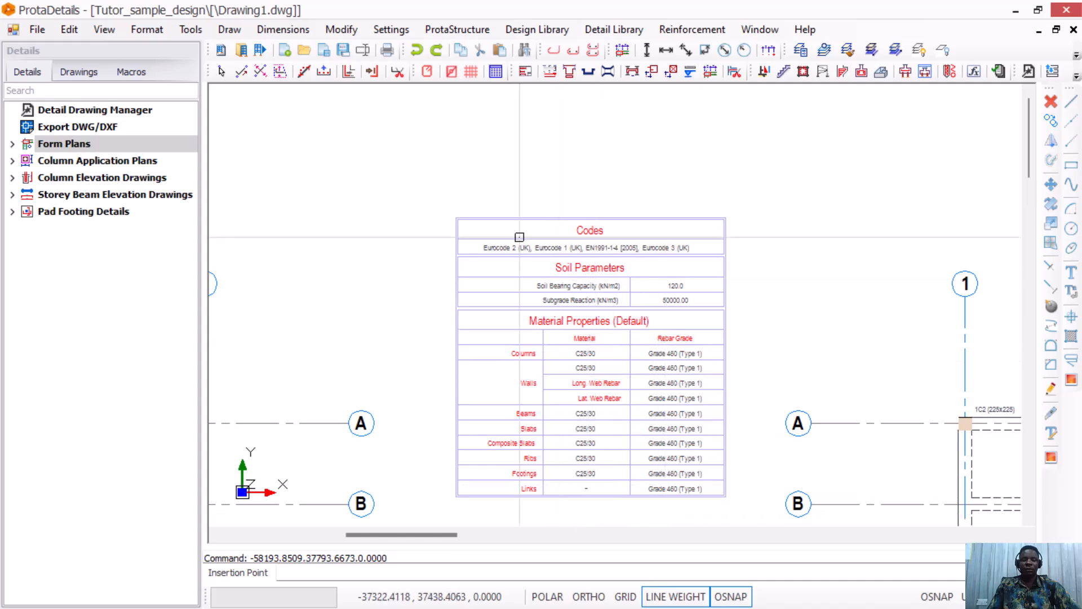
{"action": "scroll", "coordinate": [519, 234], "scroll_direction": "down", "scroll_amount": 5}
{"action": "middle_click_drag", "start_coordinate": [823, 262], "coordinate": [791, 271]}
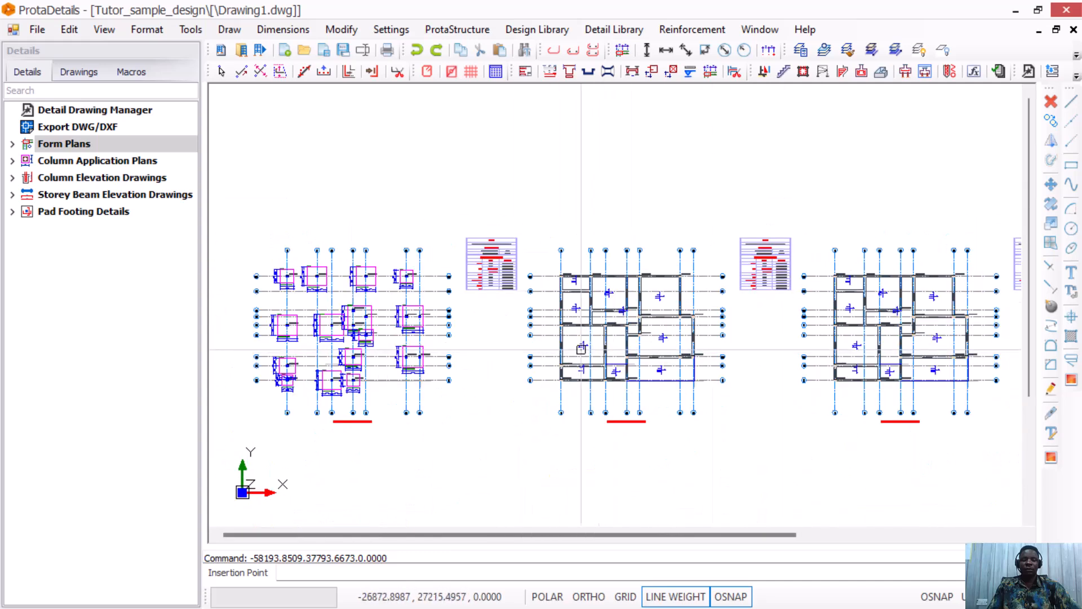
{"action": "scroll", "coordinate": [384, 314], "scroll_direction": "down", "scroll_amount": 3}
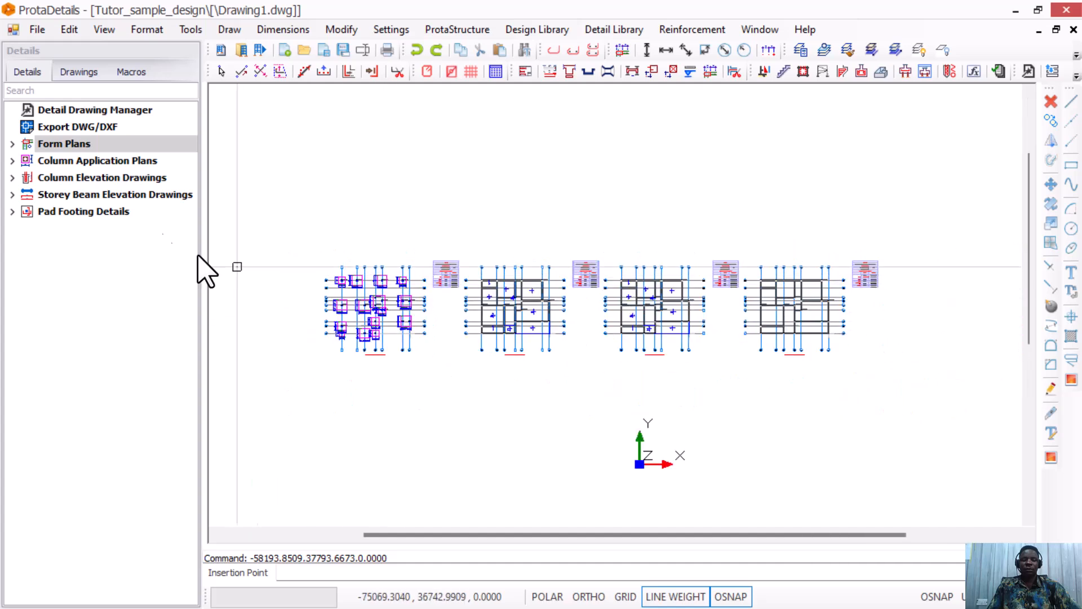
{"action": "left_click", "coordinate": [79, 160]}
{"action": "right_click", "coordinate": [80, 160]}
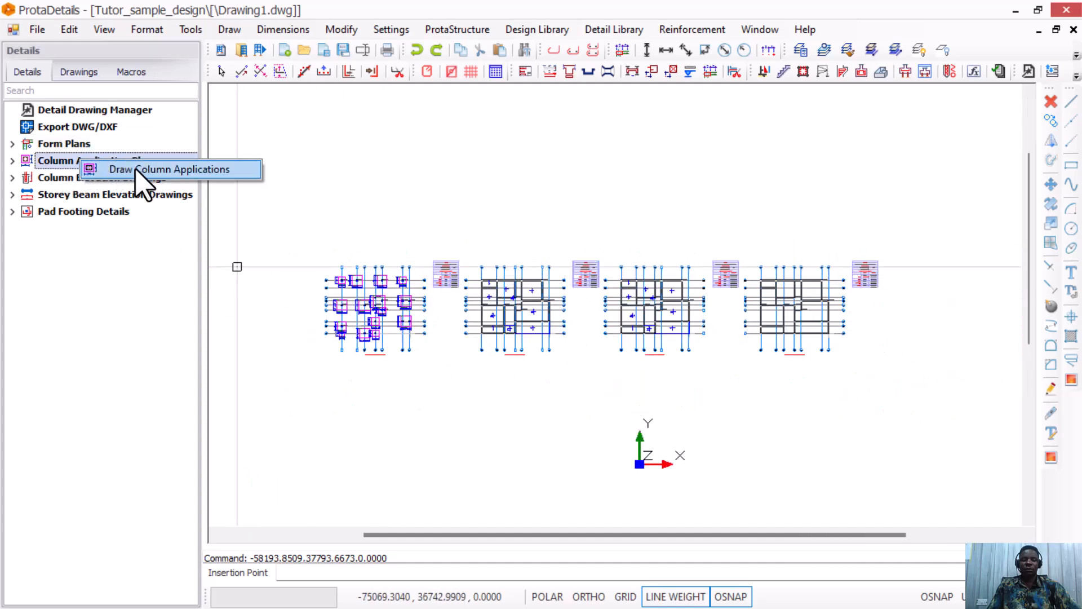
{"action": "left_click", "coordinate": [141, 170]}
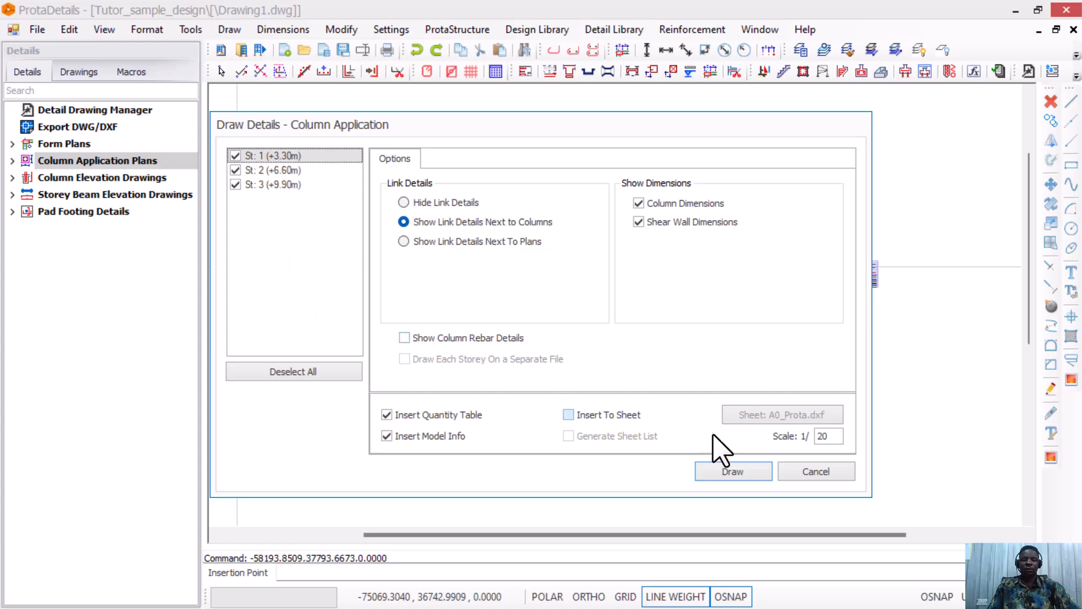
{"action": "left_click", "coordinate": [749, 474]}
{"action": "scroll", "coordinate": [607, 270], "scroll_direction": "down", "scroll_amount": 3}
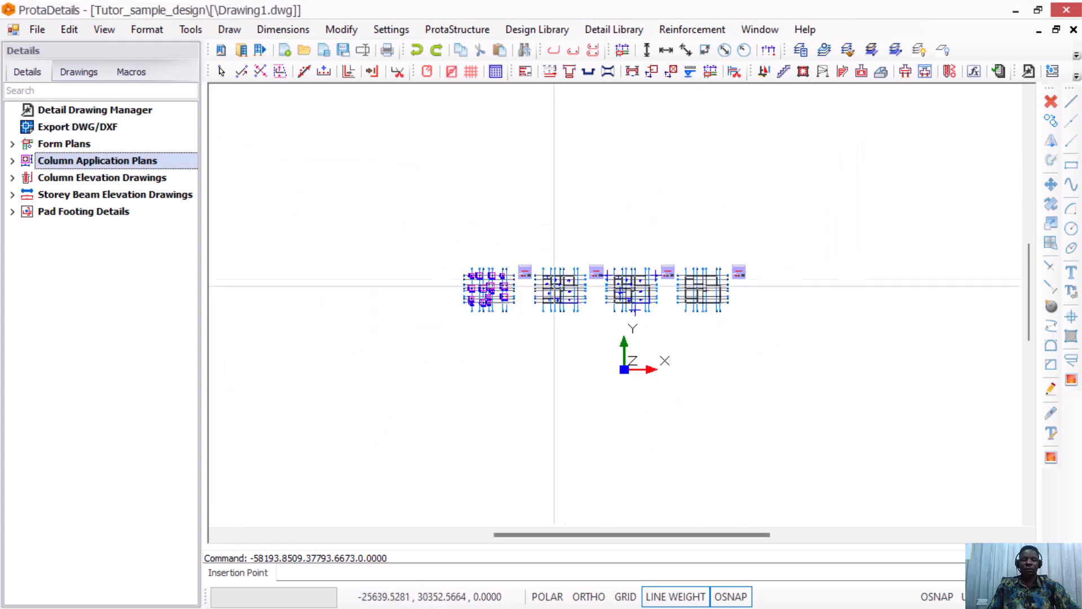
{"action": "left_click", "coordinate": [464, 327]}
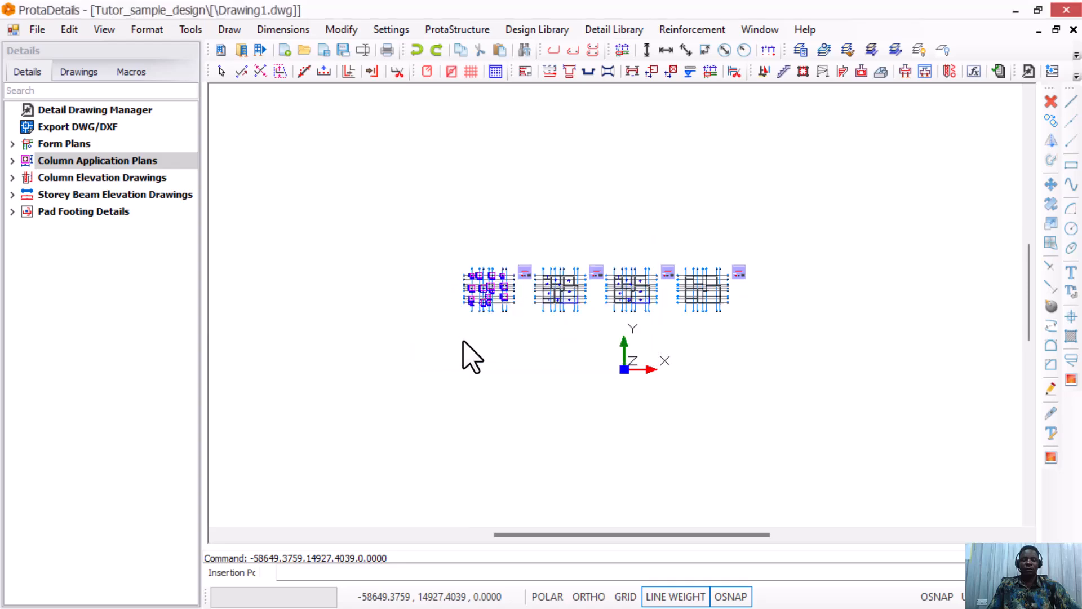
{"action": "scroll", "coordinate": [580, 331], "scroll_direction": "up", "scroll_amount": 2}
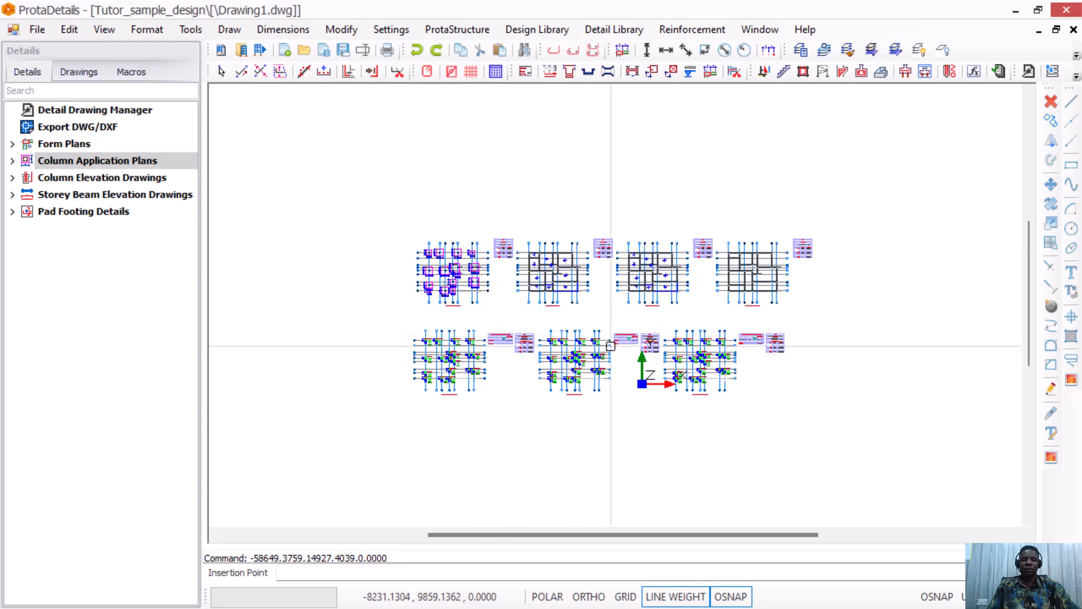
{"action": "scroll", "coordinate": [535, 345], "scroll_direction": "up", "scroll_amount": 1}
{"action": "scroll", "coordinate": [445, 346], "scroll_direction": "up", "scroll_amount": 2}
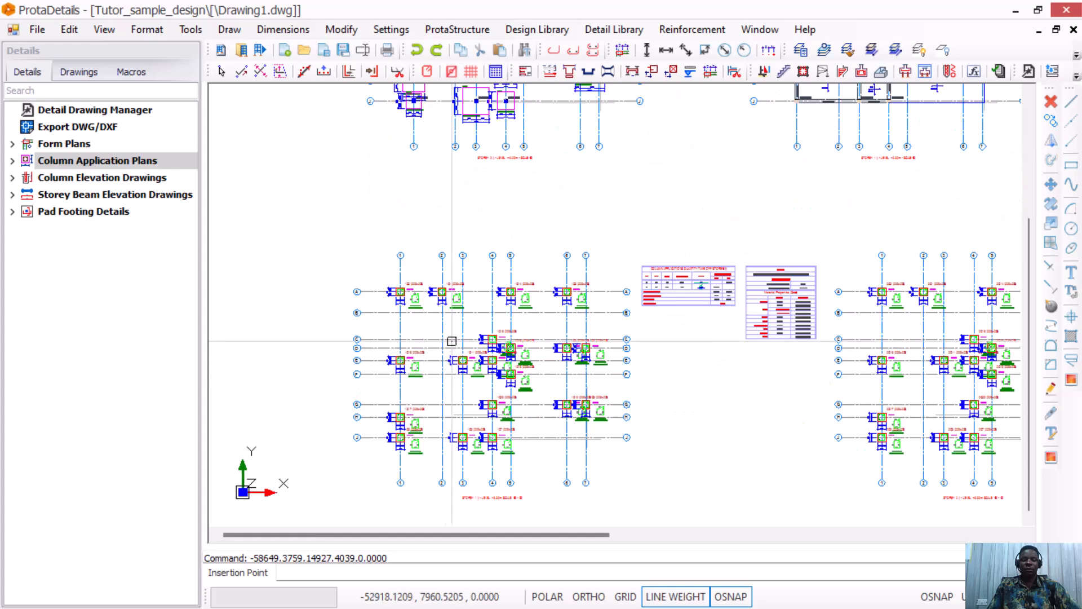
{"action": "scroll", "coordinate": [445, 346], "scroll_direction": "up", "scroll_amount": 3}
{"action": "scroll", "coordinate": [388, 287], "scroll_direction": "up", "scroll_amount": 2}
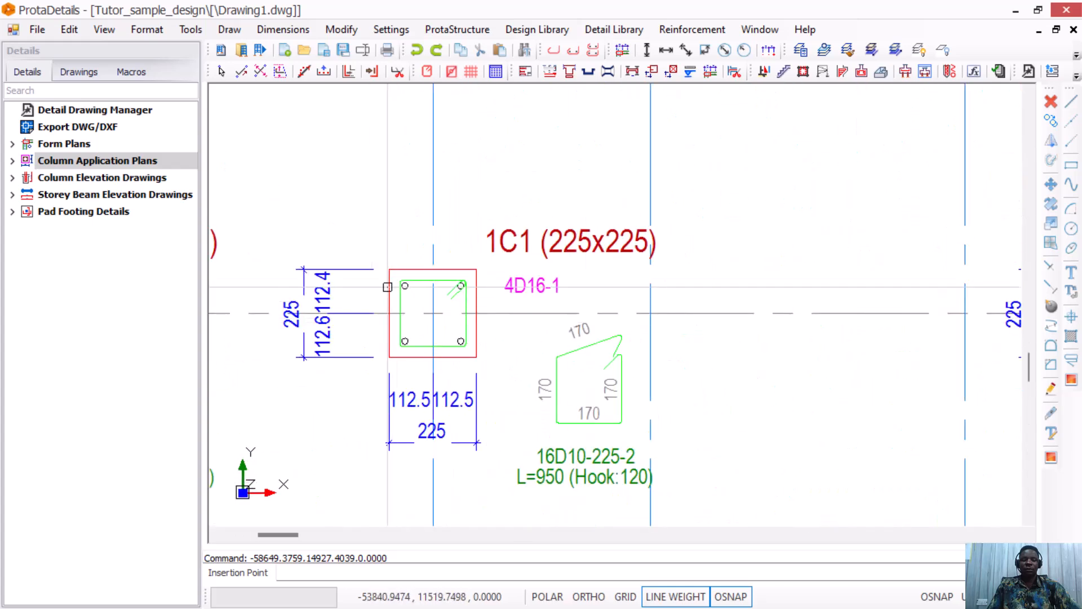
{"action": "scroll", "coordinate": [461, 300], "scroll_direction": "down", "scroll_amount": 2}
{"action": "scroll", "coordinate": [564, 406], "scroll_direction": "up", "scroll_amount": 2}
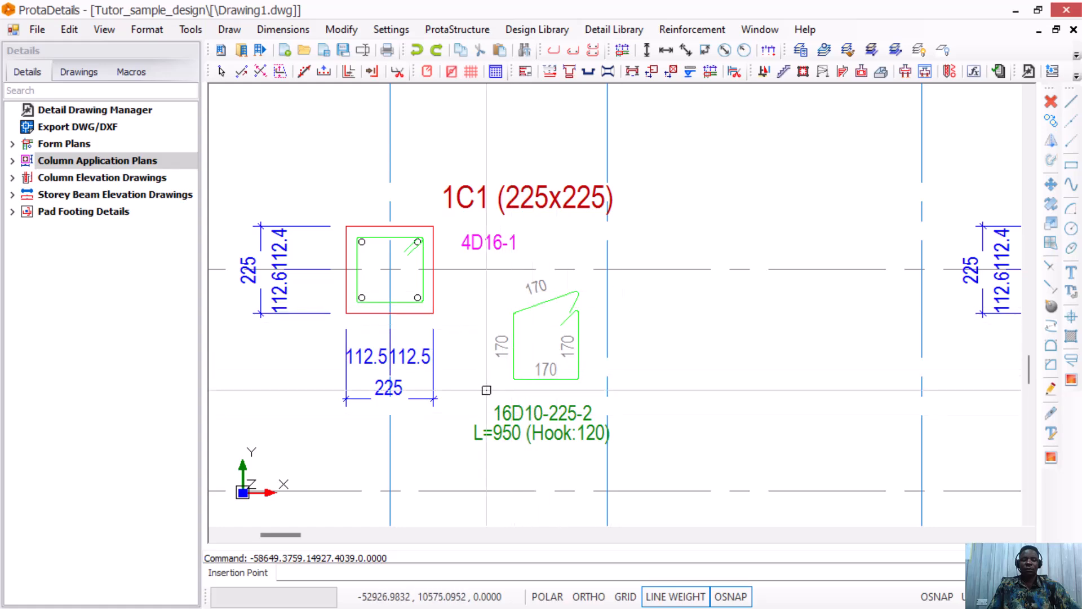
{"action": "scroll", "coordinate": [483, 375], "scroll_direction": "down", "scroll_amount": 2}
{"action": "scroll", "coordinate": [498, 416], "scroll_direction": "up", "scroll_amount": 1}
{"action": "scroll", "coordinate": [528, 334], "scroll_direction": "down", "scroll_amount": 2}
{"action": "scroll", "coordinate": [527, 334], "scroll_direction": "down", "scroll_amount": 4}
{"action": "scroll", "coordinate": [580, 278], "scroll_direction": "up", "scroll_amount": 2}
{"action": "scroll", "coordinate": [620, 310], "scroll_direction": "up", "scroll_amount": 5}
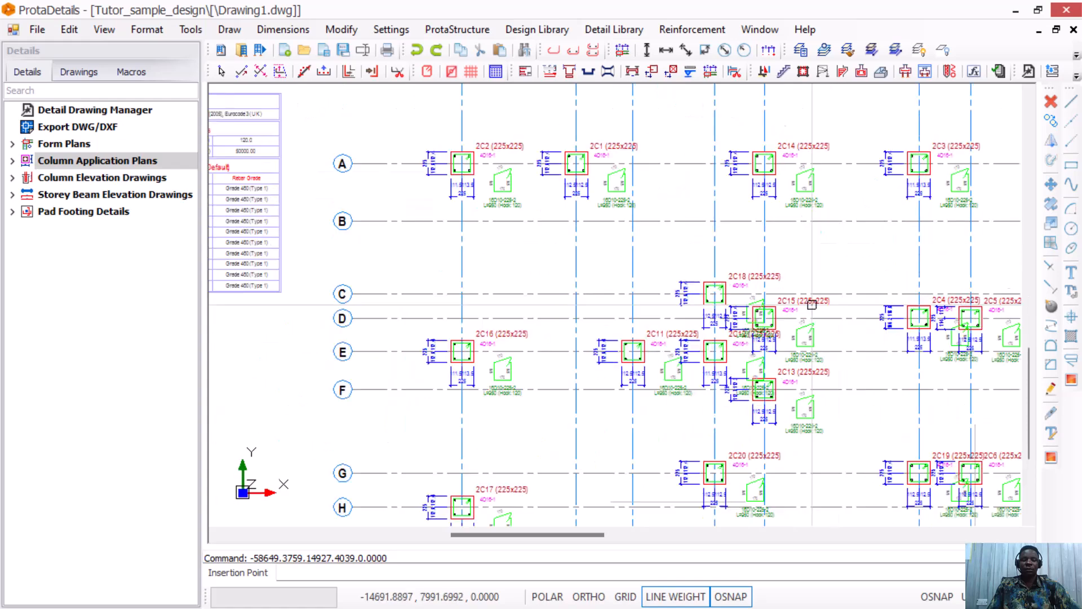
{"action": "scroll", "coordinate": [563, 310], "scroll_direction": "down", "scroll_amount": 8}
{"action": "scroll", "coordinate": [561, 311], "scroll_direction": "up", "scroll_amount": 6}
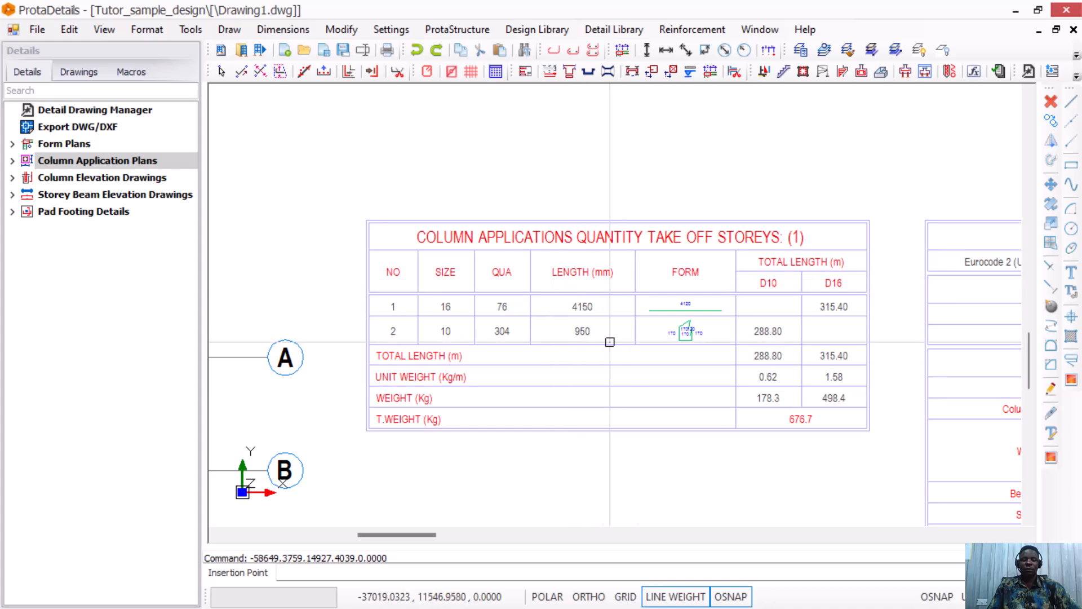
{"action": "scroll", "coordinate": [705, 310], "scroll_direction": "up", "scroll_amount": 2}
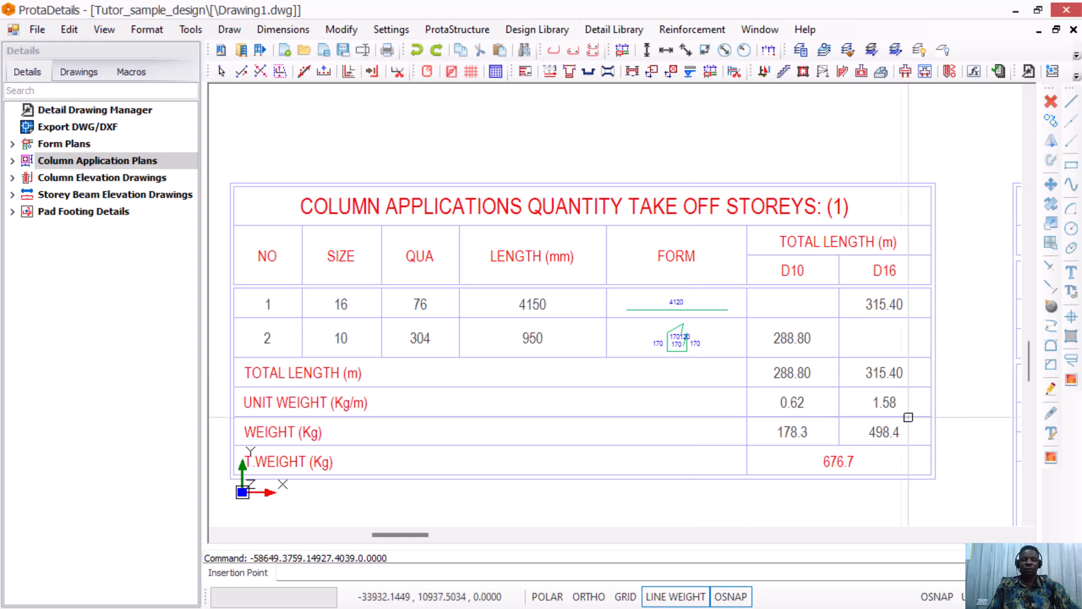
{"action": "scroll", "coordinate": [520, 389], "scroll_direction": "down", "scroll_amount": 5}
{"action": "scroll", "coordinate": [695, 454], "scroll_direction": "up", "scroll_amount": 5}
{"action": "scroll", "coordinate": [674, 321], "scroll_direction": "down", "scroll_amount": 2}
{"action": "scroll", "coordinate": [569, 244], "scroll_direction": "up", "scroll_amount": 2}
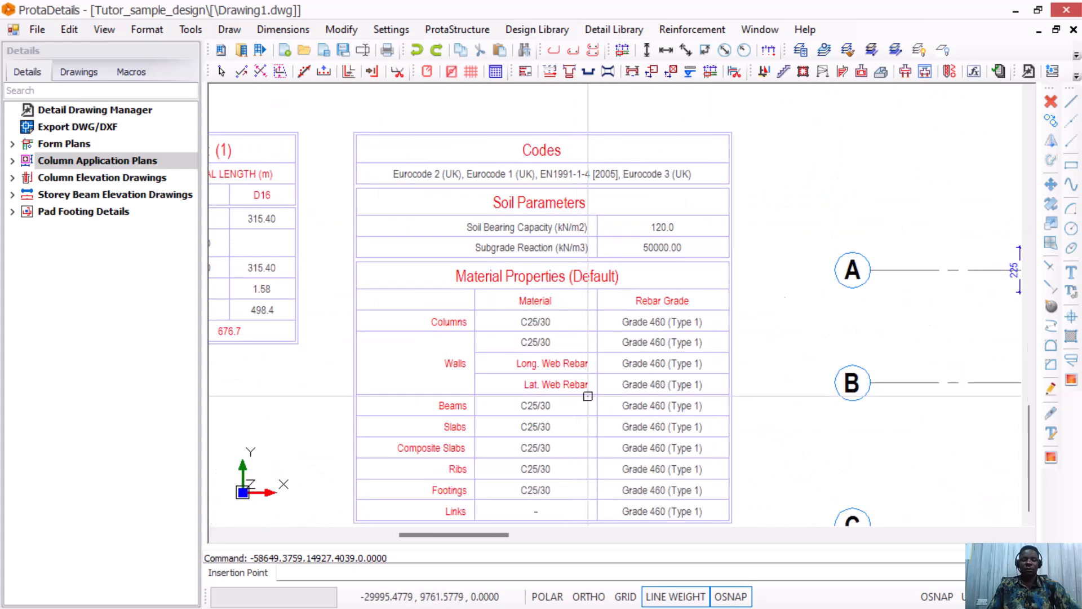
{"action": "scroll", "coordinate": [587, 366], "scroll_direction": "down", "scroll_amount": 3}
{"action": "scroll", "coordinate": [572, 369], "scroll_direction": "up", "scroll_amount": 4}
{"action": "scroll", "coordinate": [519, 259], "scroll_direction": "down", "scroll_amount": 4}
{"action": "scroll", "coordinate": [744, 259], "scroll_direction": "down", "scroll_amount": 4}
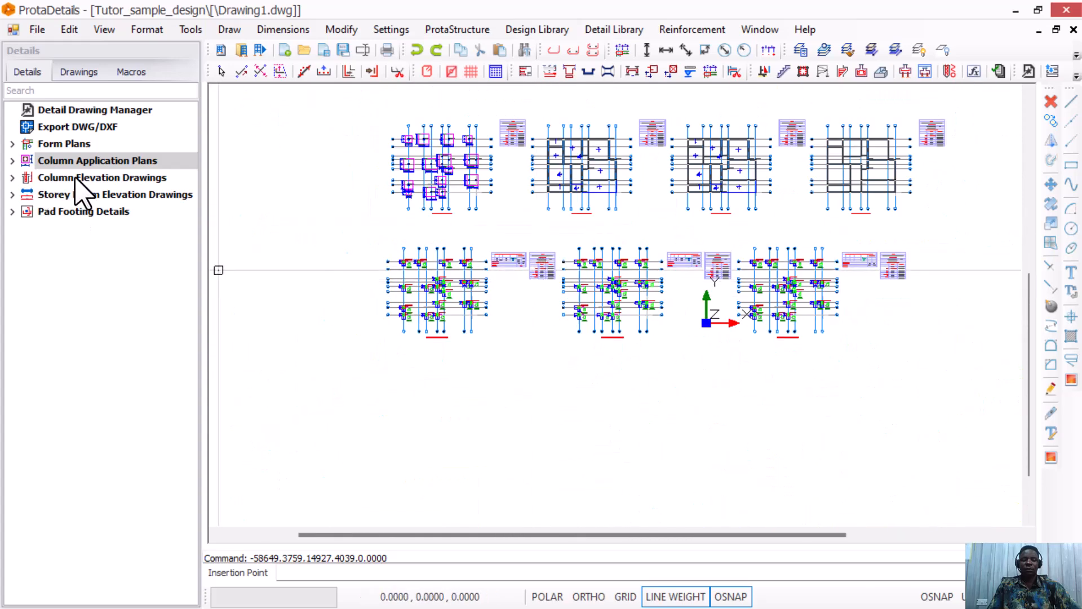
Draw elevations for all listed columns and place them to the right of the plans.
{"action": "left_click", "coordinate": [76, 178]}
{"action": "right_click", "coordinate": [77, 178]}
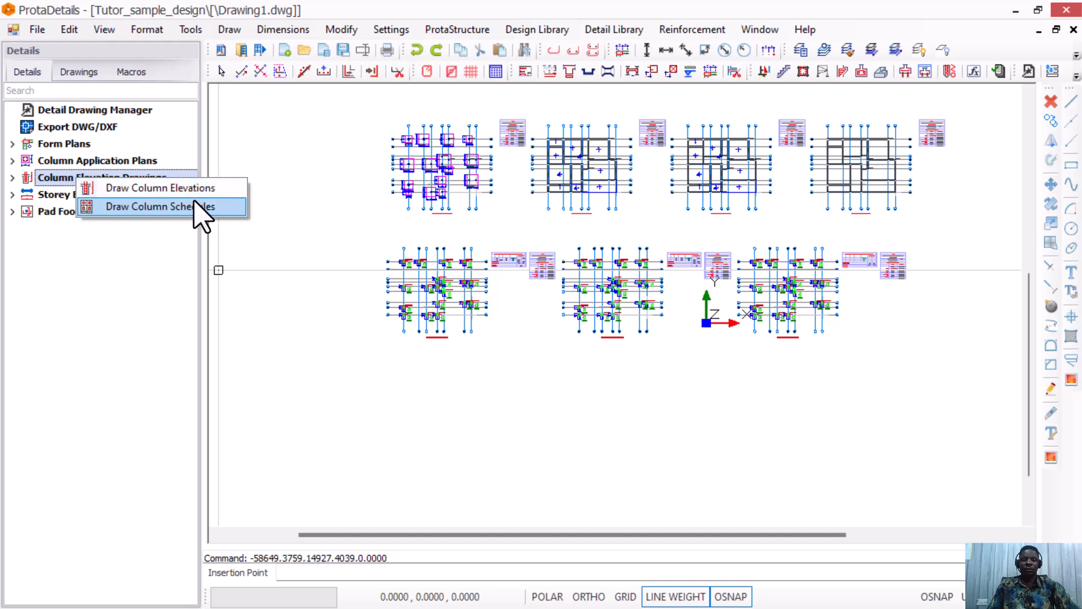
{"action": "left_click", "coordinate": [210, 198]}
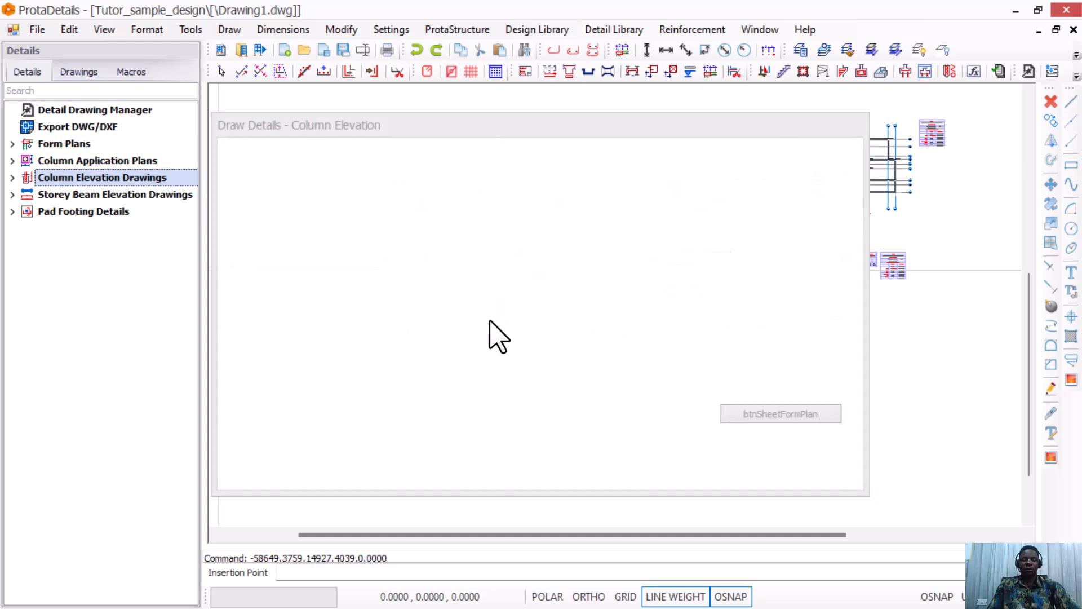
{"action": "left_click", "coordinate": [732, 471]}
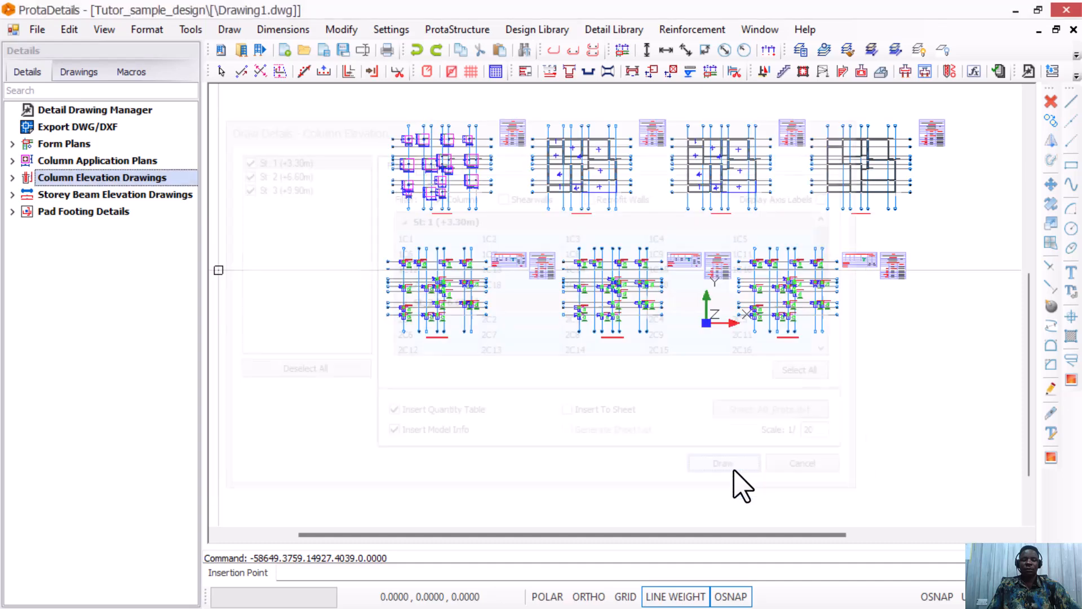
{"action": "scroll", "coordinate": [424, 365], "scroll_direction": "down", "scroll_amount": 3}
{"action": "scroll", "coordinate": [428, 365], "scroll_direction": "down", "scroll_amount": 3}
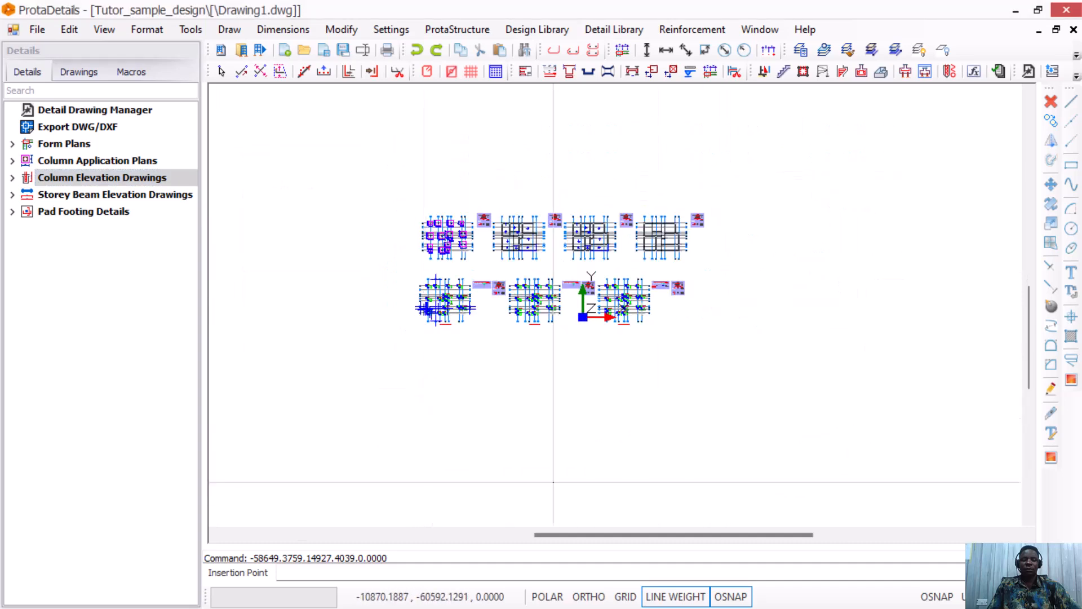
{"action": "scroll", "coordinate": [609, 375], "scroll_direction": "up", "scroll_amount": 3}
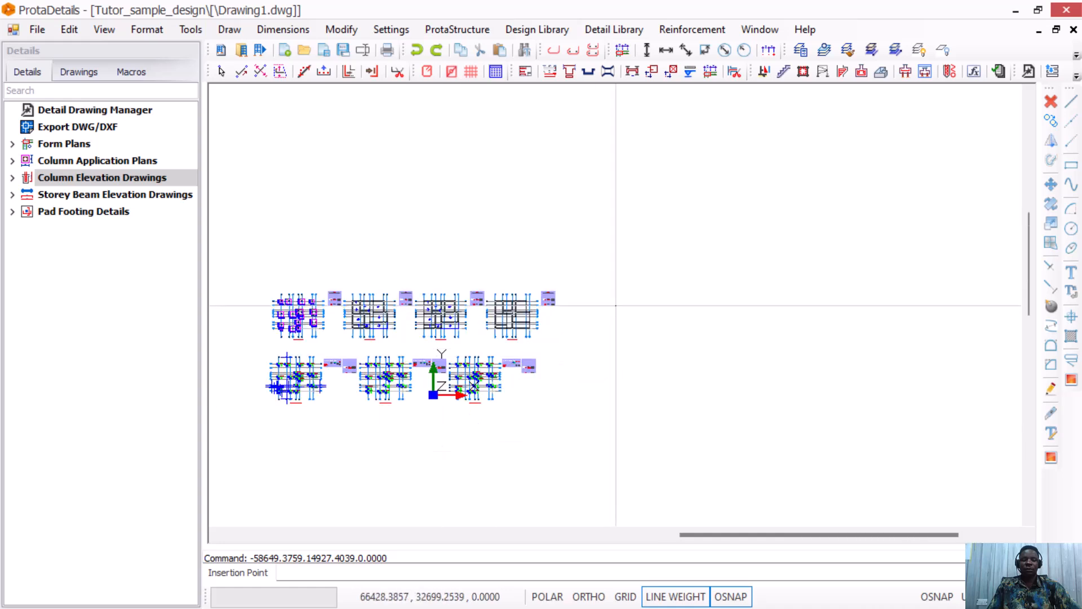
{"action": "left_click", "coordinate": [616, 304]}
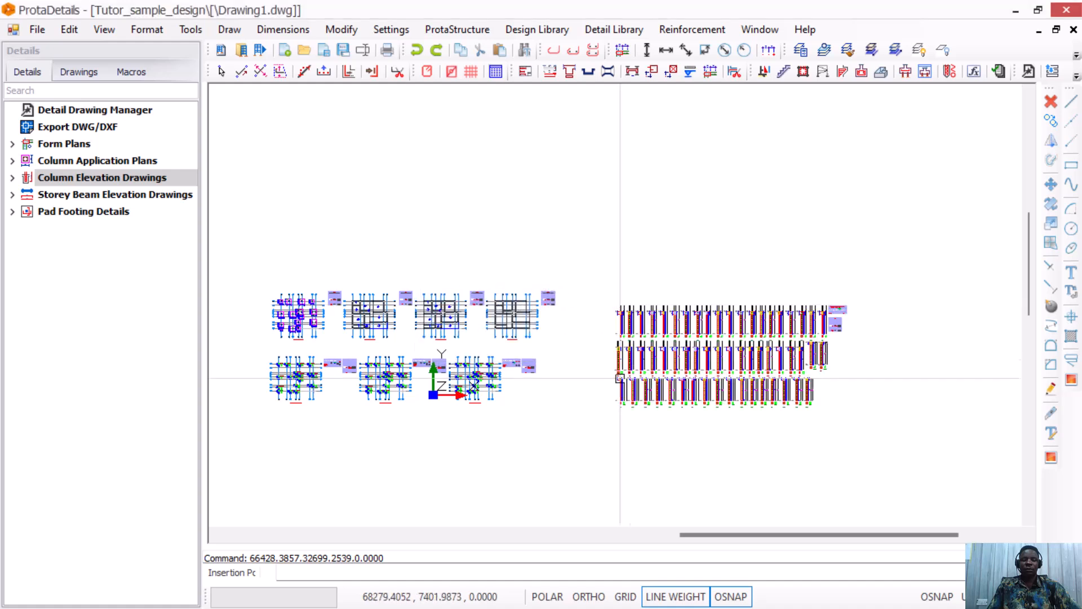
Inspect the placed column elevations, then bring up the column schedule options for storeys 1–3 at 1/20.
{"action": "scroll", "coordinate": [478, 388], "scroll_direction": "up", "scroll_amount": 5}
{"action": "scroll", "coordinate": [477, 389], "scroll_direction": "up", "scroll_amount": 1}
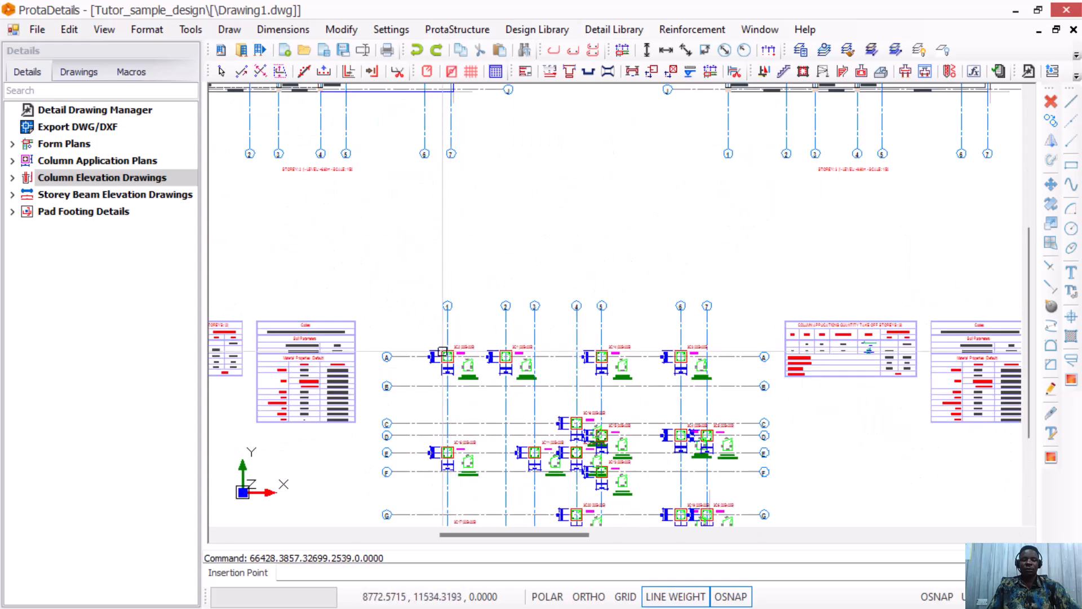
{"action": "scroll", "coordinate": [745, 337], "scroll_direction": "down", "scroll_amount": 5}
{"action": "scroll", "coordinate": [745, 338], "scroll_direction": "up", "scroll_amount": 3}
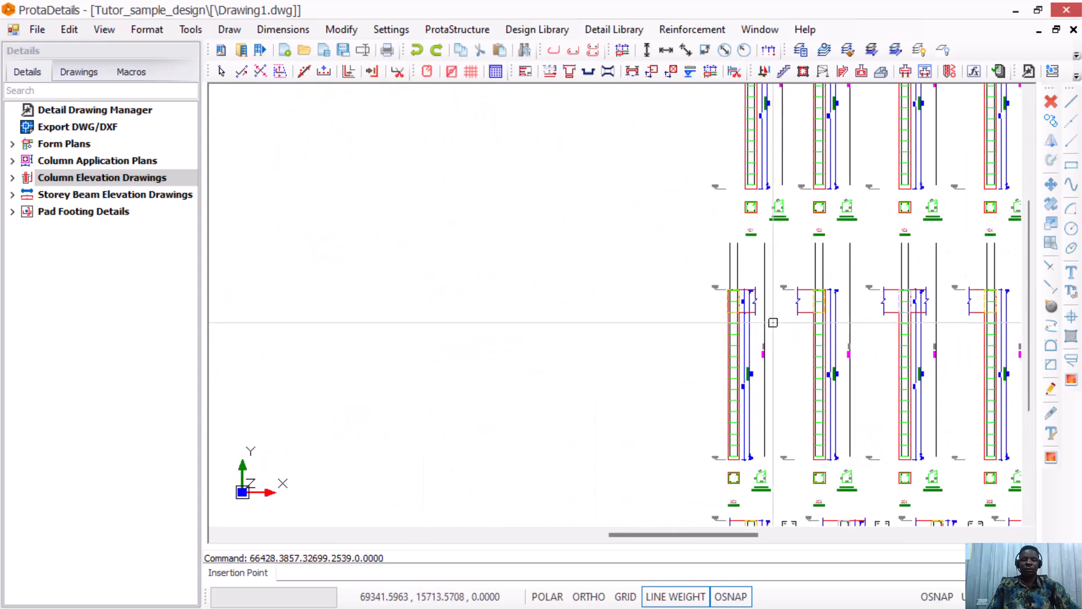
{"action": "scroll", "coordinate": [772, 316], "scroll_direction": "up", "scroll_amount": 2}
{"action": "scroll", "coordinate": [767, 276], "scroll_direction": "down", "scroll_amount": 3}
{"action": "scroll", "coordinate": [763, 337], "scroll_direction": "up", "scroll_amount": 3}
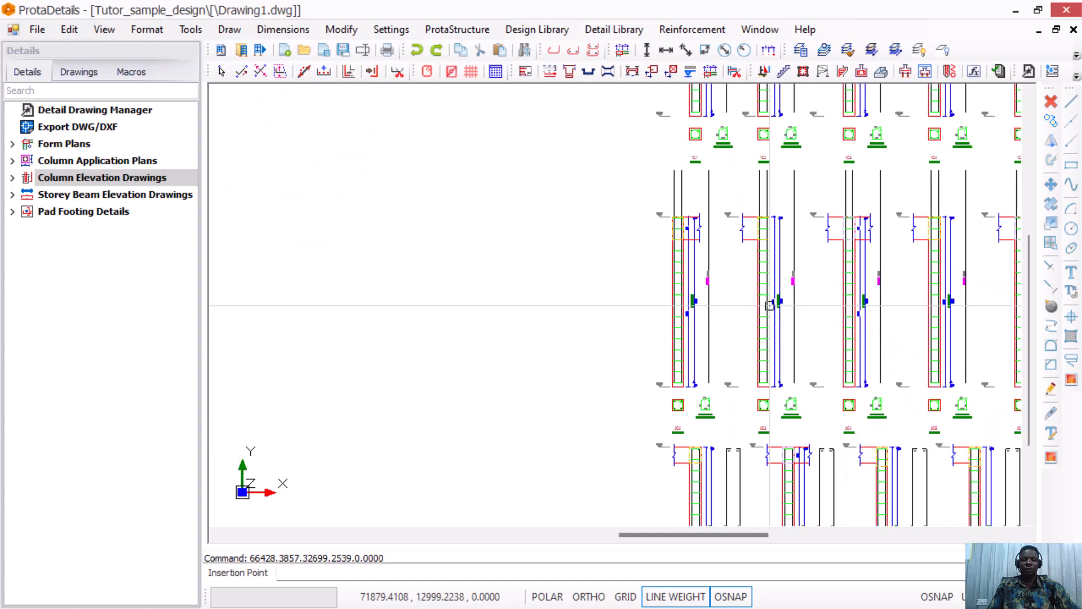
{"action": "scroll", "coordinate": [595, 259], "scroll_direction": "up", "scroll_amount": 2}
{"action": "scroll", "coordinate": [773, 493], "scroll_direction": "up", "scroll_amount": 2}
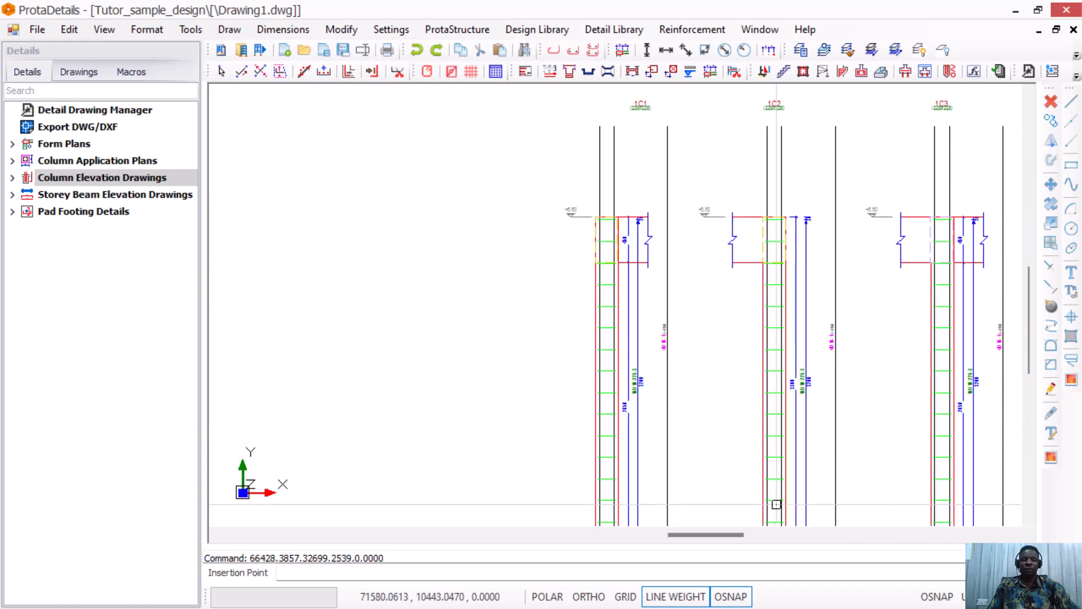
{"action": "scroll", "coordinate": [760, 343], "scroll_direction": "down", "scroll_amount": 2}
{"action": "scroll", "coordinate": [778, 486], "scroll_direction": "up", "scroll_amount": 2}
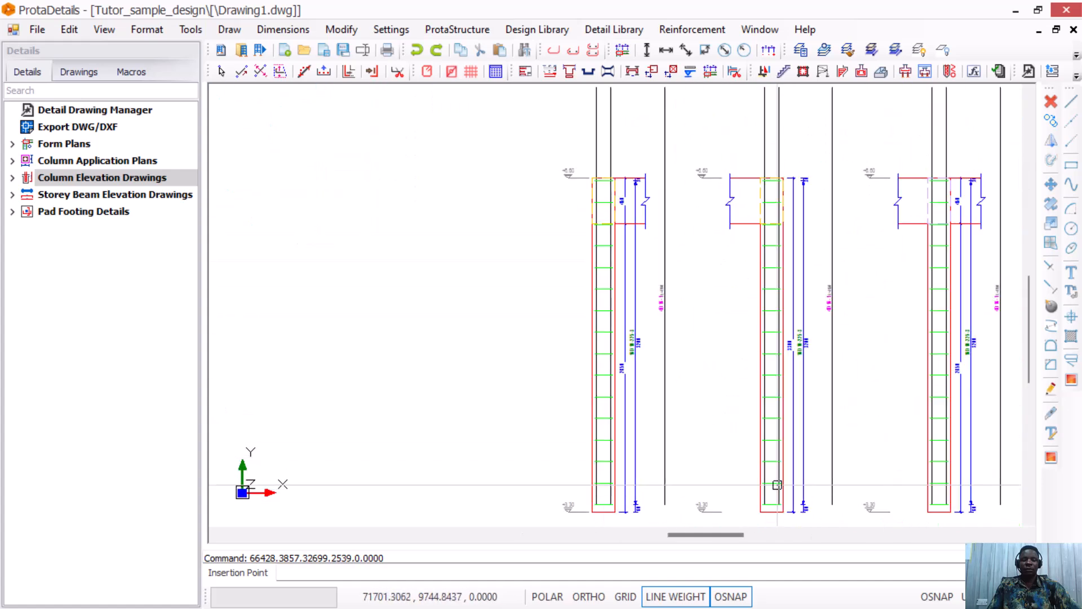
{"action": "scroll", "coordinate": [780, 489], "scroll_direction": "up", "scroll_amount": 4}
{"action": "scroll", "coordinate": [758, 399], "scroll_direction": "down", "scroll_amount": 5}
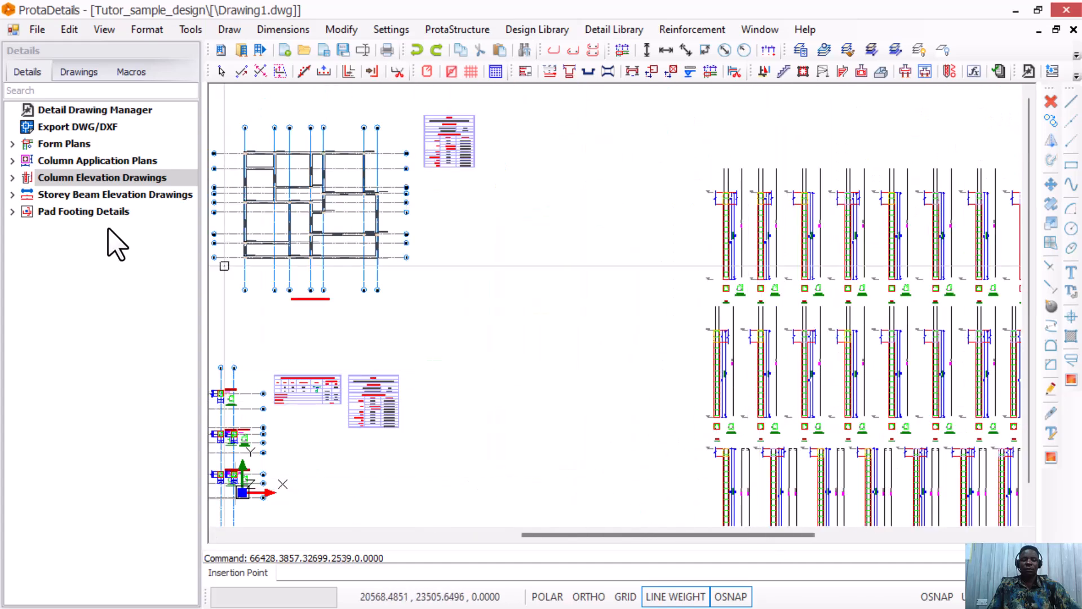
{"action": "right_click", "coordinate": [111, 178]}
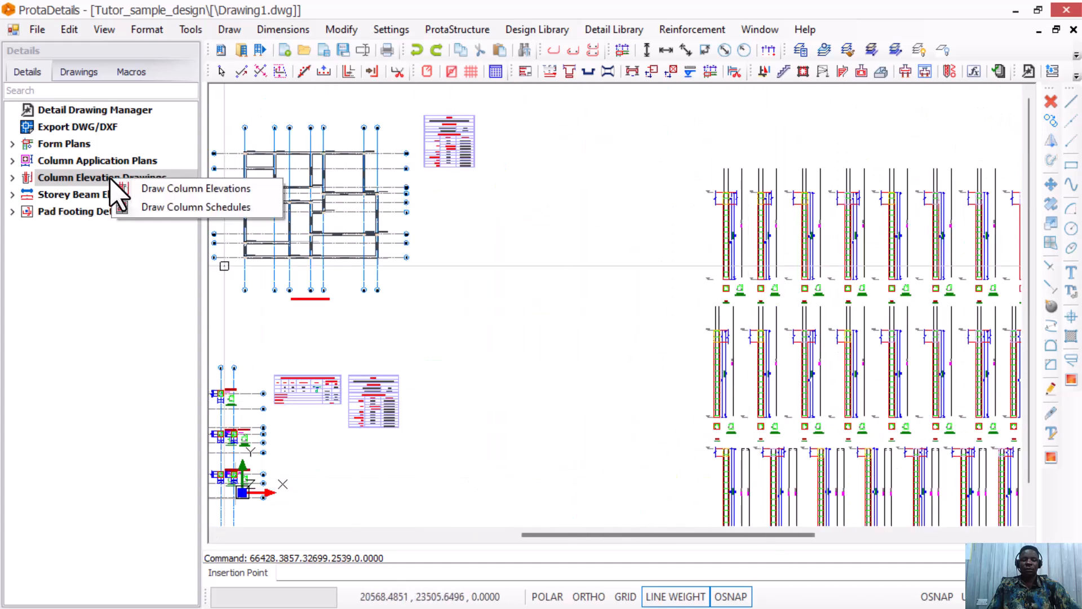
{"action": "left_click", "coordinate": [179, 207]}
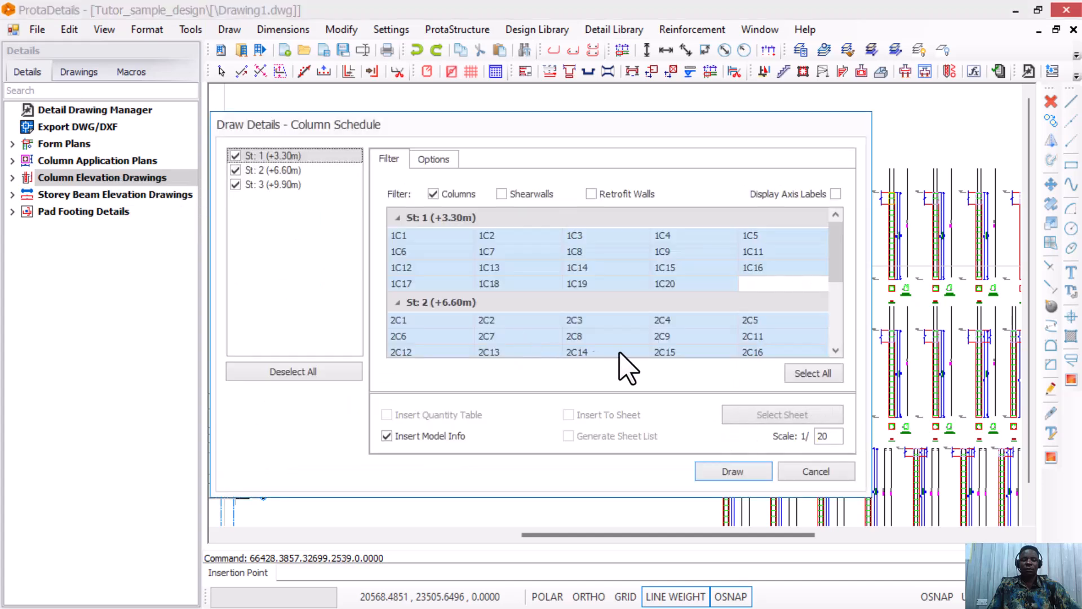
Place the column schedule and its codes and materials table above the column elevations, then zoom to check it.
{"action": "left_click", "coordinate": [755, 473]}
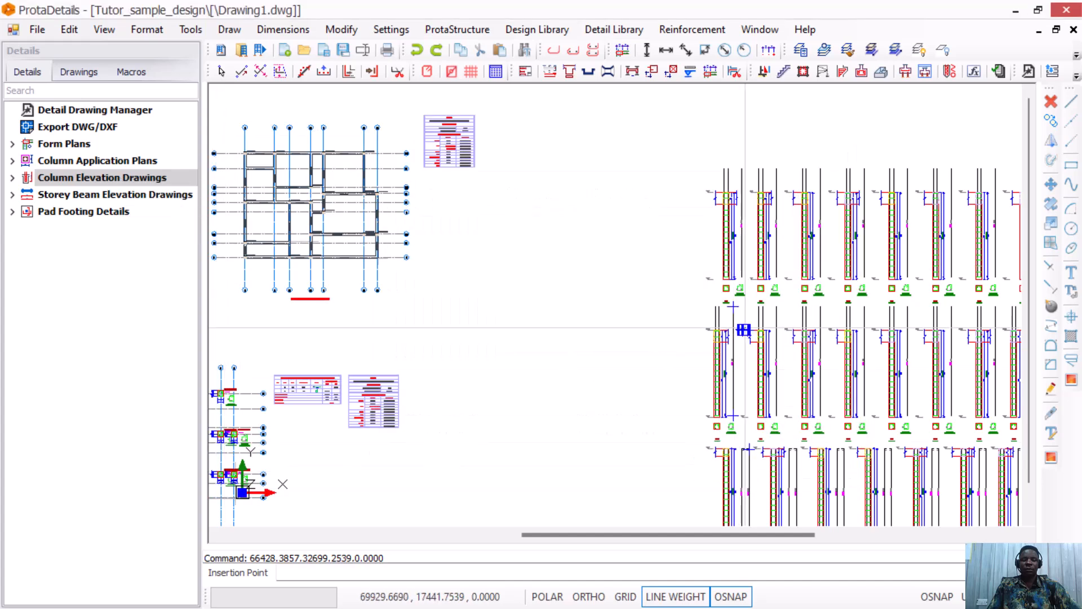
{"action": "scroll", "coordinate": [619, 370], "scroll_direction": "down", "scroll_amount": 4}
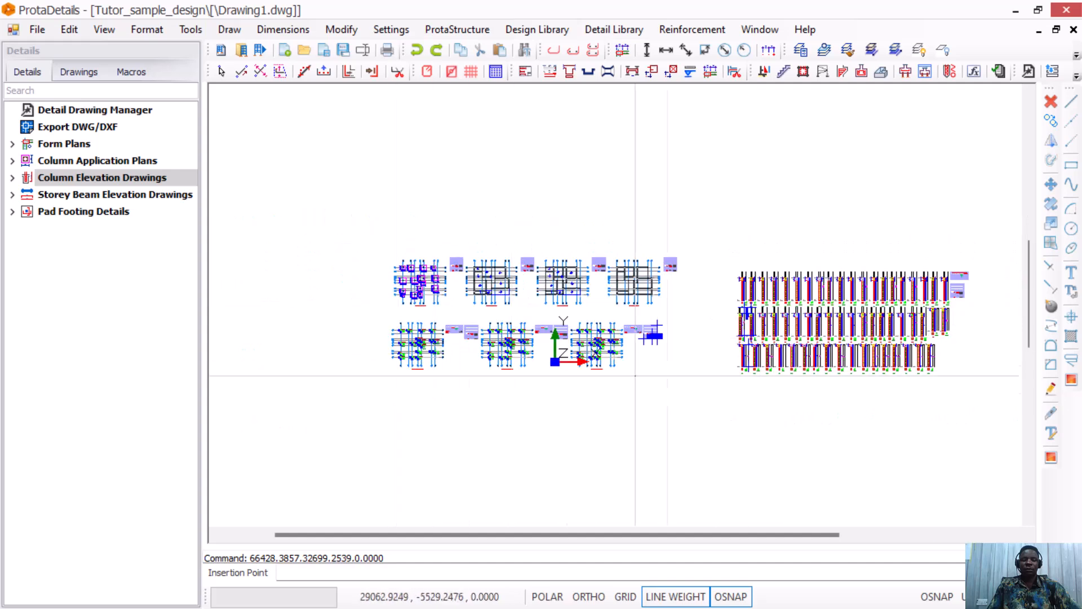
{"action": "scroll", "coordinate": [609, 357], "scroll_direction": "down", "scroll_amount": 2}
{"action": "scroll", "coordinate": [676, 264], "scroll_direction": "up", "scroll_amount": 2}
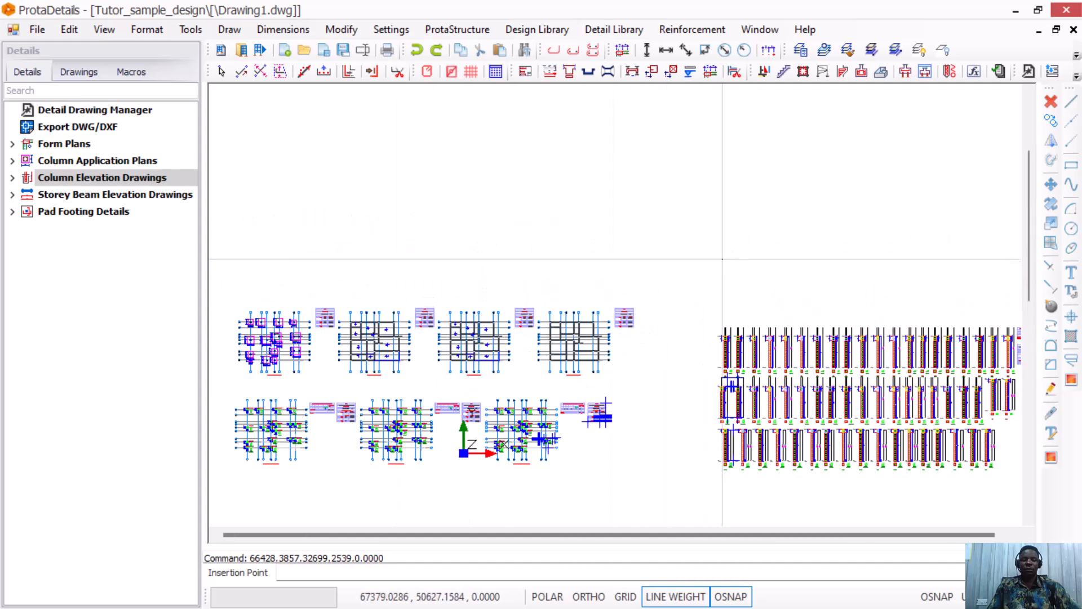
{"action": "left_click", "coordinate": [719, 271]}
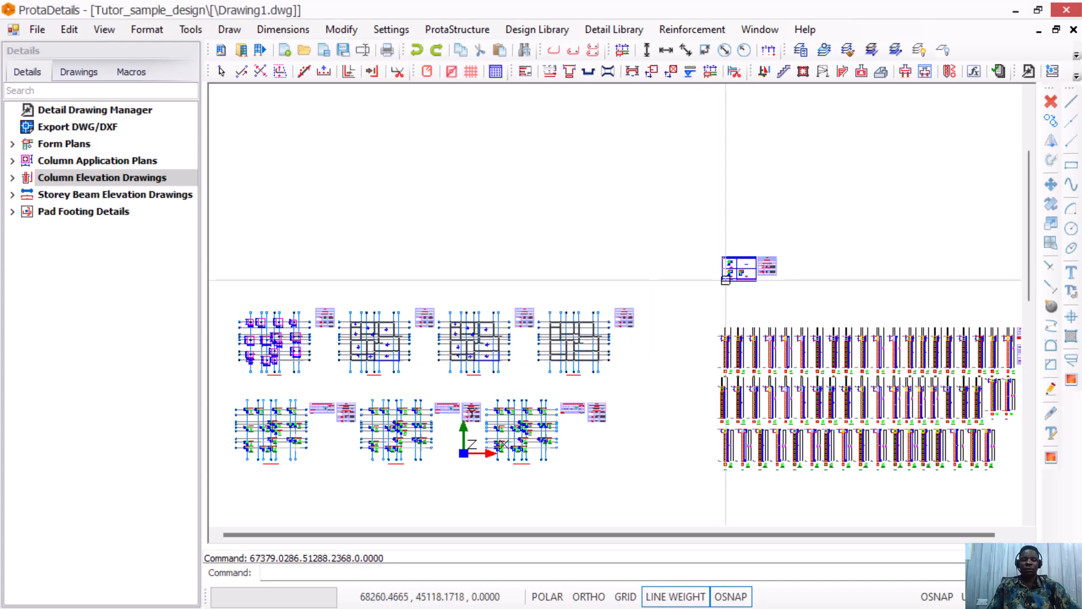
{"action": "scroll", "coordinate": [724, 265], "scroll_direction": "up", "scroll_amount": 6}
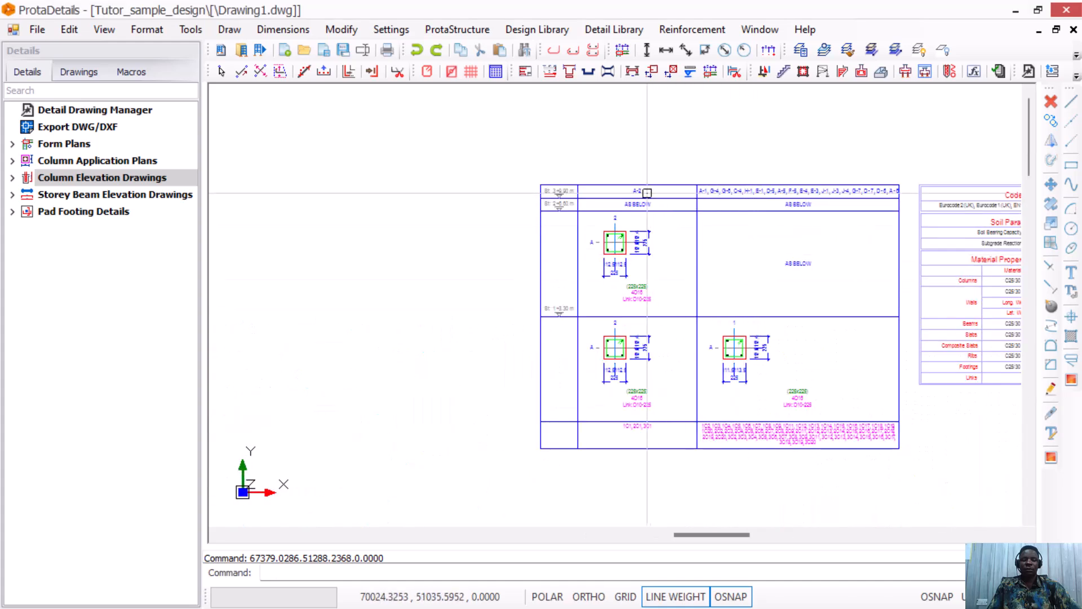
{"action": "scroll", "coordinate": [637, 408], "scroll_direction": "down", "scroll_amount": 2}
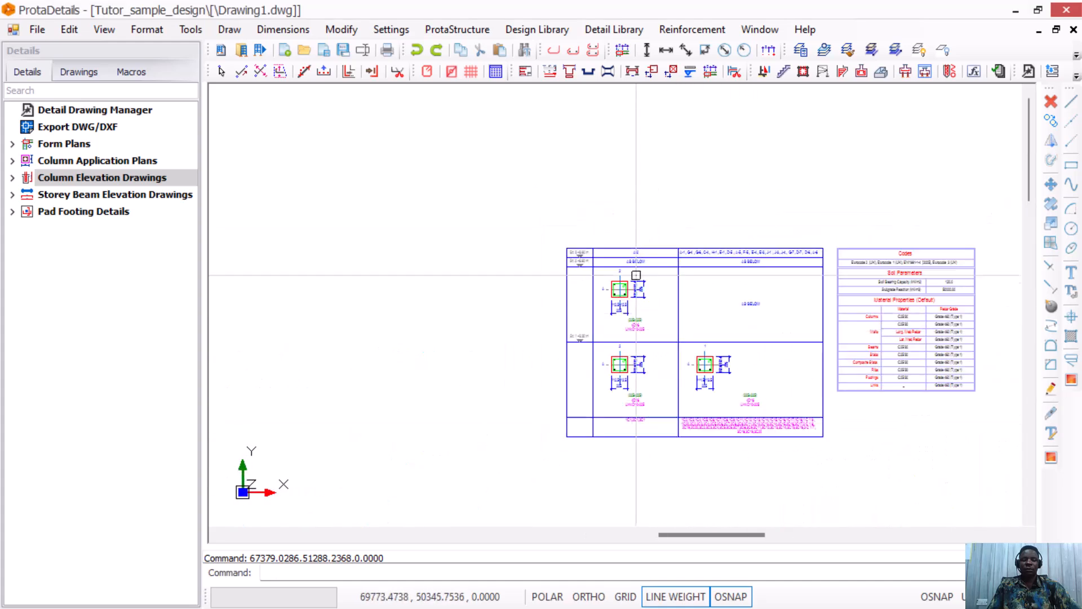
{"action": "scroll", "coordinate": [665, 394], "scroll_direction": "up", "scroll_amount": 2}
{"action": "scroll", "coordinate": [765, 218], "scroll_direction": "up", "scroll_amount": 2}
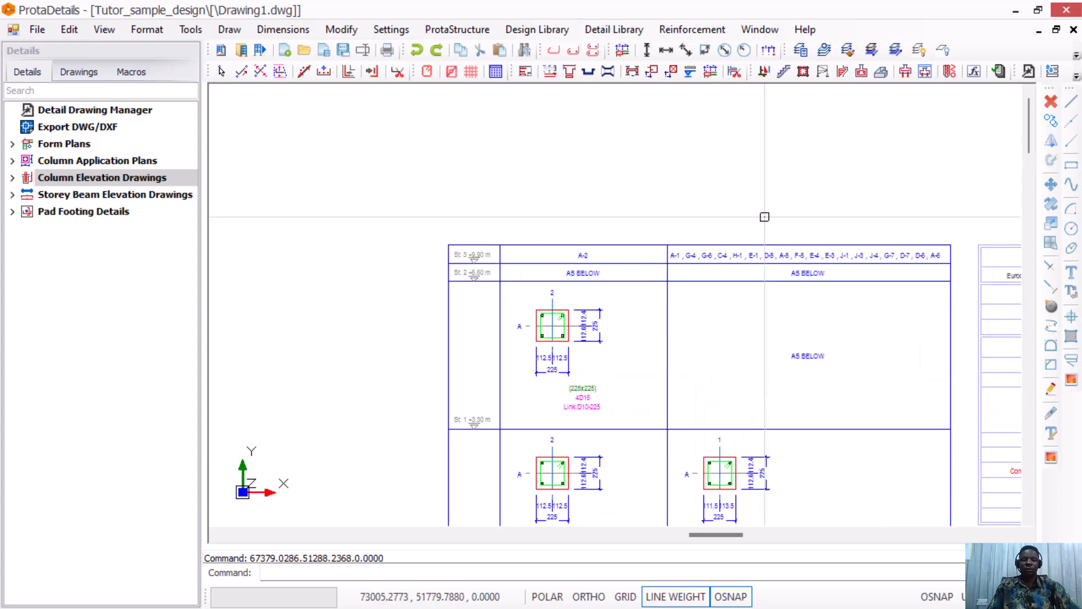
{"action": "scroll", "coordinate": [579, 254], "scroll_direction": "down", "scroll_amount": 4}
{"action": "scroll", "coordinate": [599, 288], "scroll_direction": "up", "scroll_amount": 3}
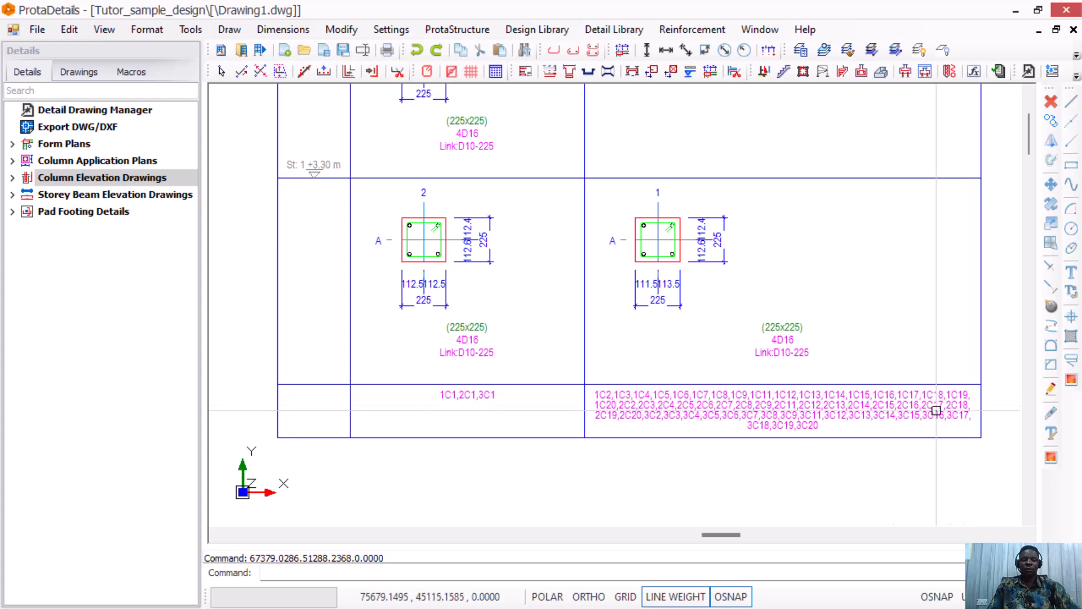
{"action": "scroll", "coordinate": [665, 310], "scroll_direction": "down", "scroll_amount": 9}
{"action": "scroll", "coordinate": [679, 303], "scroll_direction": "up", "scroll_amount": 1}
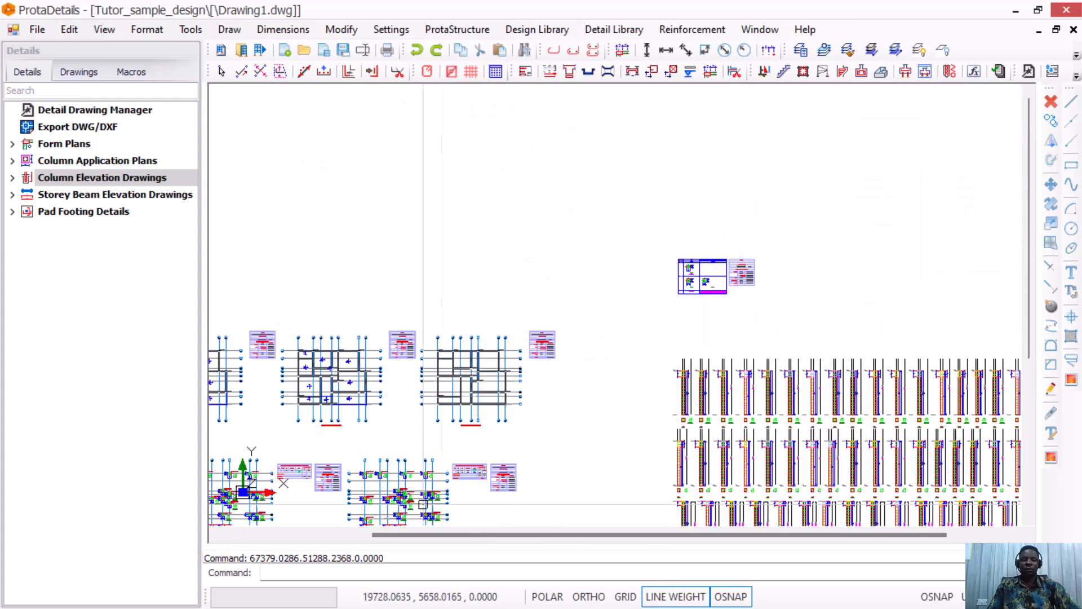
{"action": "scroll", "coordinate": [425, 482], "scroll_direction": "up", "scroll_amount": 3}
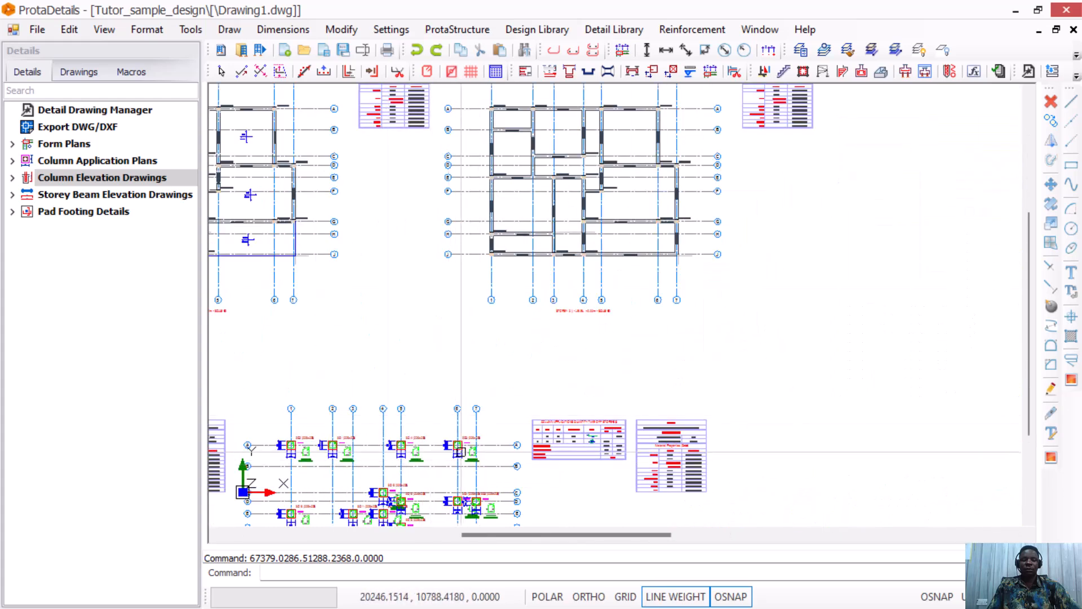
{"action": "scroll", "coordinate": [543, 367], "scroll_direction": "down", "scroll_amount": 5}
{"action": "scroll", "coordinate": [648, 300], "scroll_direction": "up", "scroll_amount": 5}
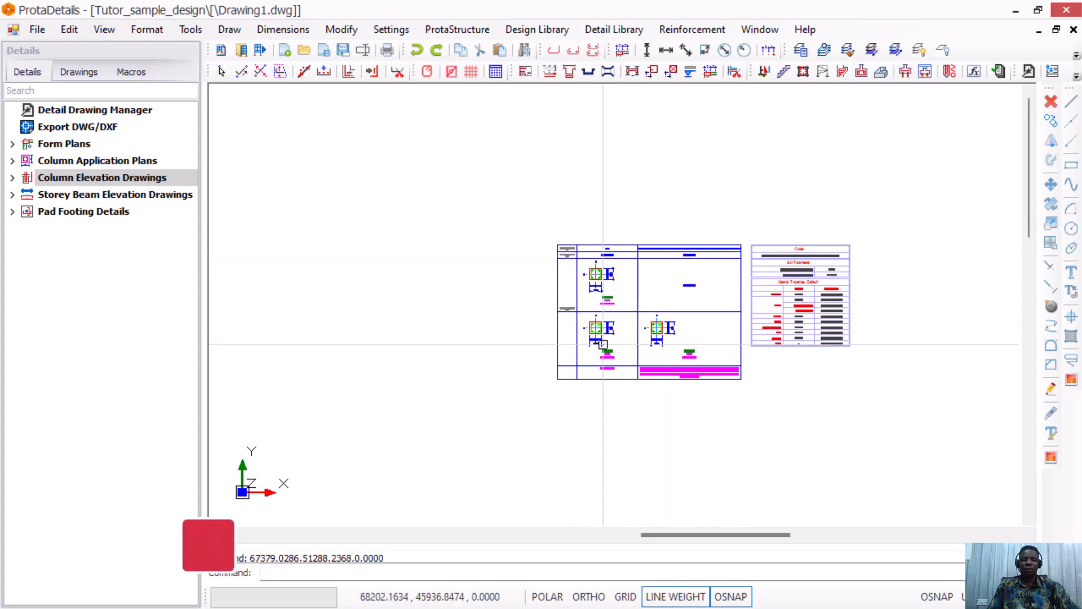
{"action": "scroll", "coordinate": [665, 315], "scroll_direction": "down", "scroll_amount": 3}
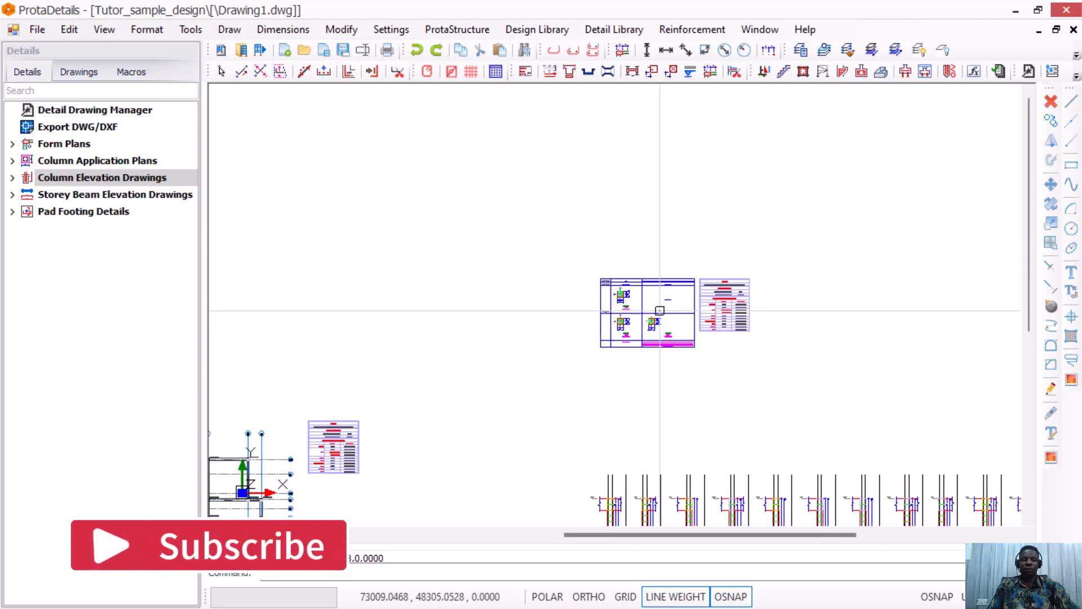
{"action": "scroll", "coordinate": [676, 304], "scroll_direction": "down", "scroll_amount": 3}
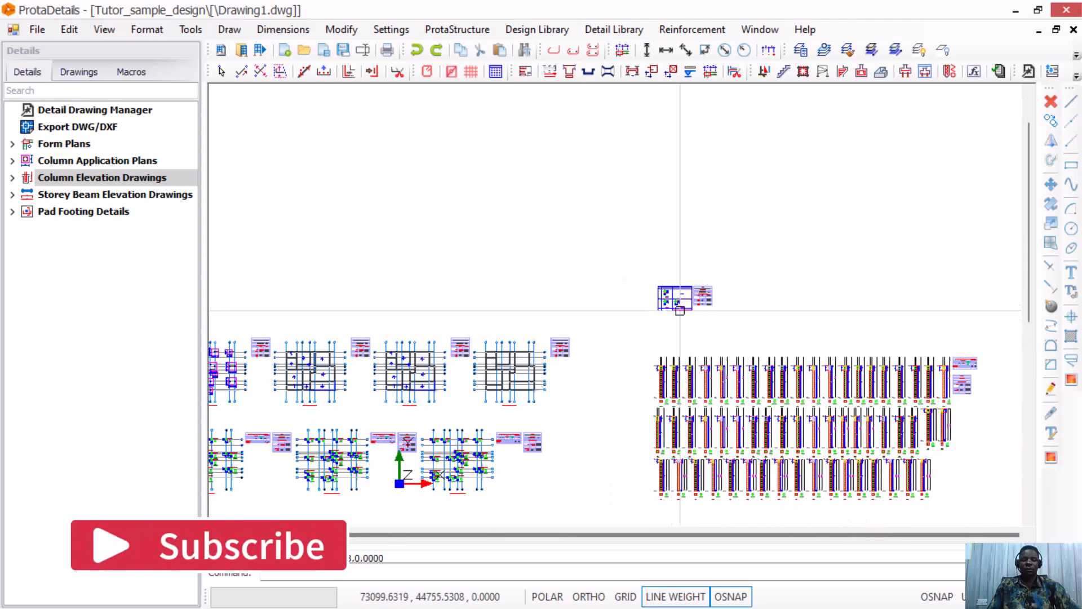
Draw all-axis beam elevations for storeys 1–3 and place them on the drawing.
{"action": "left_click", "coordinate": [119, 194]}
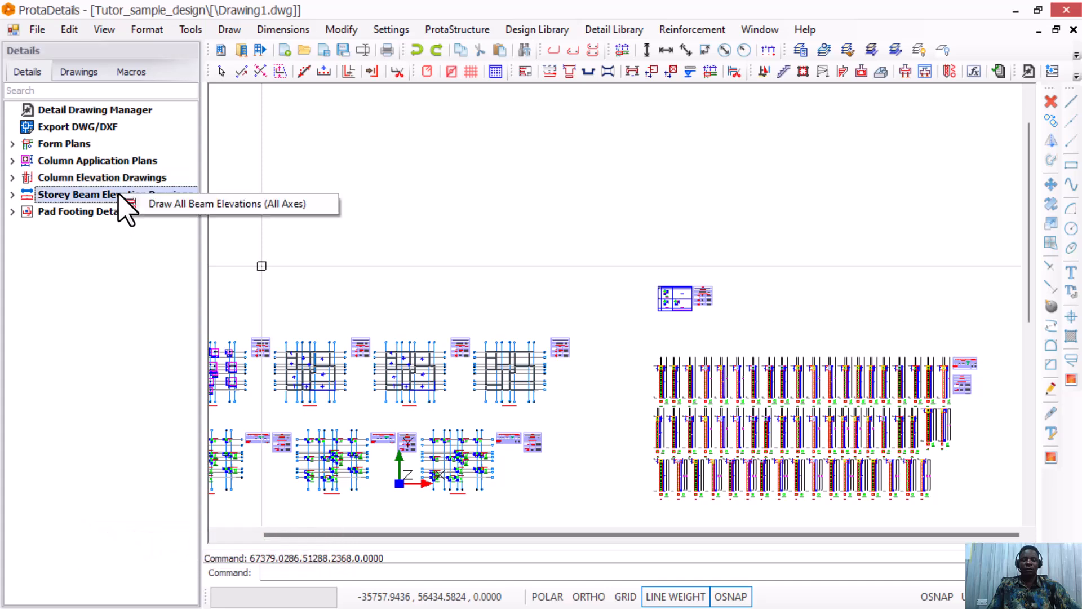
{"action": "left_click", "coordinate": [180, 204]}
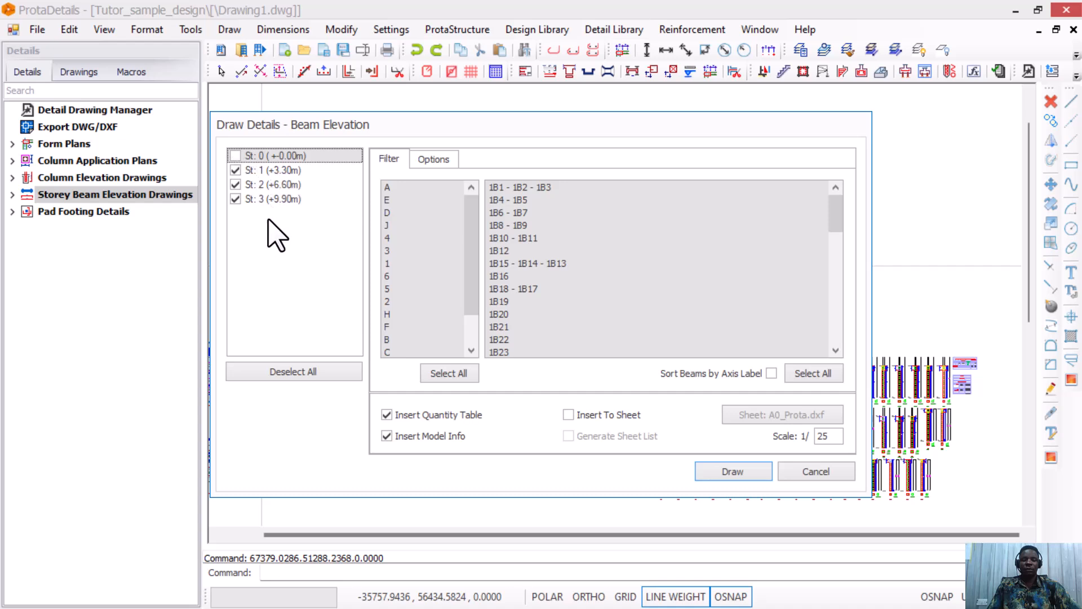
{"action": "left_click", "coordinate": [732, 473]}
{"action": "scroll", "coordinate": [626, 328], "scroll_direction": "down", "scroll_amount": 5}
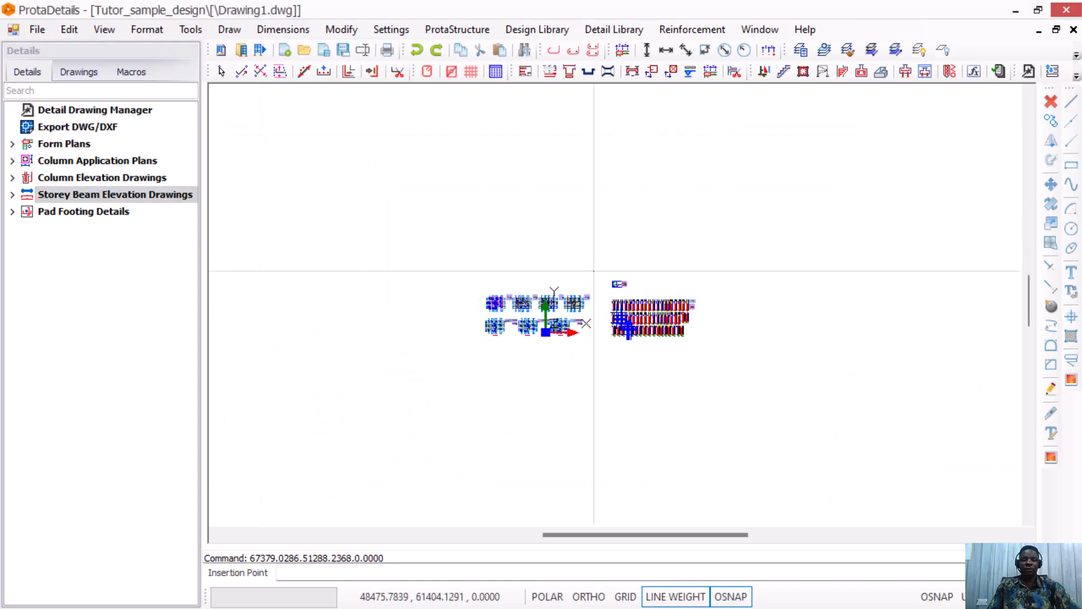
{"action": "left_click", "coordinate": [494, 369]}
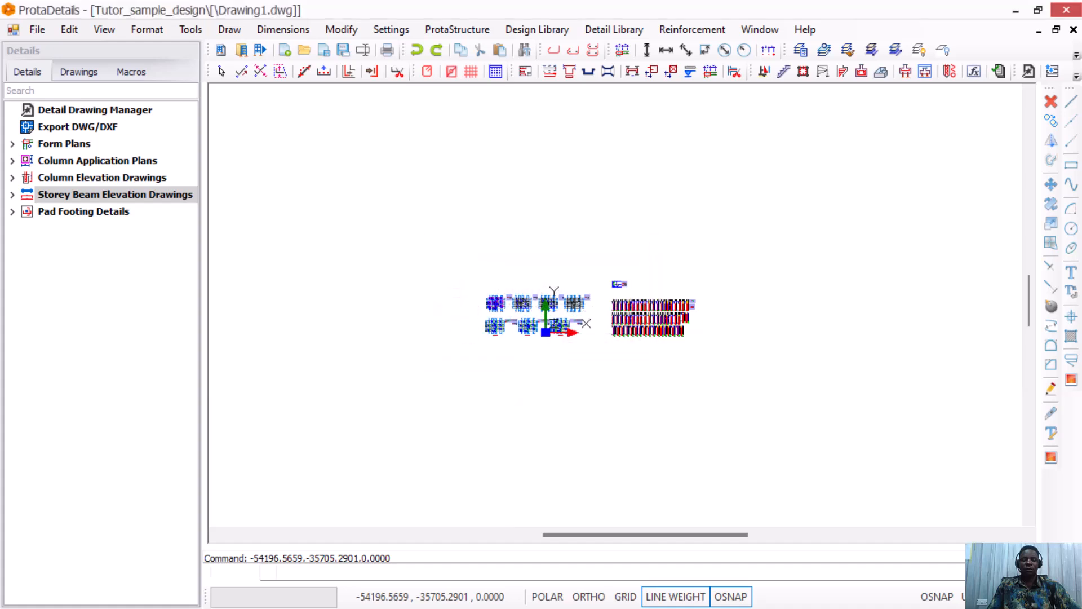
{"action": "scroll", "coordinate": [536, 383], "scroll_direction": "up", "scroll_amount": 5}
{"action": "scroll", "coordinate": [451, 395], "scroll_direction": "up", "scroll_amount": 6}
{"action": "scroll", "coordinate": [353, 412], "scroll_direction": "up", "scroll_amount": 2}
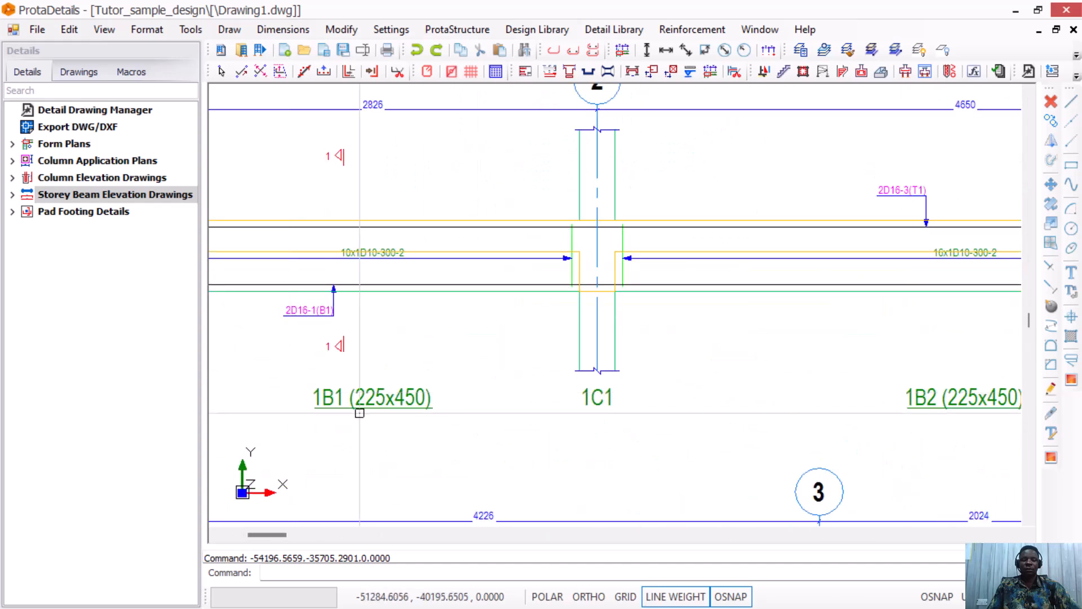
{"action": "scroll", "coordinate": [335, 388], "scroll_direction": "down", "scroll_amount": 5}
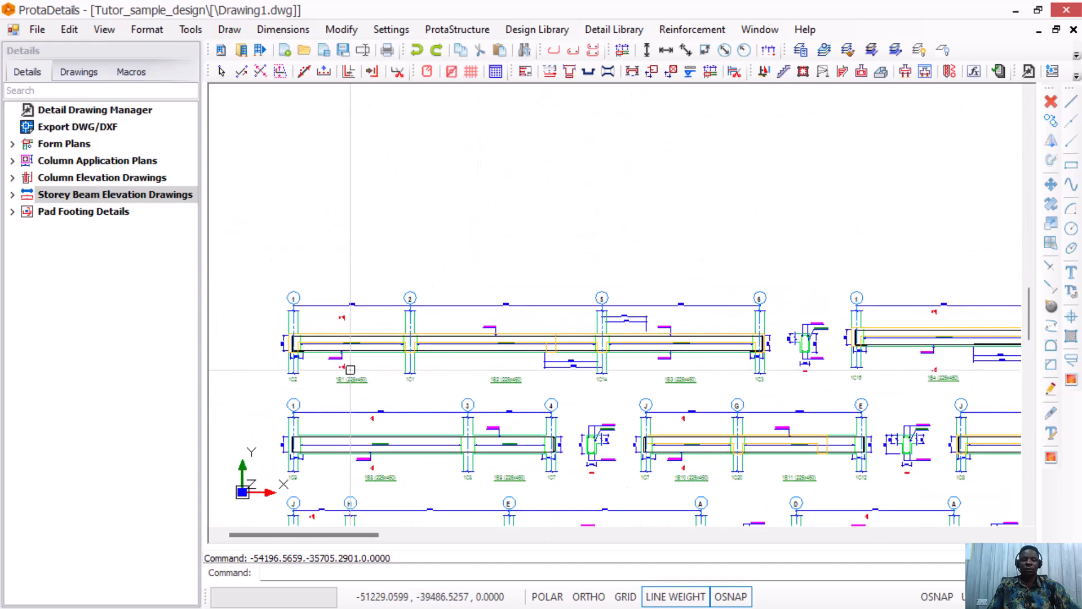
{"action": "scroll", "coordinate": [943, 392], "scroll_direction": "up", "scroll_amount": 2}
{"action": "scroll", "coordinate": [640, 360], "scroll_direction": "down", "scroll_amount": 5}
{"action": "scroll", "coordinate": [636, 340], "scroll_direction": "up", "scroll_amount": 6}
{"action": "scroll", "coordinate": [636, 340], "scroll_direction": "down", "scroll_amount": 5}
{"action": "scroll", "coordinate": [616, 431], "scroll_direction": "up", "scroll_amount": 3}
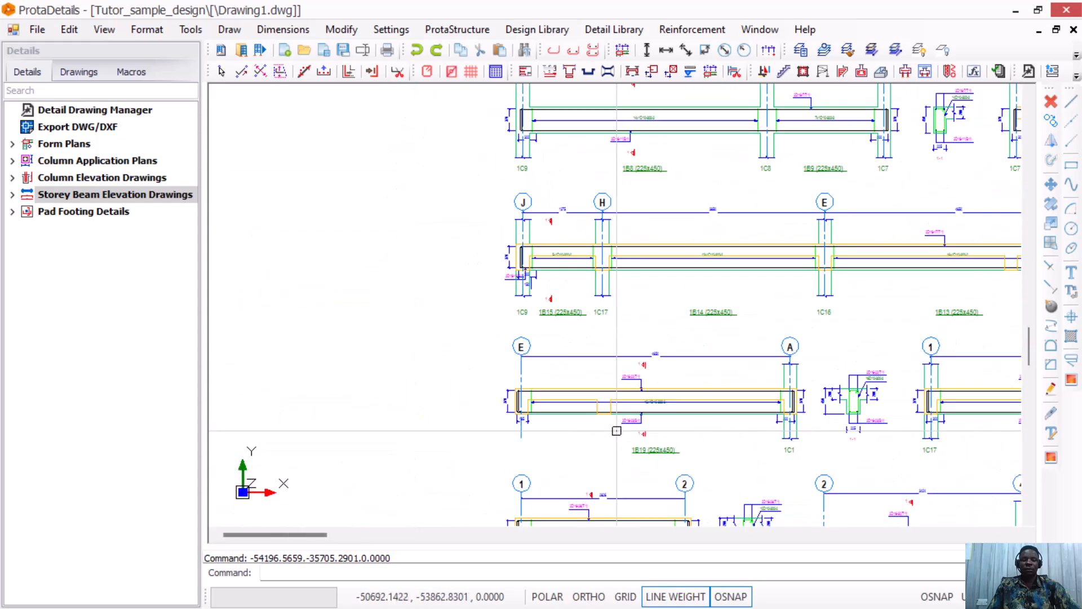
{"action": "scroll", "coordinate": [604, 422], "scroll_direction": "down", "scroll_amount": 4}
{"action": "scroll", "coordinate": [594, 397], "scroll_direction": "up", "scroll_amount": 4}
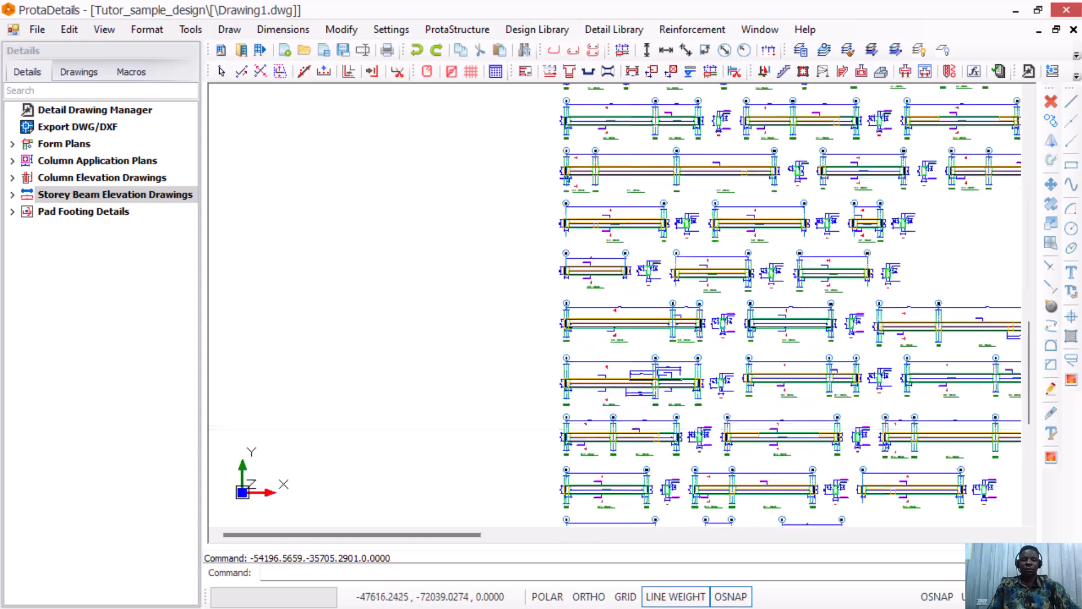
{"action": "scroll", "coordinate": [593, 397], "scroll_direction": "up", "scroll_amount": 4}
{"action": "scroll", "coordinate": [587, 366], "scroll_direction": "down", "scroll_amount": 6}
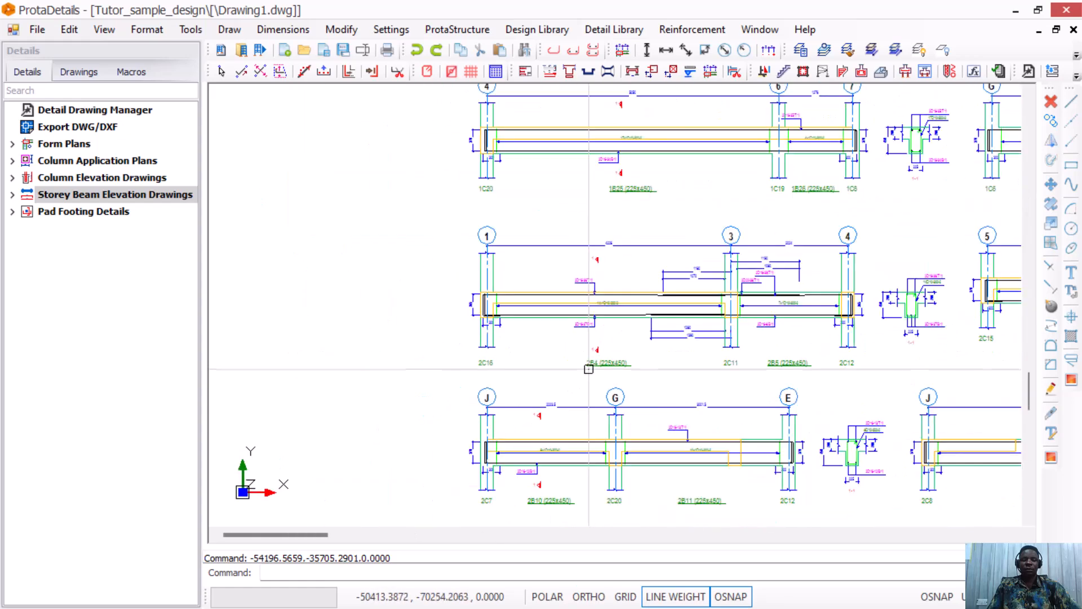
{"action": "scroll", "coordinate": [519, 328], "scroll_direction": "up", "scroll_amount": 6}
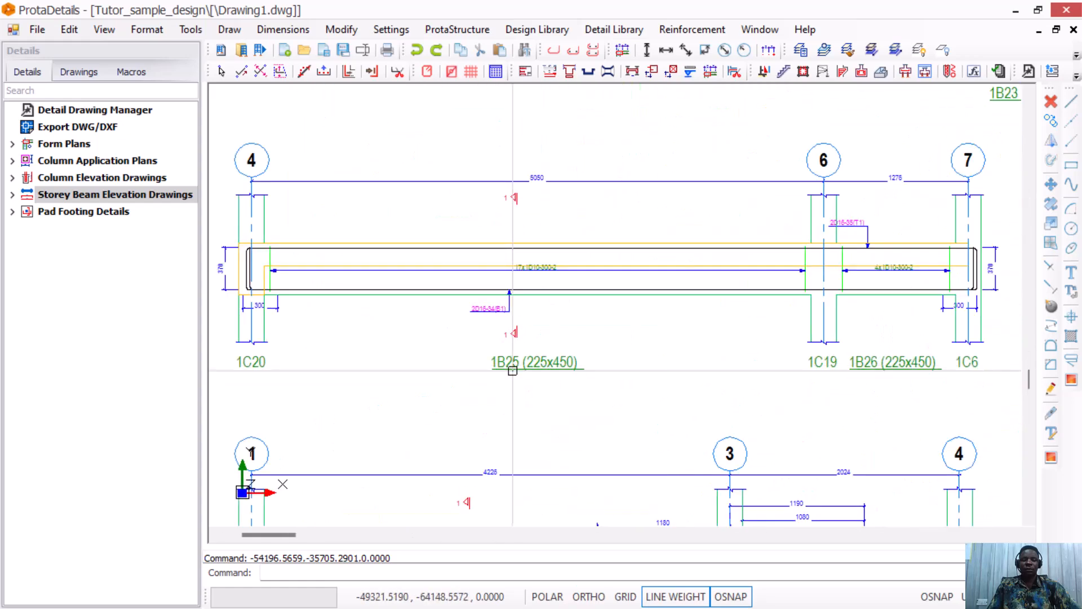
{"action": "scroll", "coordinate": [519, 328], "scroll_direction": "down", "scroll_amount": 6}
{"action": "scroll", "coordinate": [491, 426], "scroll_direction": "up", "scroll_amount": 4}
{"action": "scroll", "coordinate": [507, 366], "scroll_direction": "down", "scroll_amount": 8}
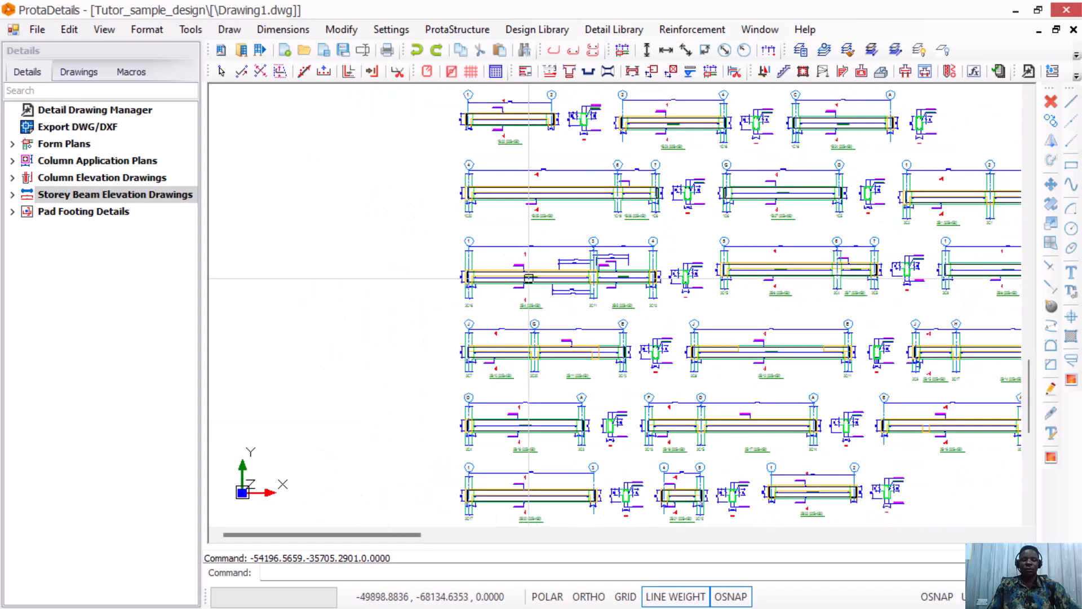
{"action": "scroll", "coordinate": [516, 312], "scroll_direction": "down", "scroll_amount": 3}
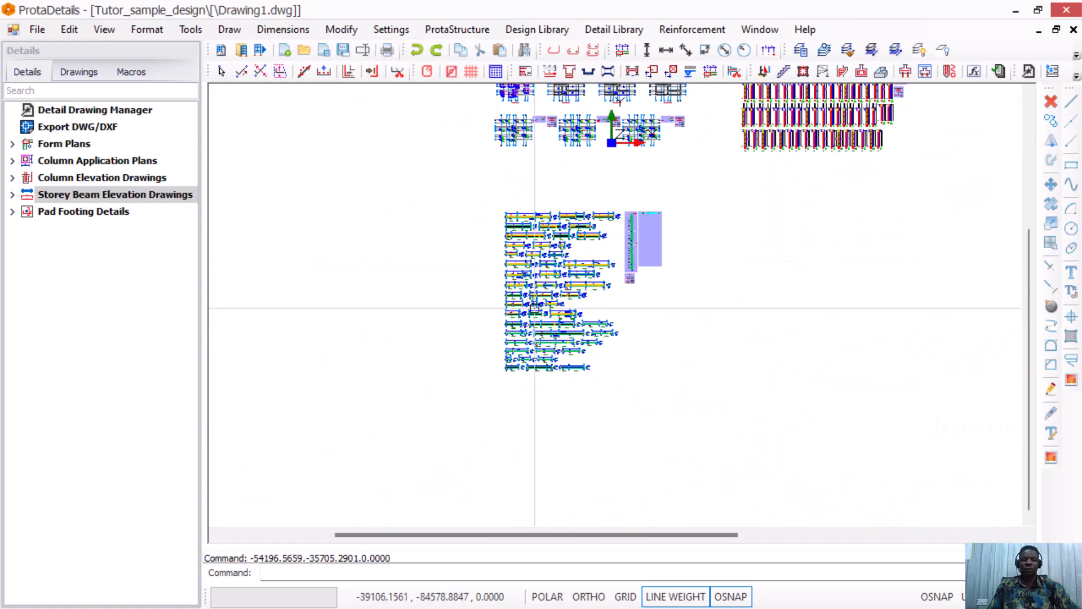
{"action": "scroll", "coordinate": [534, 307], "scroll_direction": "up", "scroll_amount": 2}
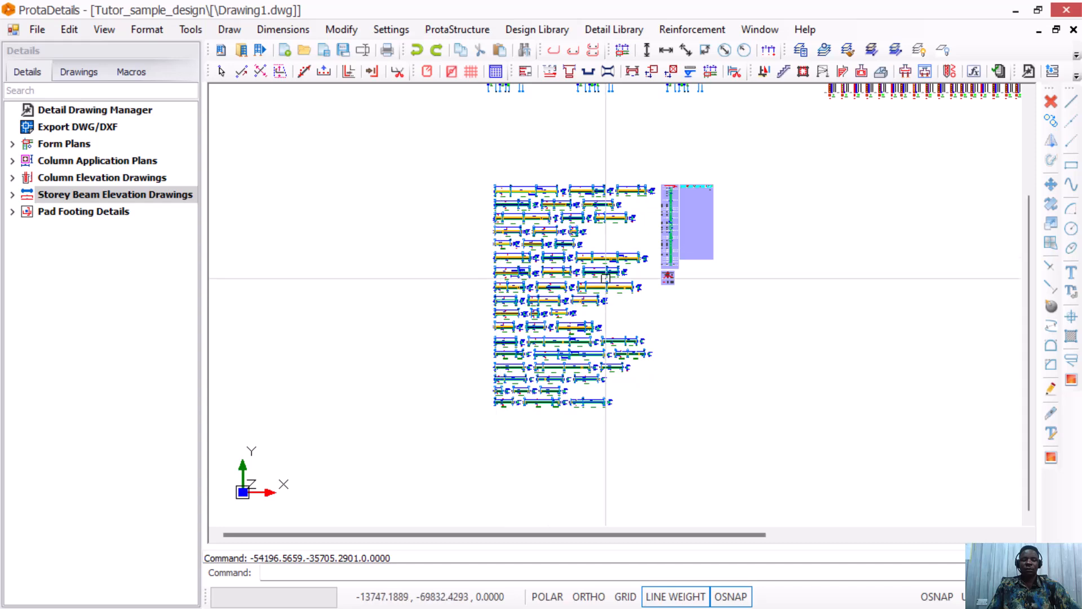
{"action": "scroll", "coordinate": [564, 309], "scroll_direction": "down", "scroll_amount": 2}
{"action": "scroll", "coordinate": [532, 299], "scroll_direction": "up", "scroll_amount": 7}
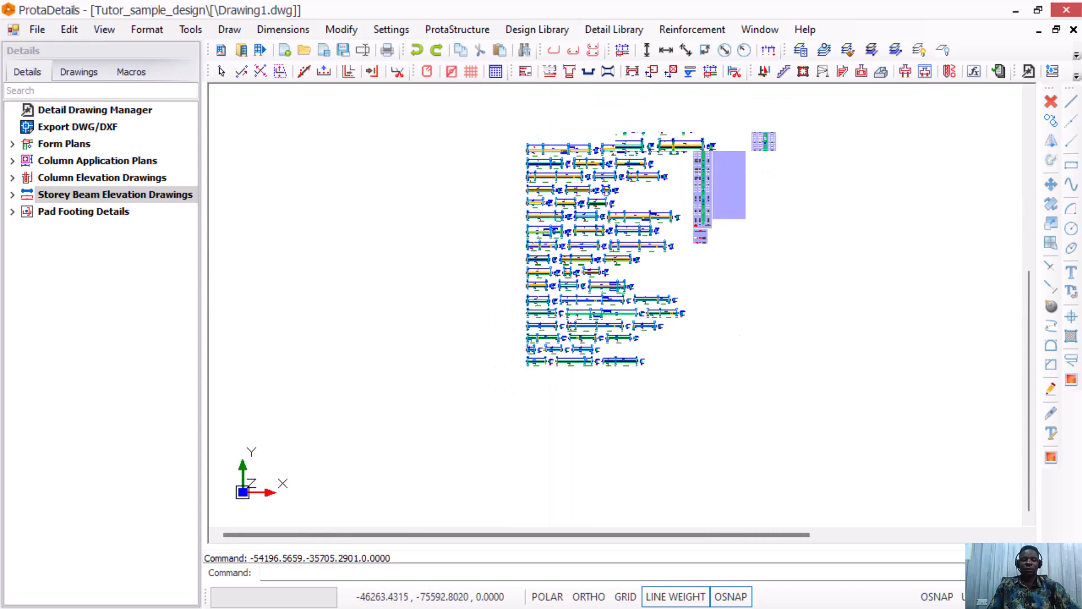
{"action": "scroll", "coordinate": [531, 299], "scroll_direction": "down", "scroll_amount": 4}
{"action": "scroll", "coordinate": [491, 128], "scroll_direction": "up", "scroll_amount": 2}
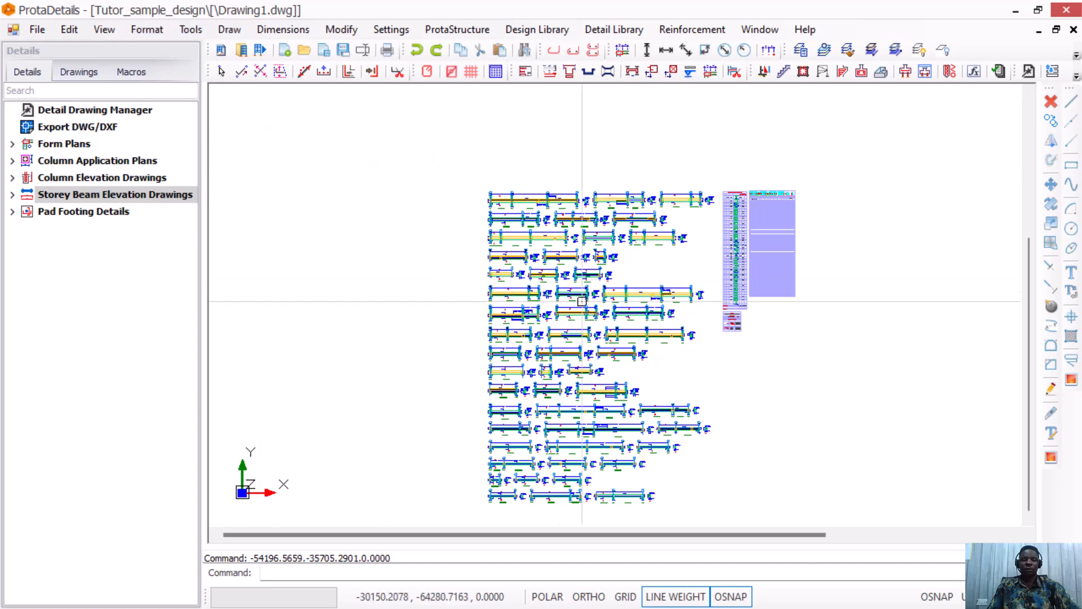
{"action": "scroll", "coordinate": [569, 274], "scroll_direction": "up", "scroll_amount": 8}
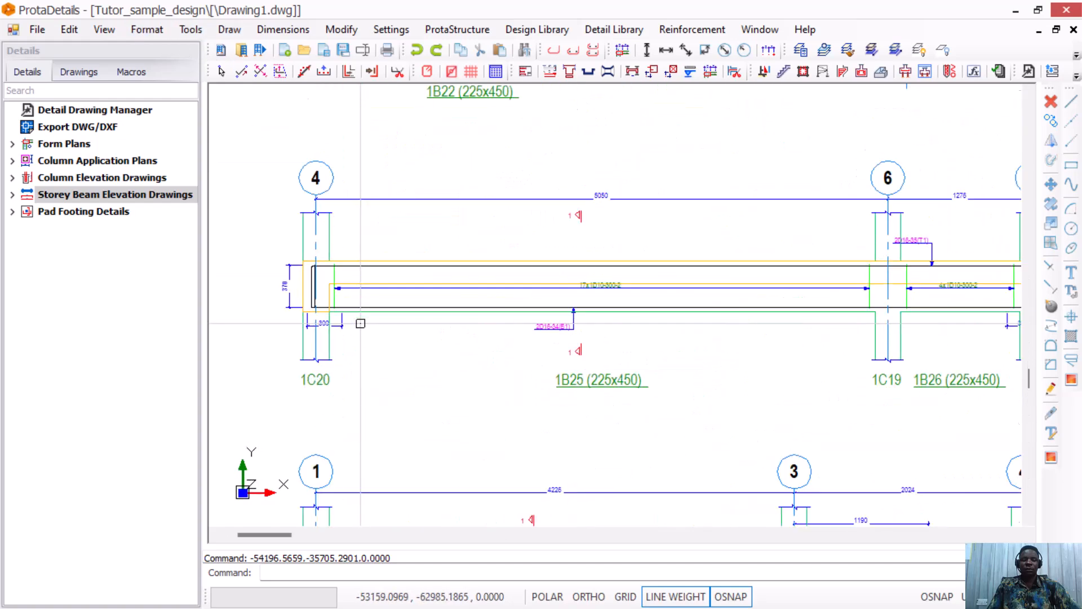
{"action": "scroll", "coordinate": [337, 367], "scroll_direction": "down", "scroll_amount": 6}
{"action": "scroll", "coordinate": [365, 431], "scroll_direction": "up", "scroll_amount": 3}
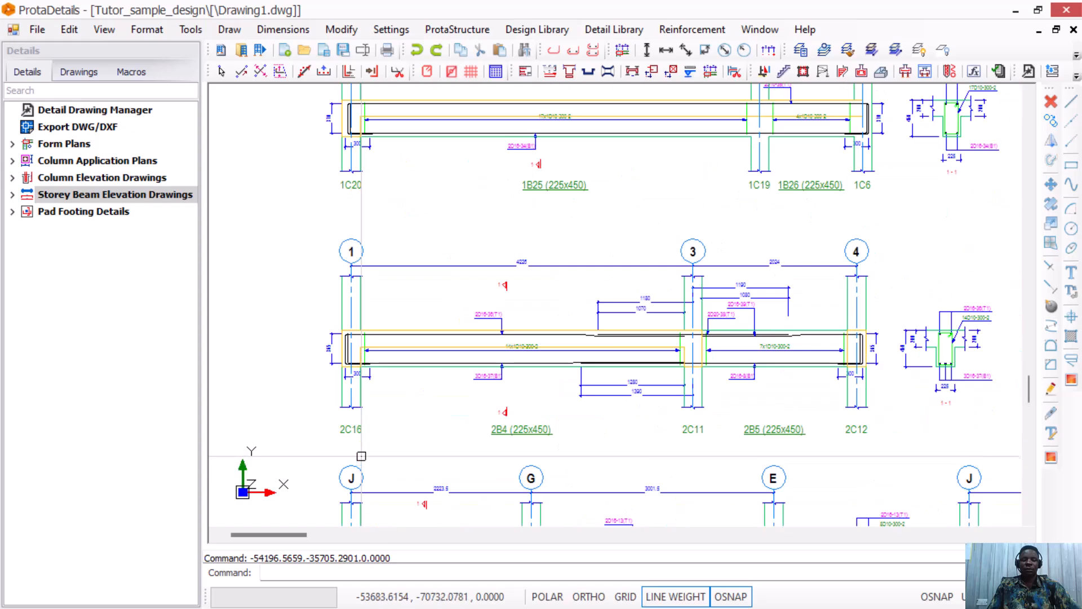
{"action": "scroll", "coordinate": [365, 431], "scroll_direction": "down", "scroll_amount": 2}
{"action": "scroll", "coordinate": [442, 310], "scroll_direction": "up", "scroll_amount": 4}
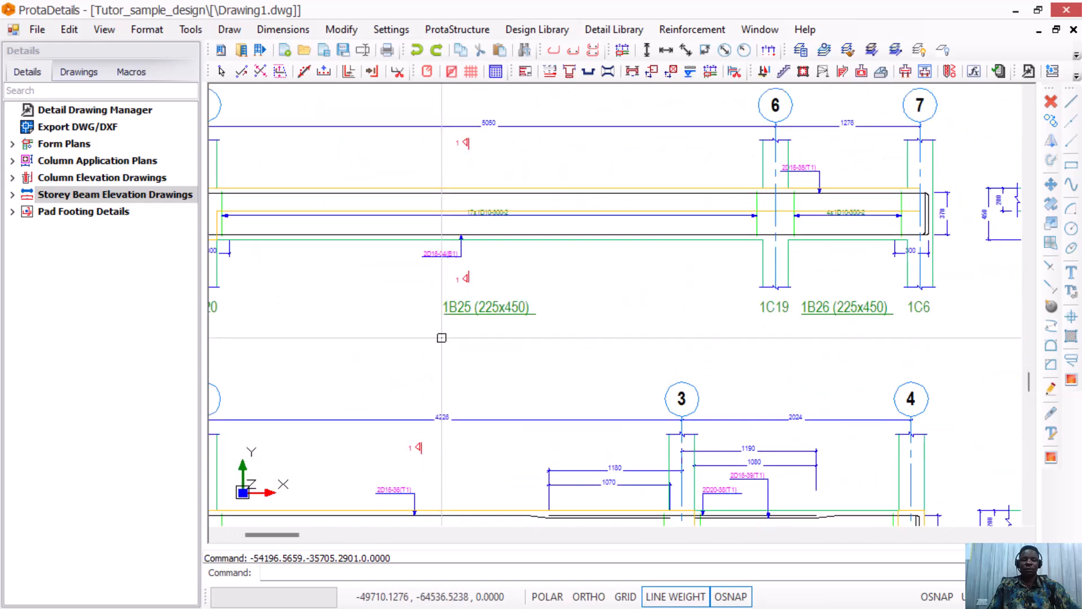
{"action": "scroll", "coordinate": [441, 322], "scroll_direction": "down", "scroll_amount": 5}
{"action": "scroll", "coordinate": [437, 223], "scroll_direction": "up", "scroll_amount": 4}
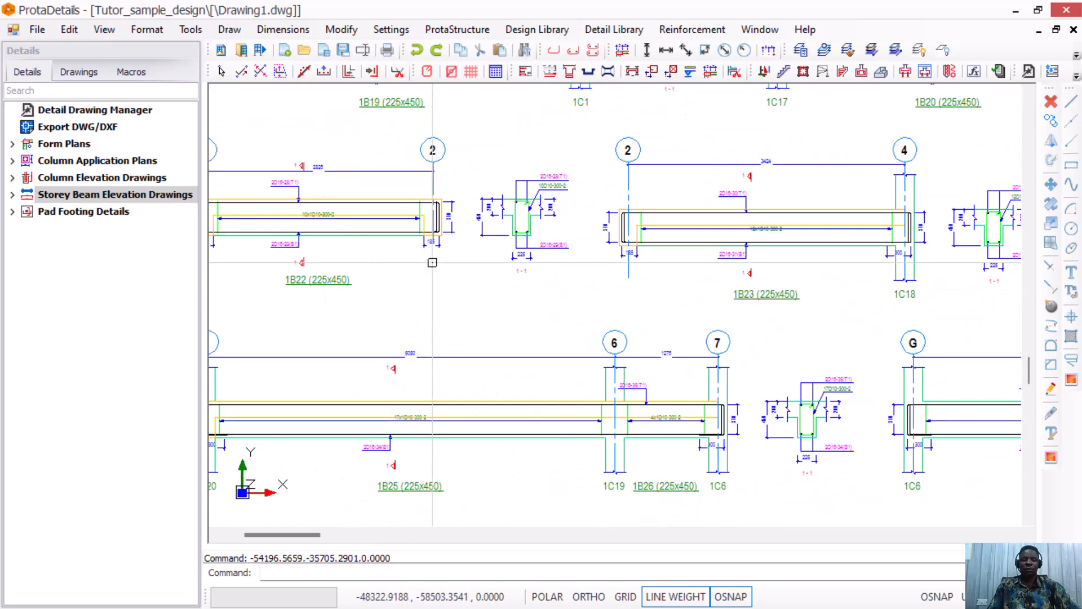
{"action": "scroll", "coordinate": [432, 258], "scroll_direction": "down", "scroll_amount": 6}
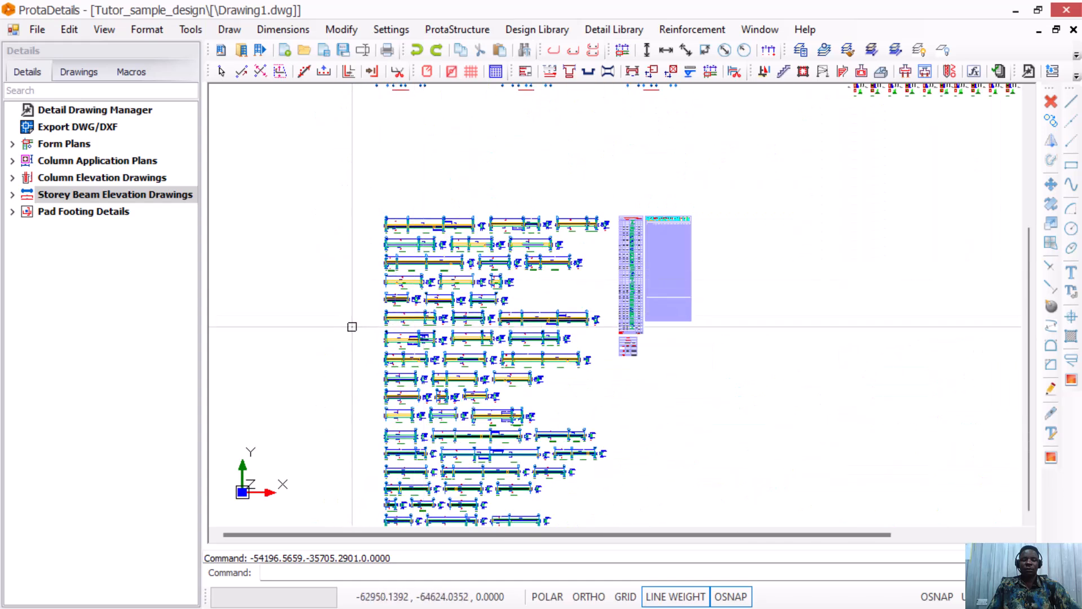
{"action": "scroll", "coordinate": [451, 203], "scroll_direction": "down", "scroll_amount": 2}
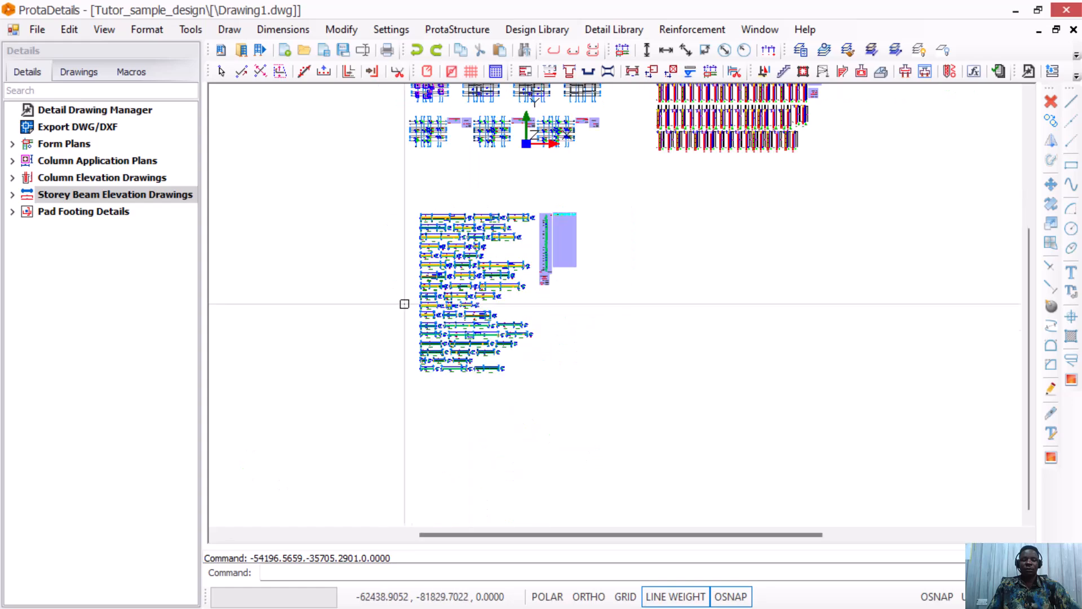
{"action": "scroll", "coordinate": [404, 338], "scroll_direction": "up", "scroll_amount": 8}
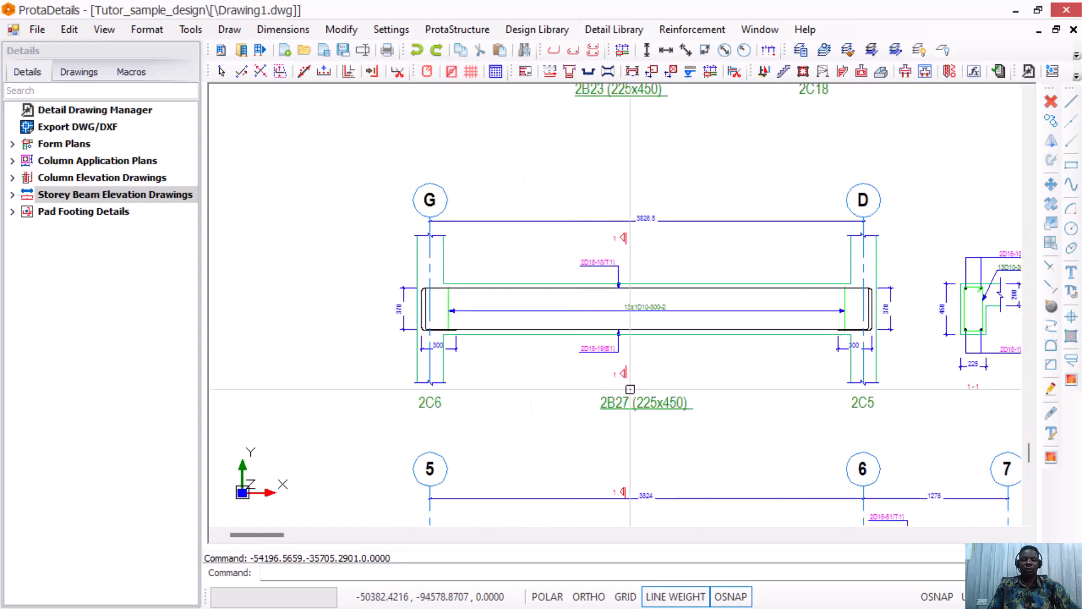
{"action": "scroll", "coordinate": [575, 347], "scroll_direction": "down", "scroll_amount": 3}
{"action": "scroll", "coordinate": [575, 346], "scroll_direction": "up", "scroll_amount": 5}
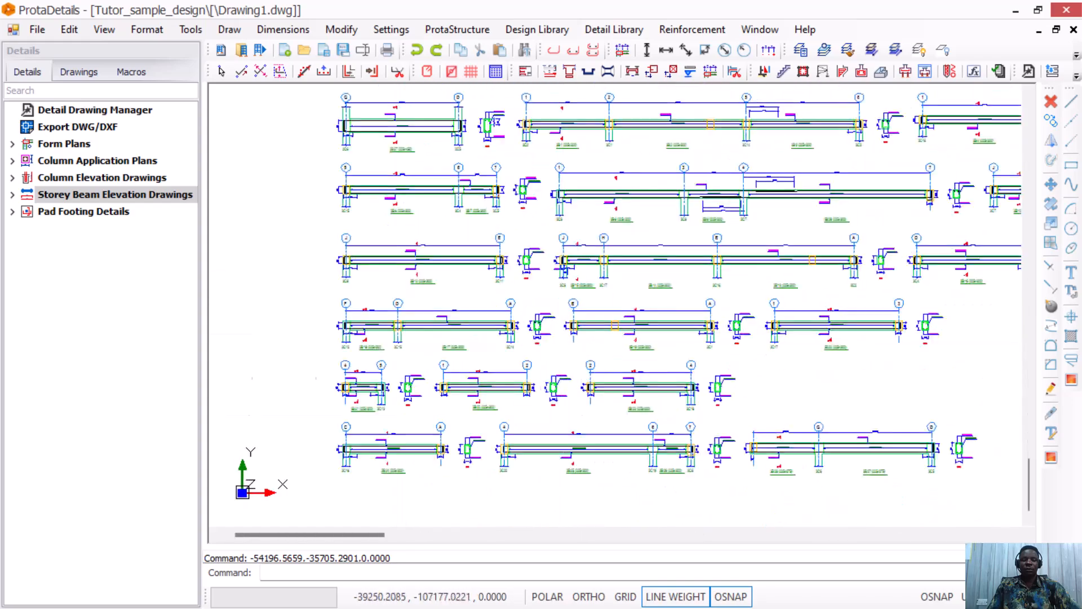
{"action": "scroll", "coordinate": [572, 355], "scroll_direction": "down", "scroll_amount": 4}
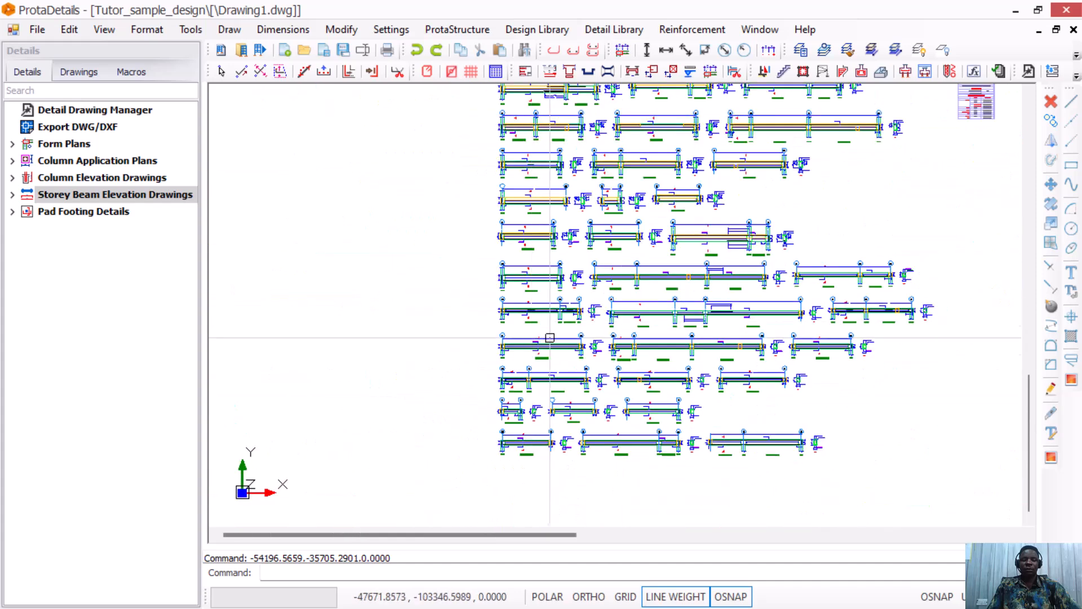
{"action": "scroll", "coordinate": [566, 378], "scroll_direction": "up", "scroll_amount": 2}
{"action": "scroll", "coordinate": [507, 317], "scroll_direction": "up", "scroll_amount": 2}
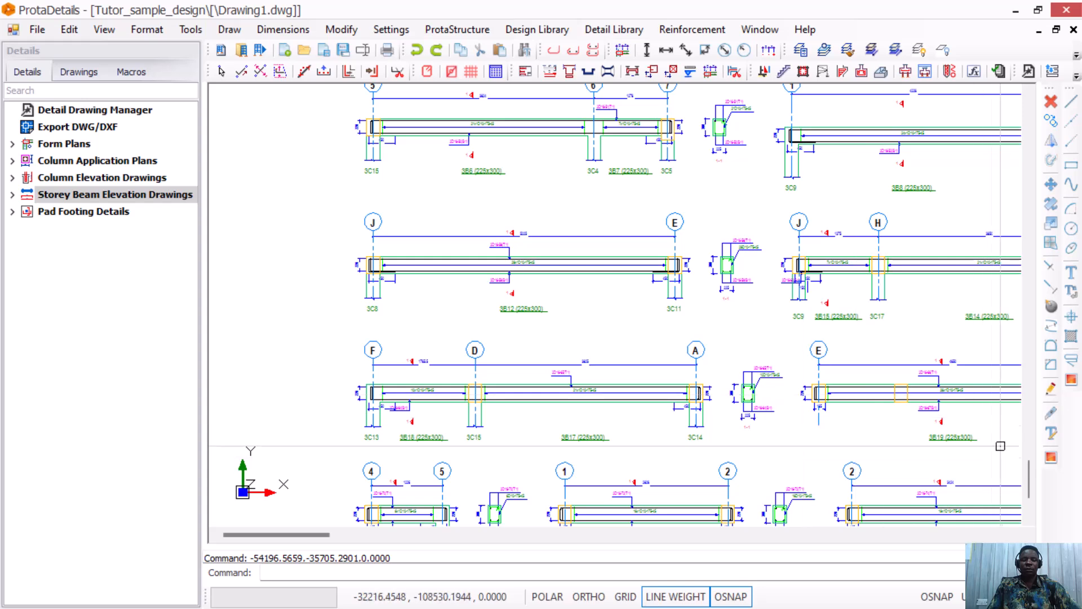
{"action": "scroll", "coordinate": [494, 262], "scroll_direction": "down", "scroll_amount": 3}
{"action": "scroll", "coordinate": [483, 330], "scroll_direction": "down", "scroll_amount": 1}
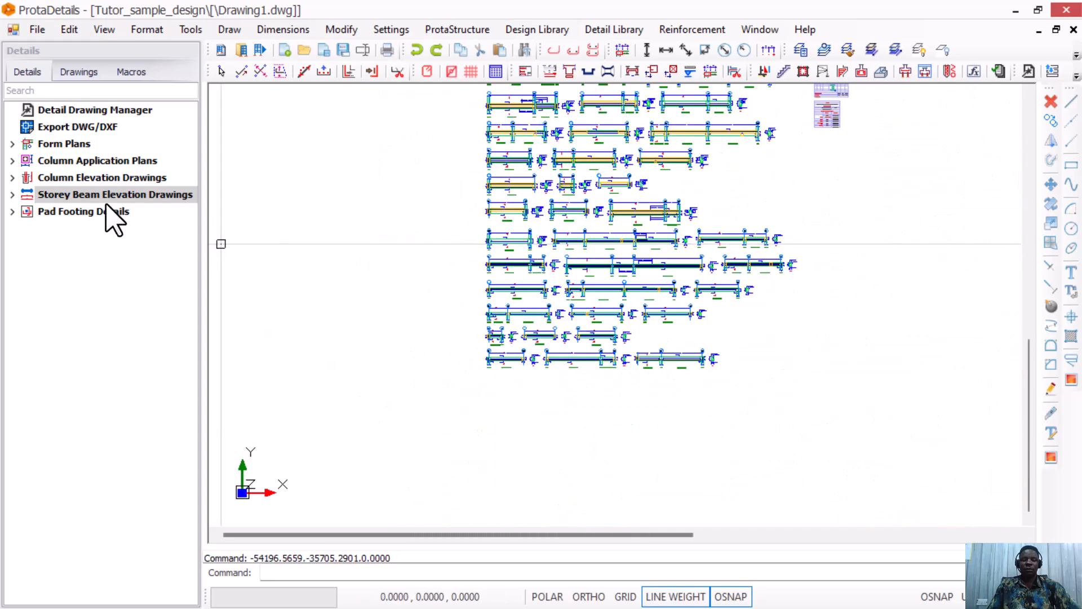
Draw beam elevations for storey 1 only and place them below the first group.
{"action": "left_click", "coordinate": [180, 208]}
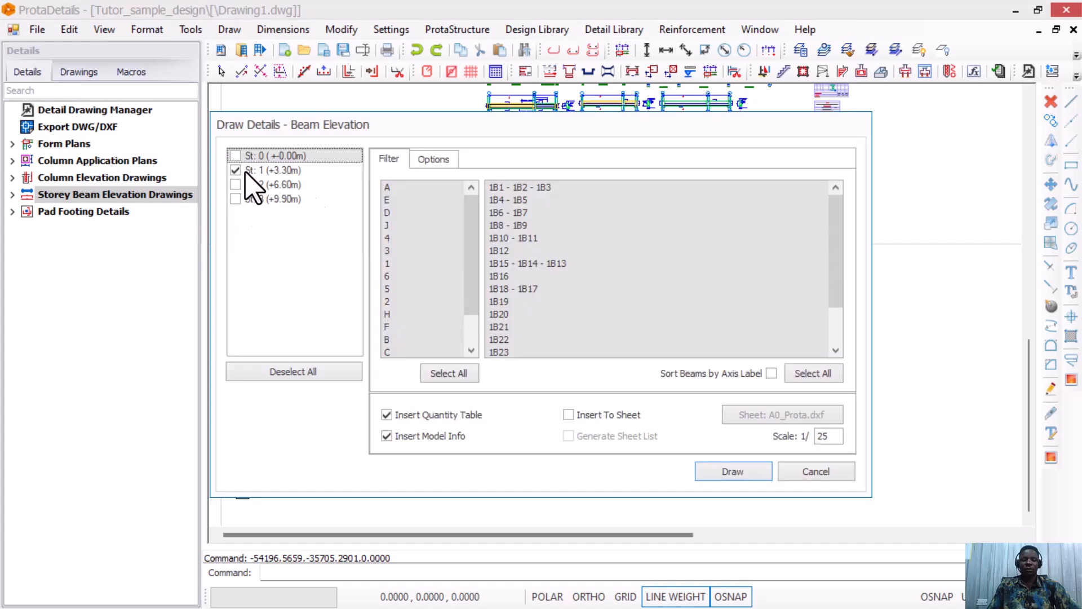
{"action": "left_click", "coordinate": [732, 471]}
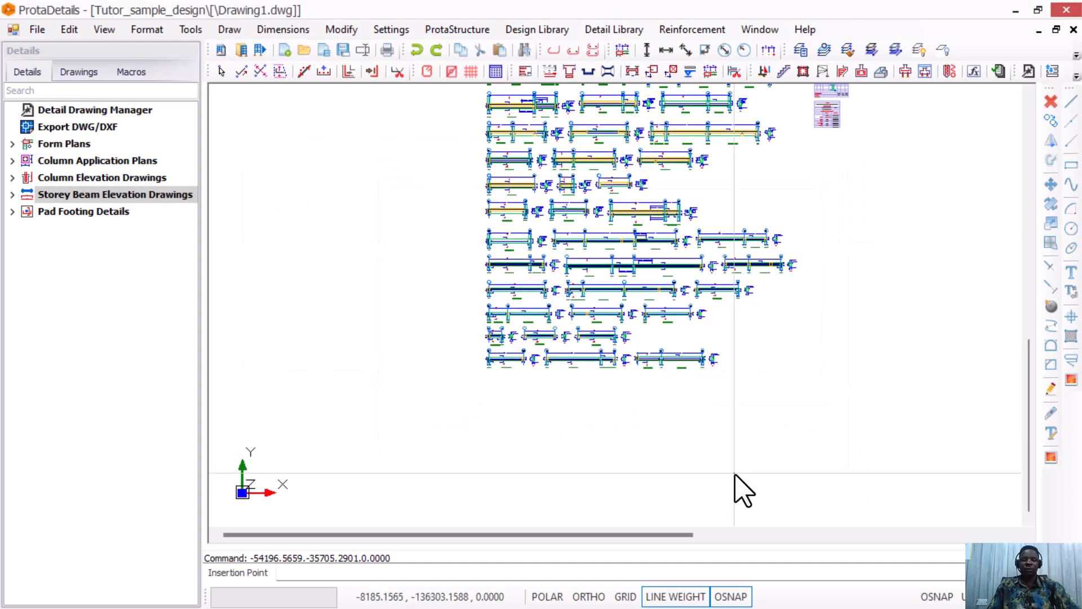
{"action": "left_click", "coordinate": [480, 443]}
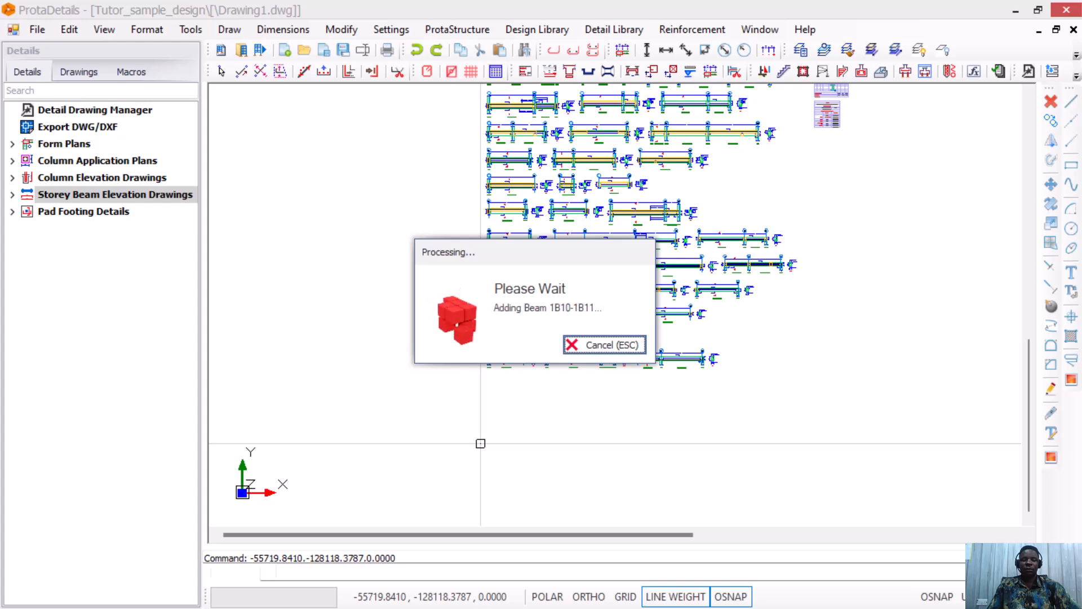
Reopen the Draw All Beam Elevations (All Axes) dialog for storey beam elevations.
{"action": "scroll", "coordinate": [519, 461], "scroll_direction": "down", "scroll_amount": 5}
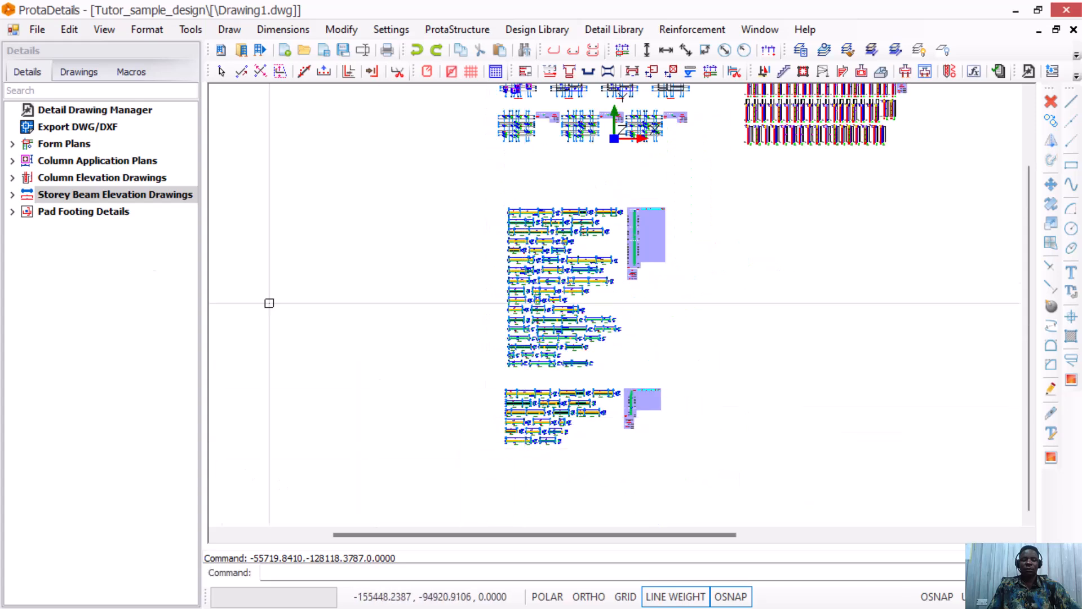
{"action": "right_click", "coordinate": [100, 195]}
{"action": "left_click", "coordinate": [146, 210]}
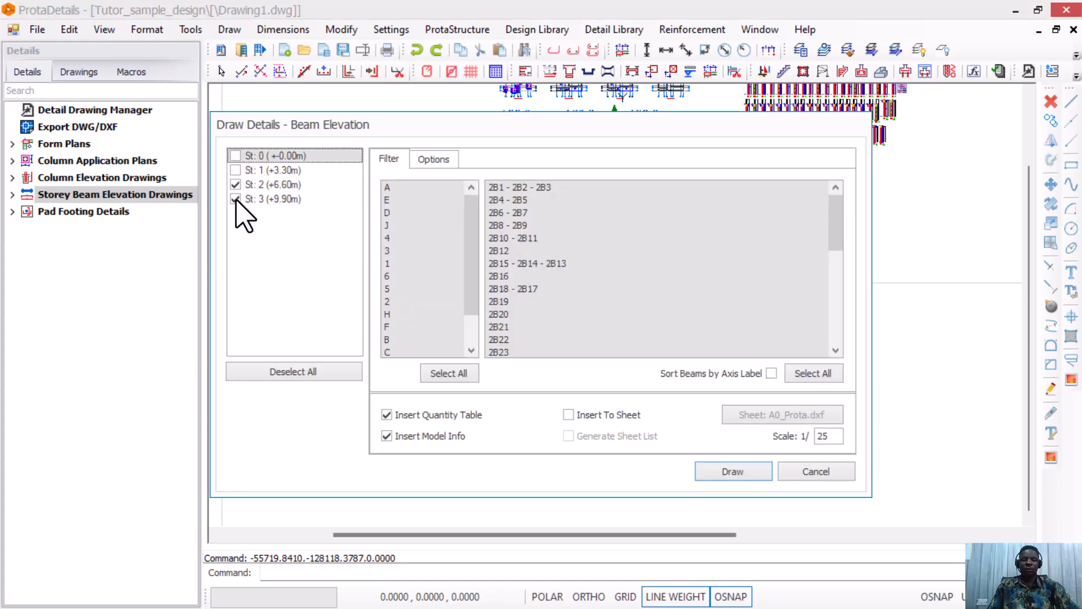
Draw the storey 2 and storey 3 beam elevations, stacking each group below the existing drawings.
{"action": "left_click", "coordinate": [755, 474]}
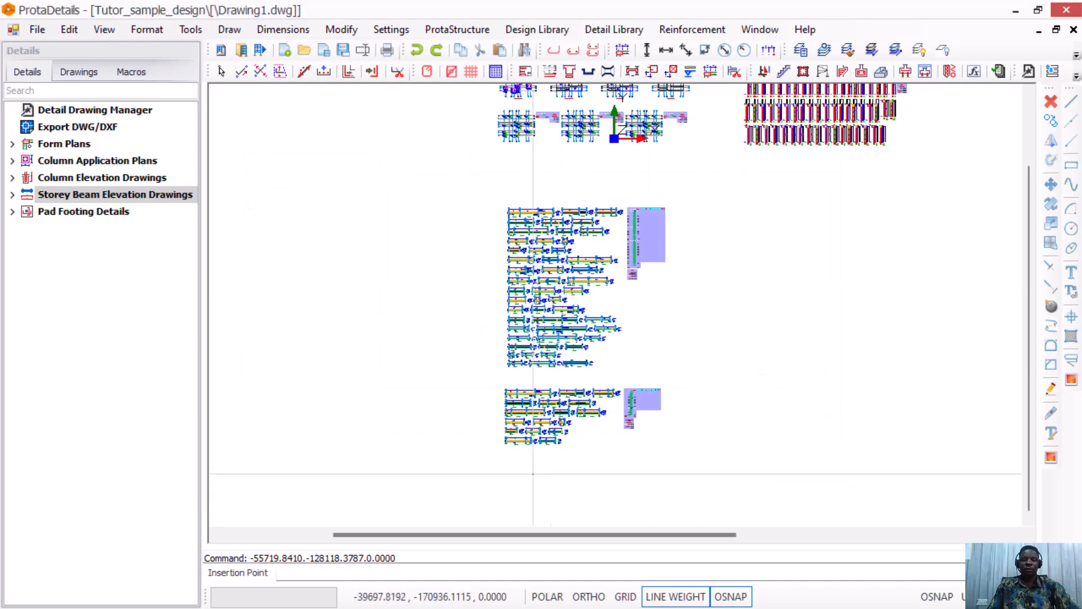
{"action": "left_click", "coordinate": [505, 462]}
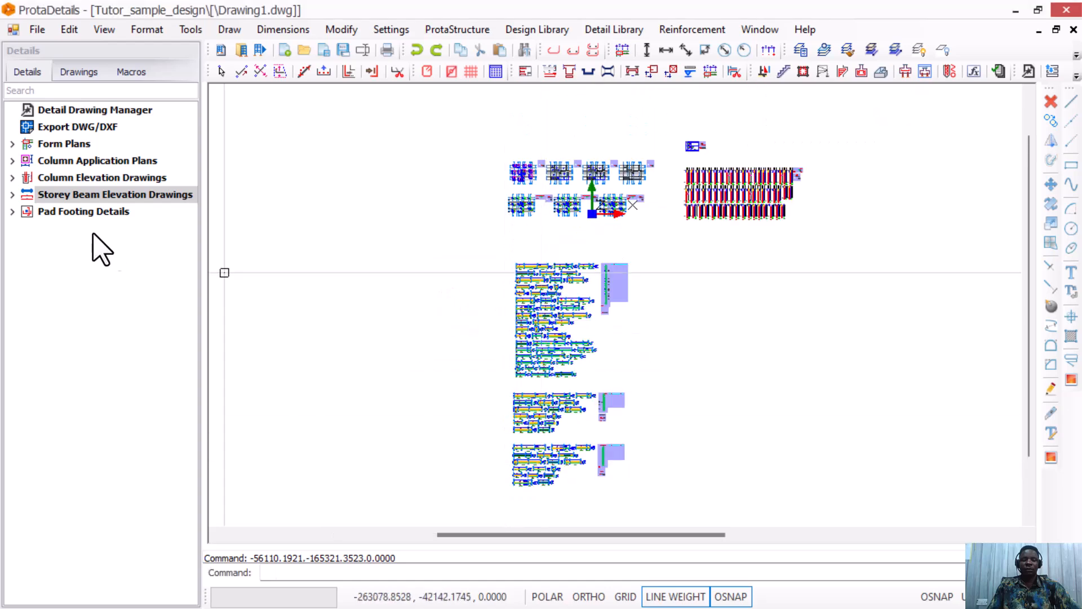
{"action": "right_click", "coordinate": [89, 194]}
{"action": "left_click", "coordinate": [150, 204]}
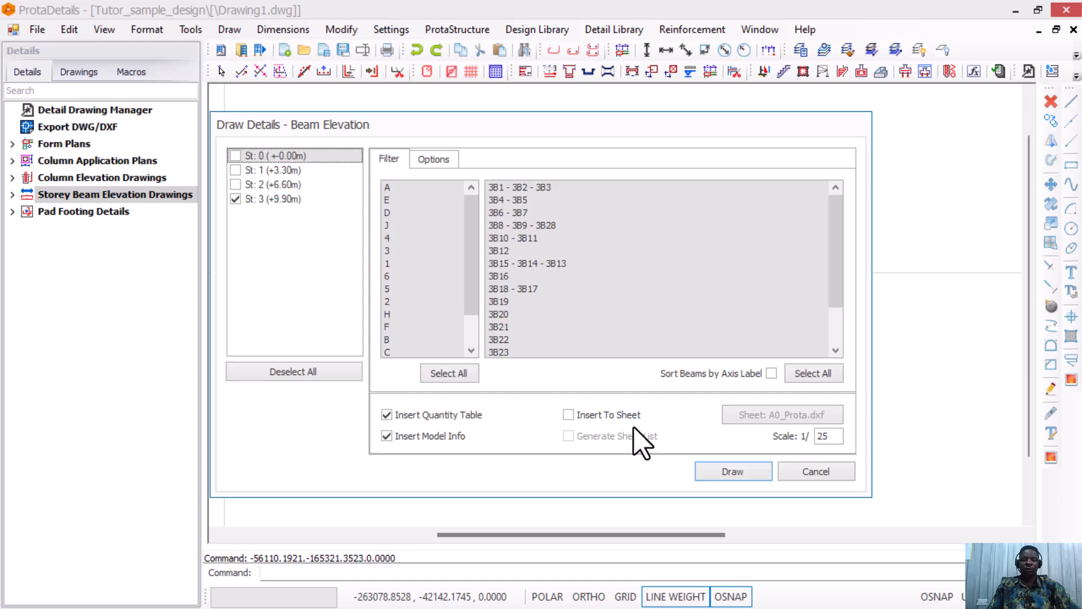
{"action": "left_click", "coordinate": [756, 475]}
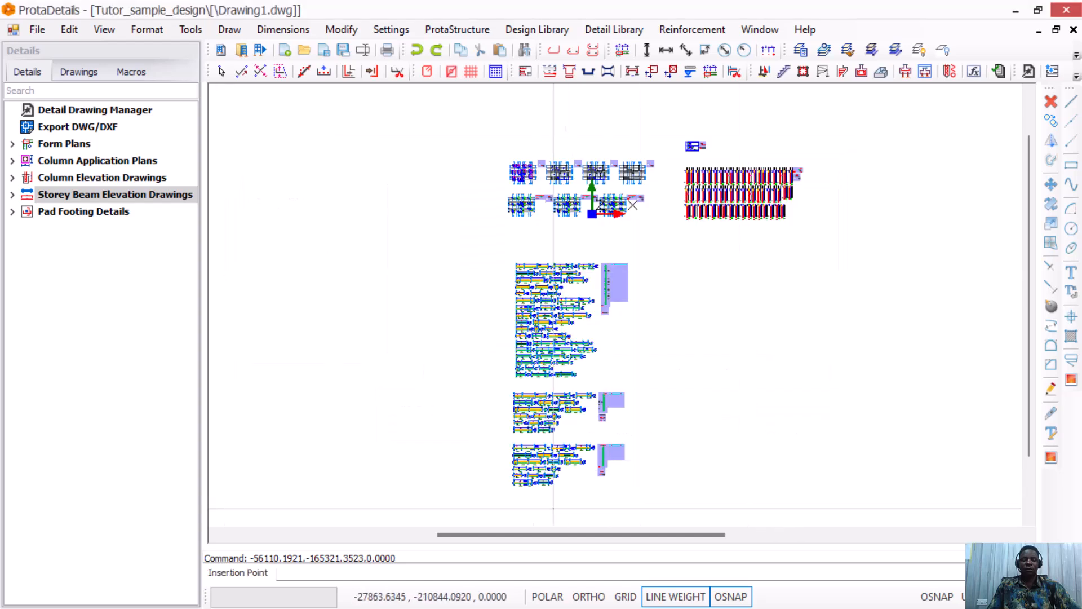
{"action": "left_click", "coordinate": [512, 498]}
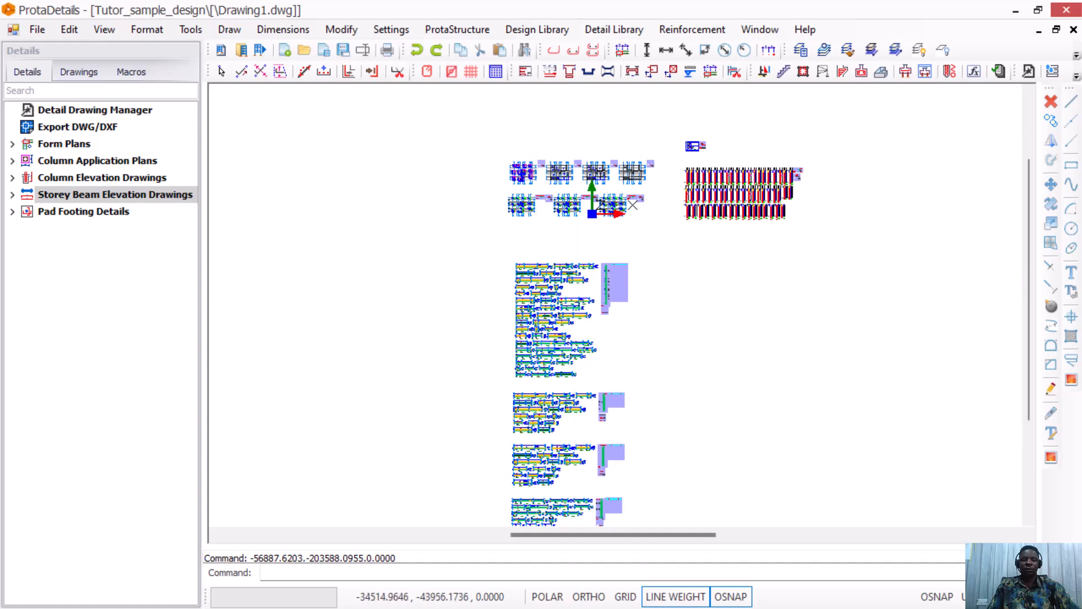
Review the stacked beam elevations and select the Pad Footing Details group.
{"action": "scroll", "coordinate": [541, 275], "scroll_direction": "down", "scroll_amount": 2}
{"action": "scroll", "coordinate": [530, 372], "scroll_direction": "up", "scroll_amount": 2}
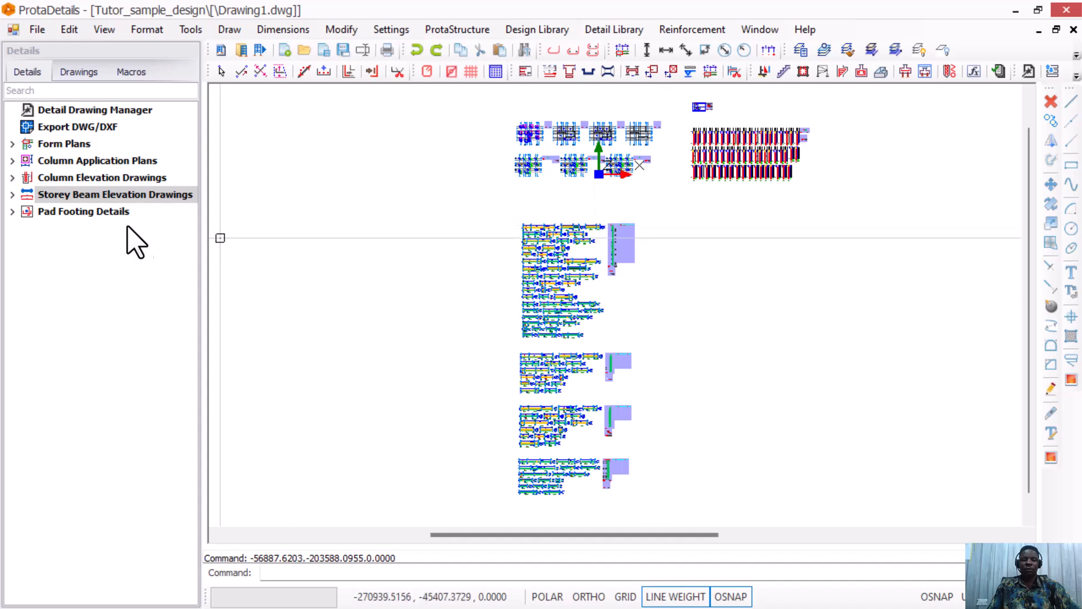
{"action": "left_click", "coordinate": [85, 212]}
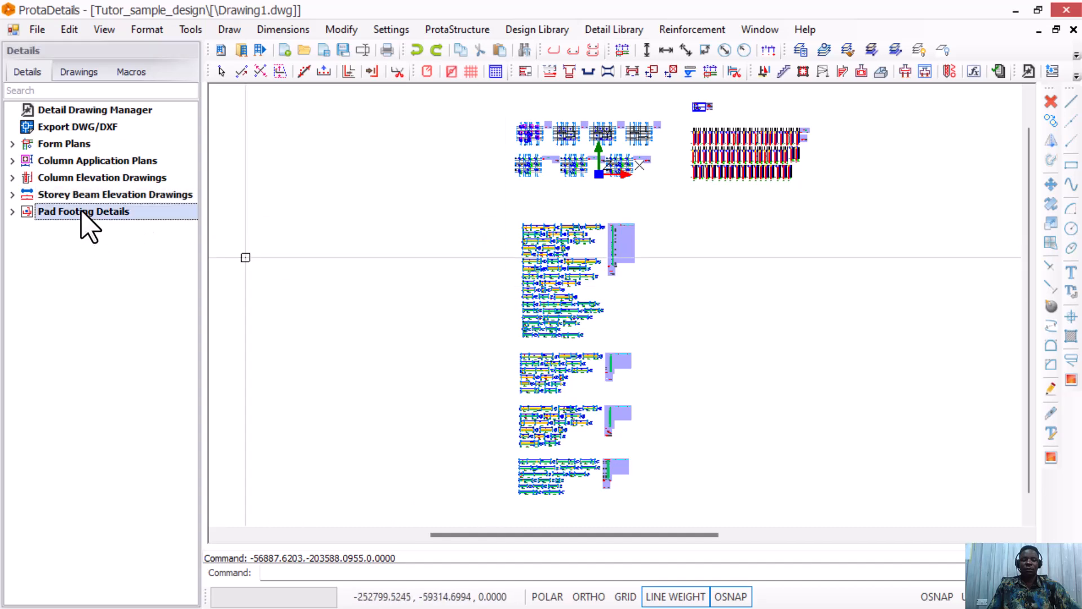
Draw the pad footing details as a row right of the beam elevations and zoom to check them.
{"action": "right_click", "coordinate": [80, 212]}
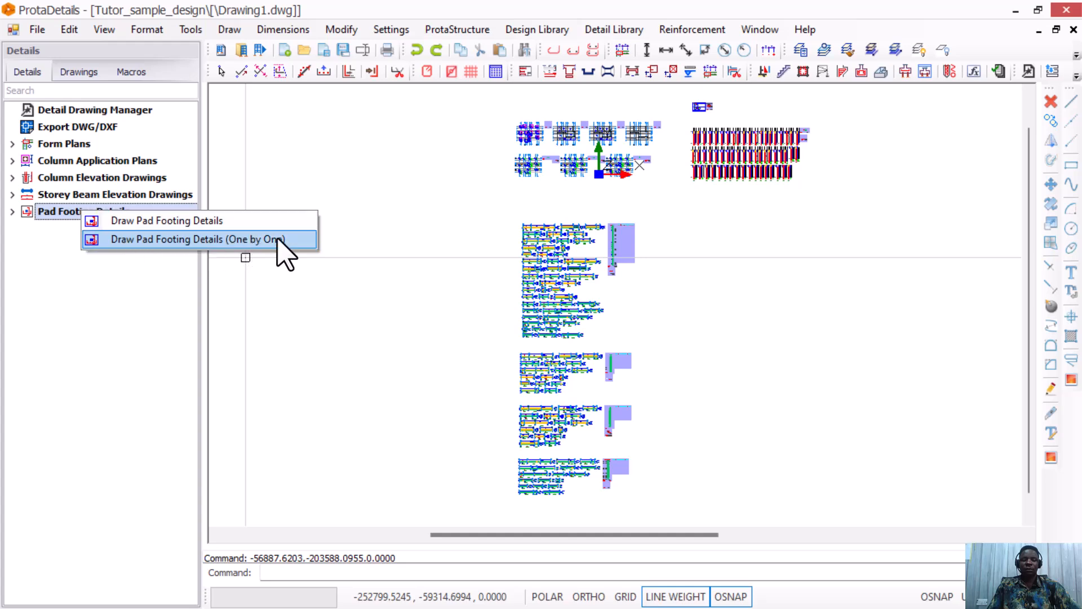
{"action": "left_click", "coordinate": [167, 220]}
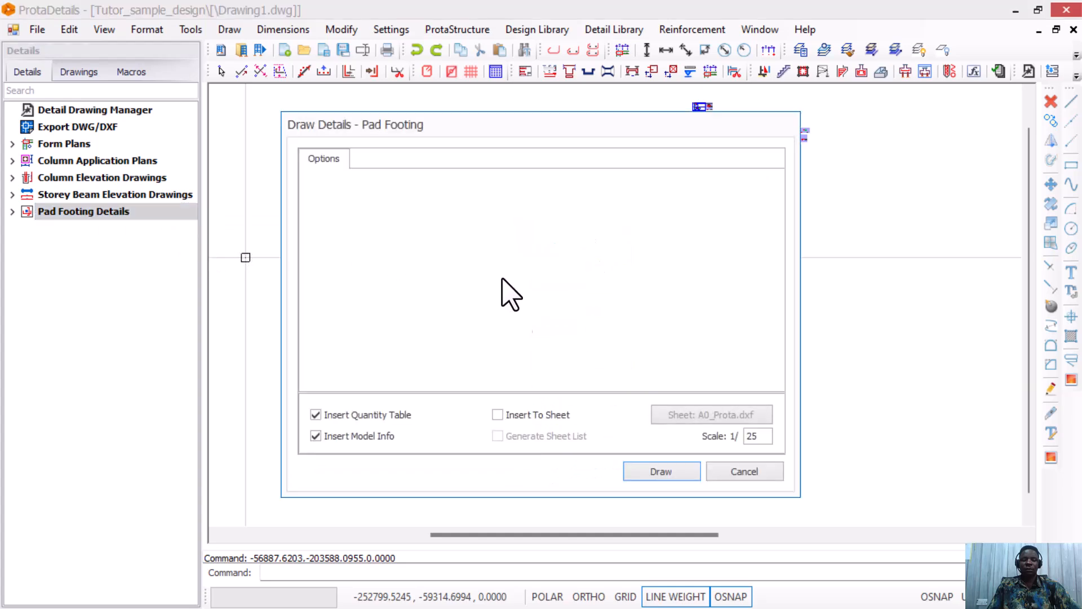
{"action": "left_click", "coordinate": [690, 476]}
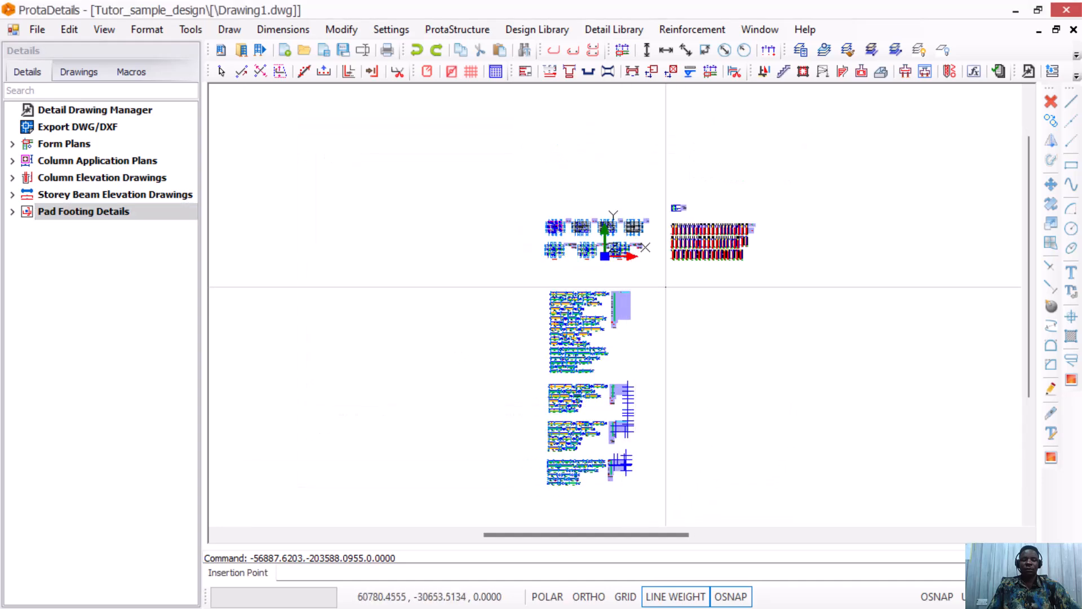
{"action": "left_click", "coordinate": [665, 292]}
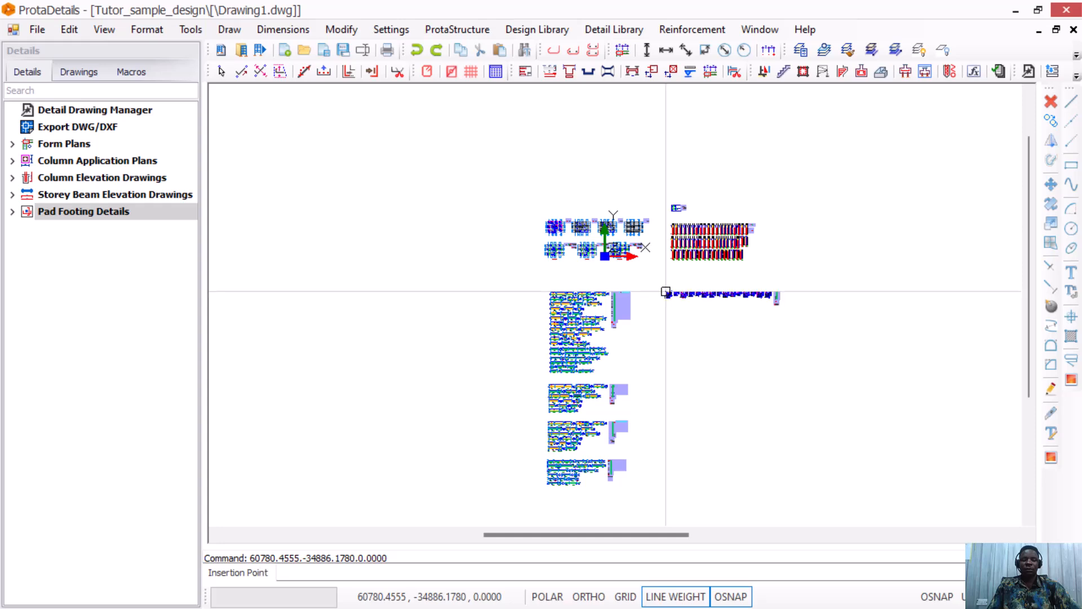
{"action": "scroll", "coordinate": [705, 304], "scroll_direction": "up", "scroll_amount": 3}
{"action": "scroll", "coordinate": [705, 305], "scroll_direction": "up", "scroll_amount": 2}
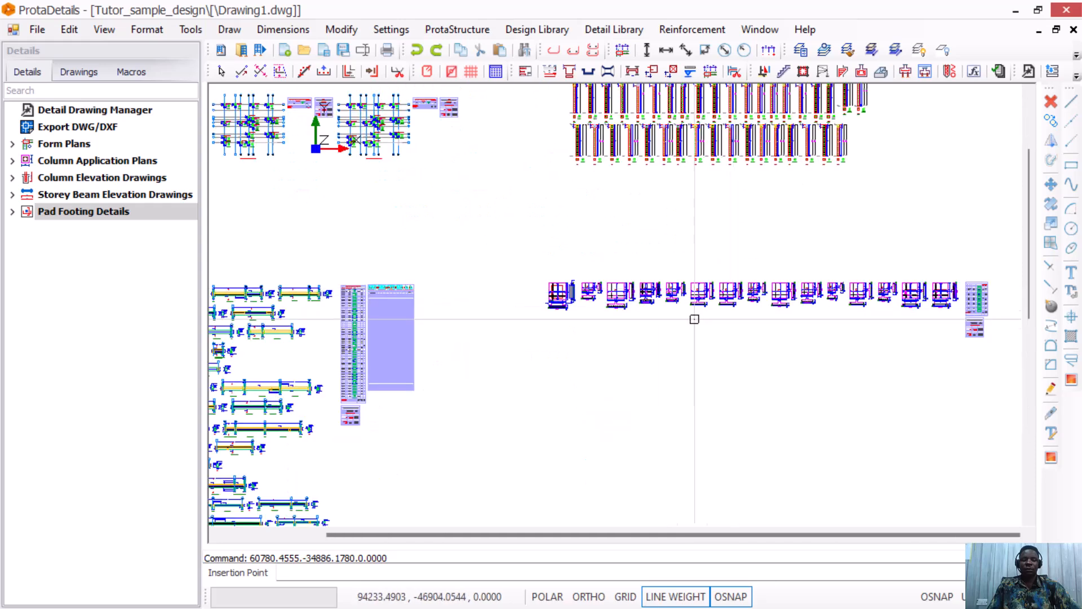
{"action": "scroll", "coordinate": [572, 261], "scroll_direction": "up", "scroll_amount": 2}
{"action": "scroll", "coordinate": [568, 301], "scroll_direction": "up", "scroll_amount": 3}
{"action": "scroll", "coordinate": [493, 356], "scroll_direction": "up", "scroll_amount": 3}
{"action": "scroll", "coordinate": [550, 222], "scroll_direction": "down", "scroll_amount": 3}
{"action": "scroll", "coordinate": [556, 244], "scroll_direction": "up", "scroll_amount": 2}
{"action": "scroll", "coordinate": [552, 254], "scroll_direction": "down", "scroll_amount": 1}
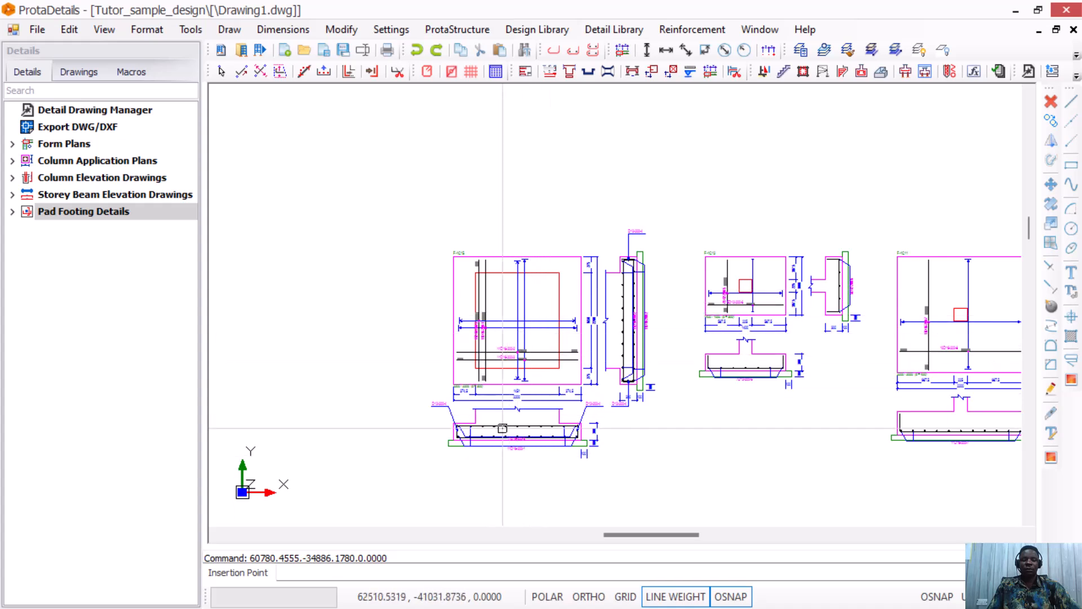
{"action": "scroll", "coordinate": [517, 461], "scroll_direction": "up", "scroll_amount": 3}
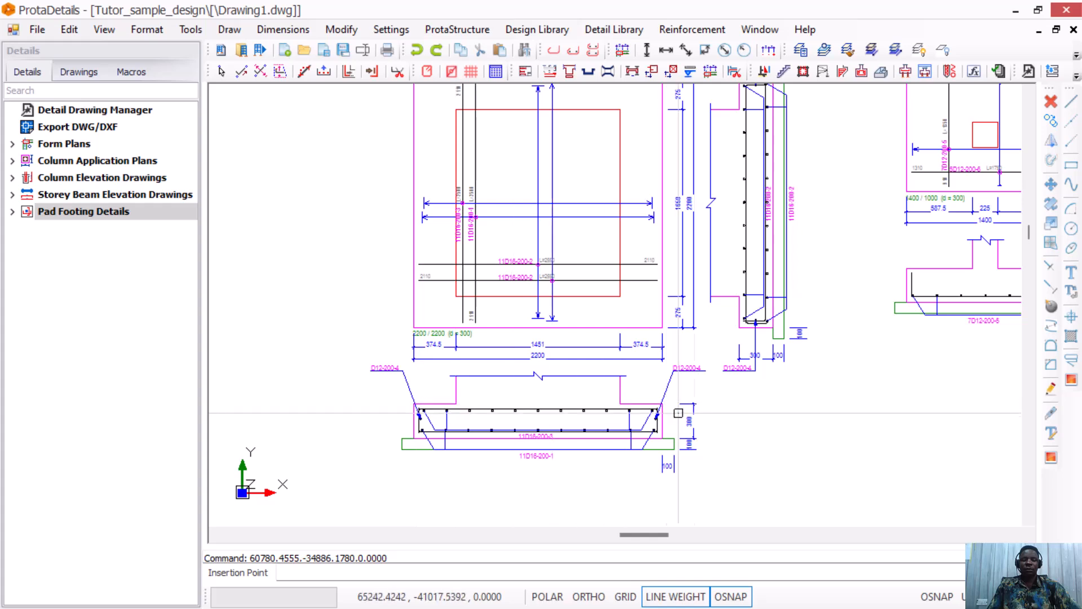
{"action": "scroll", "coordinate": [507, 456], "scroll_direction": "down", "scroll_amount": 4}
{"action": "scroll", "coordinate": [713, 382], "scroll_direction": "up", "scroll_amount": 3}
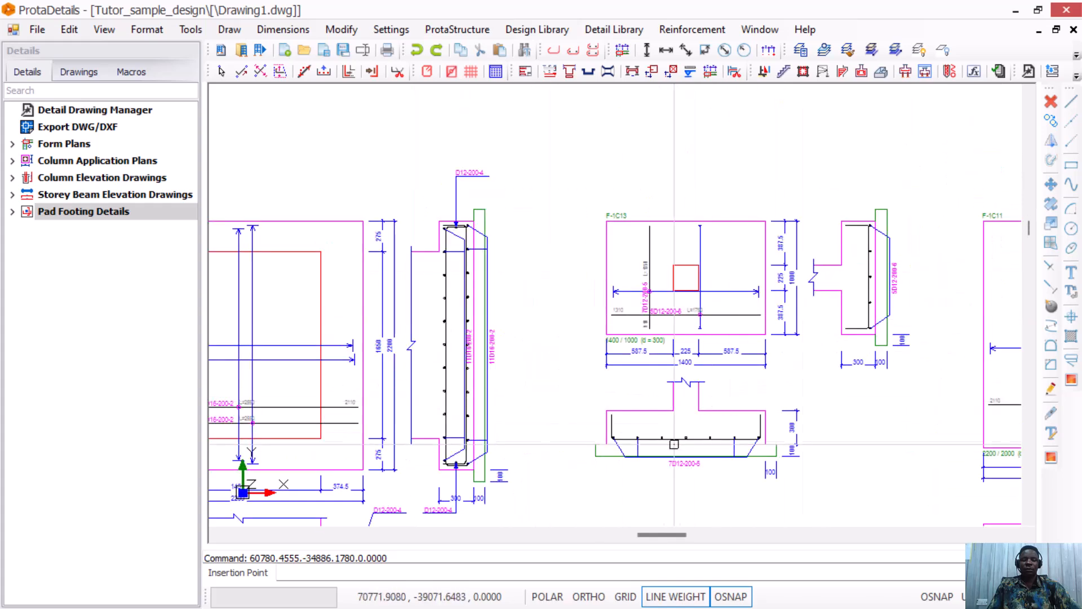
{"action": "scroll", "coordinate": [744, 431], "scroll_direction": "up", "scroll_amount": 2}
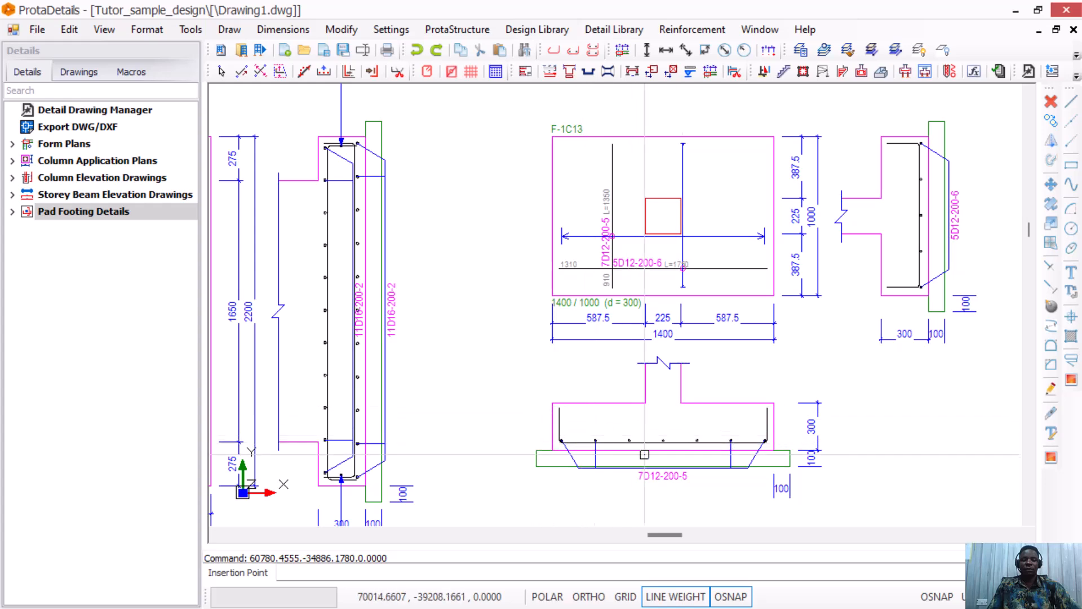
{"action": "scroll", "coordinate": [542, 412], "scroll_direction": "down", "scroll_amount": 2}
{"action": "scroll", "coordinate": [543, 412], "scroll_direction": "down", "scroll_amount": 3}
{"action": "scroll", "coordinate": [449, 238], "scroll_direction": "up", "scroll_amount": 4}
{"action": "scroll", "coordinate": [401, 437], "scroll_direction": "up", "scroll_amount": 1}
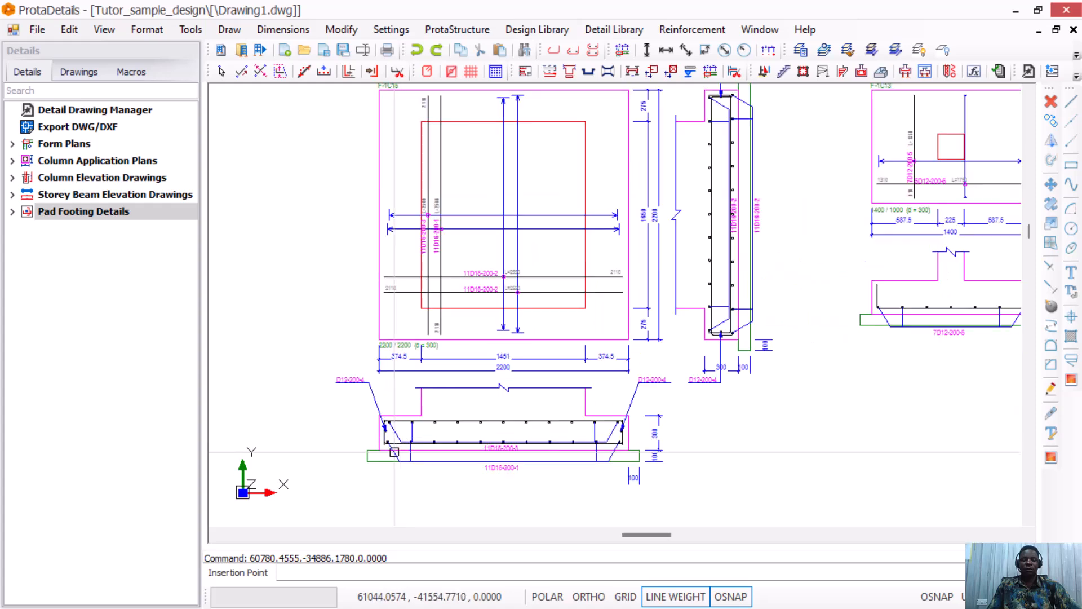
{"action": "scroll", "coordinate": [445, 433], "scroll_direction": "down", "scroll_amount": 1}
{"action": "scroll", "coordinate": [398, 433], "scroll_direction": "down", "scroll_amount": 1}
{"action": "scroll", "coordinate": [702, 369], "scroll_direction": "up", "scroll_amount": 1}
{"action": "scroll", "coordinate": [741, 390], "scroll_direction": "down", "scroll_amount": 3}
{"action": "scroll", "coordinate": [775, 391], "scroll_direction": "up", "scroll_amount": 3}
{"action": "scroll", "coordinate": [476, 401], "scroll_direction": "up", "scroll_amount": 1}
{"action": "scroll", "coordinate": [457, 389], "scroll_direction": "down", "scroll_amount": 5}
{"action": "scroll", "coordinate": [451, 386], "scroll_direction": "up", "scroll_amount": 1}
{"action": "scroll", "coordinate": [447, 382], "scroll_direction": "down", "scroll_amount": 1}
{"action": "scroll", "coordinate": [451, 389], "scroll_direction": "up", "scroll_amount": 3}
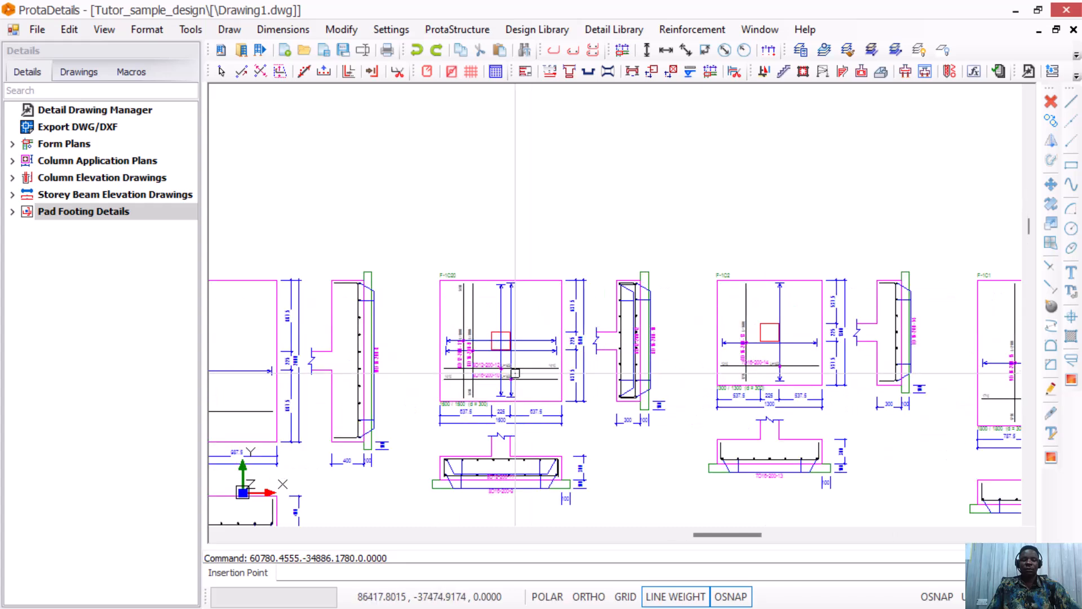
{"action": "scroll", "coordinate": [563, 394], "scroll_direction": "down", "scroll_amount": 3}
{"action": "scroll", "coordinate": [670, 327], "scroll_direction": "up", "scroll_amount": 1}
{"action": "scroll", "coordinate": [676, 323], "scroll_direction": "down", "scroll_amount": 1}
{"action": "scroll", "coordinate": [676, 322], "scroll_direction": "up", "scroll_amount": 1}
{"action": "scroll", "coordinate": [619, 325], "scroll_direction": "down", "scroll_amount": 2}
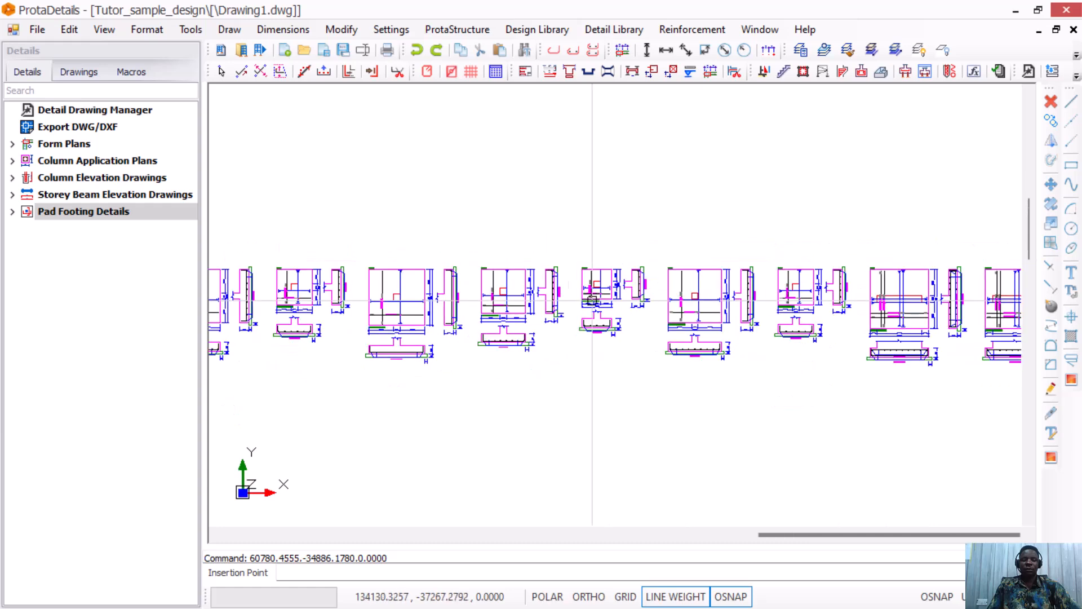
{"action": "scroll", "coordinate": [821, 329], "scroll_direction": "up", "scroll_amount": 3}
{"action": "scroll", "coordinate": [907, 262], "scroll_direction": "up", "scroll_amount": 2}
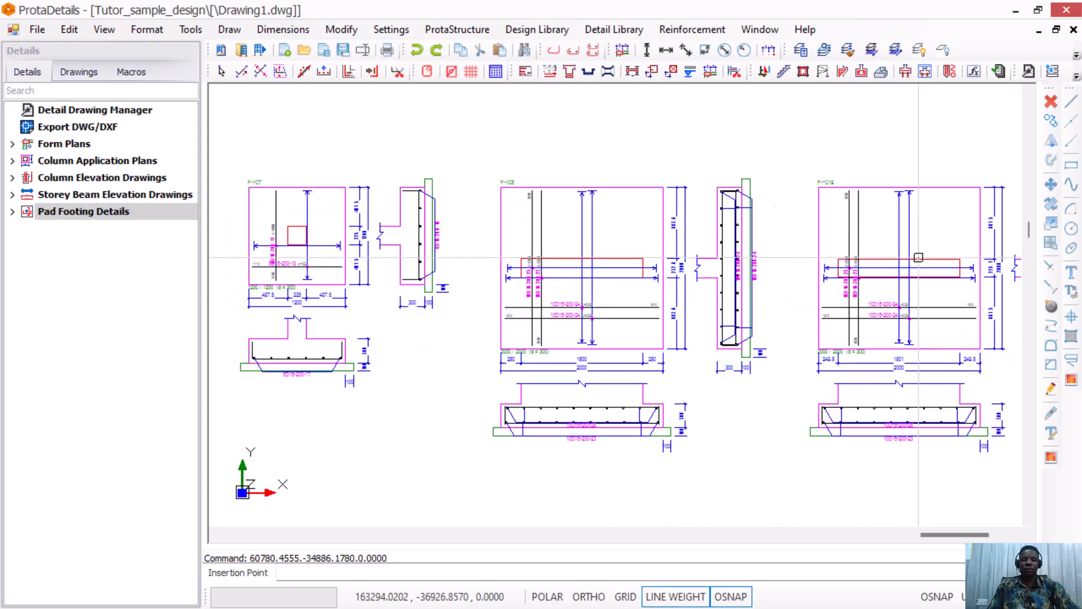
{"action": "scroll", "coordinate": [676, 422], "scroll_direction": "down", "scroll_amount": 3}
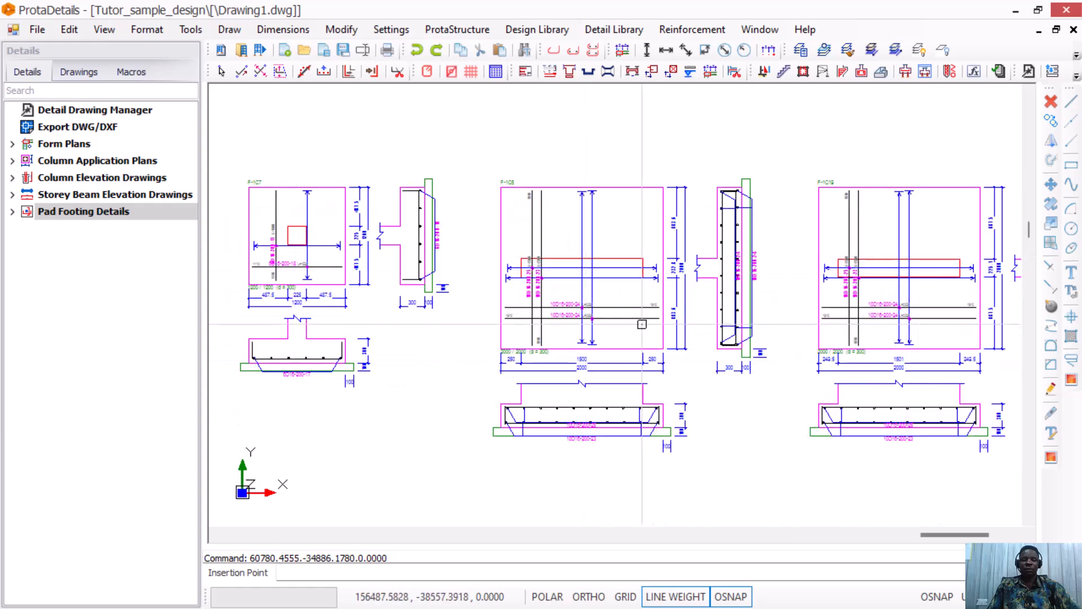
{"action": "scroll", "coordinate": [805, 466], "scroll_direction": "up", "scroll_amount": 1}
{"action": "scroll", "coordinate": [804, 467], "scroll_direction": "up", "scroll_amount": 2}
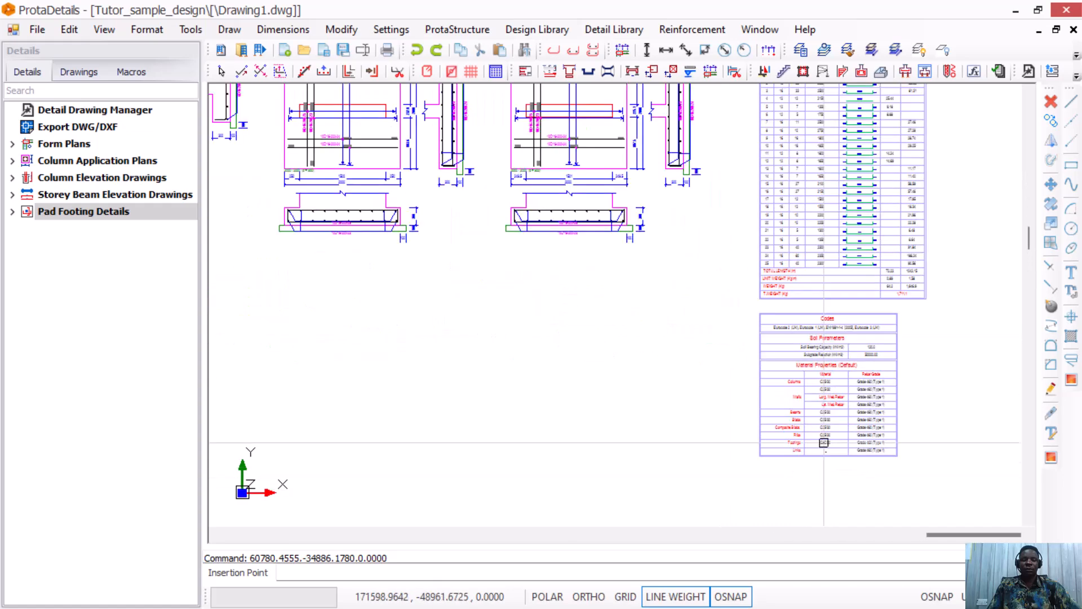
{"action": "scroll", "coordinate": [821, 295], "scroll_direction": "down", "scroll_amount": 2}
{"action": "scroll", "coordinate": [850, 235], "scroll_direction": "up", "scroll_amount": 3}
{"action": "scroll", "coordinate": [850, 236], "scroll_direction": "up", "scroll_amount": 2}
{"action": "scroll", "coordinate": [854, 350], "scroll_direction": "down", "scroll_amount": 3}
{"action": "scroll", "coordinate": [863, 271], "scroll_direction": "up", "scroll_amount": 2}
{"action": "scroll", "coordinate": [851, 363], "scroll_direction": "down", "scroll_amount": 3}
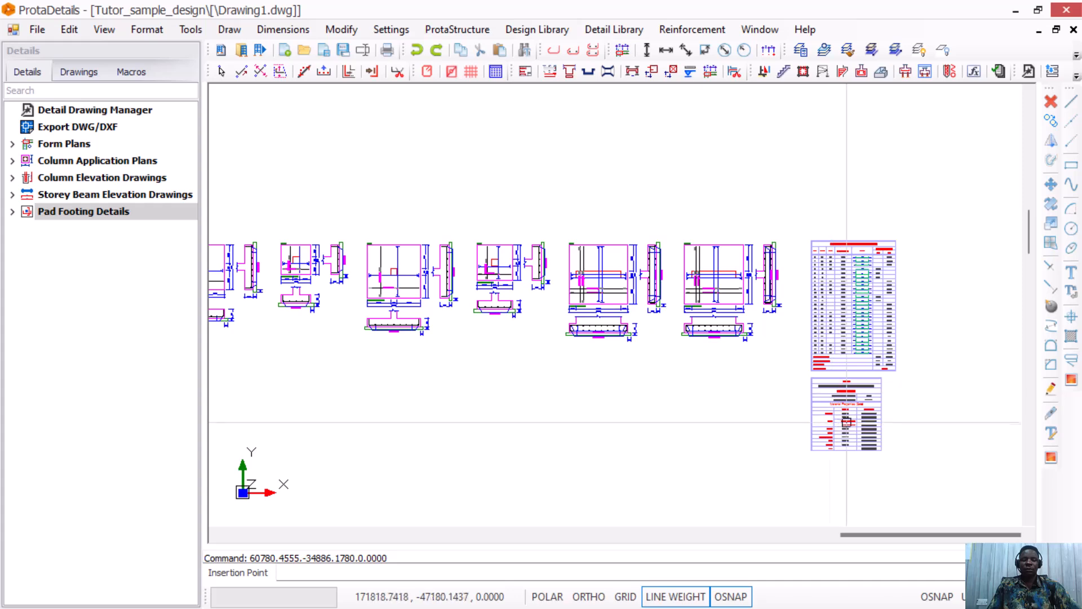
{"action": "scroll", "coordinate": [830, 366], "scroll_direction": "down", "scroll_amount": 4}
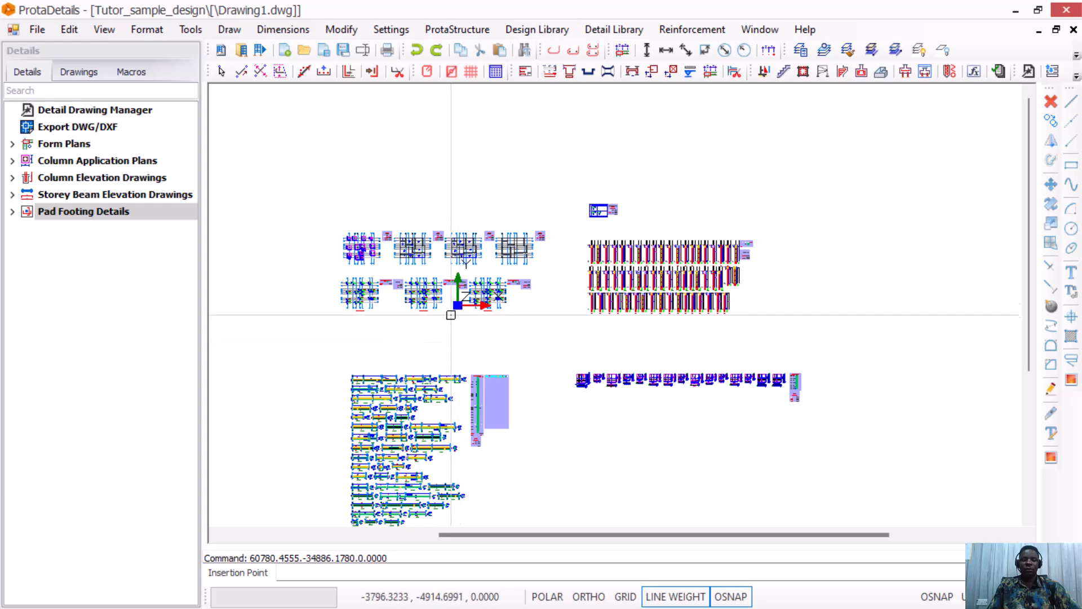
Zoom into the foundation plan to prepare for cutting a plan section.
{"action": "scroll", "coordinate": [470, 304], "scroll_direction": "down", "scroll_amount": 2}
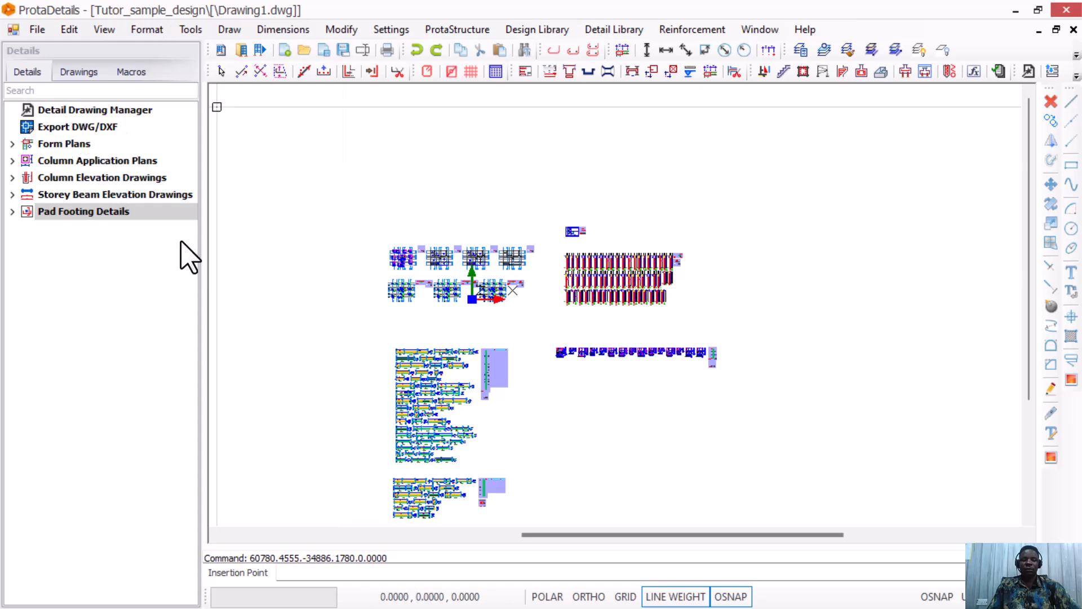
{"action": "scroll", "coordinate": [357, 265], "scroll_direction": "up", "scroll_amount": 6}
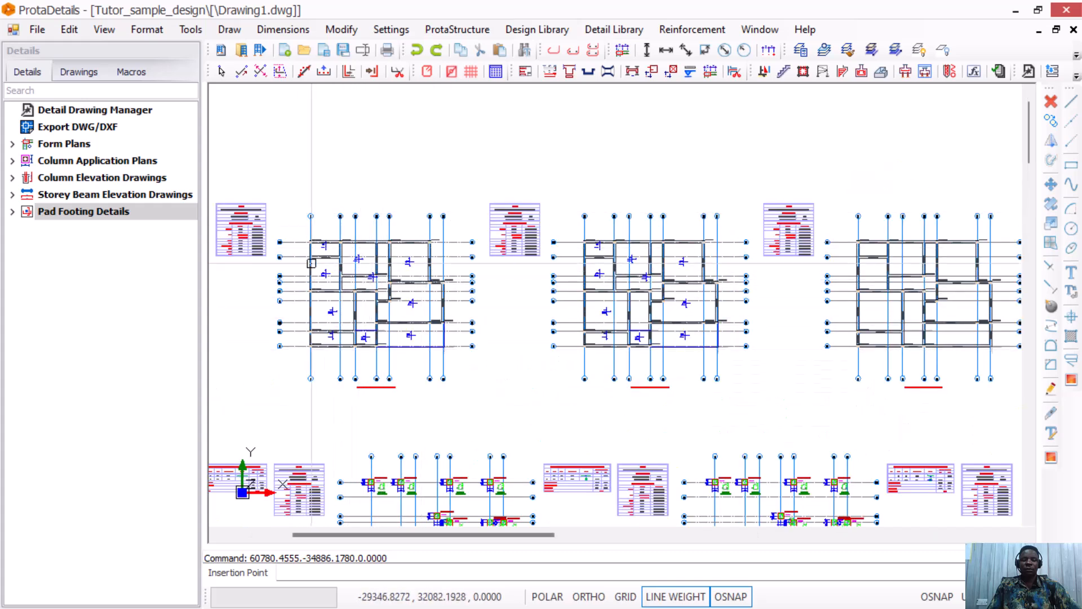
{"action": "scroll", "coordinate": [338, 315], "scroll_direction": "up", "scroll_amount": 1}
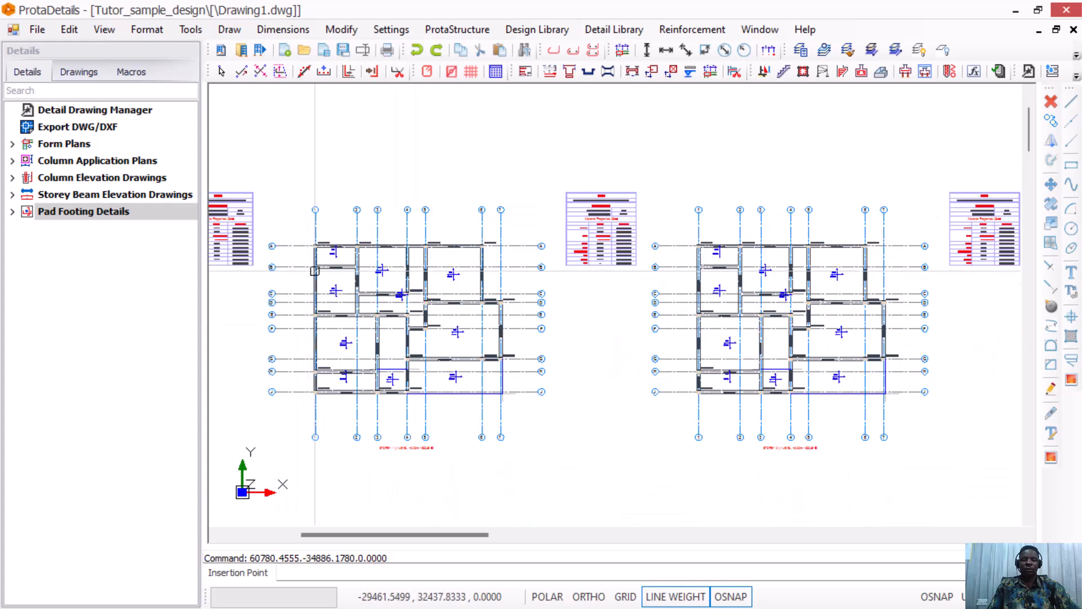
{"action": "scroll", "coordinate": [325, 310], "scroll_direction": "up", "scroll_amount": 1}
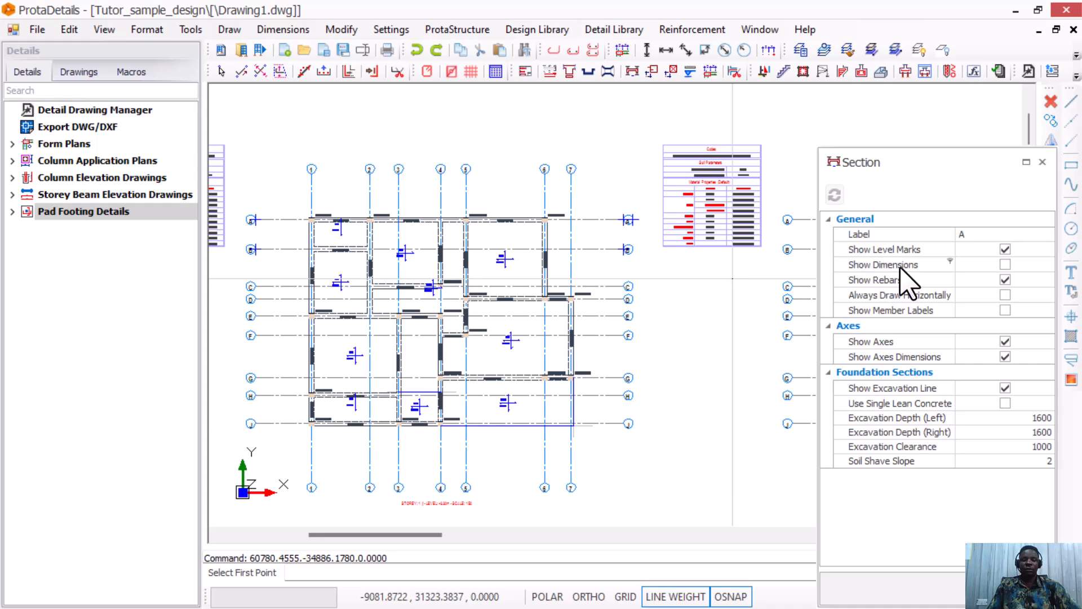
Turn on section dimensions, then cut a section across the pad footing plan and place it above.
{"action": "left_click", "coordinate": [1004, 264]}
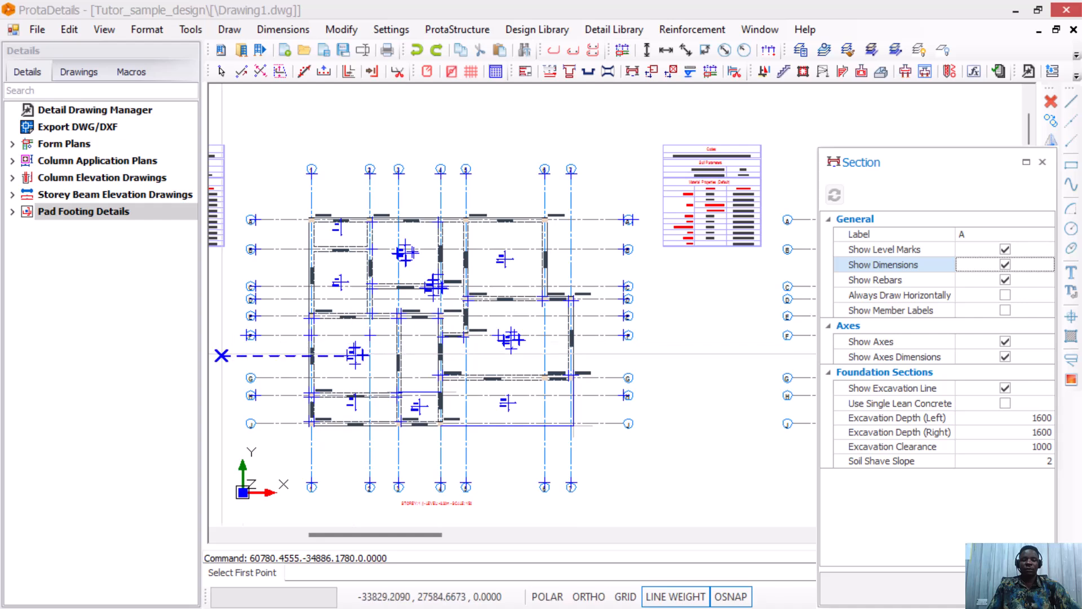
{"action": "left_click", "coordinate": [281, 355]}
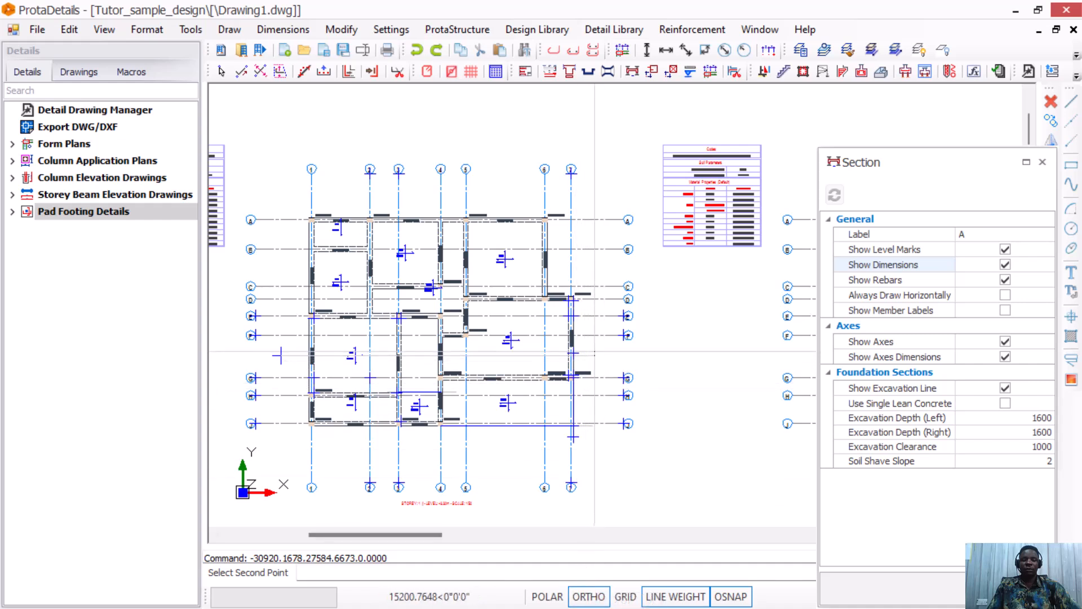
{"action": "left_click", "coordinate": [603, 353]}
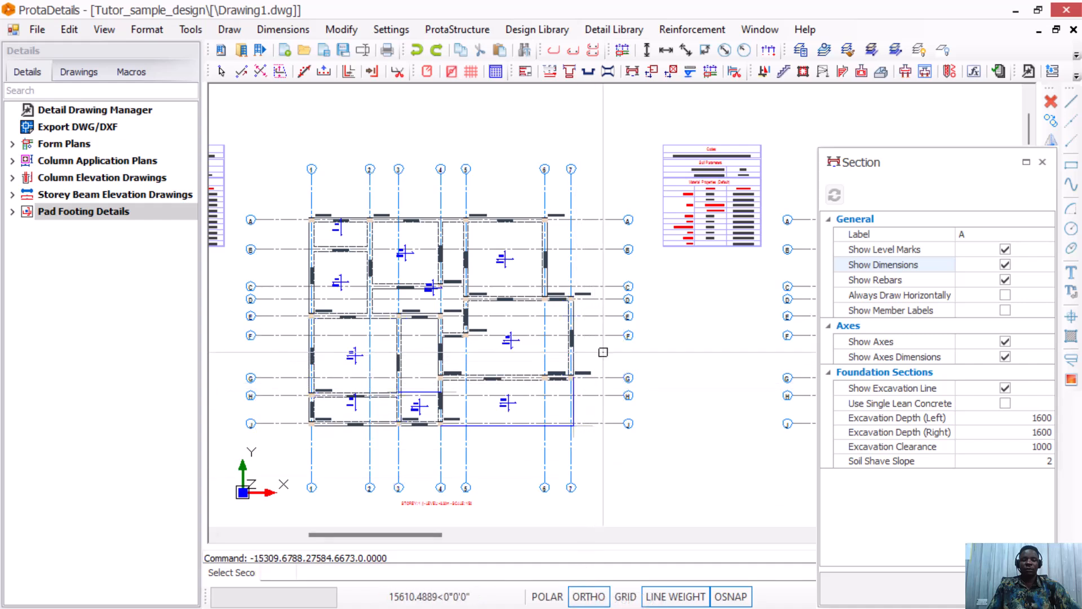
{"action": "scroll", "coordinate": [584, 405], "scroll_direction": "down", "scroll_amount": 2}
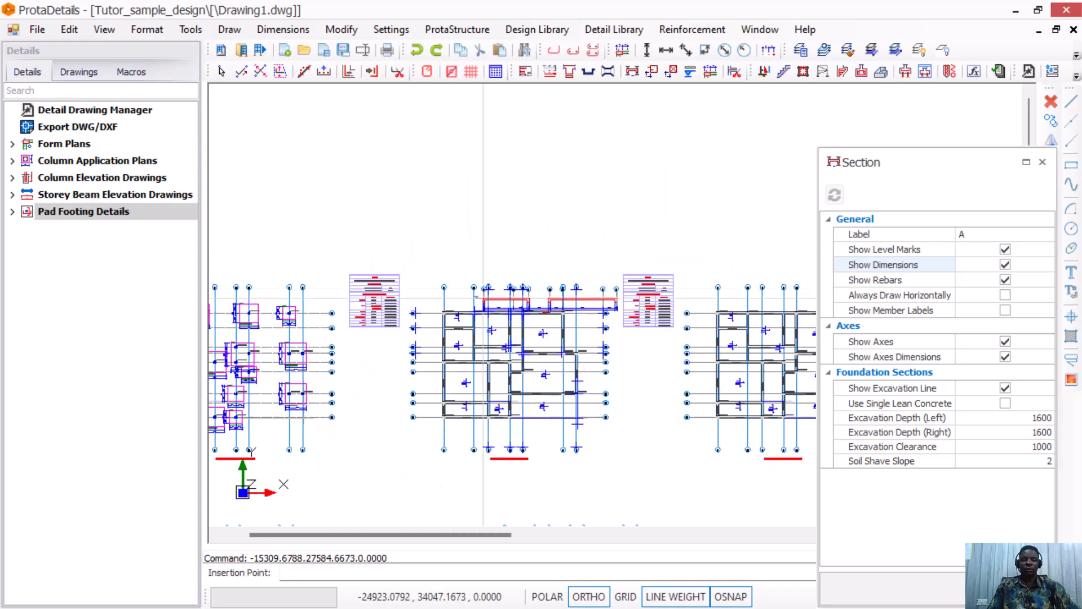
{"action": "scroll", "coordinate": [444, 242], "scroll_direction": "up", "scroll_amount": 1}
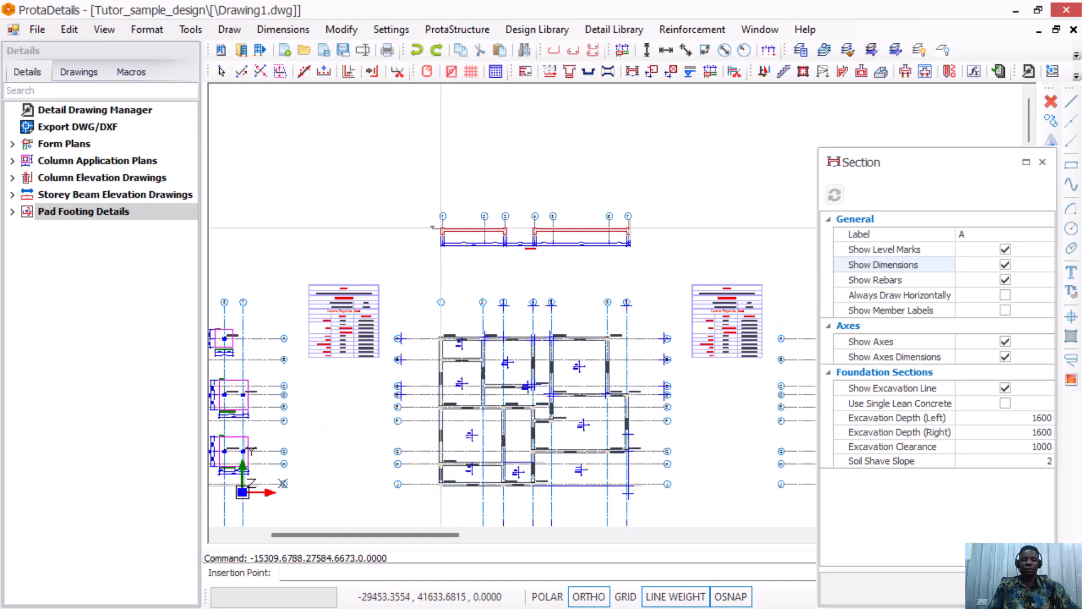
{"action": "left_click", "coordinate": [441, 227]}
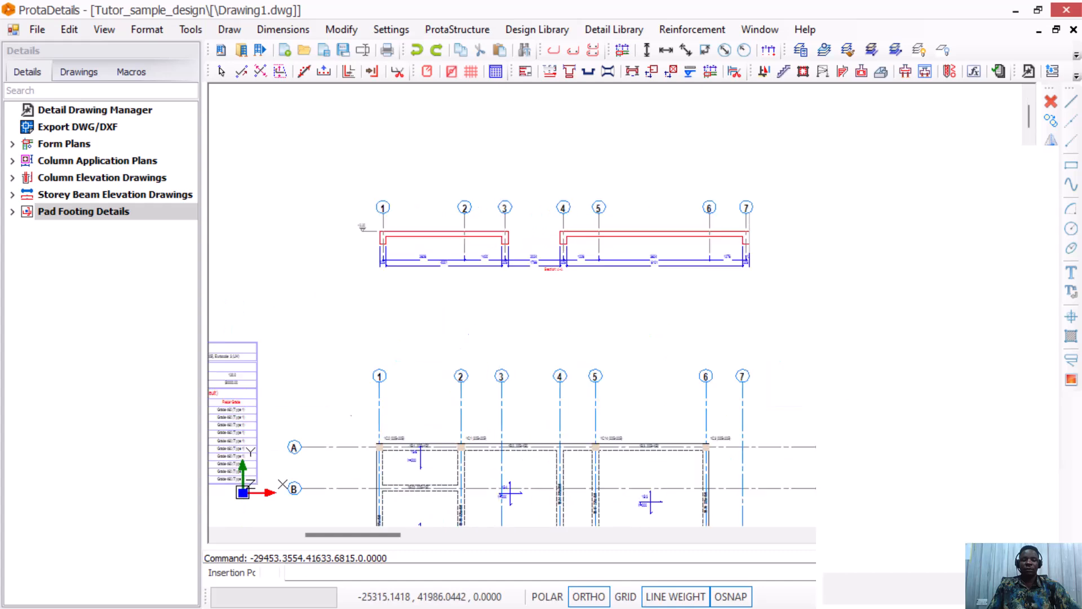
{"action": "scroll", "coordinate": [521, 462], "scroll_direction": "up", "scroll_amount": 2}
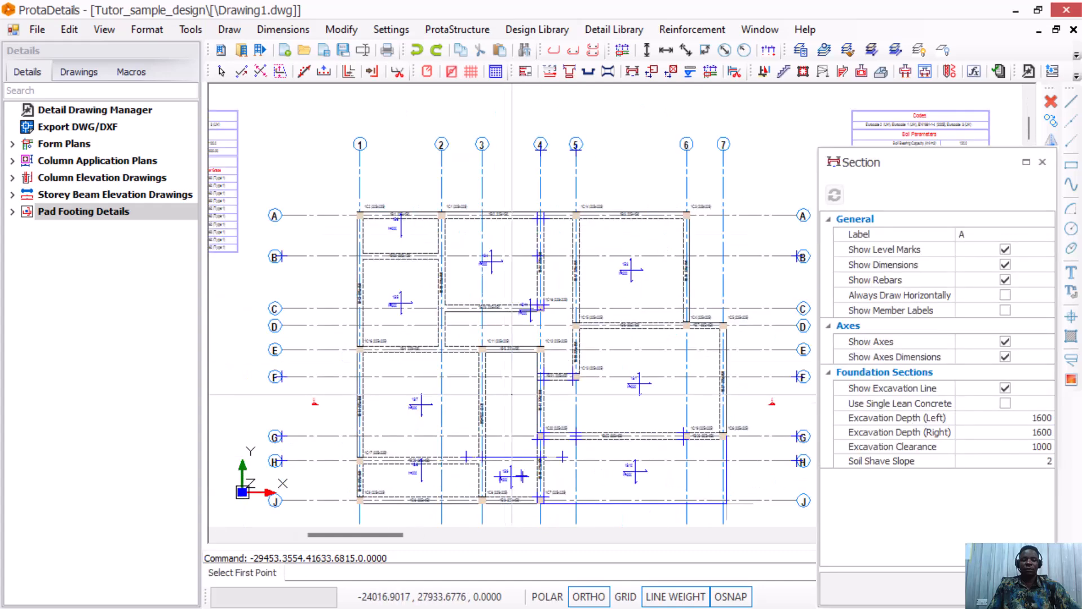
{"action": "scroll", "coordinate": [442, 372], "scroll_direction": "down", "scroll_amount": 1}
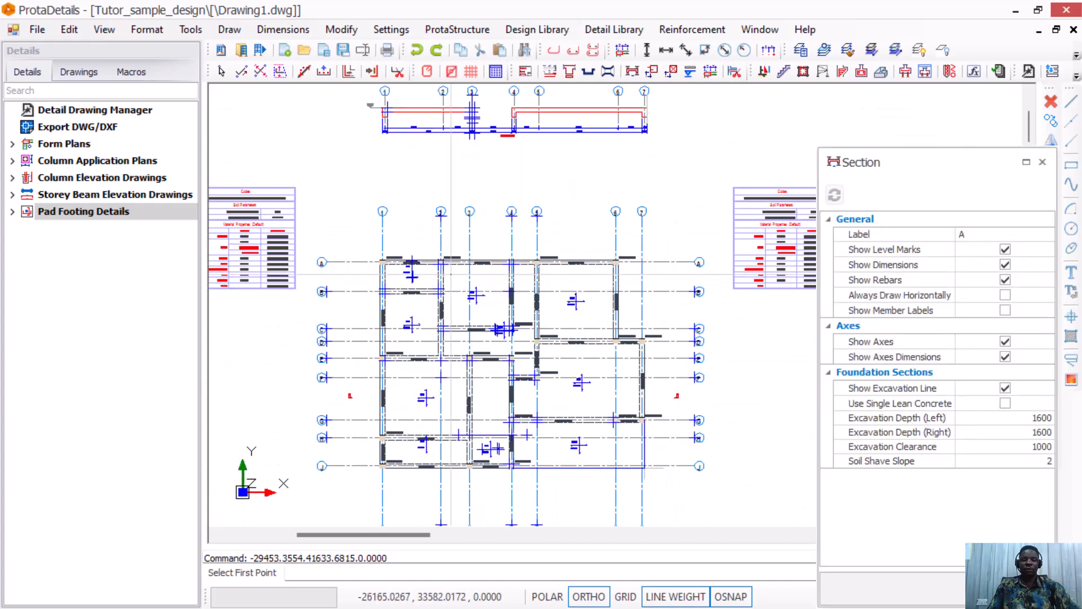
Cut a second horizontal section across the plan and place it above the first.
{"action": "left_click", "coordinate": [353, 305]}
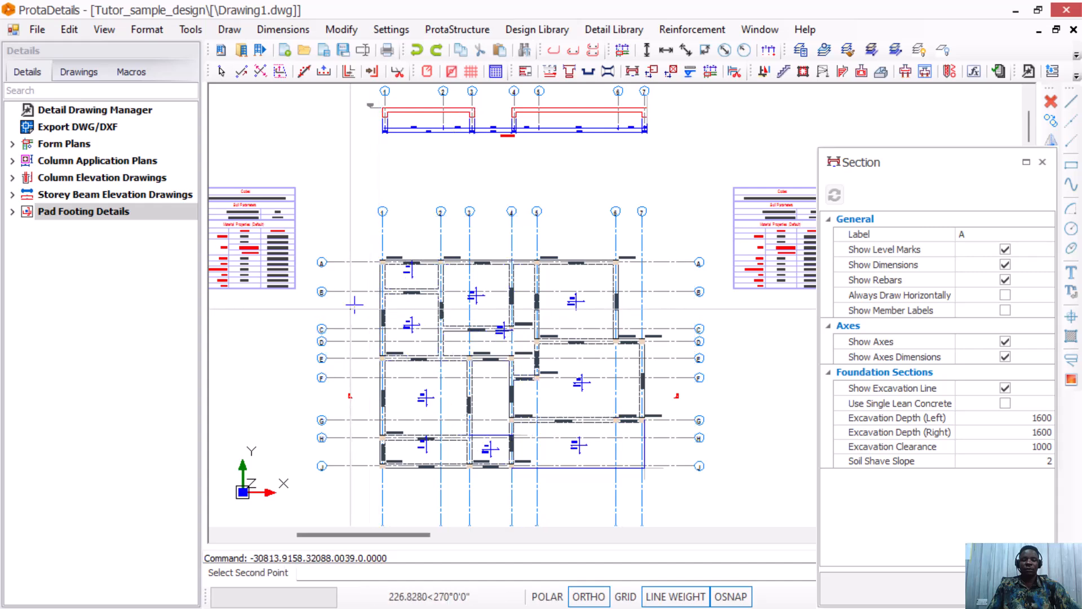
{"action": "left_click", "coordinate": [699, 338]}
{"action": "scroll", "coordinate": [644, 359], "scroll_direction": "down", "scroll_amount": 2}
{"action": "scroll", "coordinate": [520, 190], "scroll_direction": "up", "scroll_amount": 2}
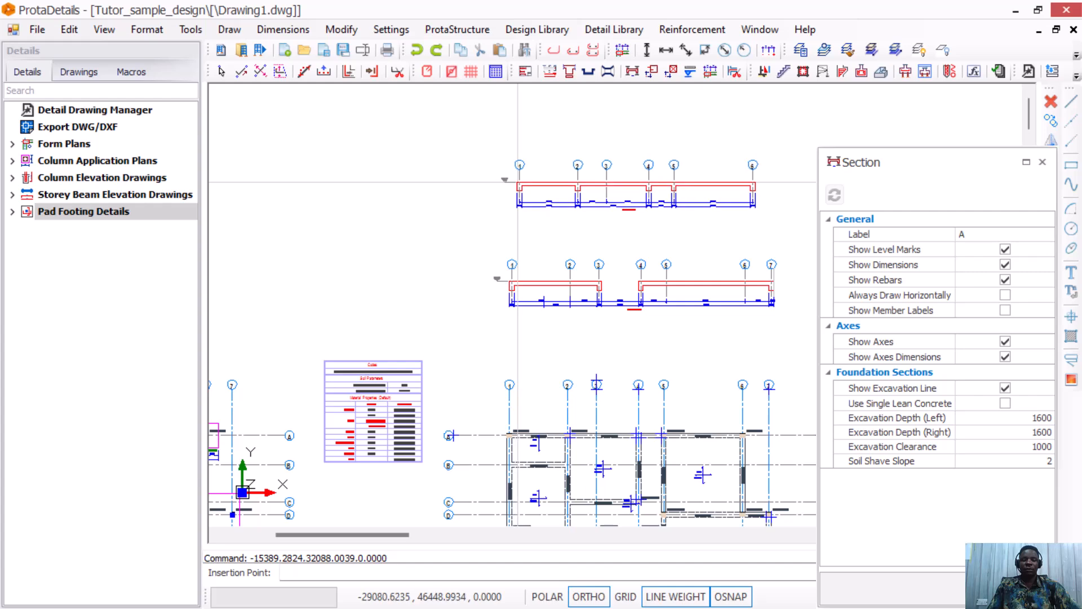
{"action": "left_click", "coordinate": [521, 189]}
{"action": "scroll", "coordinate": [522, 189], "scroll_direction": "down", "scroll_amount": 2}
{"action": "scroll", "coordinate": [511, 289], "scroll_direction": "up", "scroll_amount": 2}
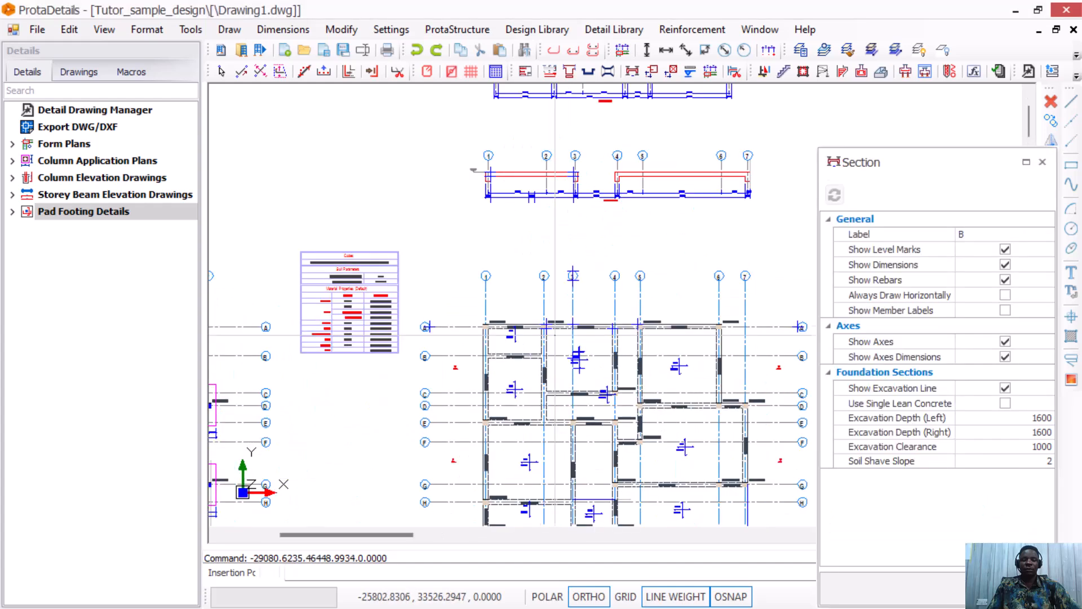
Cut vertical section B down through the plan and place it beside the plan.
{"action": "left_click", "coordinate": [519, 288]}
{"action": "scroll", "coordinate": [519, 288], "scroll_direction": "down", "scroll_amount": 2}
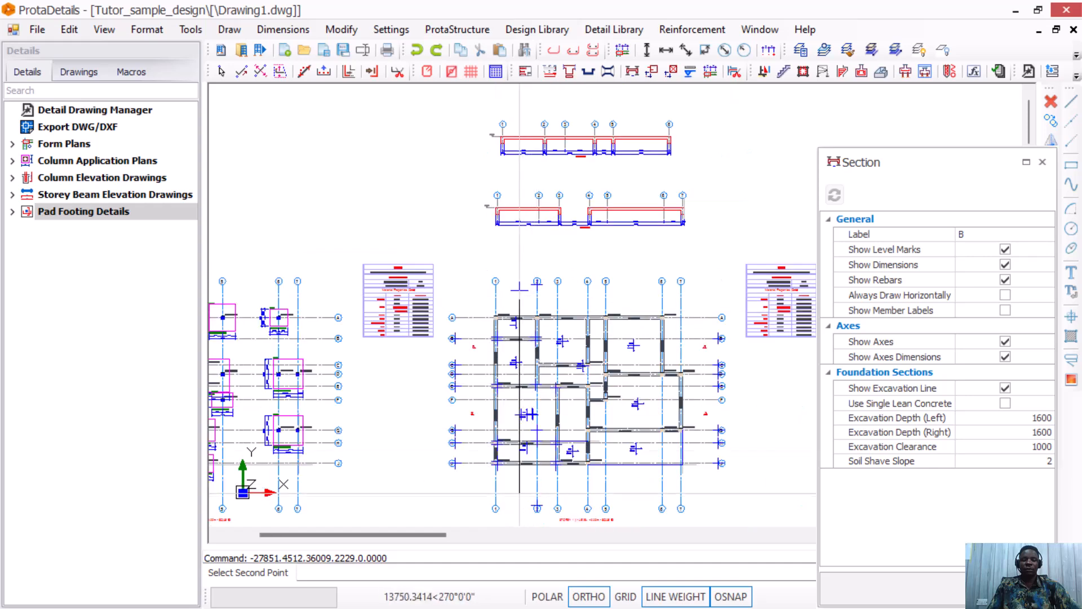
{"action": "left_click", "coordinate": [517, 487]}
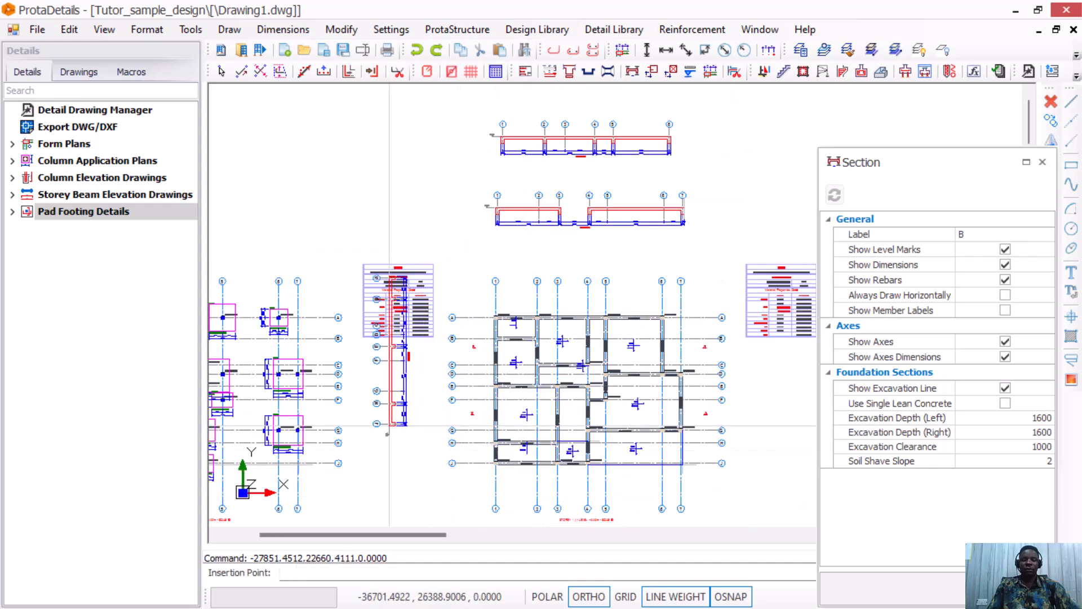
{"action": "scroll", "coordinate": [391, 417], "scroll_direction": "down", "scroll_amount": 2}
{"action": "scroll", "coordinate": [575, 455], "scroll_direction": "up", "scroll_amount": 2}
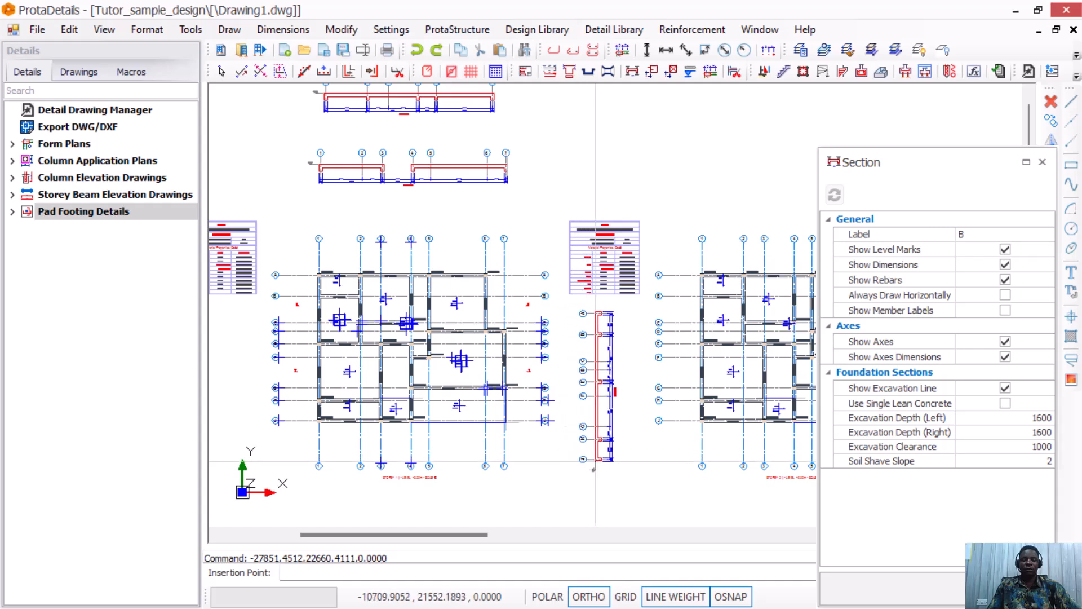
{"action": "left_click", "coordinate": [595, 461]}
{"action": "scroll", "coordinate": [551, 382], "scroll_direction": "down", "scroll_amount": 2}
{"action": "scroll", "coordinate": [376, 289], "scroll_direction": "down", "scroll_amount": 2}
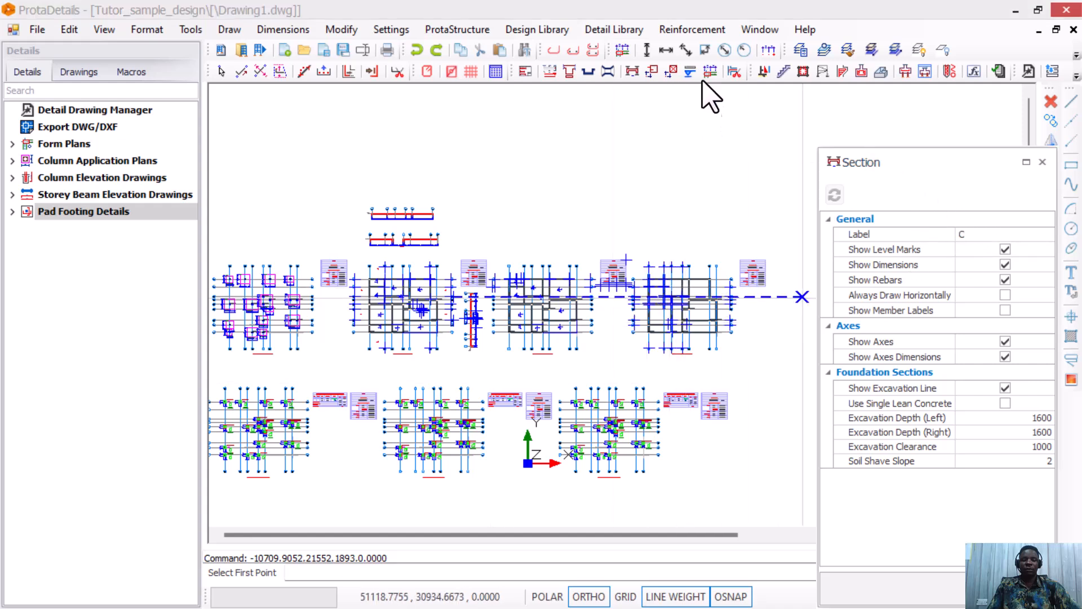
End the section command and review the completed plans, elevations, footing details and sections.
{"action": "left_click", "coordinate": [1042, 163]}
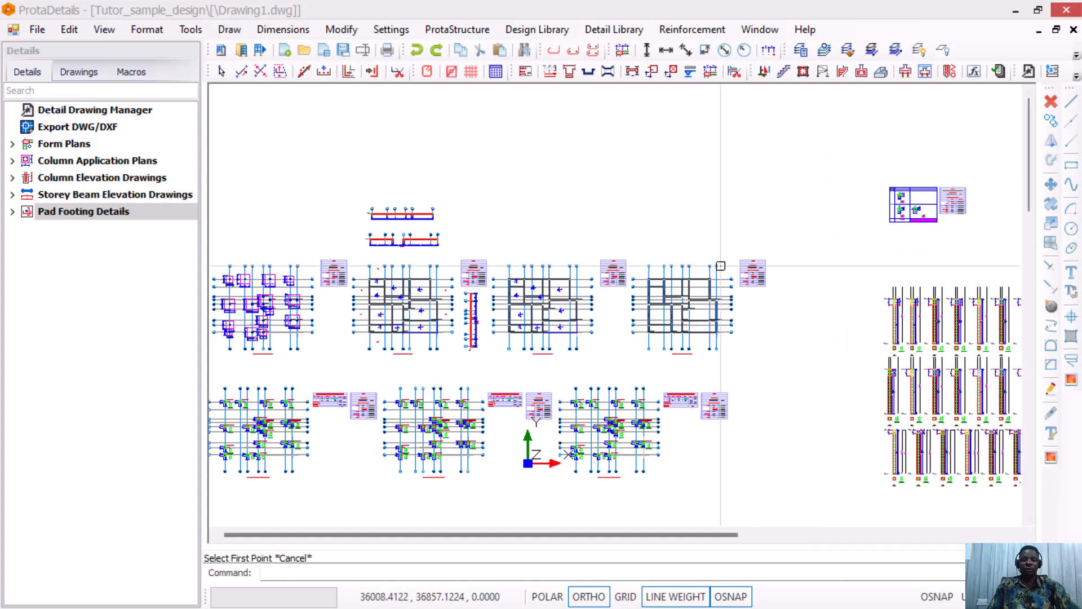
{"action": "scroll", "coordinate": [683, 297], "scroll_direction": "down", "scroll_amount": 2}
{"action": "scroll", "coordinate": [535, 302], "scroll_direction": "up", "scroll_amount": 4}
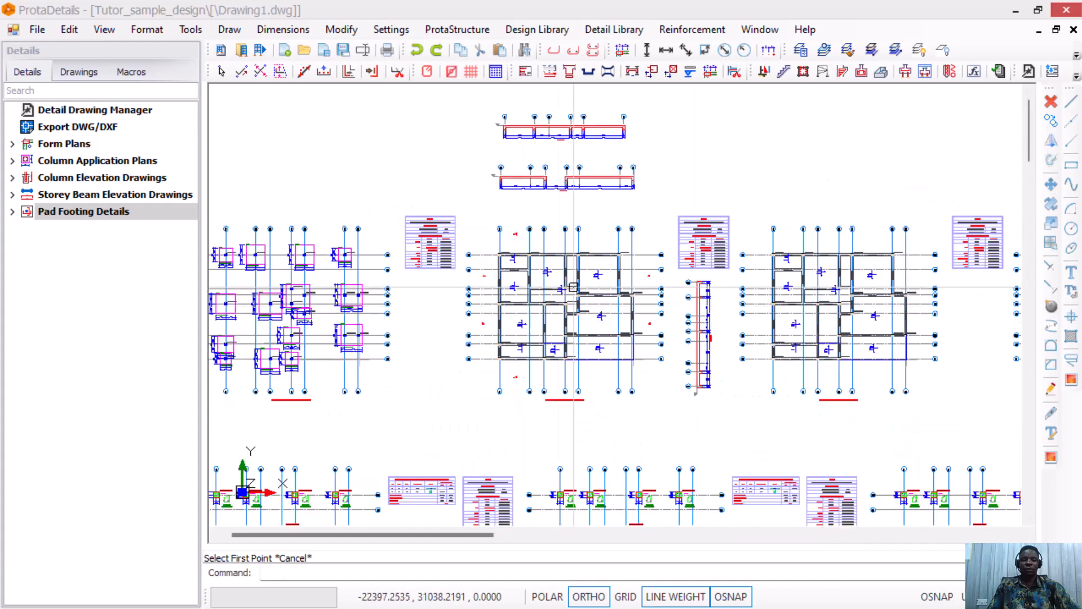
{"action": "scroll", "coordinate": [596, 276], "scroll_direction": "down", "scroll_amount": 2}
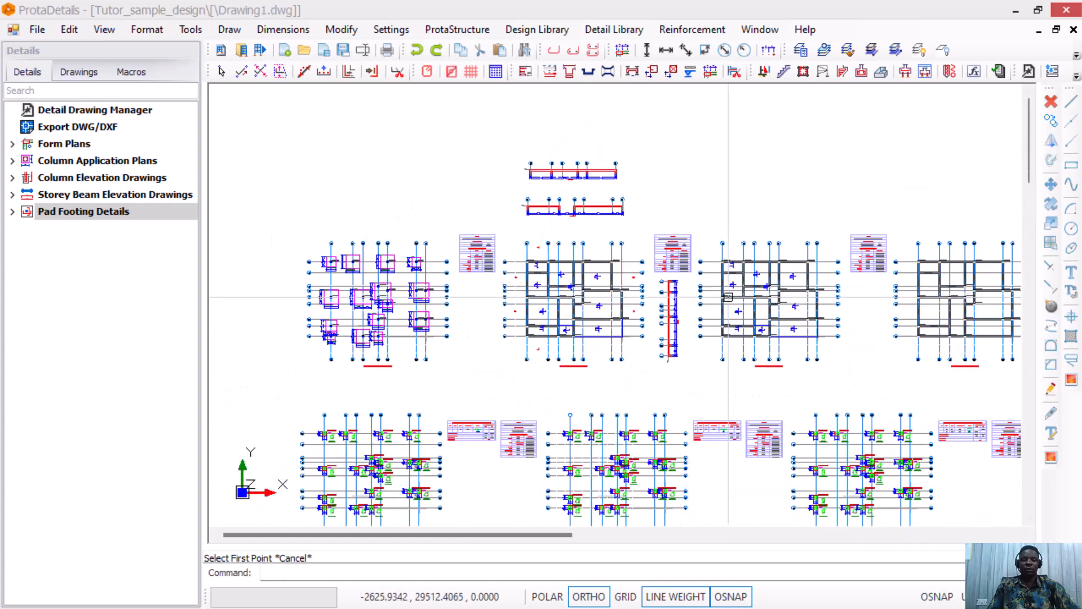
{"action": "scroll", "coordinate": [699, 313], "scroll_direction": "down", "scroll_amount": 2}
{"action": "scroll", "coordinate": [728, 325], "scroll_direction": "down", "scroll_amount": 1}
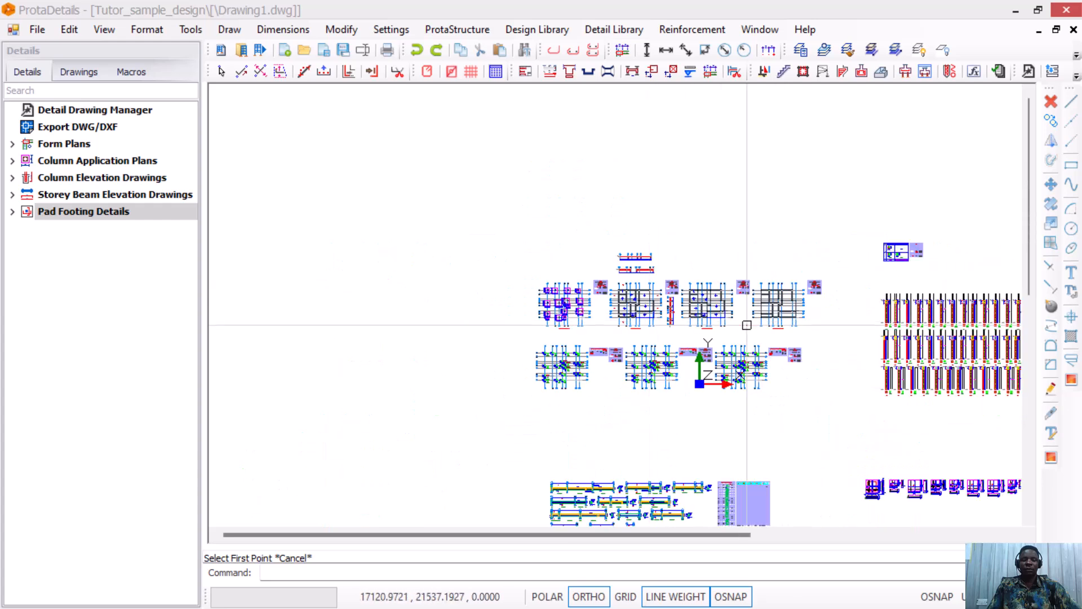
{"action": "scroll", "coordinate": [782, 294], "scroll_direction": "up", "scroll_amount": 2}
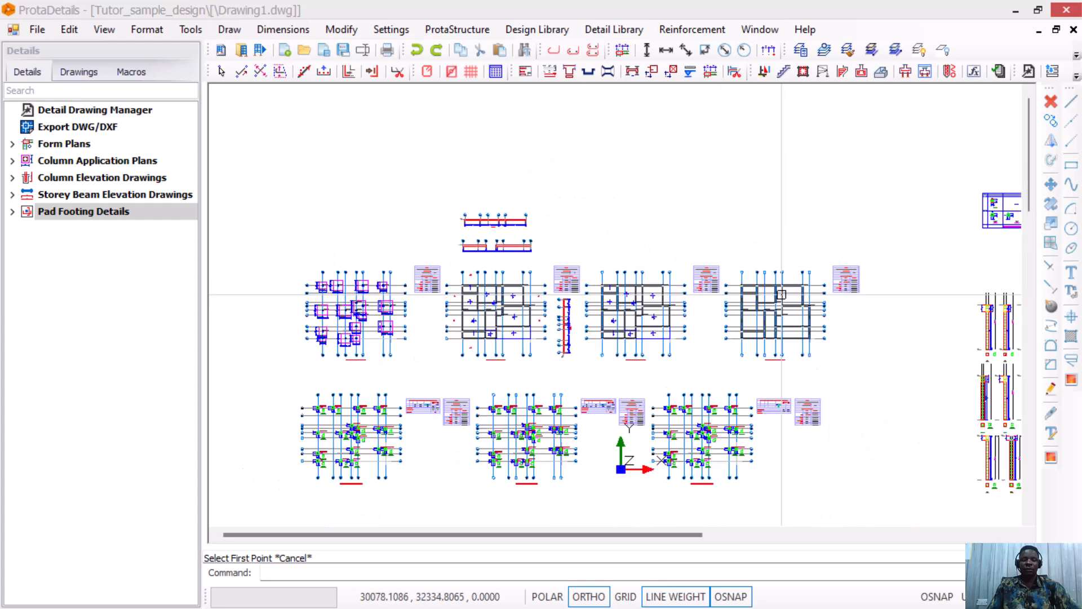
Open the DWG/DXF export dialog from the Export DWG/DXF item in the Details tree.
{"action": "left_click", "coordinate": [79, 127]}
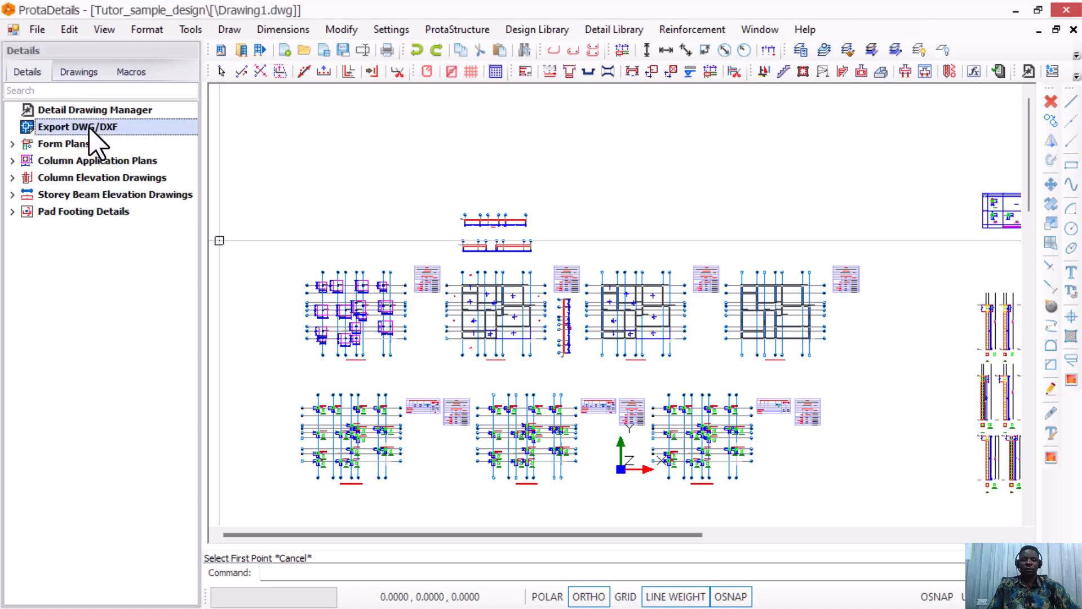
{"action": "right_click", "coordinate": [94, 128]}
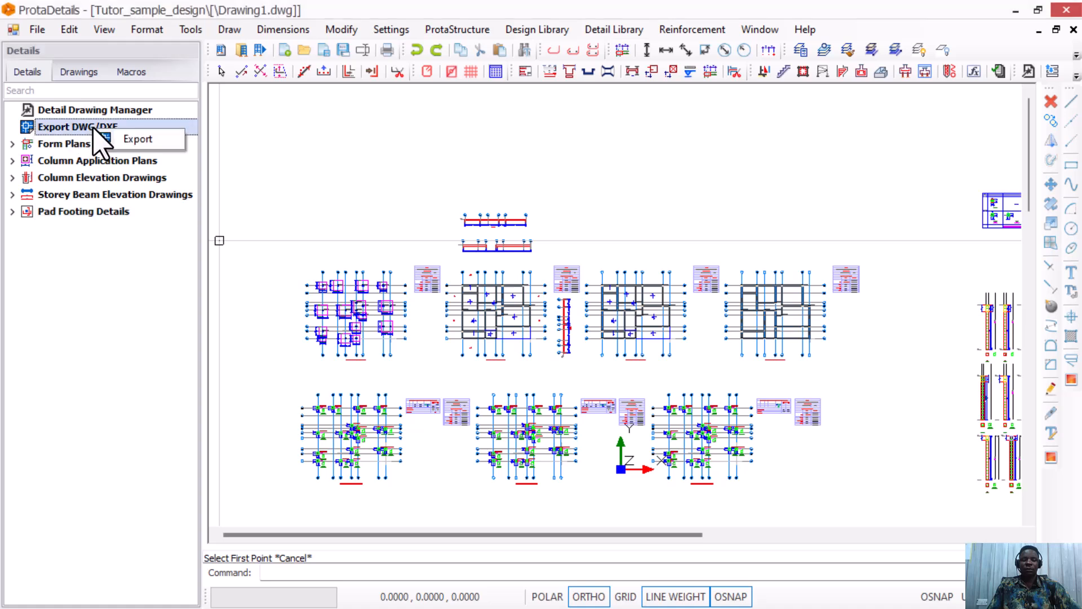
{"action": "left_click", "coordinate": [146, 139]}
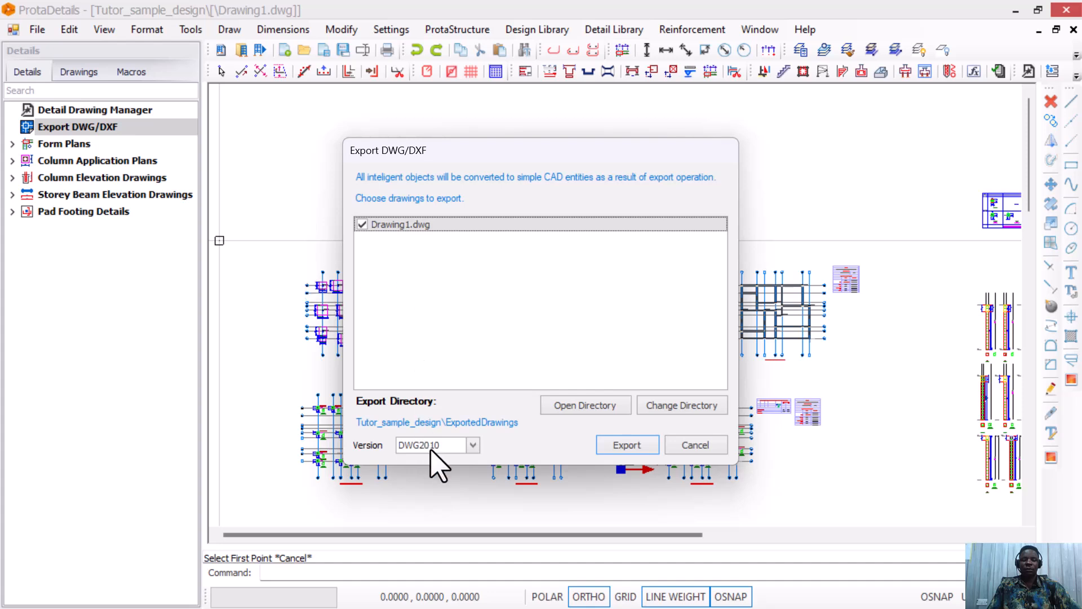
{"action": "left_click", "coordinate": [473, 445]}
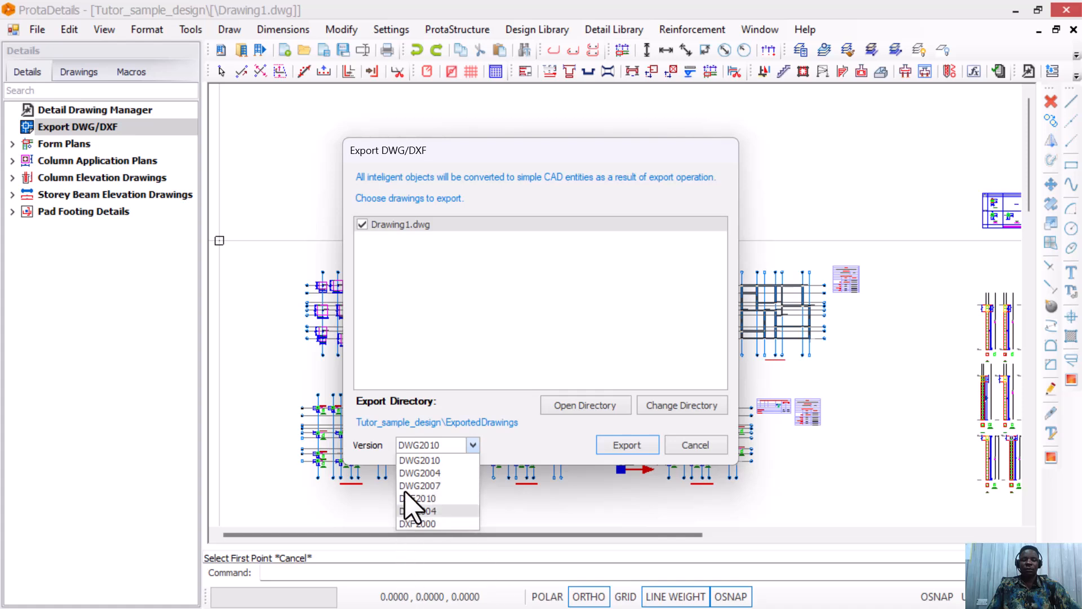
{"action": "left_click", "coordinate": [463, 461]}
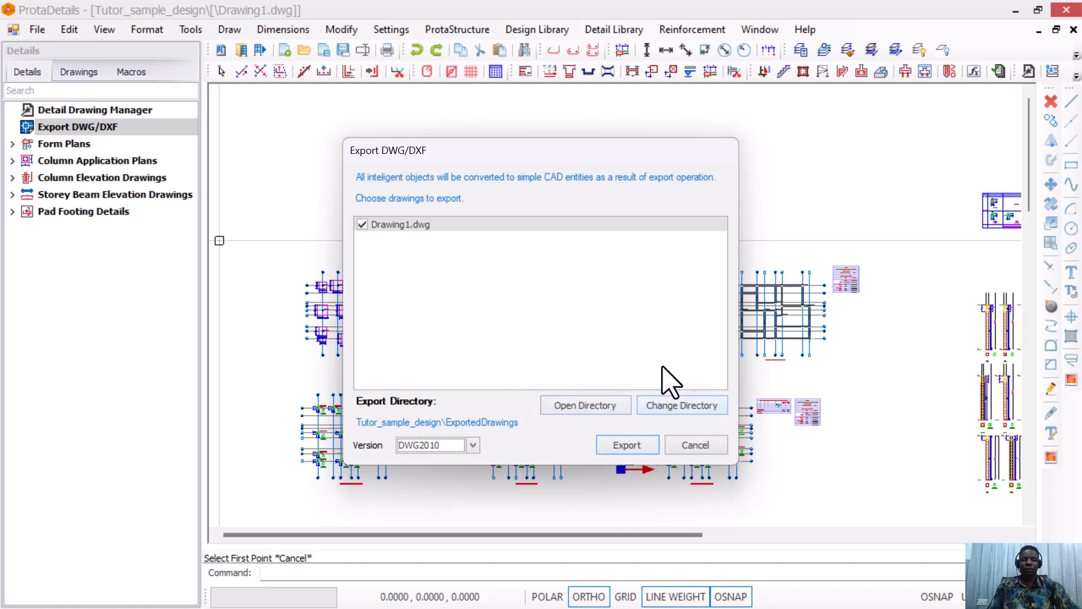
Export the drawing as Drawing1 DWG into the ExportedDrawings folder.
{"action": "left_click", "coordinate": [638, 445]}
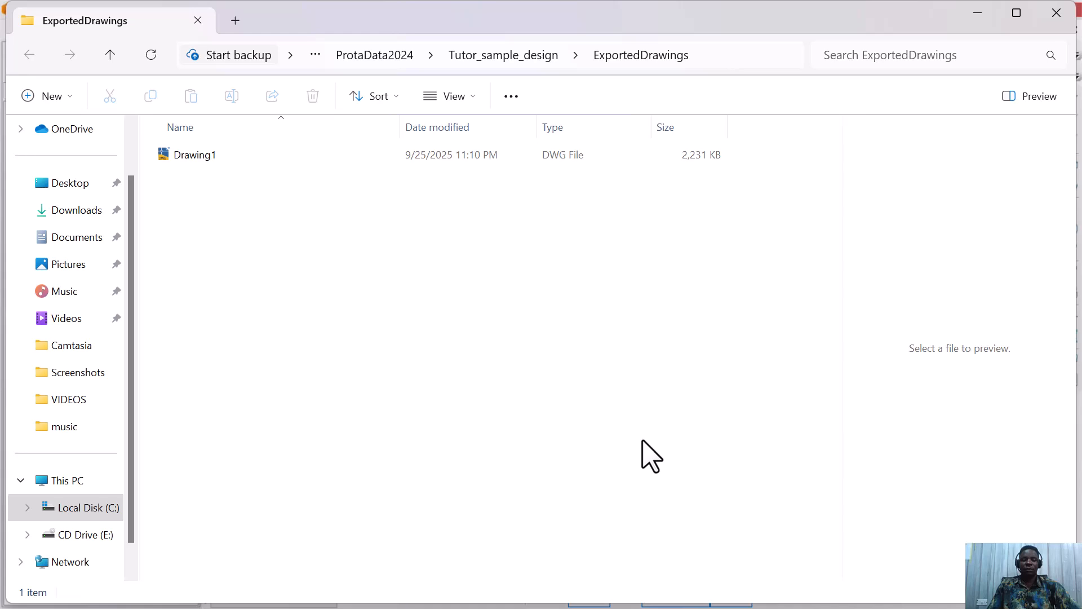
Open Drawing1.dwg from the ExportedDrawings folder in AutoCAD 2024.
{"action": "double_click", "coordinate": [237, 156]}
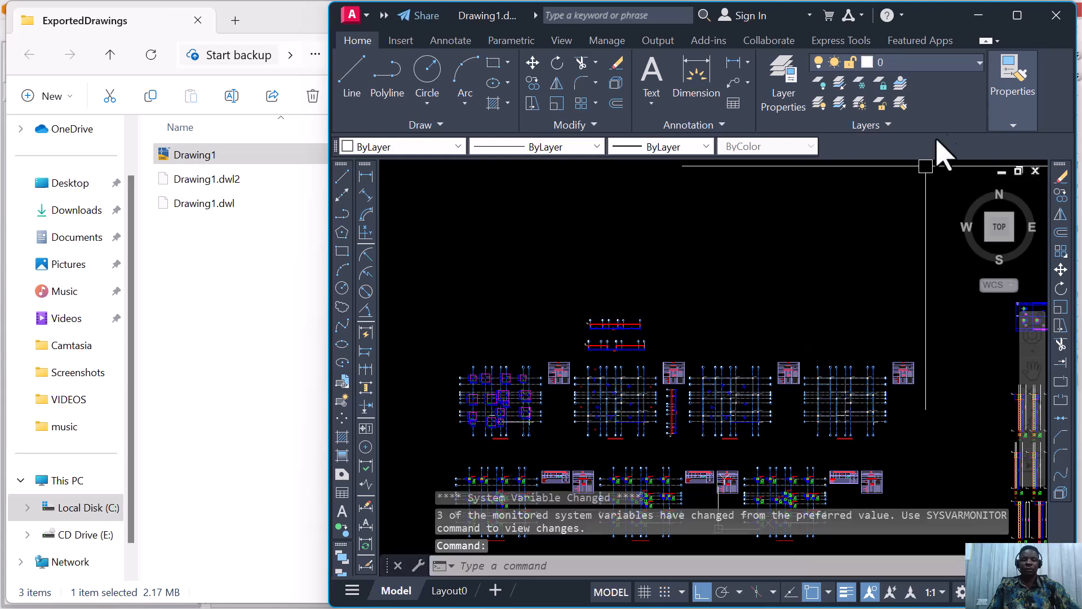
Maximize AutoCAD and set the 2D model space uniform background colour to White.
{"action": "left_click", "coordinate": [1017, 15]}
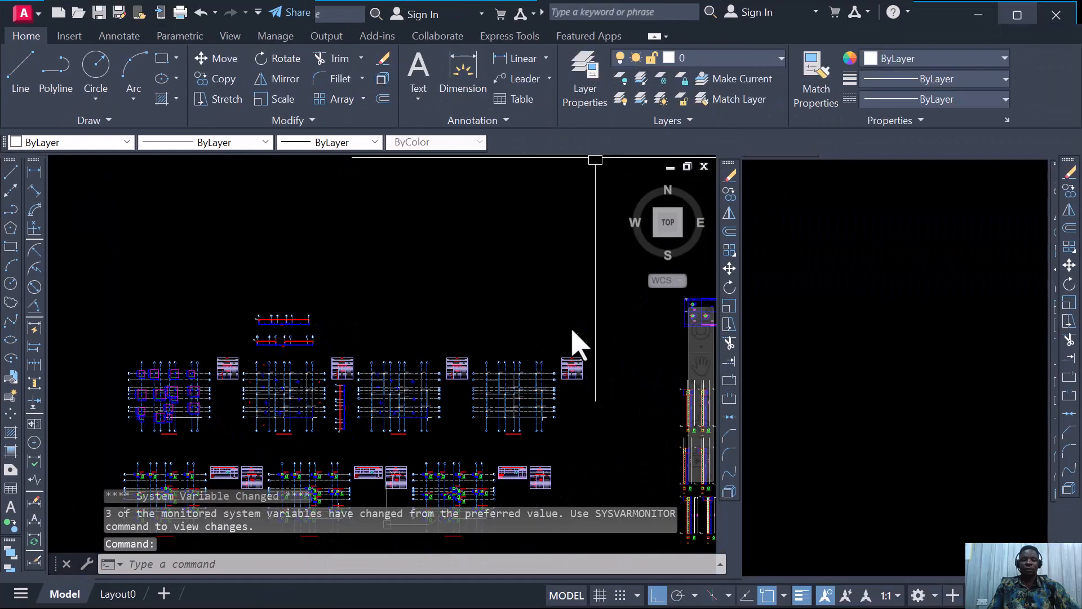
{"action": "right_click", "coordinate": [524, 235]}
{"action": "left_click", "coordinate": [570, 521]}
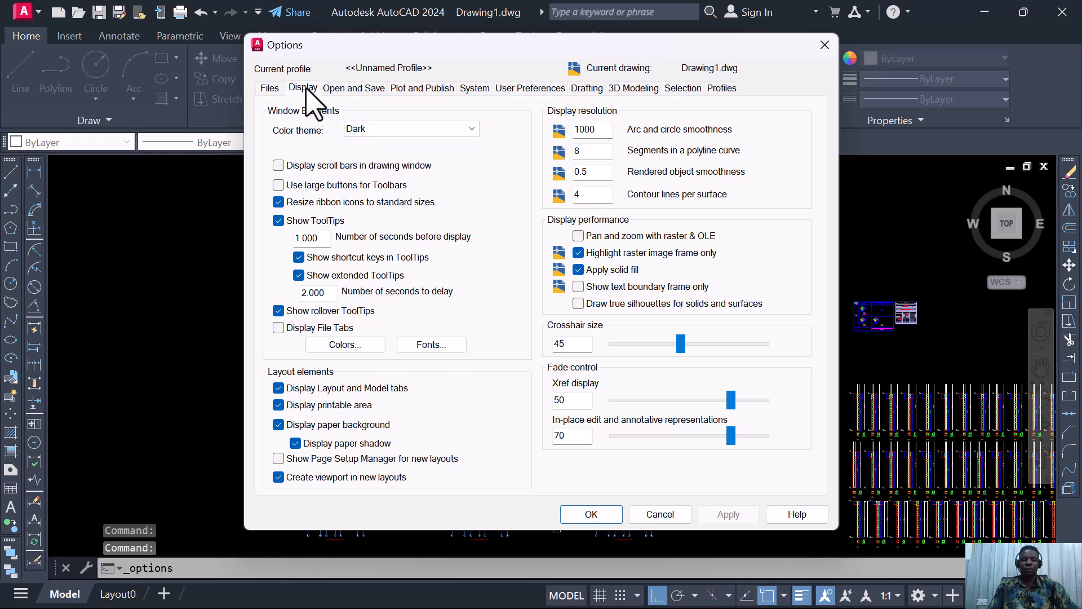
{"action": "left_click", "coordinate": [359, 343]}
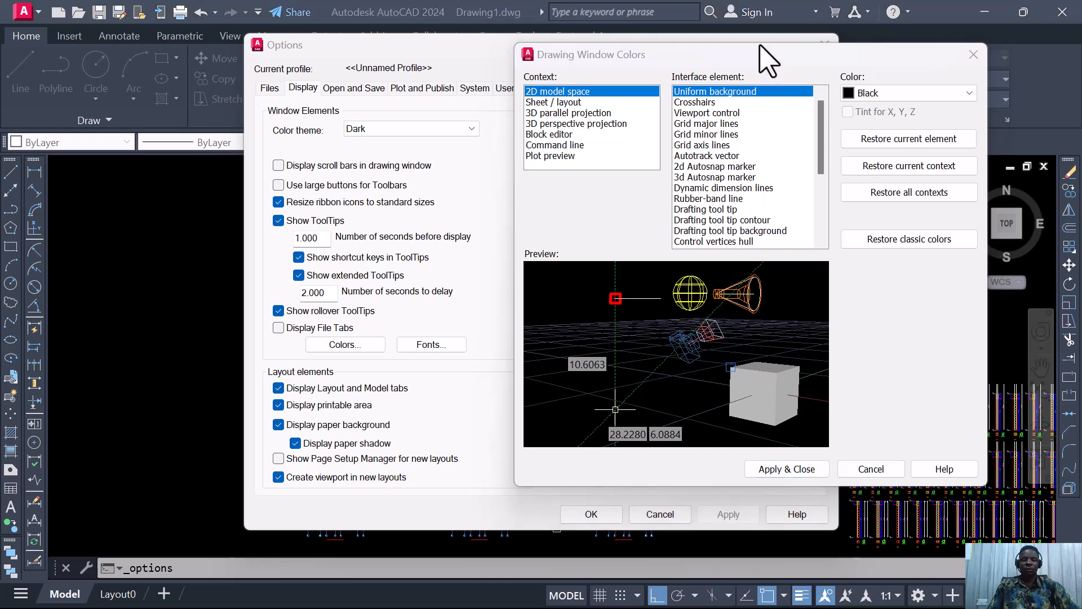
{"action": "left_click", "coordinate": [969, 93]}
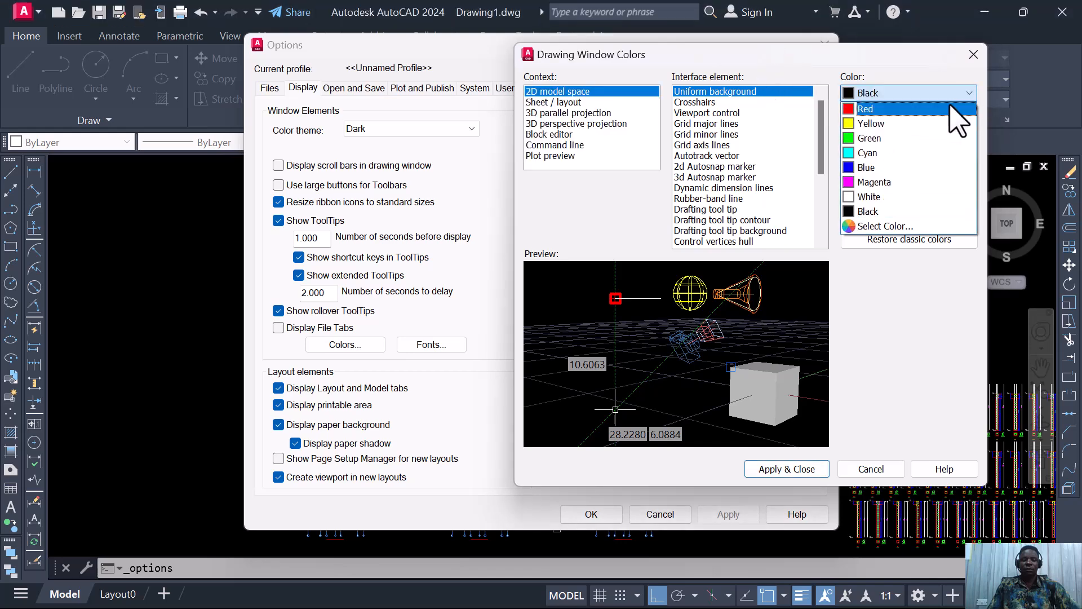
{"action": "left_click", "coordinate": [879, 197]}
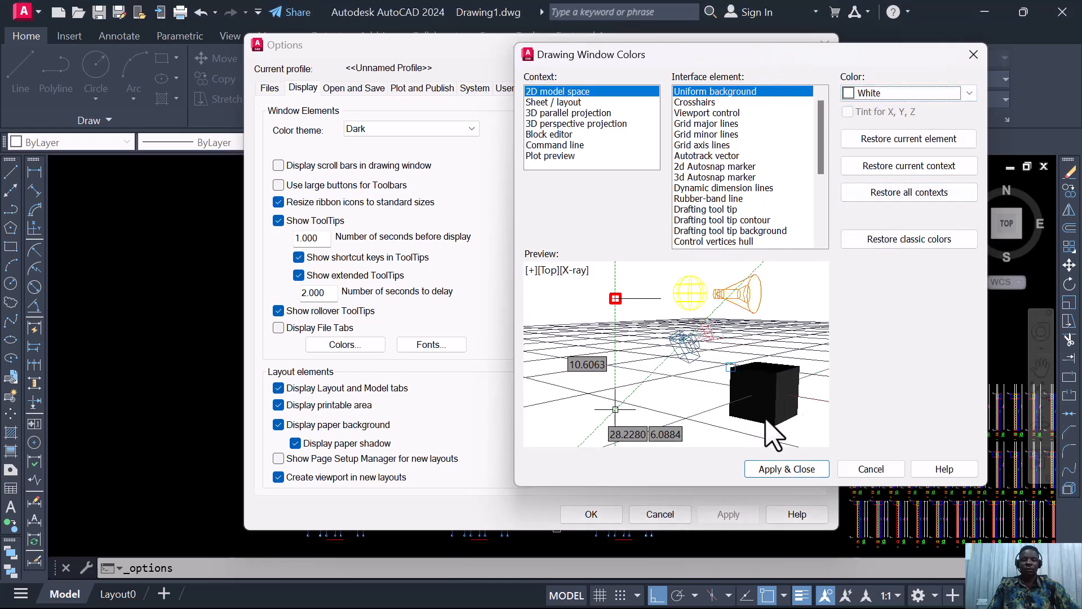
{"action": "left_click", "coordinate": [772, 470]}
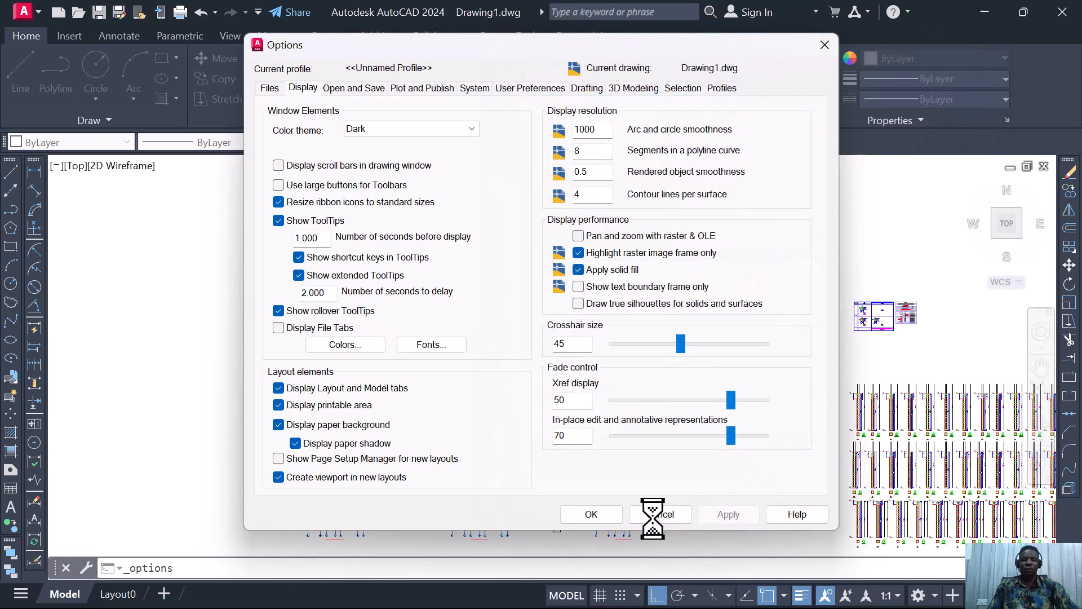
{"action": "left_click", "coordinate": [608, 514]}
{"action": "middle_click_drag", "start_coordinate": [404, 429], "coordinate": [357, 331]}
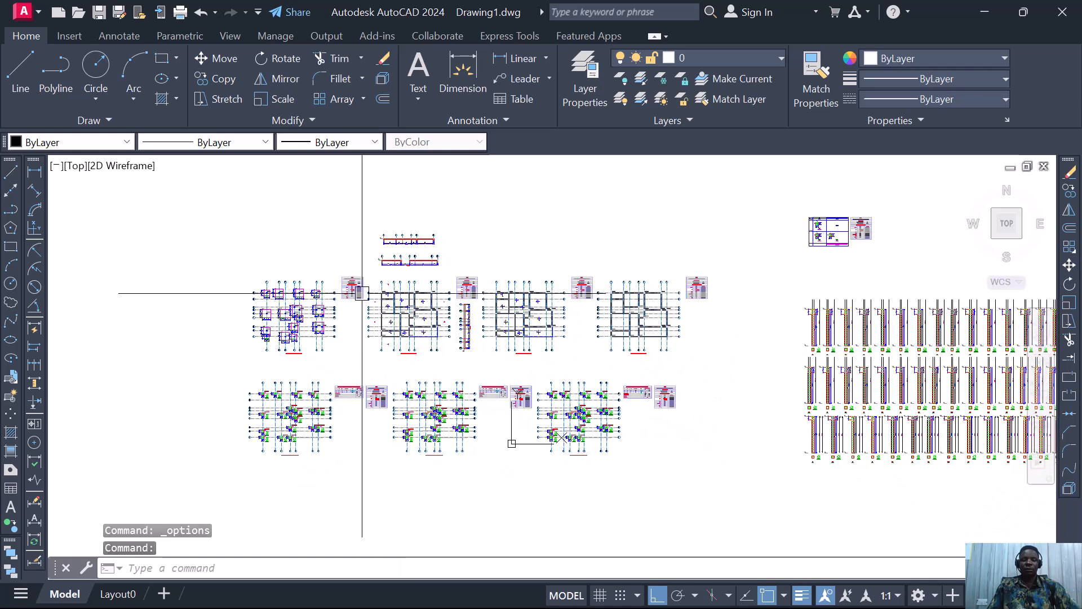
{"action": "scroll", "coordinate": [362, 295], "scroll_direction": "down", "scroll_amount": 3}
{"action": "scroll", "coordinate": [362, 302], "scroll_direction": "up", "scroll_amount": 7}
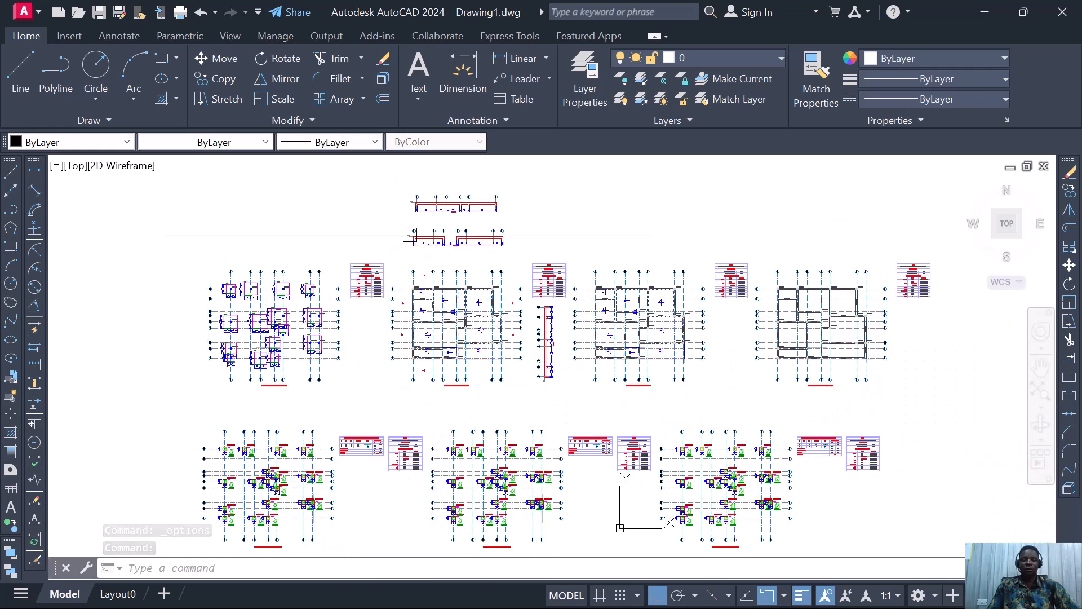
{"action": "scroll", "coordinate": [507, 282], "scroll_direction": "down", "scroll_amount": 5}
{"action": "scroll", "coordinate": [560, 346], "scroll_direction": "up", "scroll_amount": 3}
{"action": "scroll", "coordinate": [555, 321], "scroll_direction": "down", "scroll_amount": 4}
{"action": "scroll", "coordinate": [383, 330], "scroll_direction": "up", "scroll_amount": 4}
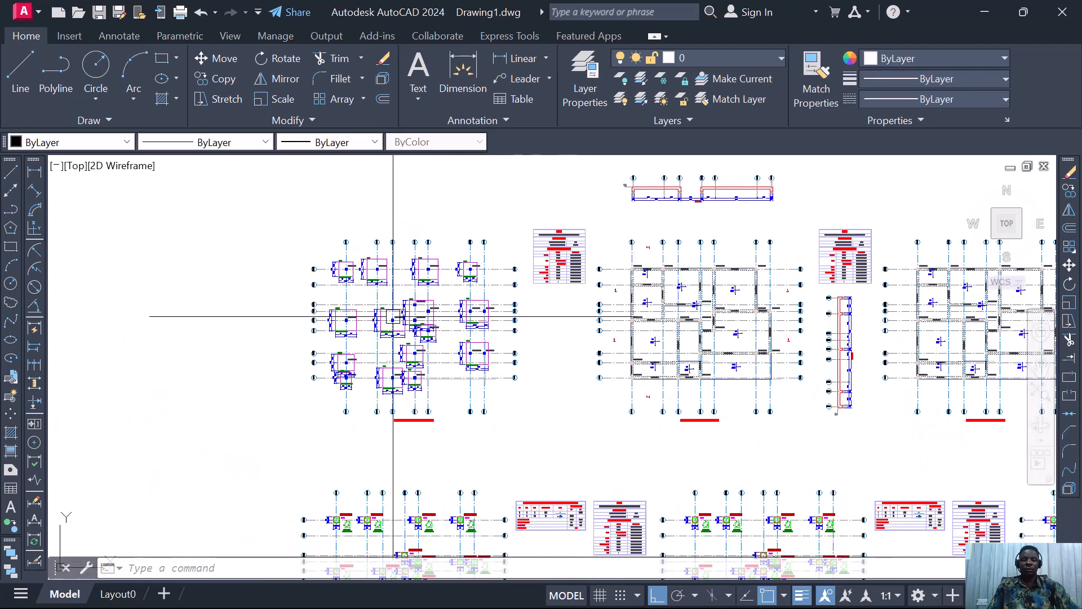
{"action": "scroll", "coordinate": [386, 302], "scroll_direction": "up", "scroll_amount": 5}
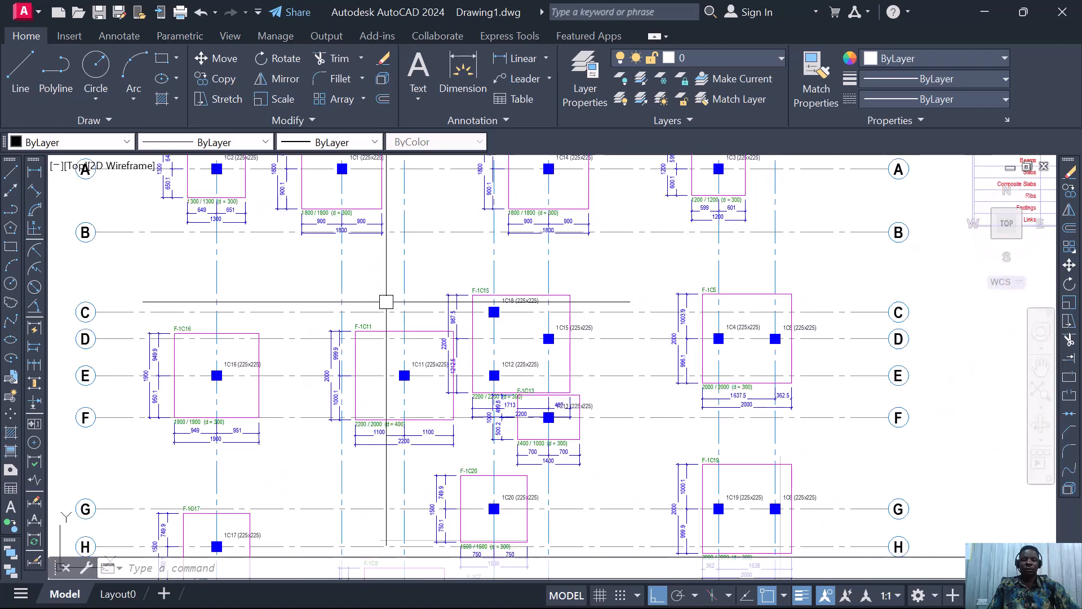
{"action": "scroll", "coordinate": [334, 287], "scroll_direction": "down", "scroll_amount": 4}
{"action": "scroll", "coordinate": [338, 293], "scroll_direction": "up", "scroll_amount": 3}
{"action": "scroll", "coordinate": [359, 303], "scroll_direction": "down", "scroll_amount": 6}
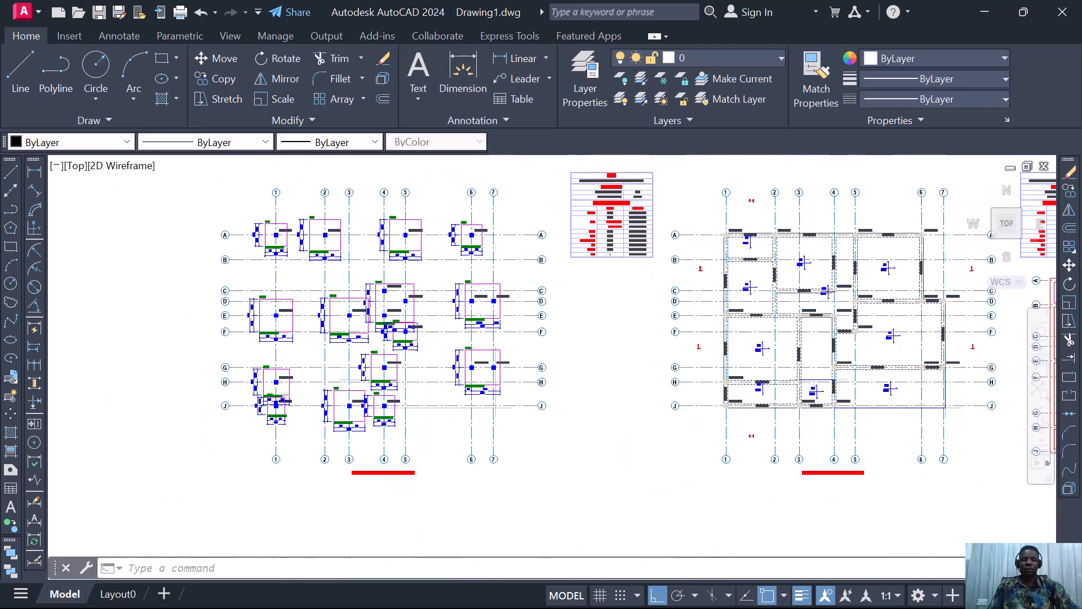
{"action": "scroll", "coordinate": [358, 302], "scroll_direction": "up", "scroll_amount": 5}
{"action": "scroll", "coordinate": [316, 386], "scroll_direction": "down", "scroll_amount": 5}
{"action": "scroll", "coordinate": [362, 374], "scroll_direction": "up", "scroll_amount": 4}
{"action": "scroll", "coordinate": [360, 349], "scroll_direction": "up", "scroll_amount": 2}
{"action": "scroll", "coordinate": [362, 389], "scroll_direction": "down", "scroll_amount": 6}
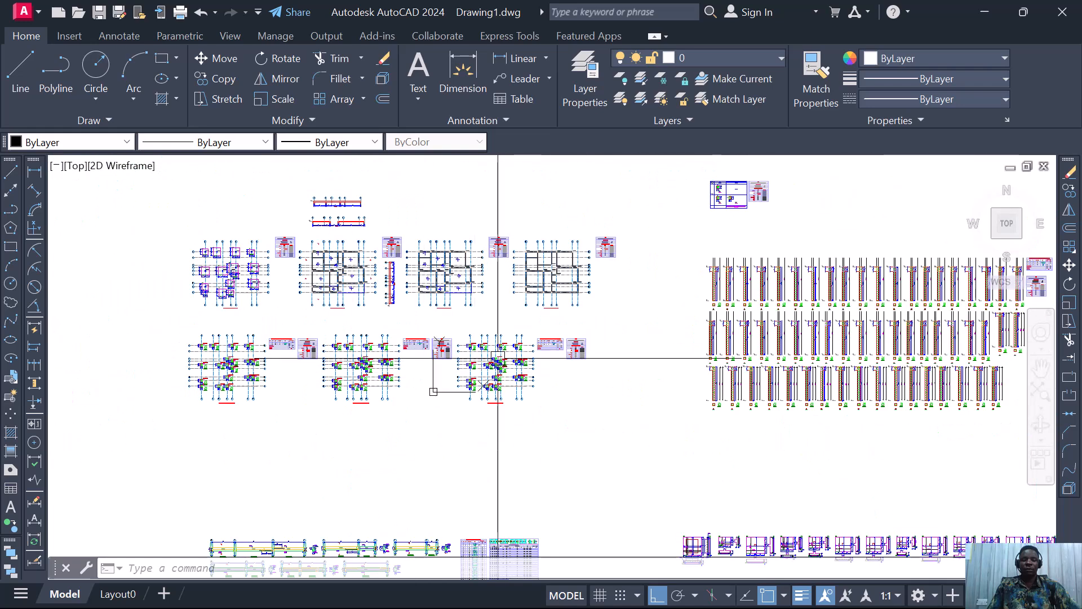
{"action": "scroll", "coordinate": [490, 361], "scroll_direction": "up", "scroll_amount": 5}
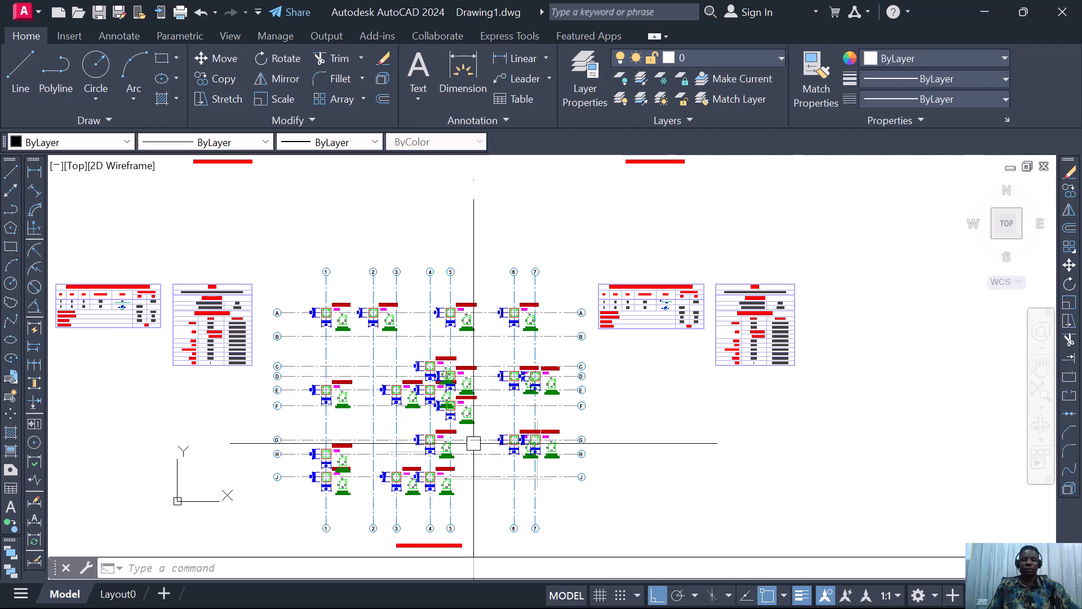
{"action": "scroll", "coordinate": [478, 344], "scroll_direction": "down", "scroll_amount": 5}
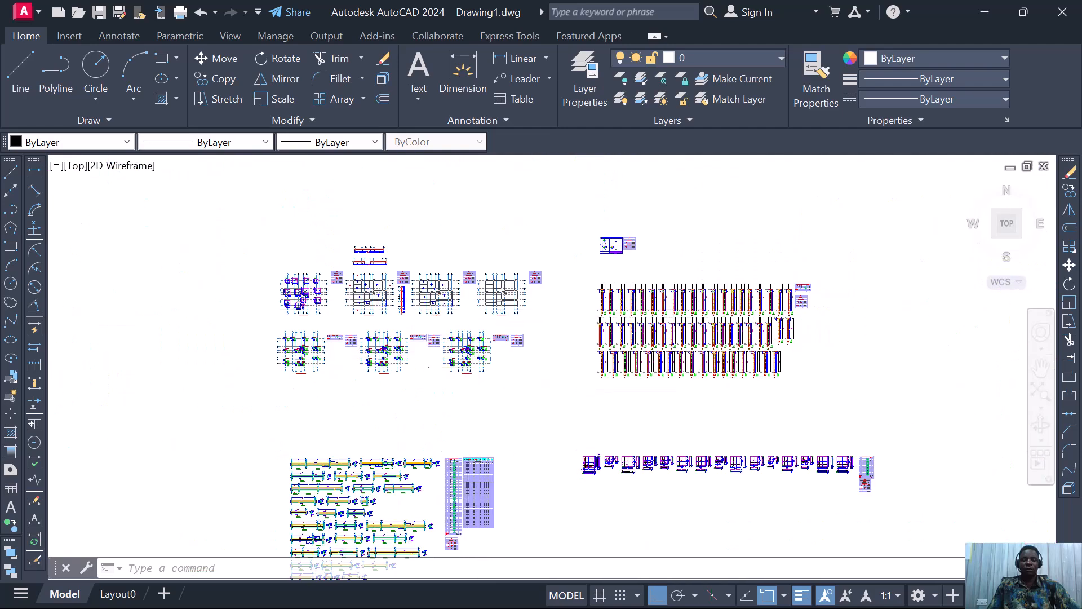
{"action": "scroll", "coordinate": [478, 295], "scroll_direction": "up", "scroll_amount": 2}
{"action": "scroll", "coordinate": [561, 274], "scroll_direction": "down", "scroll_amount": 3}
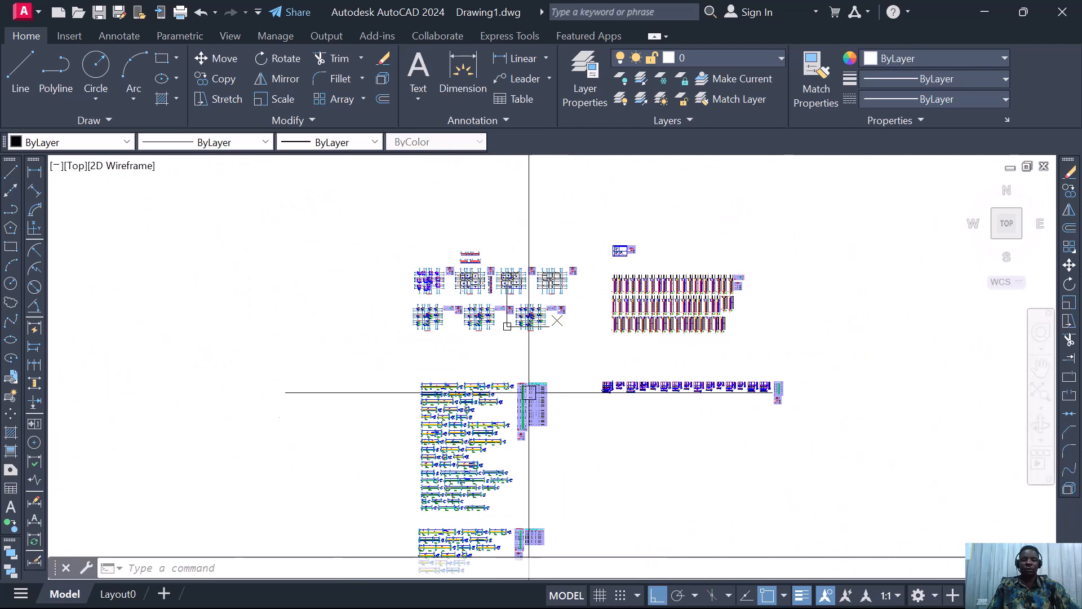
{"action": "scroll", "coordinate": [473, 451], "scroll_direction": "up", "scroll_amount": 3}
{"action": "scroll", "coordinate": [511, 294], "scroll_direction": "down", "scroll_amount": 3}
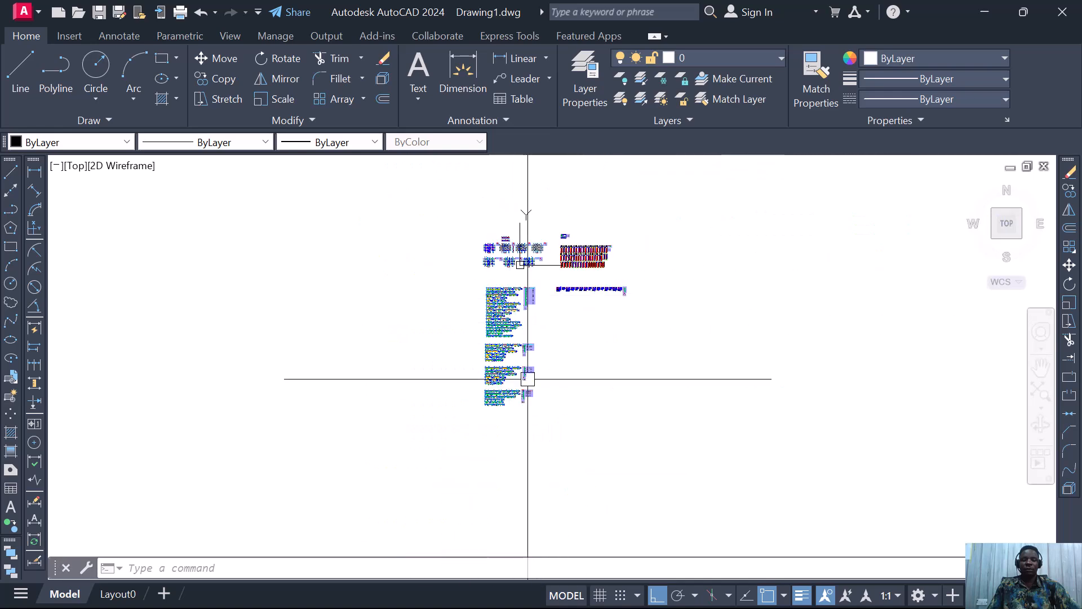
{"action": "scroll", "coordinate": [516, 371], "scroll_direction": "up", "scroll_amount": 3}
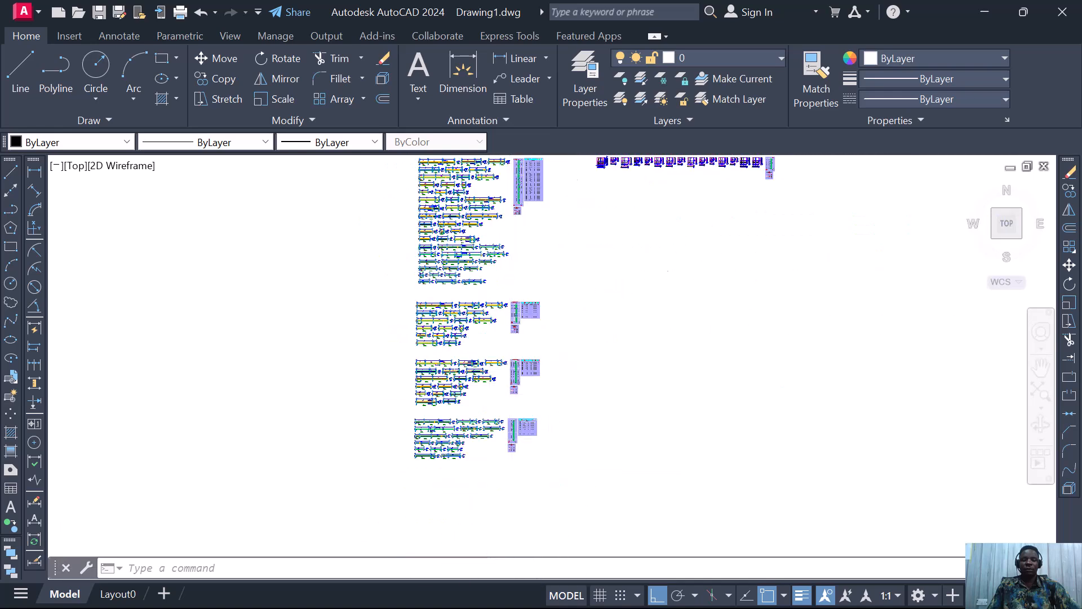
{"action": "scroll", "coordinate": [491, 496], "scroll_direction": "up", "scroll_amount": 5}
{"action": "scroll", "coordinate": [496, 350], "scroll_direction": "down", "scroll_amount": 10}
{"action": "scroll", "coordinate": [490, 355], "scroll_direction": "up", "scroll_amount": 10}
{"action": "scroll", "coordinate": [501, 344], "scroll_direction": "up", "scroll_amount": 2}
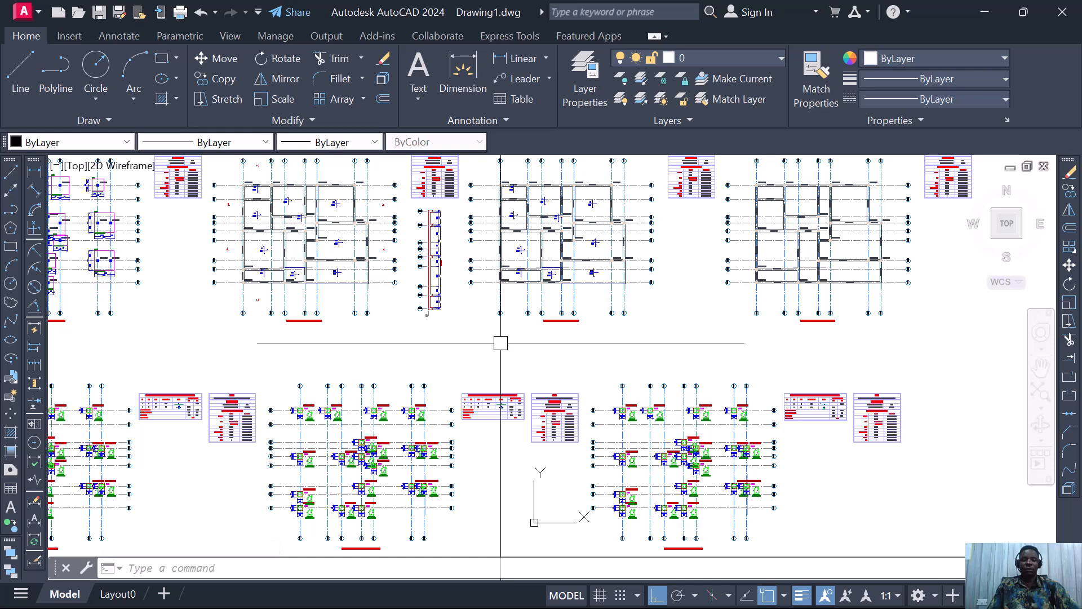
{"action": "scroll", "coordinate": [502, 349], "scroll_direction": "down", "scroll_amount": 2}
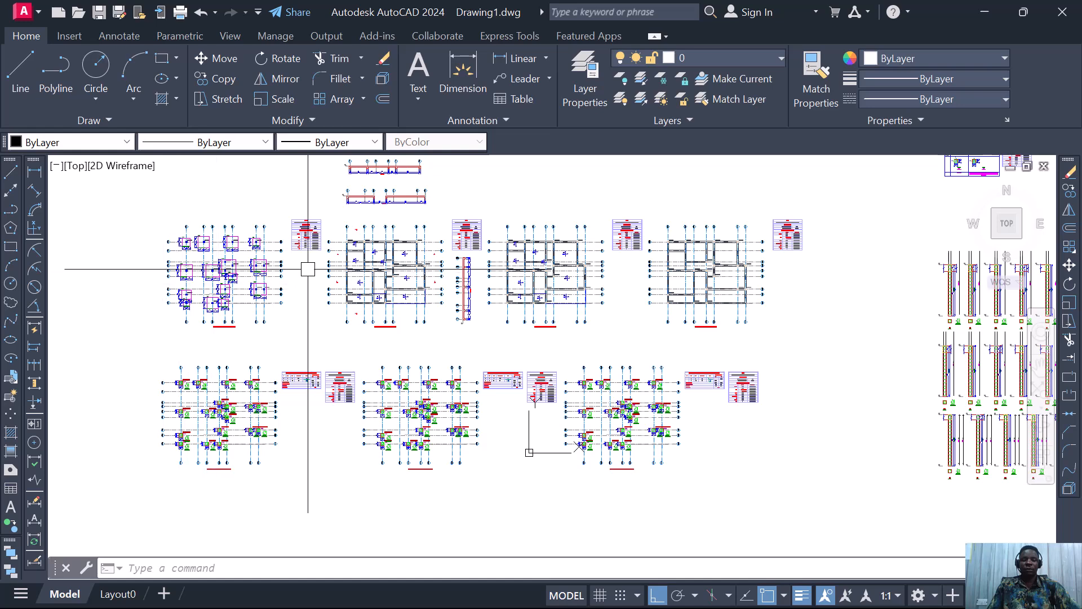
{"action": "scroll", "coordinate": [212, 242], "scroll_direction": "up", "scroll_amount": 2}
{"action": "scroll", "coordinate": [211, 242], "scroll_direction": "up", "scroll_amount": 1}
{"action": "scroll", "coordinate": [273, 242], "scroll_direction": "down", "scroll_amount": 4}
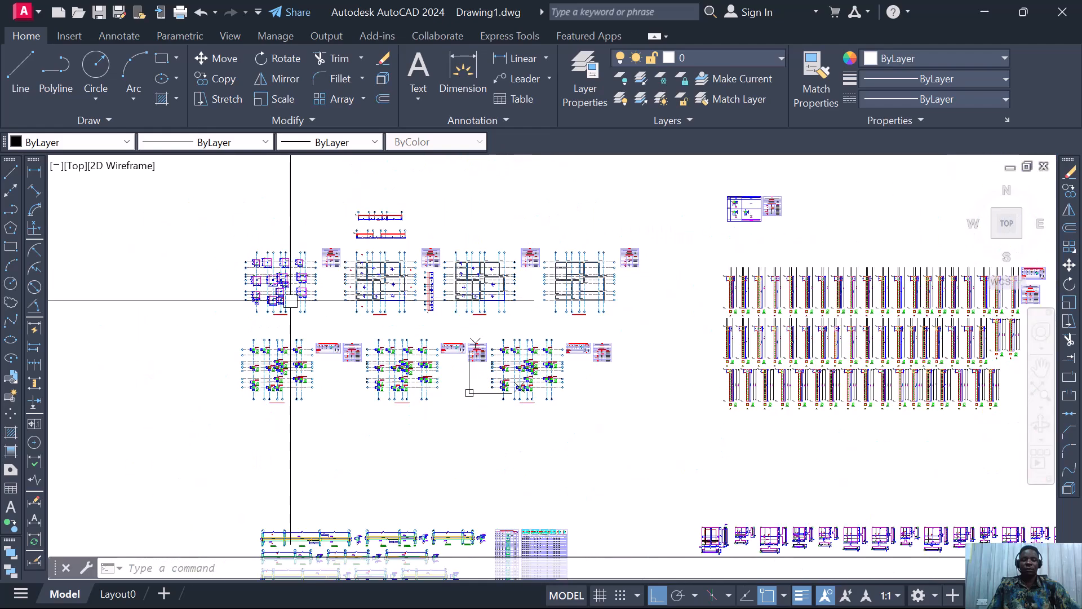
{"action": "scroll", "coordinate": [431, 373], "scroll_direction": "up", "scroll_amount": 2}
{"action": "scroll", "coordinate": [357, 387], "scroll_direction": "down", "scroll_amount": 5}
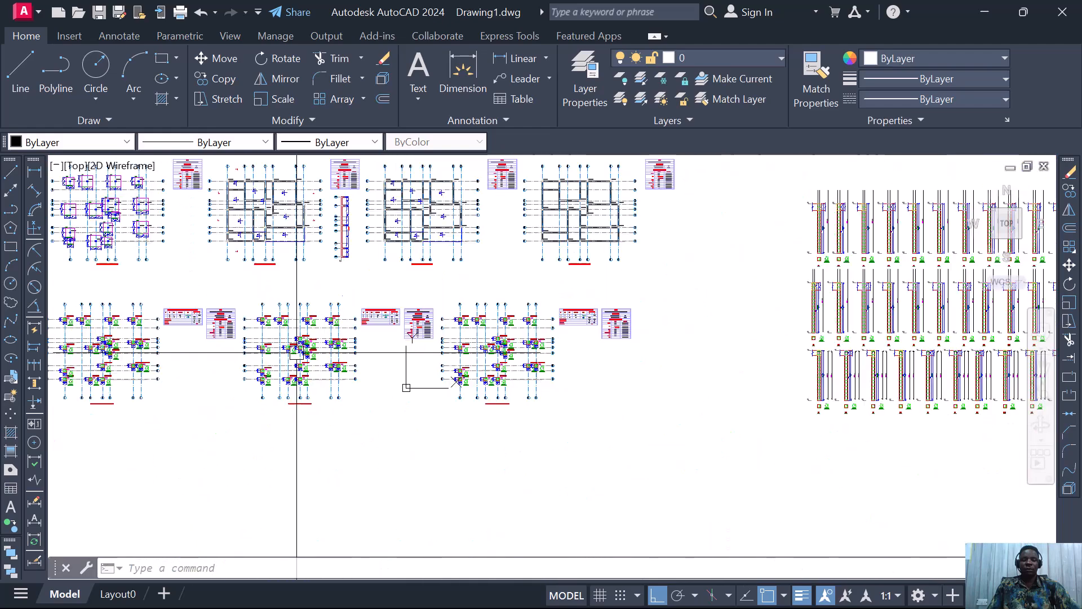
{"action": "scroll", "coordinate": [378, 244], "scroll_direction": "up", "scroll_amount": 2}
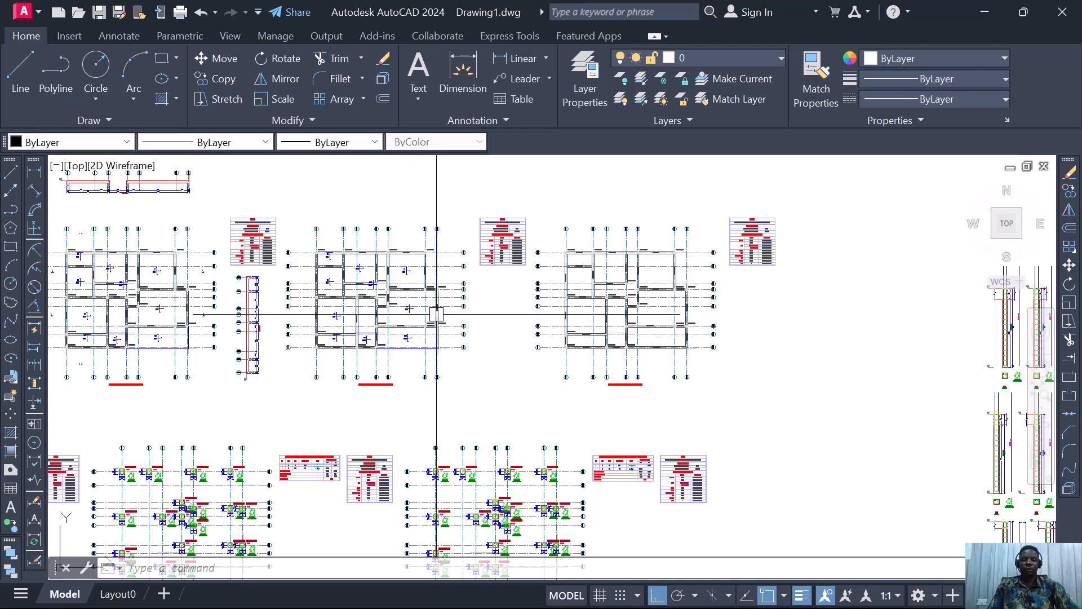
{"action": "scroll", "coordinate": [510, 295], "scroll_direction": "down", "scroll_amount": 4}
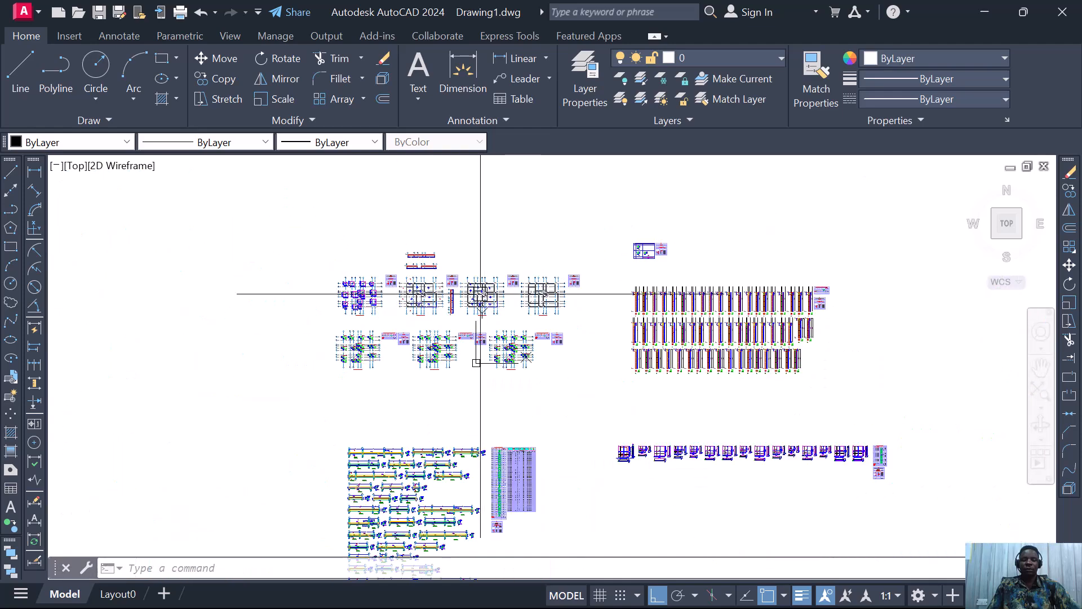
{"action": "scroll", "coordinate": [475, 331], "scroll_direction": "up", "scroll_amount": 10}
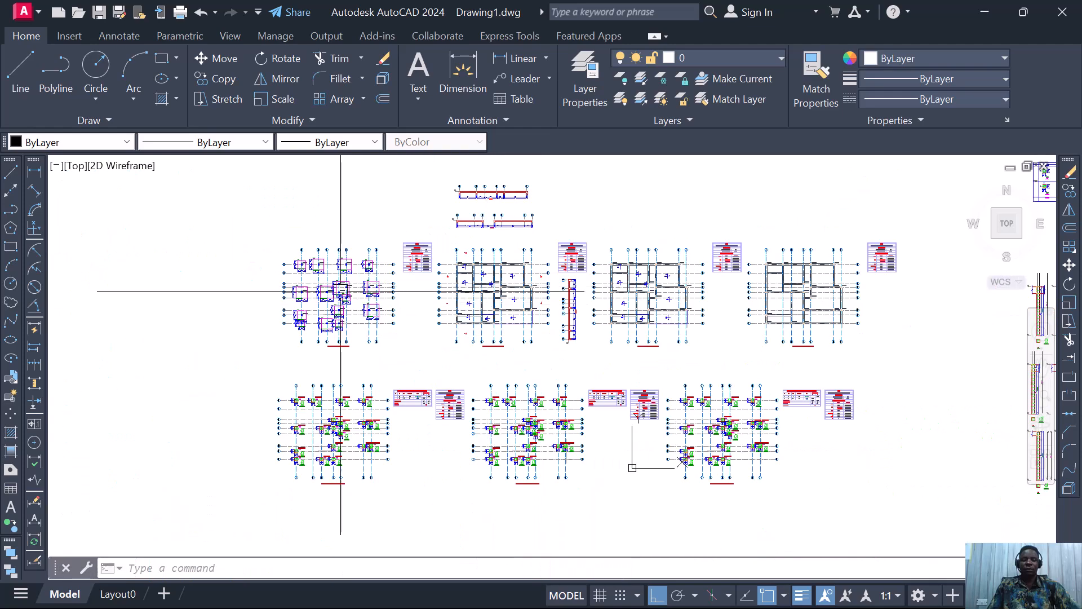
{"action": "scroll", "coordinate": [351, 333], "scroll_direction": "up", "scroll_amount": 2}
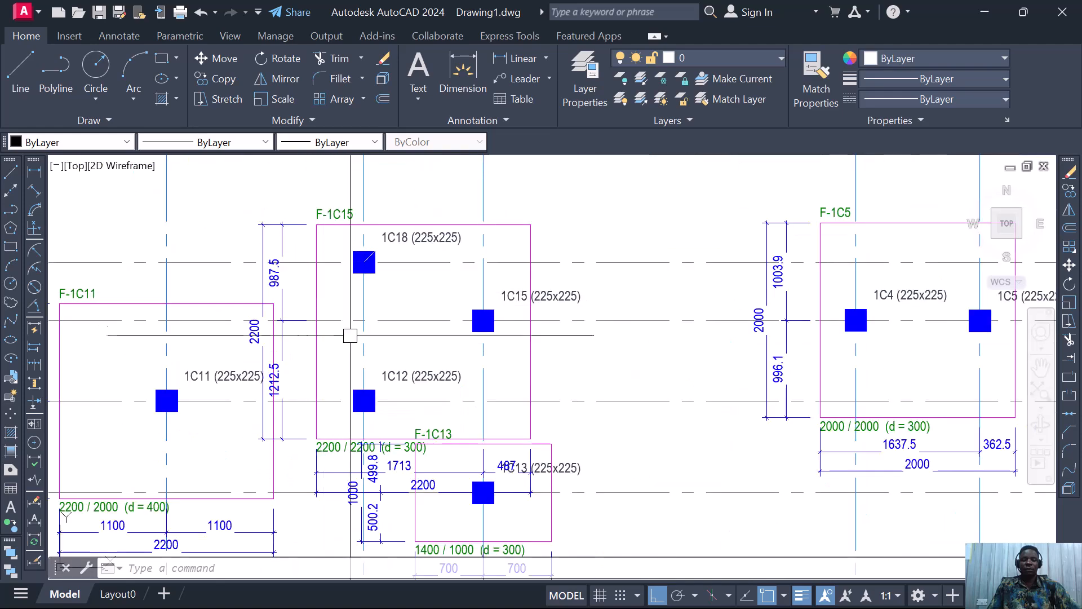
{"action": "scroll", "coordinate": [390, 368], "scroll_direction": "down", "scroll_amount": 9}
{"action": "scroll", "coordinate": [794, 304], "scroll_direction": "up", "scroll_amount": 6}
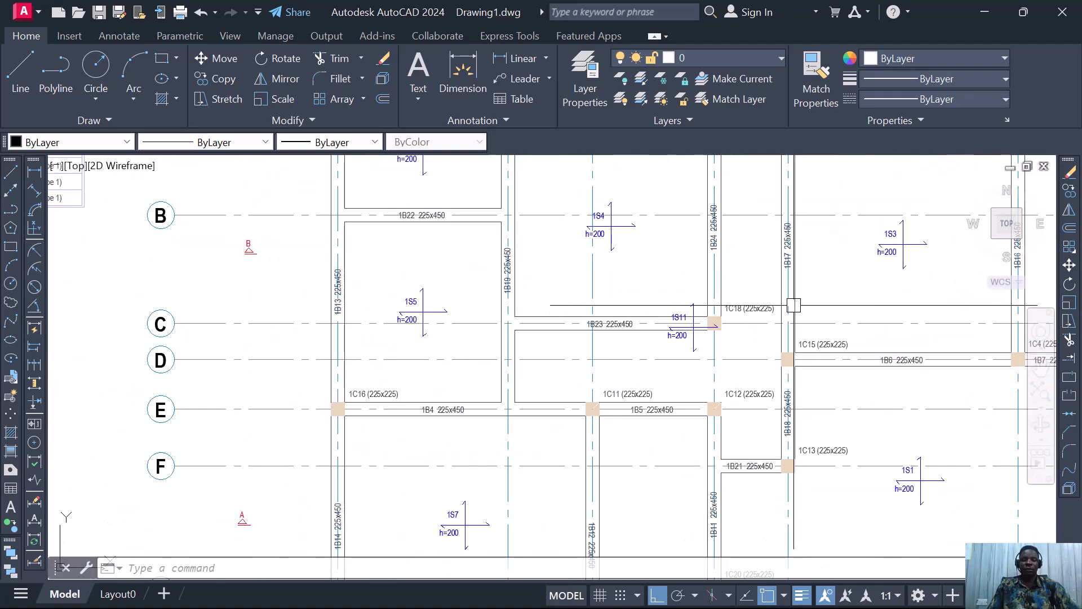
{"action": "scroll", "coordinate": [558, 354], "scroll_direction": "down", "scroll_amount": 6}
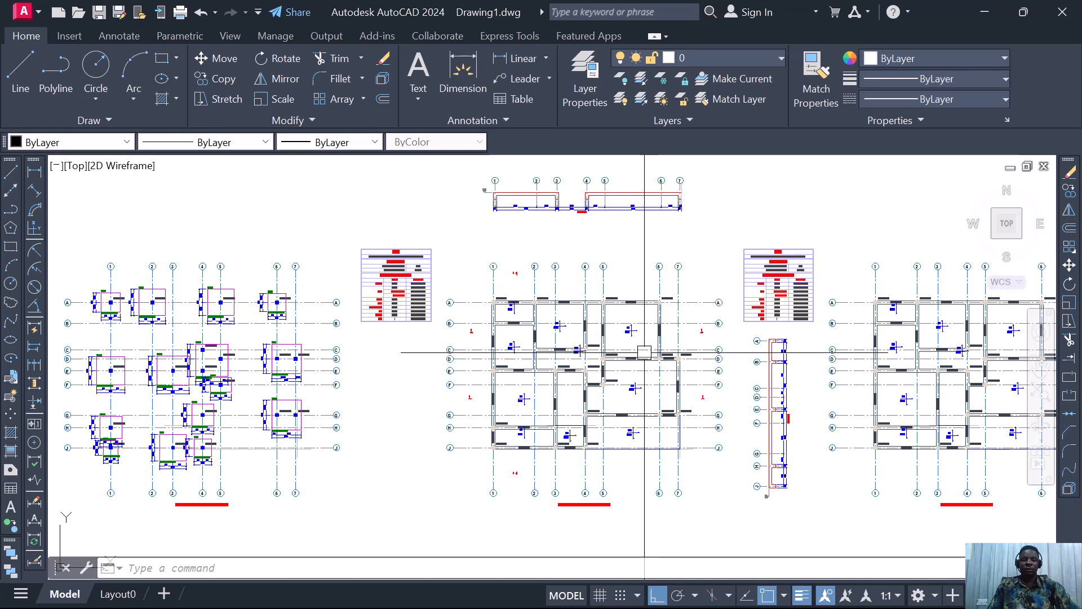
{"action": "mouse_move", "coordinate": [644, 352]}
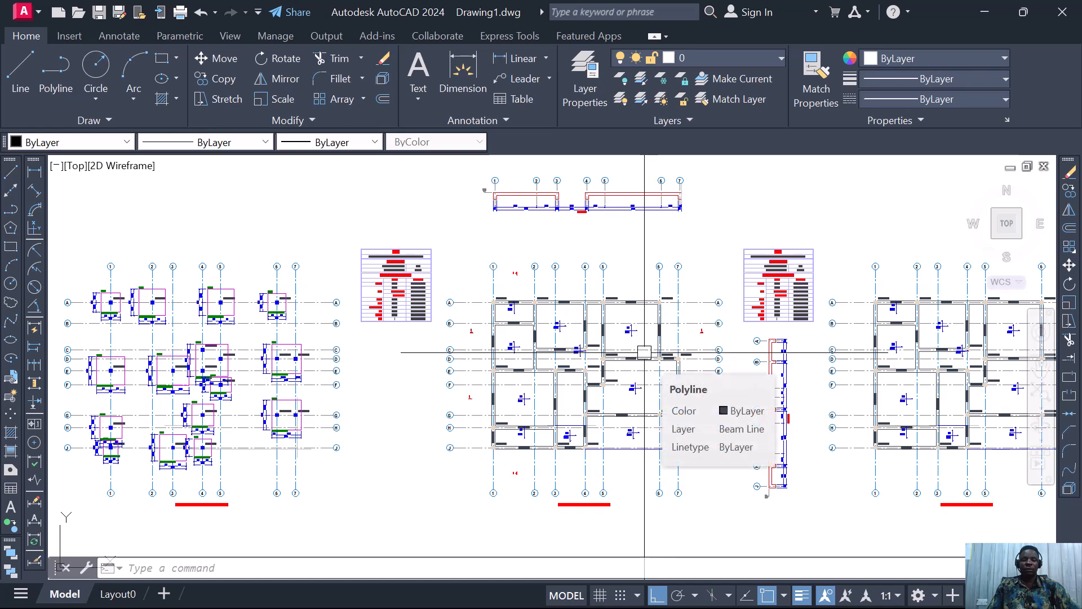
{"action": "scroll", "coordinate": [496, 338], "scroll_direction": "down", "scroll_amount": 5}
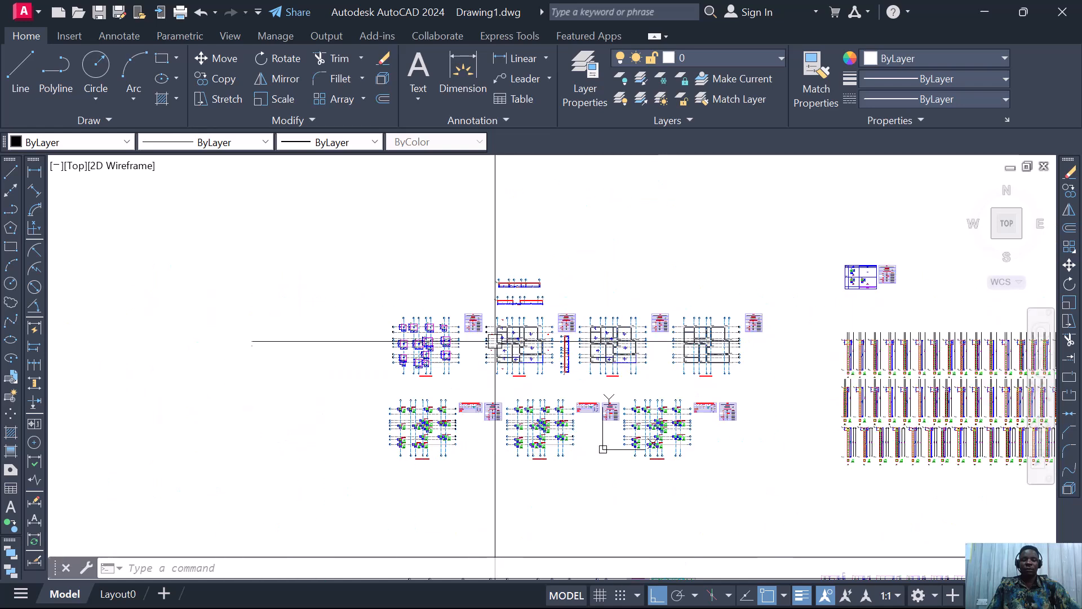
{"action": "scroll", "coordinate": [584, 387], "scroll_direction": "up", "scroll_amount": 2}
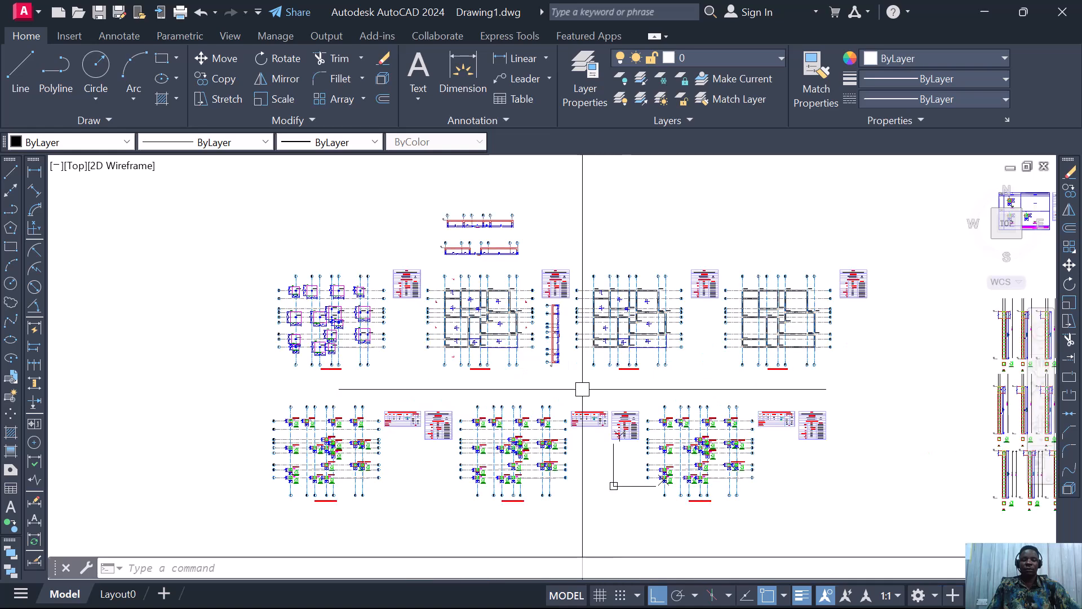